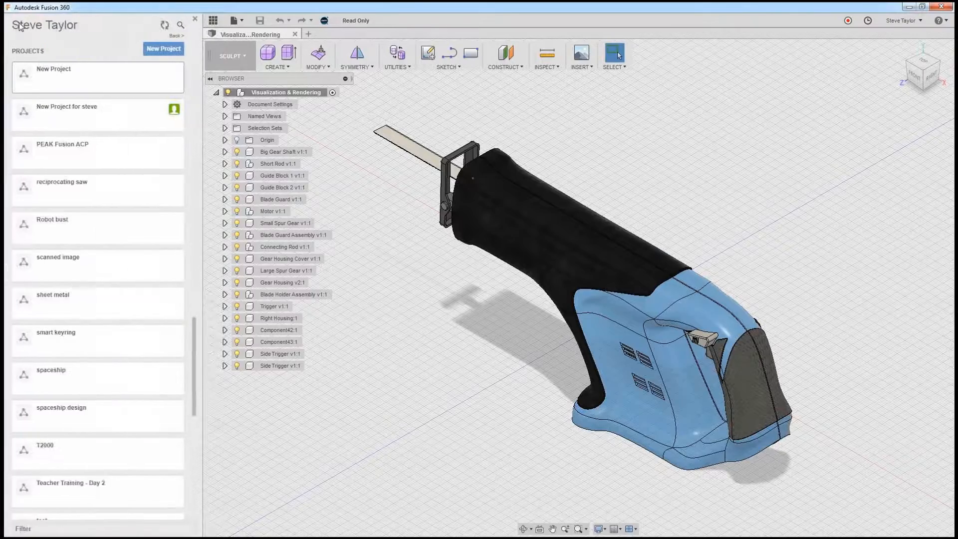
Step: Look through the full list of projects in the data panel
{"action": "scroll", "coordinate": [122, 144], "scroll_direction": "down", "scroll_amount": 10}
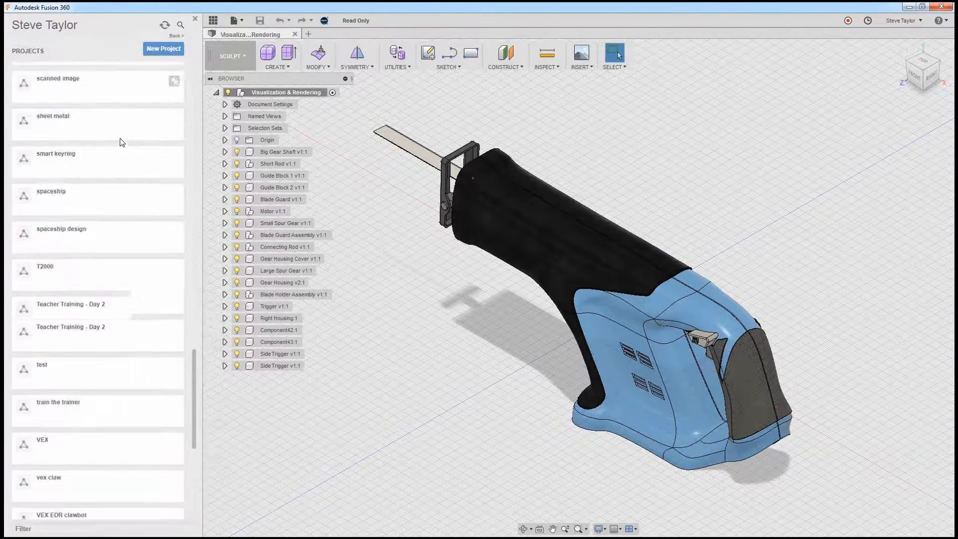
{"action": "scroll", "coordinate": [126, 158], "scroll_direction": "up", "scroll_amount": 10}
{"action": "scroll", "coordinate": [125, 157], "scroll_direction": "up", "scroll_amount": 10}
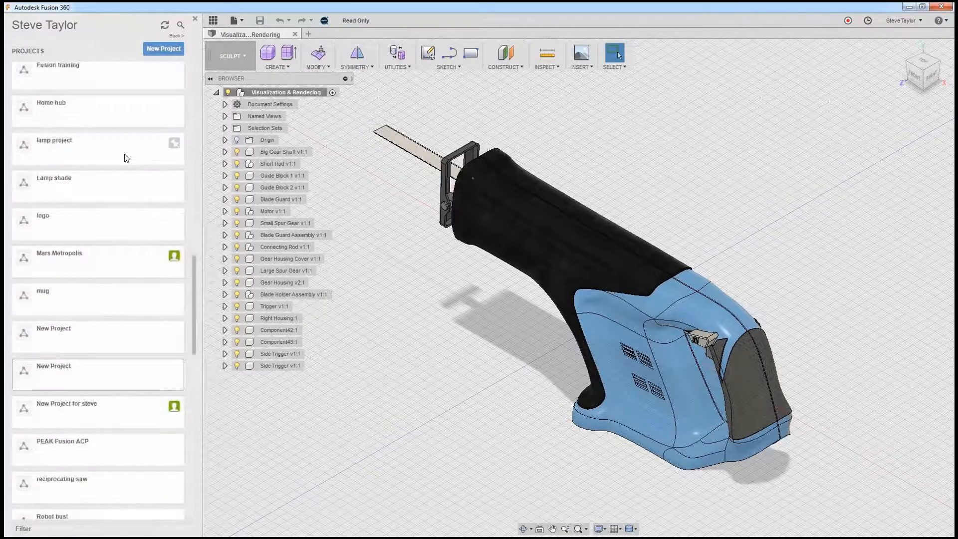
{"action": "scroll", "coordinate": [125, 157], "scroll_direction": "up", "scroll_amount": 10}
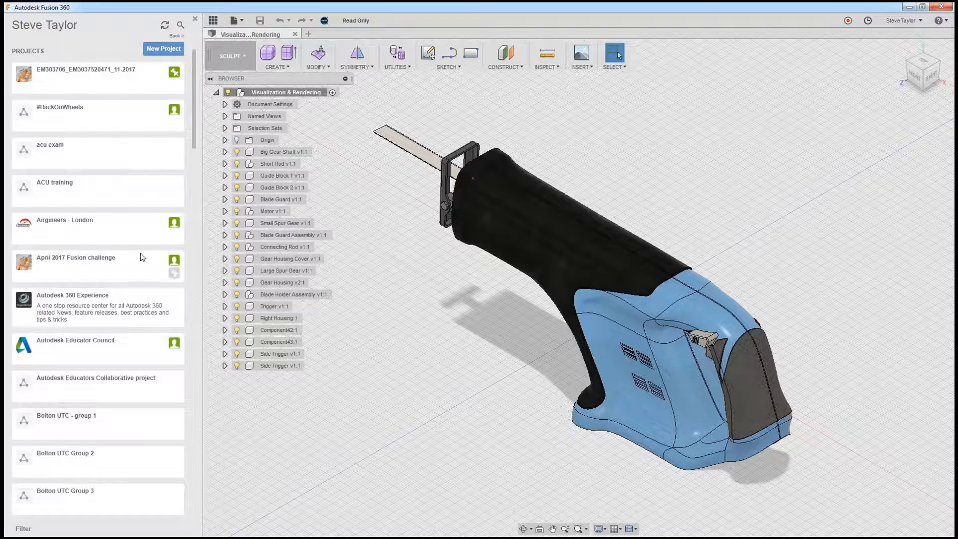
{"action": "scroll", "coordinate": [141, 256], "scroll_direction": "down", "scroll_amount": 15}
{"action": "scroll", "coordinate": [140, 252], "scroll_direction": "down", "scroll_amount": 4}
{"action": "scroll", "coordinate": [116, 327], "scroll_direction": "down", "scroll_amount": 2}
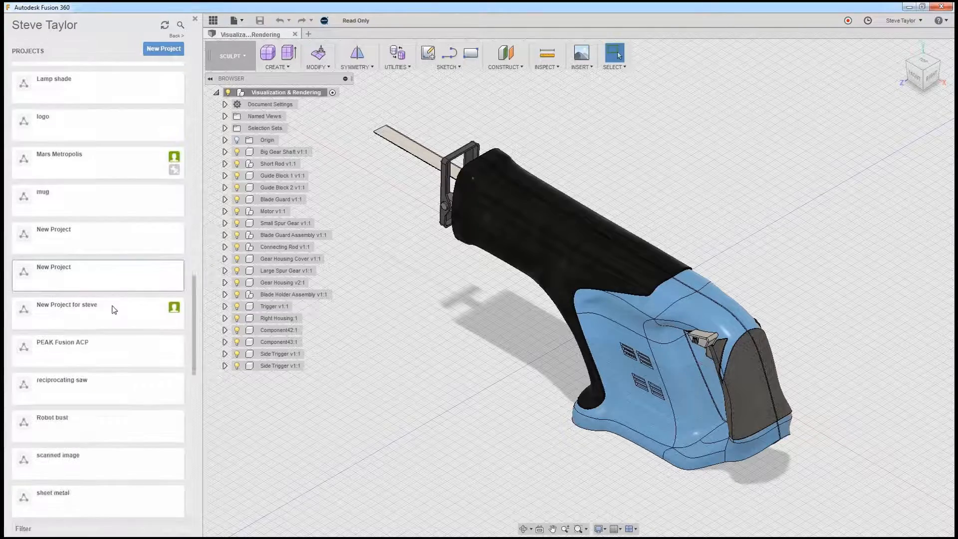
Step: Inspect the outlined New Project's New Folder and its list of members, and return to the project list
{"action": "left_click", "coordinate": [98, 274]}
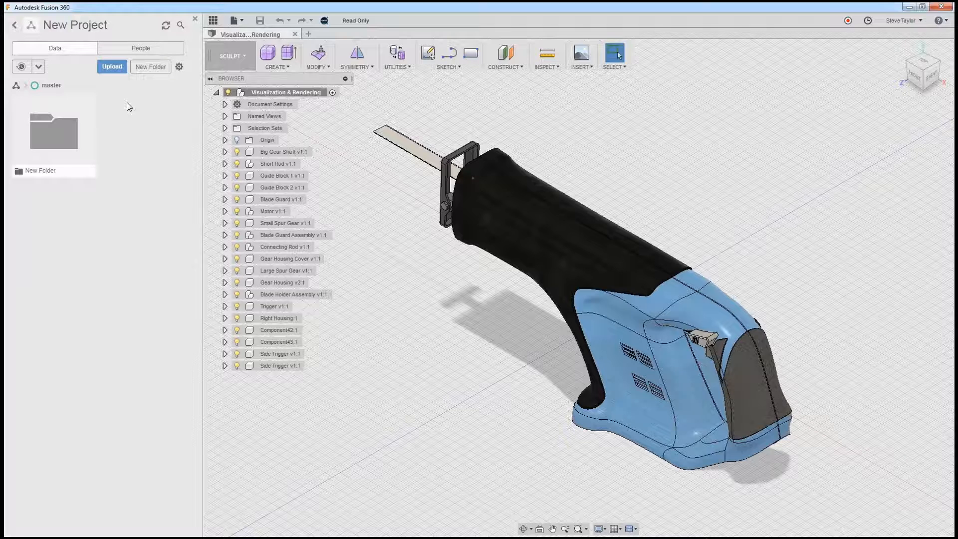
{"action": "double_click", "coordinate": [61, 134]}
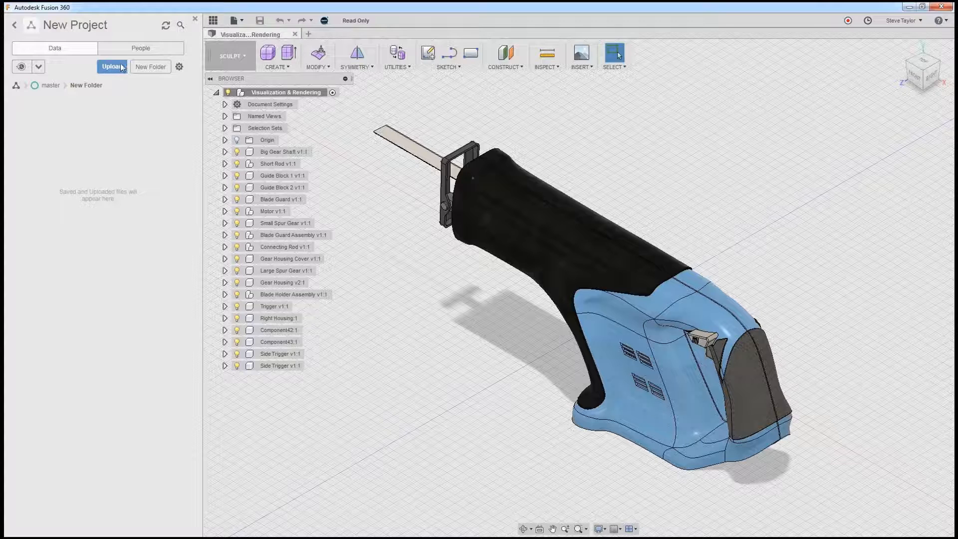
{"action": "left_click", "coordinate": [141, 48]}
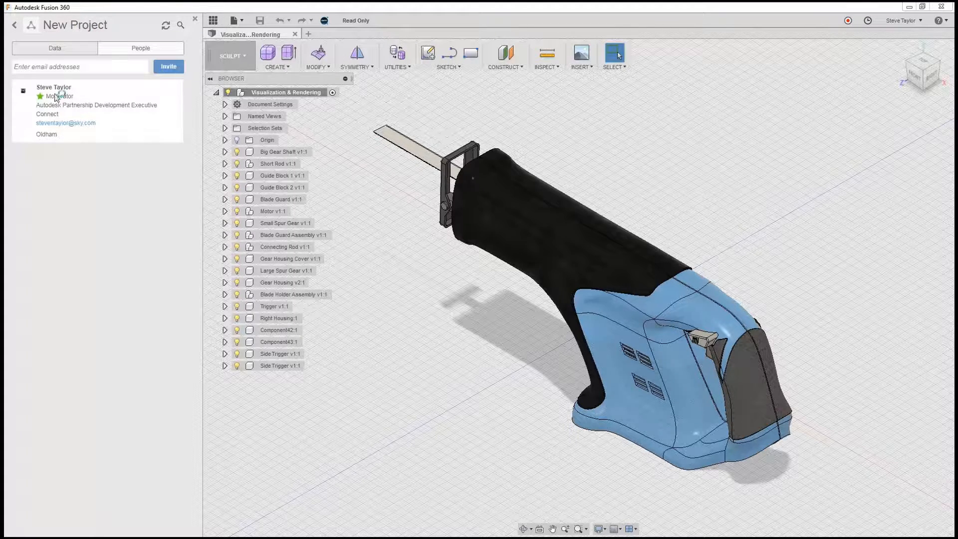
{"action": "left_click", "coordinate": [16, 26]}
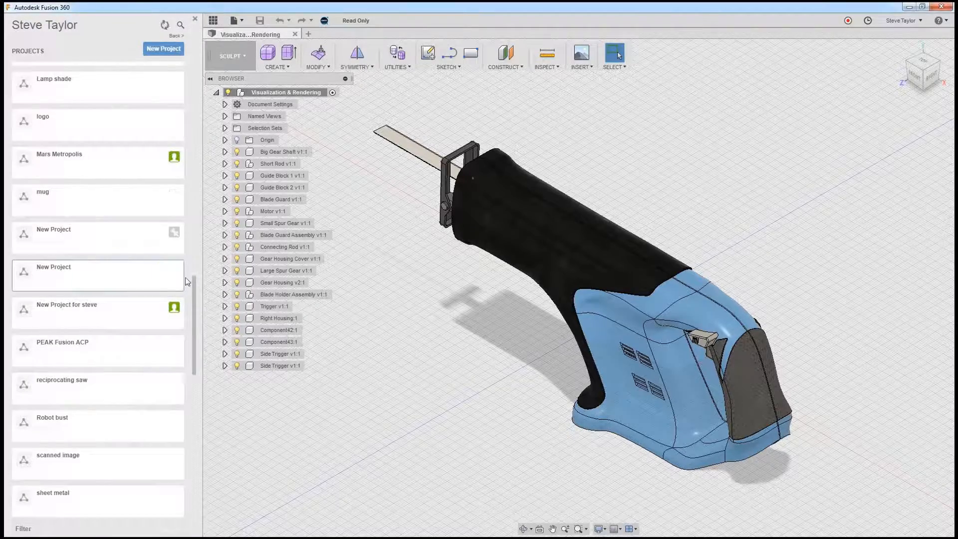
Step: Browse the Adoption Path folder in the Workshops & Events samples, and hide the data panel
{"action": "left_click_drag", "start_coordinate": [195, 349], "coordinate": [212, 502]}
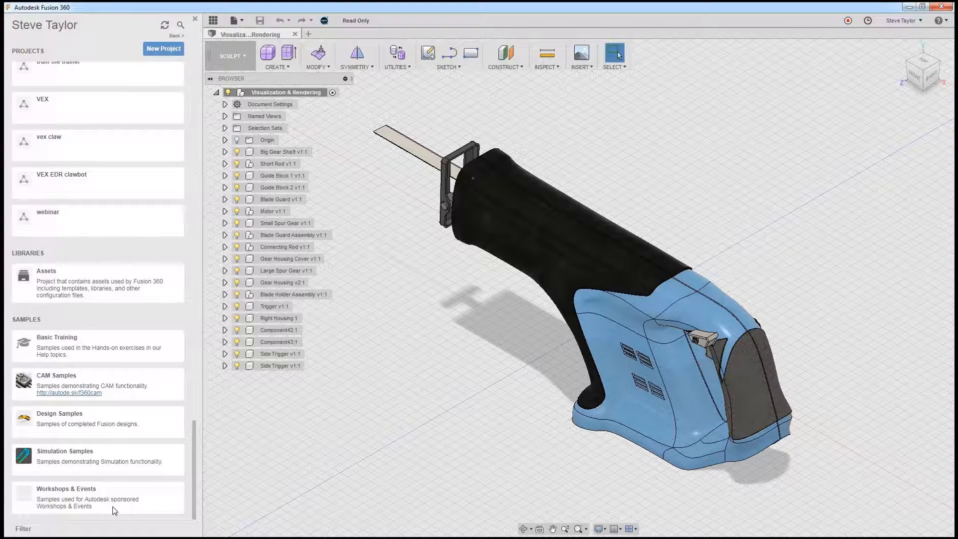
{"action": "left_click", "coordinate": [60, 491]}
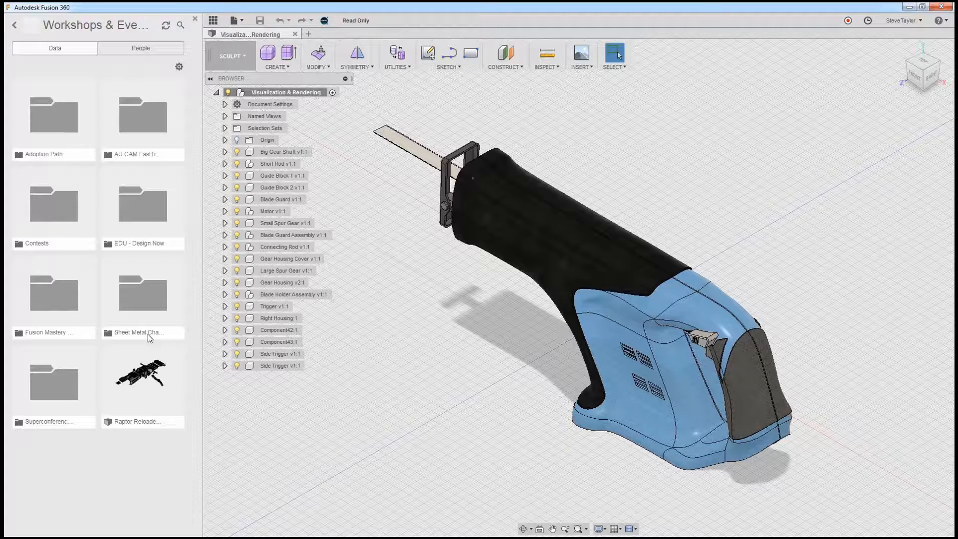
{"action": "double_click", "coordinate": [56, 142]}
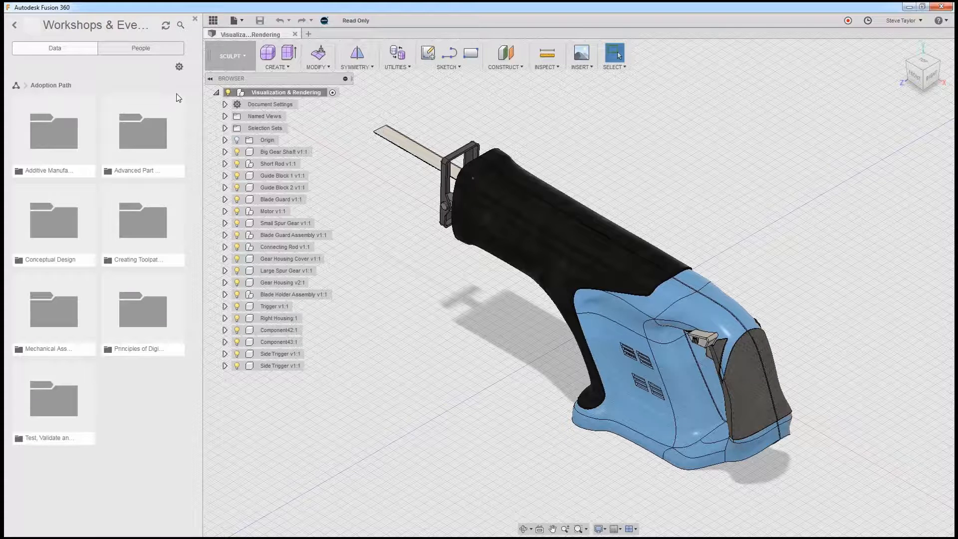
{"action": "left_click", "coordinate": [214, 21]}
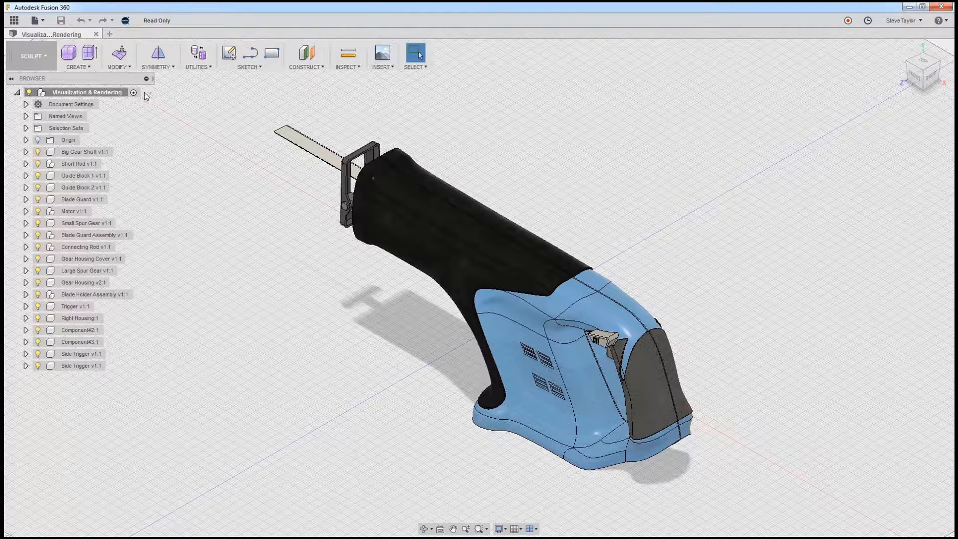
Step: Review the Export options for the design, choosing the Archive Files (*.f3d) type and browsing the local save folder
{"action": "left_click", "coordinate": [45, 23]}
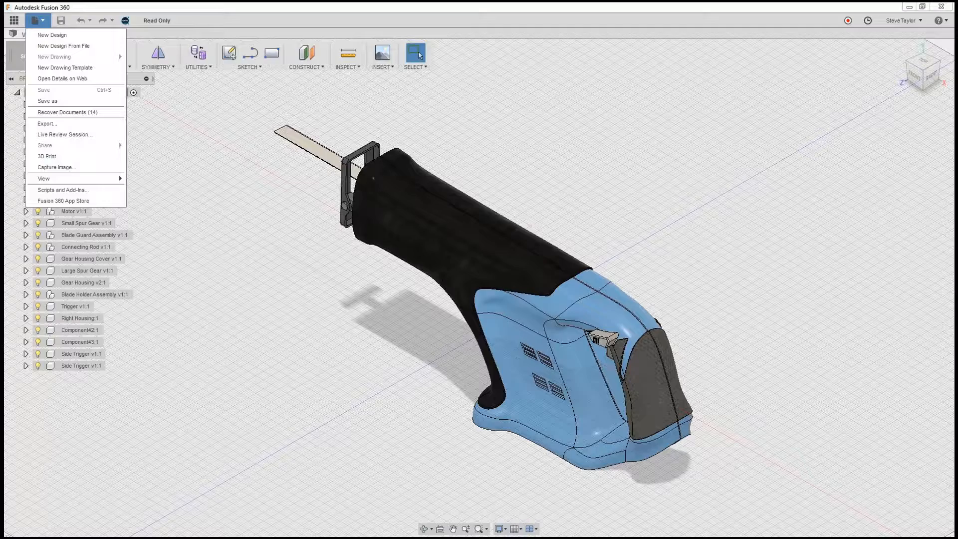
{"action": "left_click", "coordinate": [92, 123]}
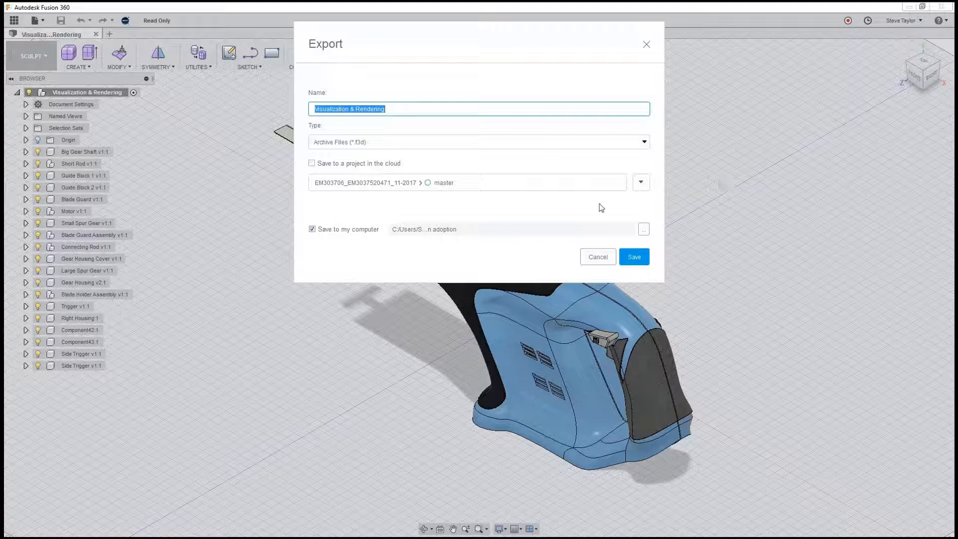
{"action": "left_click", "coordinate": [644, 143]}
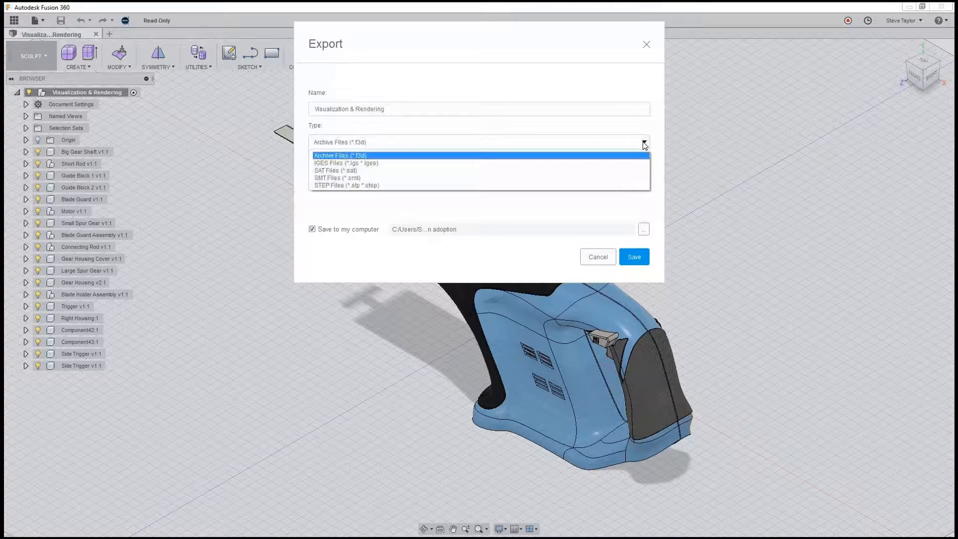
{"action": "left_click", "coordinate": [514, 155]}
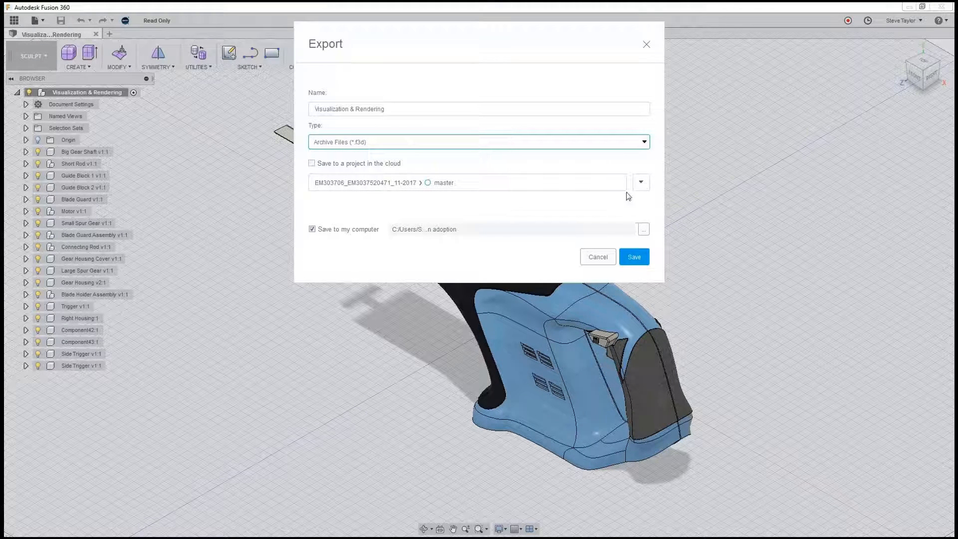
{"action": "left_click", "coordinate": [645, 230]}
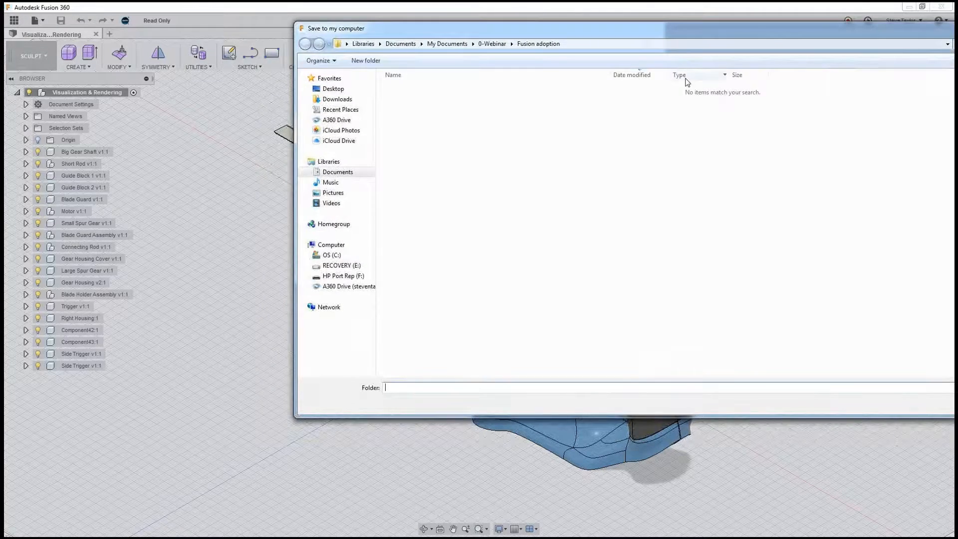
{"action": "left_click_drag", "start_coordinate": [704, 29], "coordinate": [542, 46]}
{"action": "left_click", "coordinate": [806, 43]}
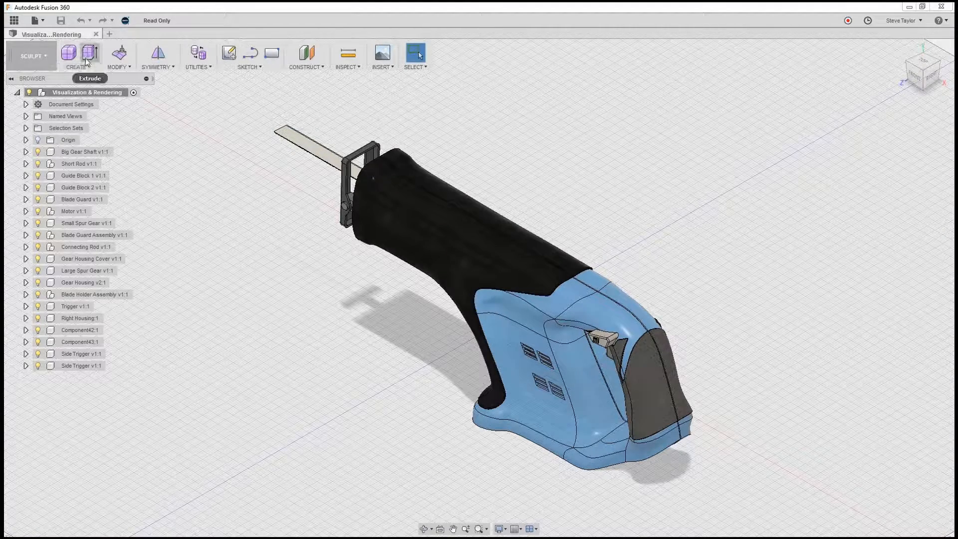
Step: Switch from the Sculpt workspace to the Model workspace
{"action": "left_click", "coordinate": [43, 57]}
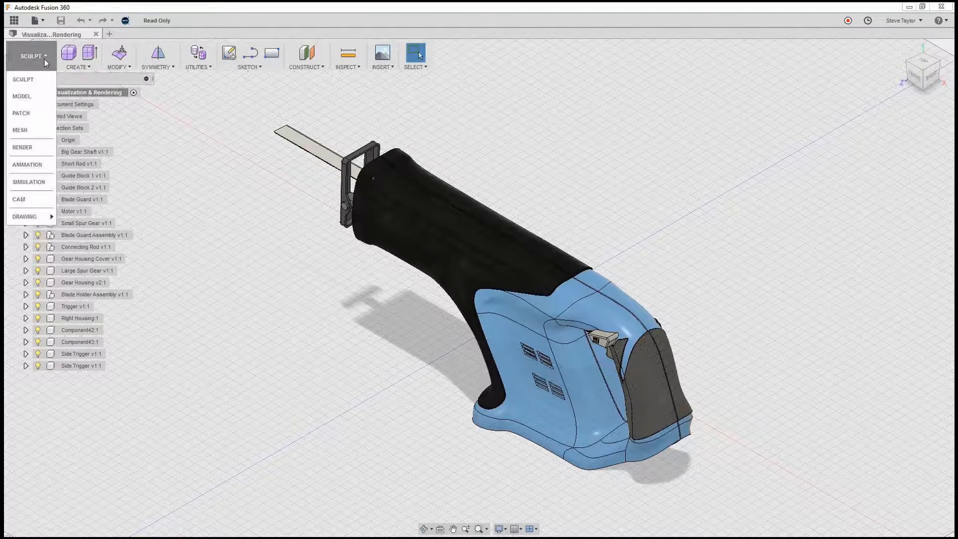
{"action": "left_click", "coordinate": [22, 96]}
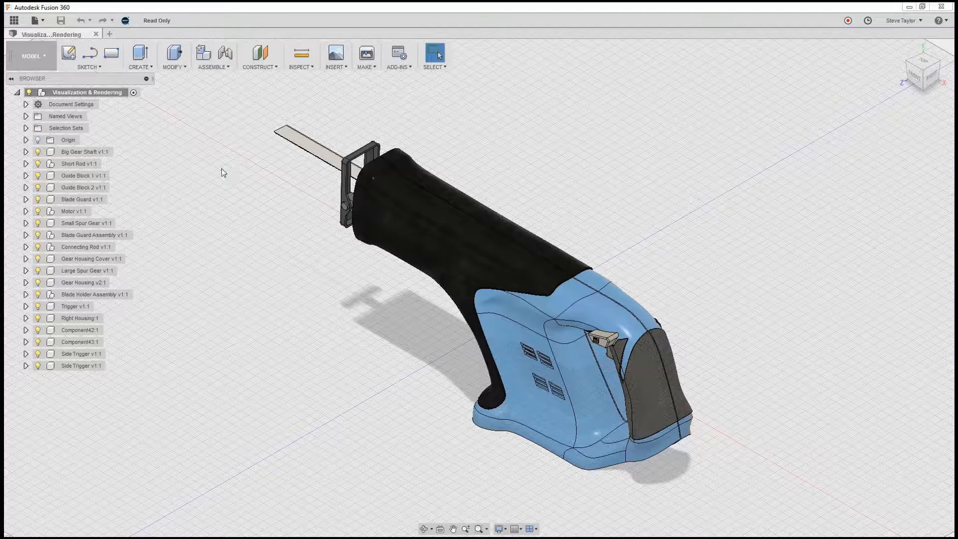
{"action": "left_click", "coordinate": [205, 171]}
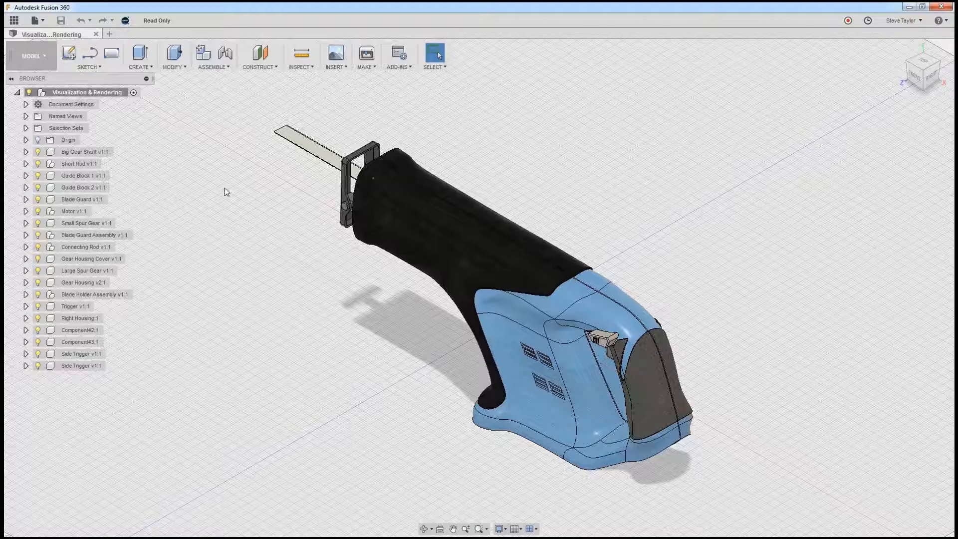
Step: Find the Hole command in the Model Toolbox and add it as a toolbox shortcut
{"action": "key", "text": "s"}
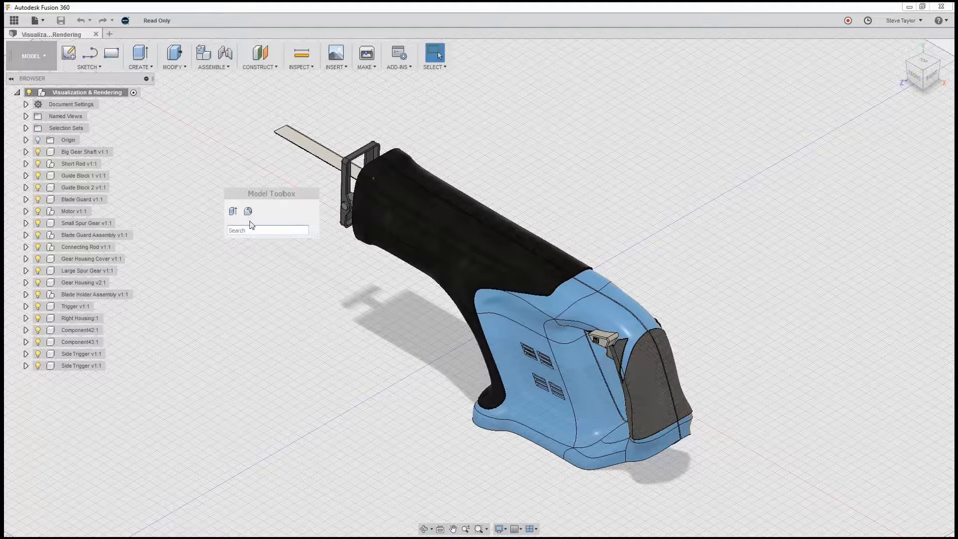
{"action": "type", "text": "hol"}
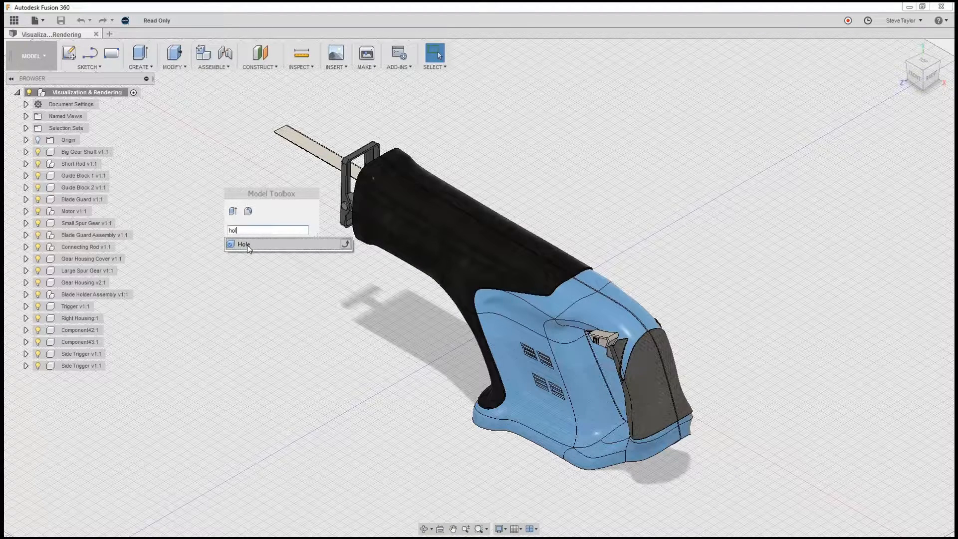
{"action": "left_click", "coordinate": [346, 244]}
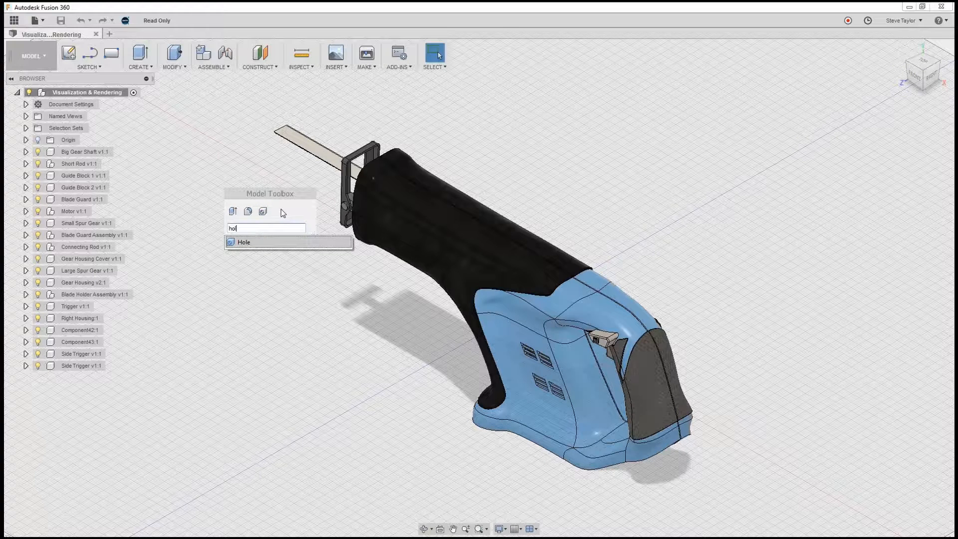
{"action": "left_click", "coordinate": [196, 261]}
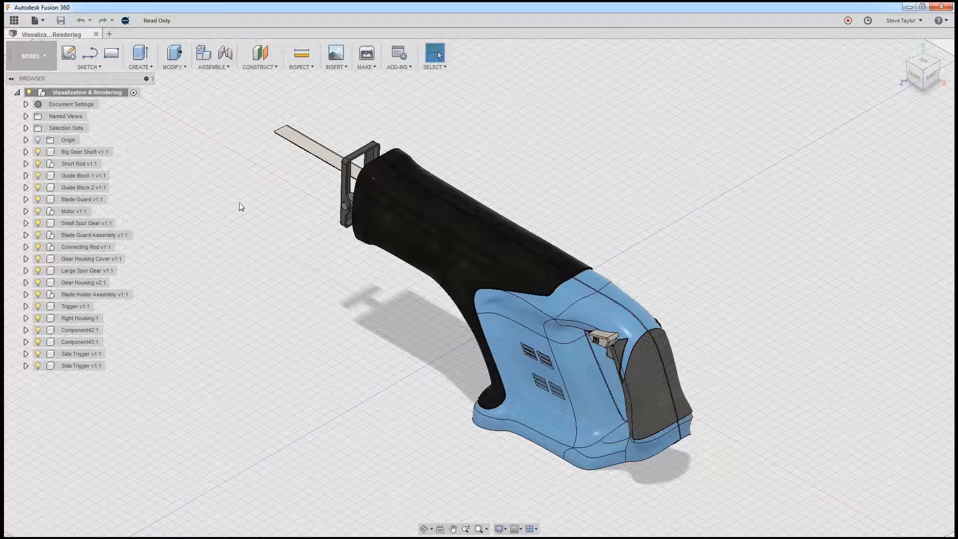
Step: Reopen the Model Toolbox and try to move the Hole shortcut and its neighbour out of it
{"action": "key", "text": "s"}
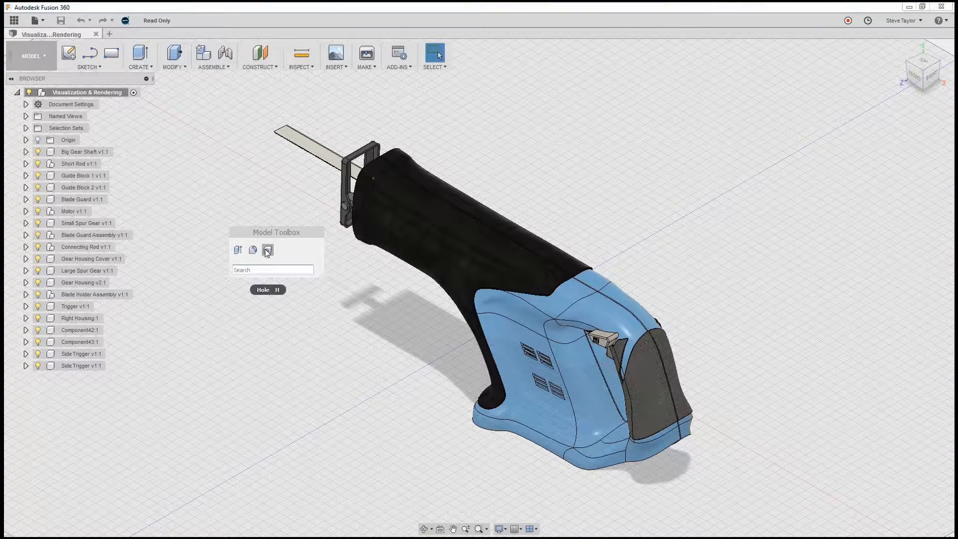
{"action": "left_click_drag", "start_coordinate": [265, 249], "coordinate": [236, 330]}
{"action": "left_click_drag", "start_coordinate": [253, 251], "coordinate": [256, 317]}
{"action": "left_click", "coordinate": [310, 327]}
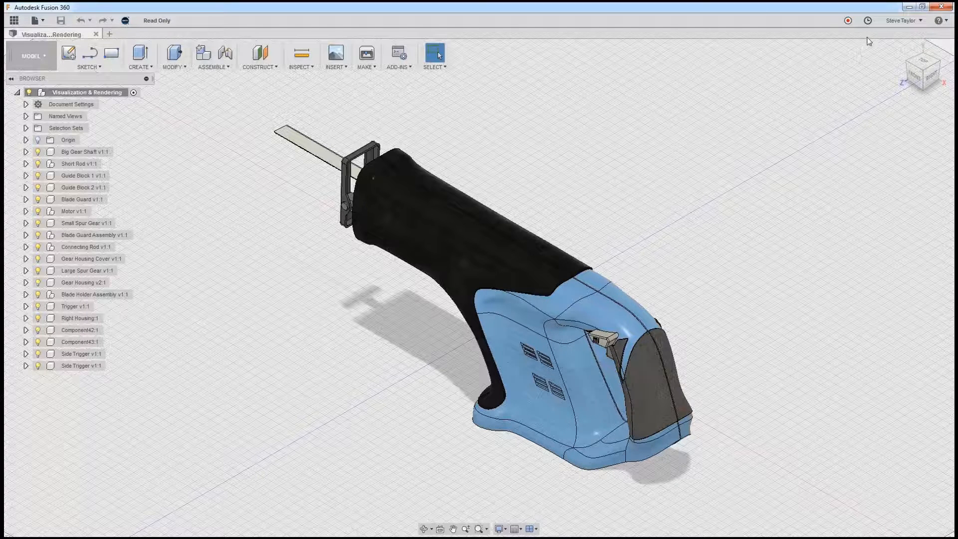
Step: Check the job status and online working options
{"action": "left_click", "coordinate": [868, 21]}
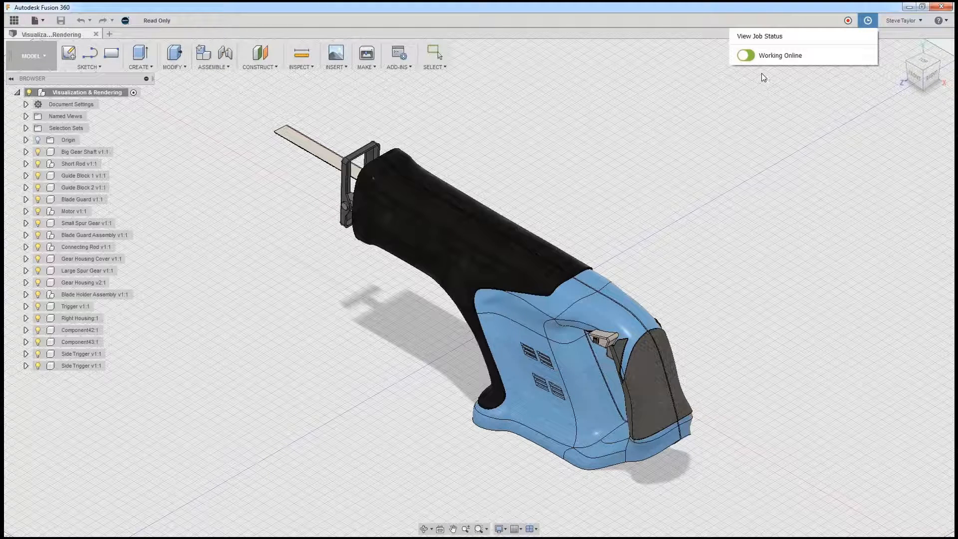
{"action": "left_click", "coordinate": [828, 101]}
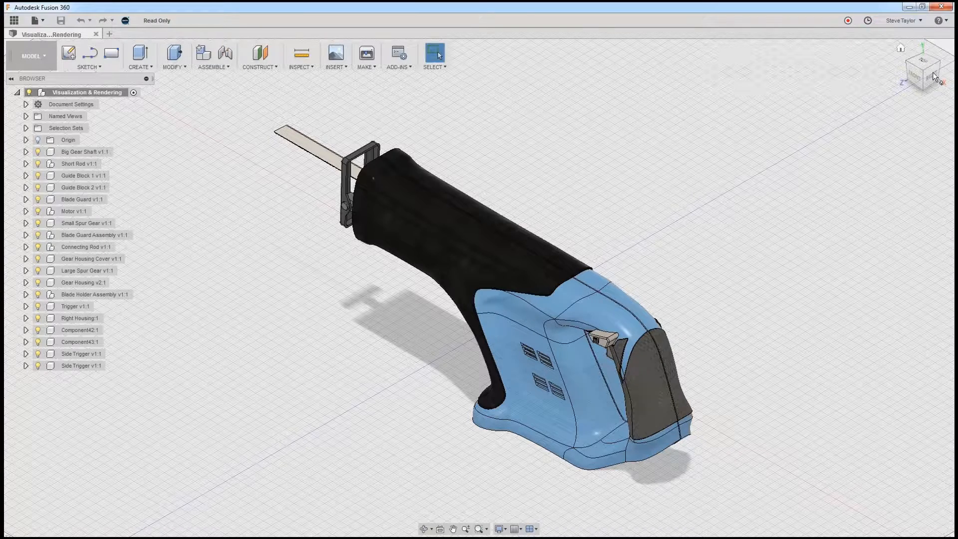
Step: Open the General preferences and review the default modeling orientation choices, keeping Y up
{"action": "left_click", "coordinate": [919, 20]}
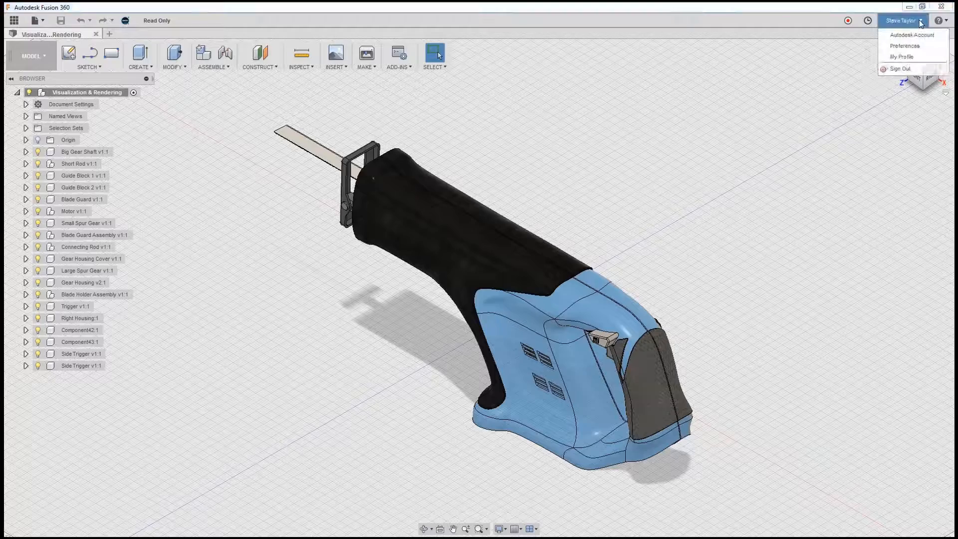
{"action": "left_click", "coordinate": [916, 46]}
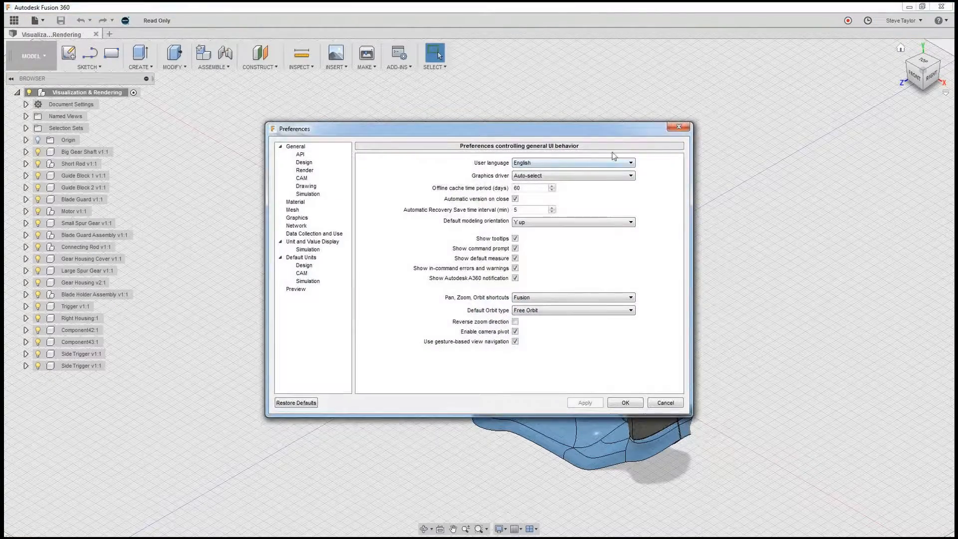
{"action": "left_click_drag", "start_coordinate": [609, 129], "coordinate": [713, 103]}
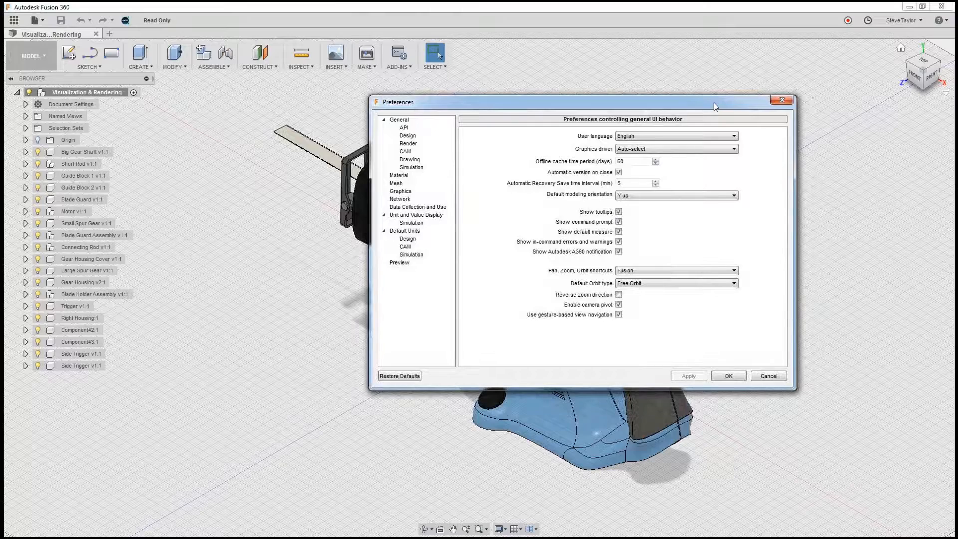
{"action": "left_click", "coordinate": [395, 121]}
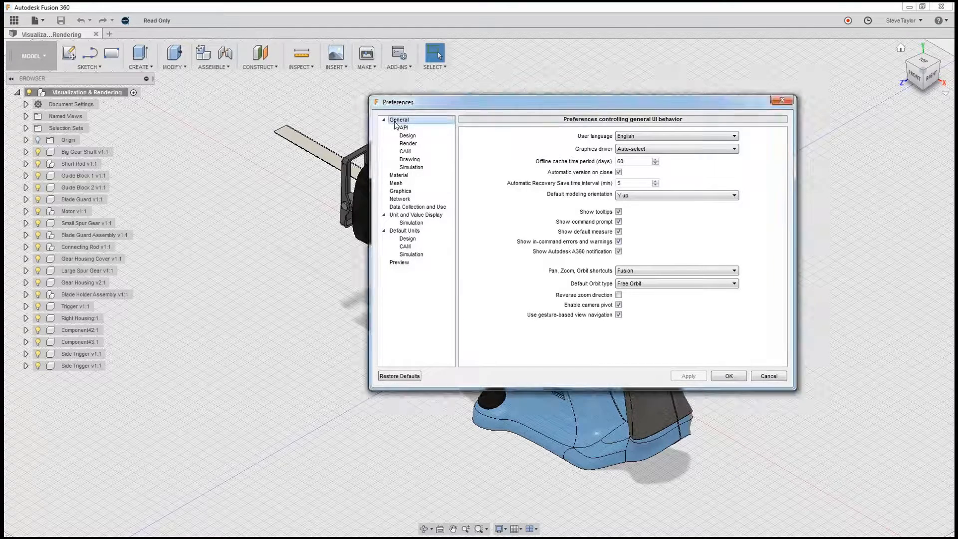
{"action": "left_click", "coordinate": [736, 195]}
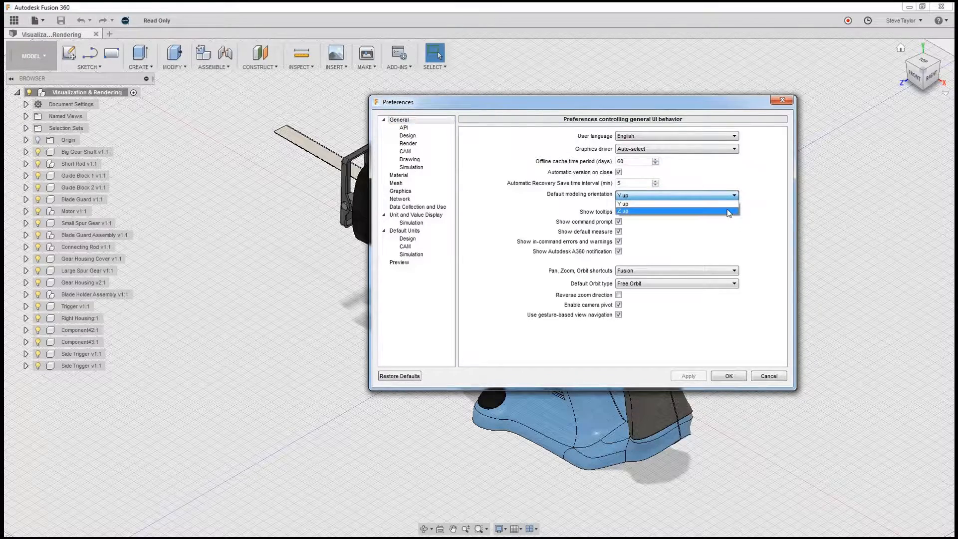
{"action": "left_click", "coordinate": [756, 202]}
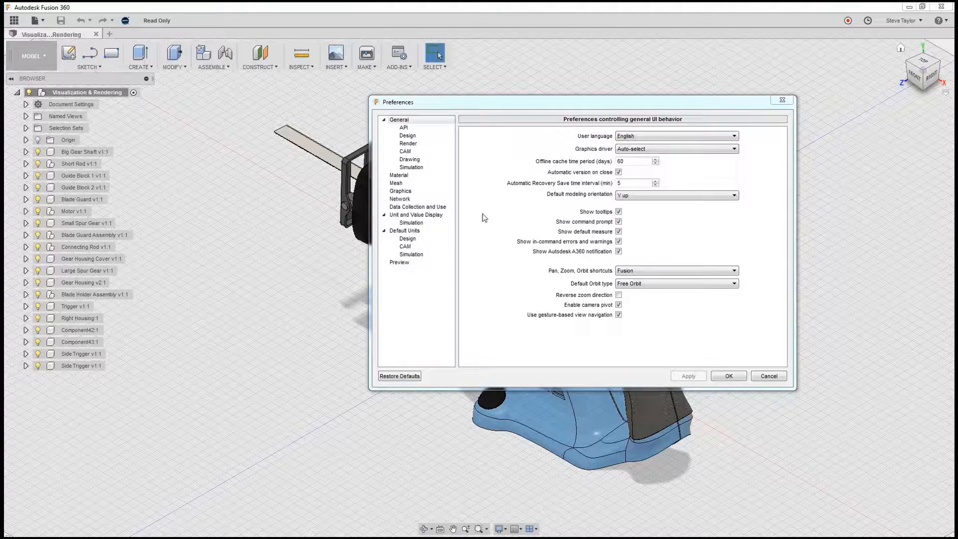
Step: Review the default material and appearance preferences and the Preview functionality options, leaving the preferences unchanged
{"action": "left_click", "coordinate": [406, 175]}
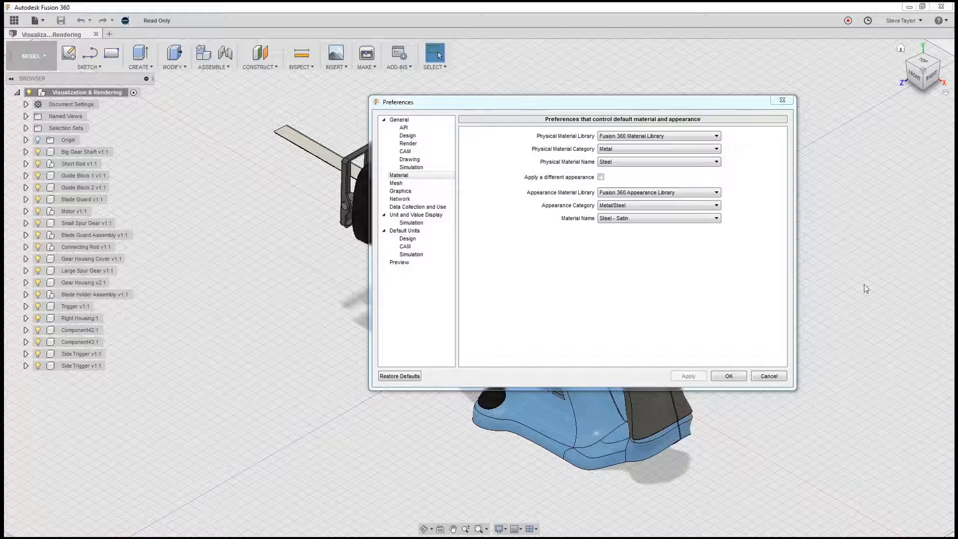
{"action": "left_click", "coordinate": [398, 263]}
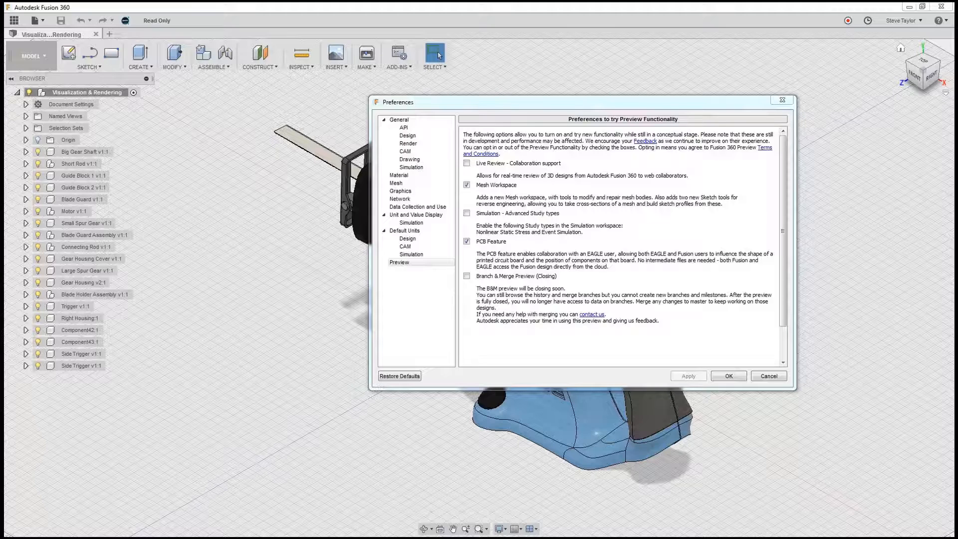
{"action": "left_click", "coordinate": [768, 376]}
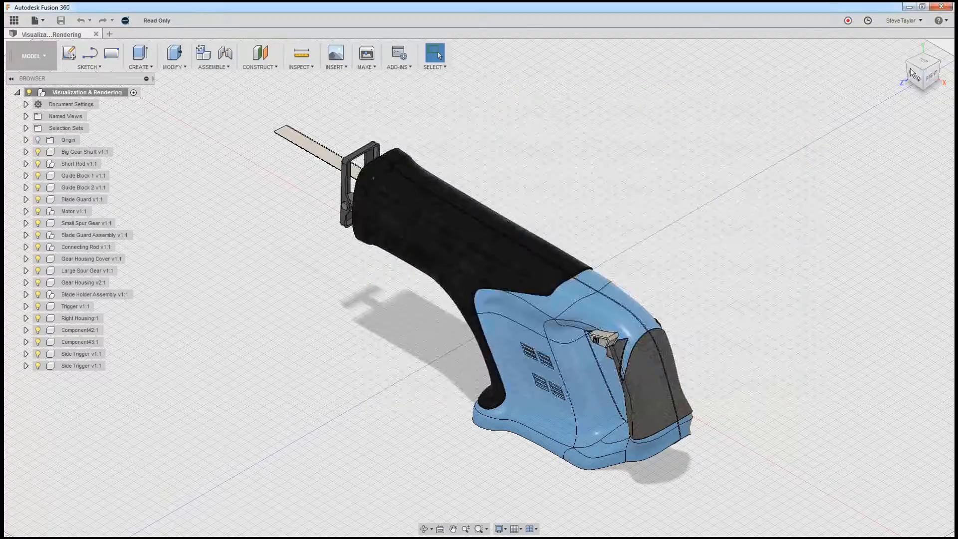
Step: Look through the help resources, including the Submit an Idea entry
{"action": "left_click", "coordinate": [946, 21]}
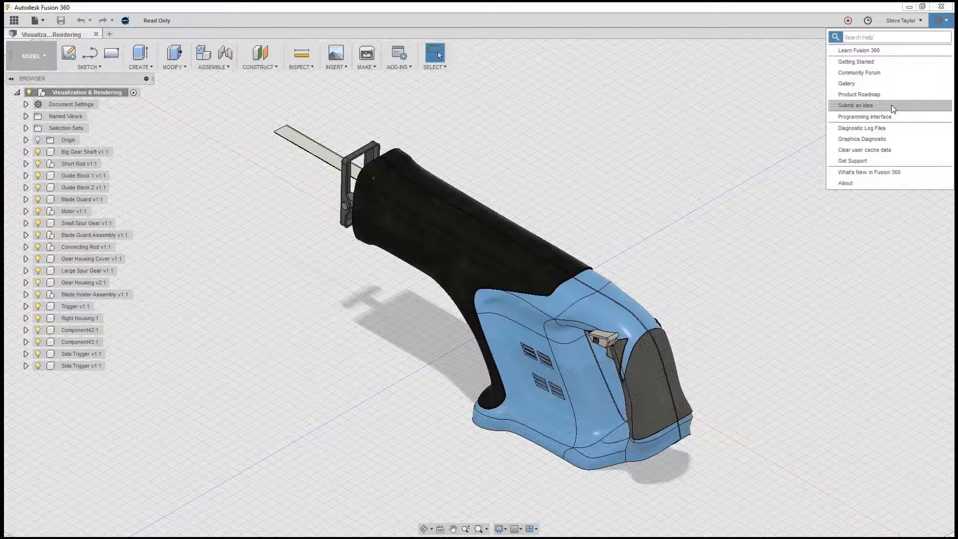
{"action": "left_click", "coordinate": [891, 106]}
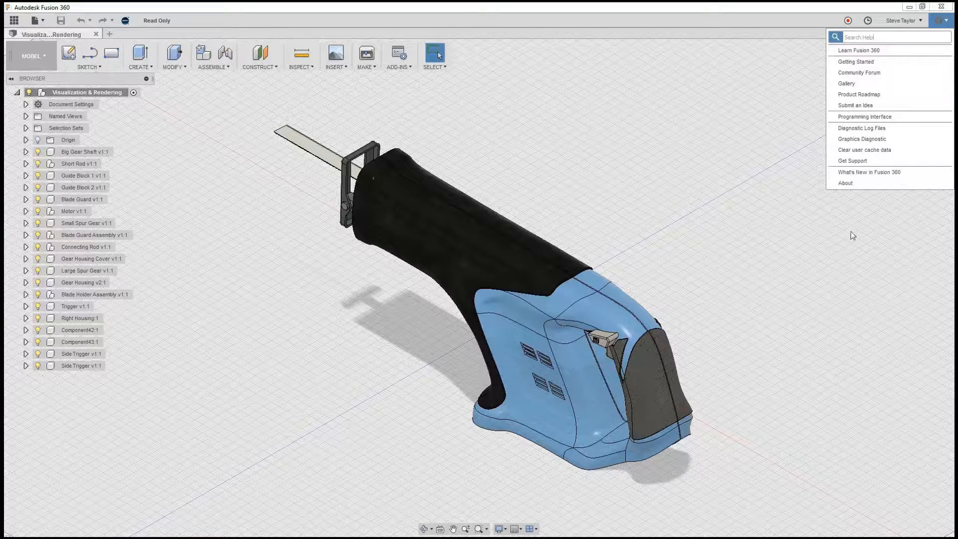
{"action": "left_click", "coordinate": [751, 145]}
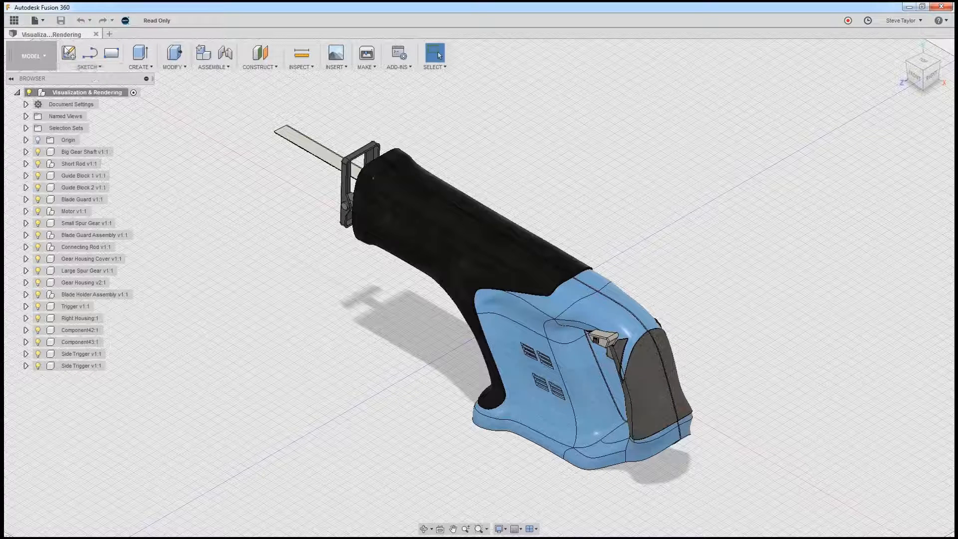
Step: Create a new design and sketch a two-point rectangle about 84 mm long from the origin on the horizontal plane
{"action": "left_click", "coordinate": [48, 23]}
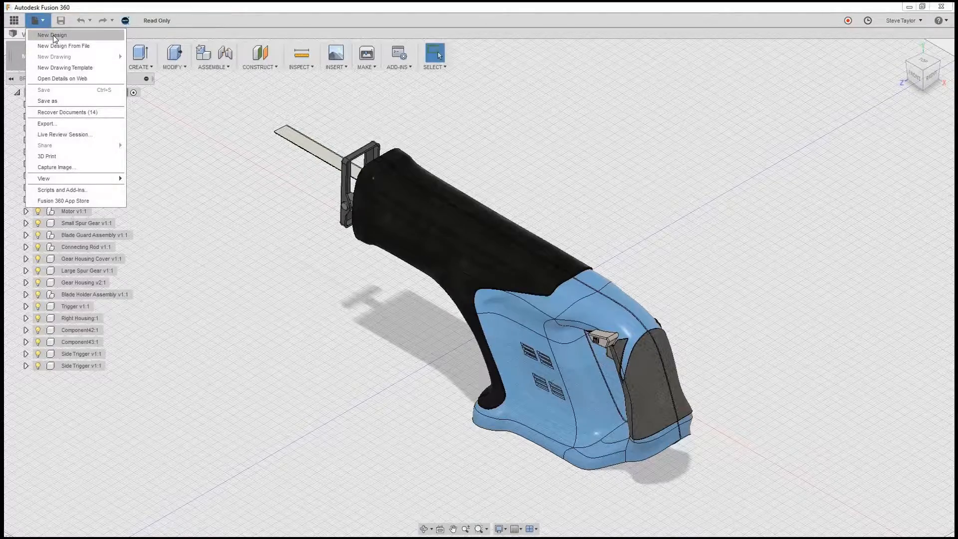
{"action": "left_click", "coordinate": [52, 35]}
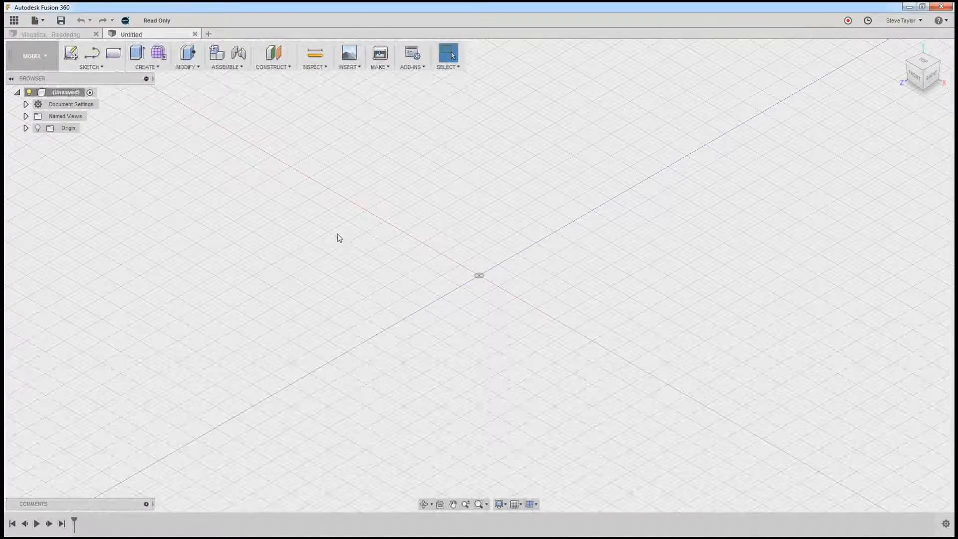
{"action": "left_click", "coordinate": [114, 56]}
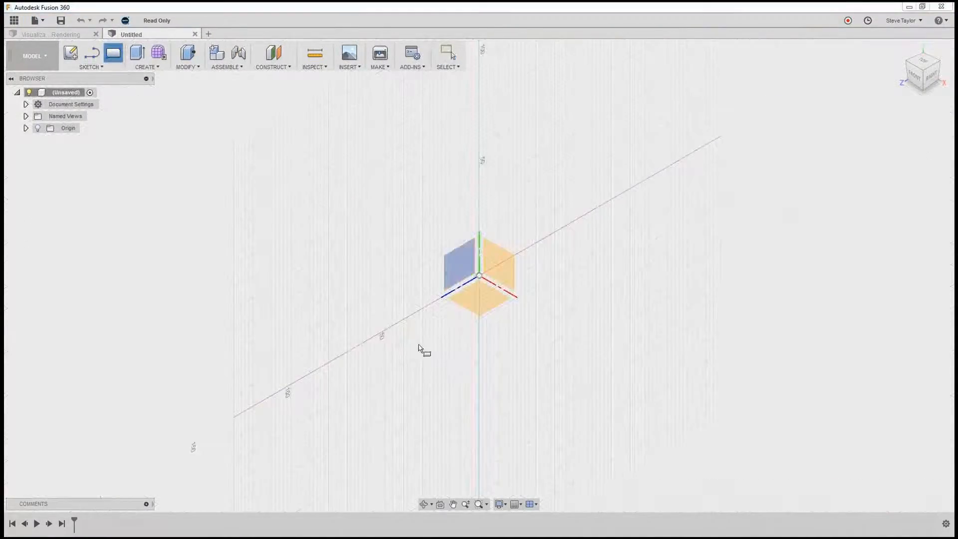
{"action": "left_click", "coordinate": [481, 307]}
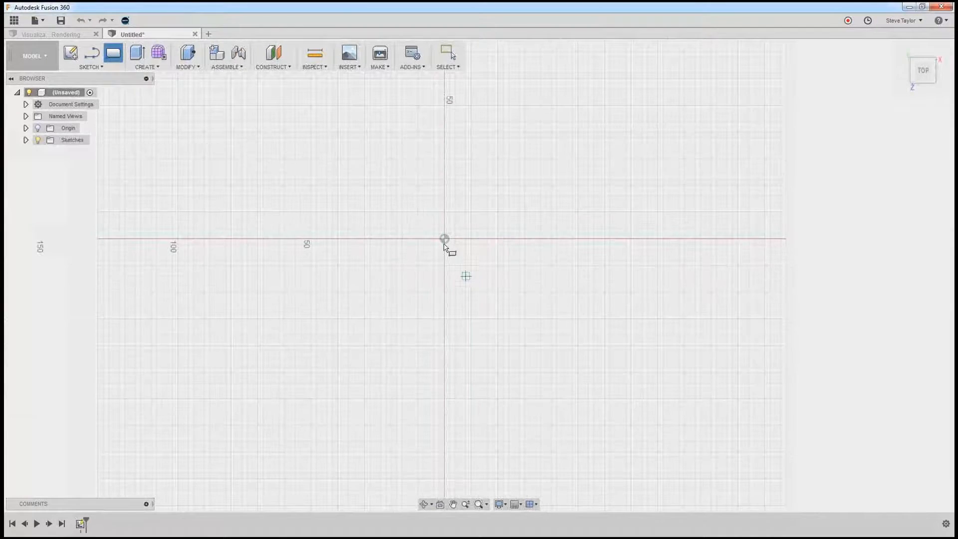
{"action": "left_click", "coordinate": [444, 239]}
{"action": "left_click", "coordinate": [668, 121]}
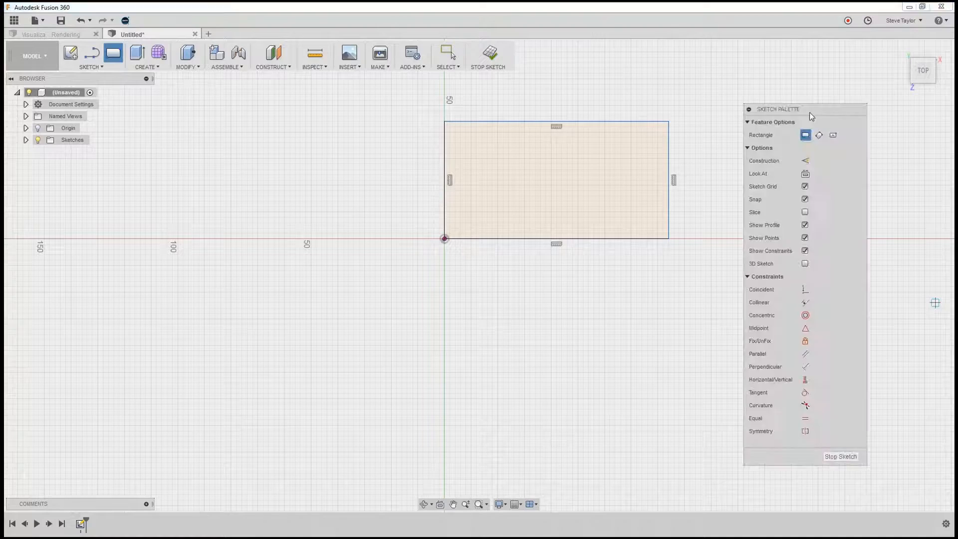
{"action": "left_click", "coordinate": [840, 457]}
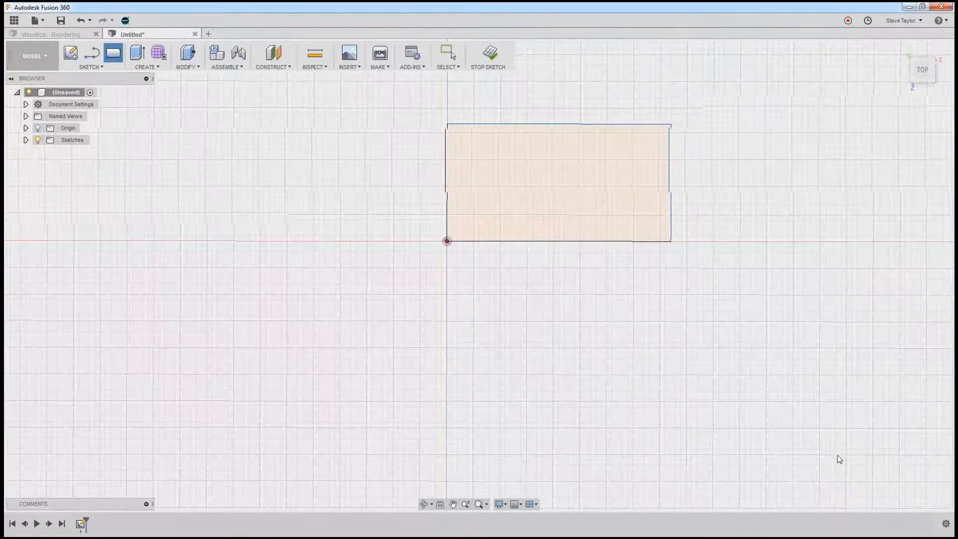
Step: Extrude the rectangle upward about 53.4 mm as a new body
{"action": "left_click", "coordinate": [134, 57]}
{"action": "left_click", "coordinate": [622, 320]}
{"action": "left_click_drag", "start_coordinate": [599, 287], "coordinate": [599, 173]}
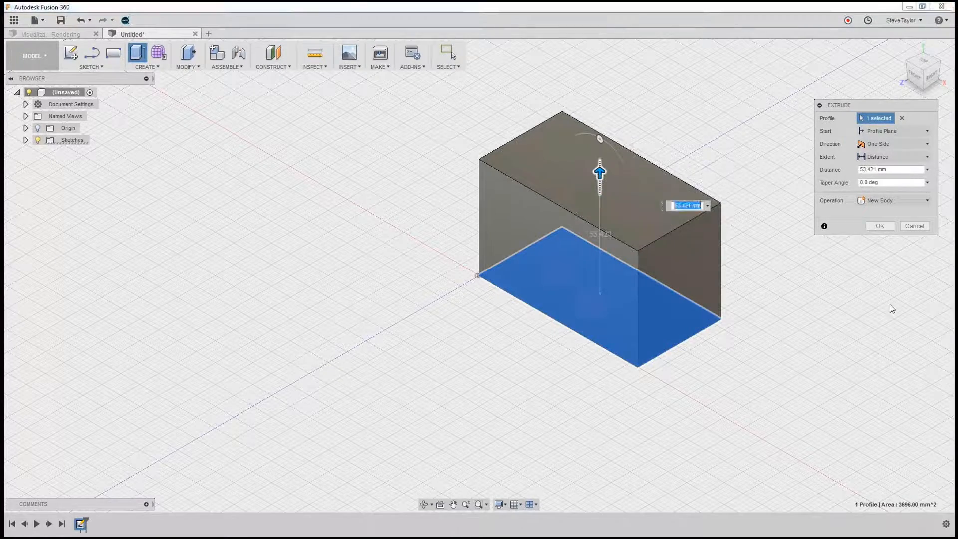
{"action": "left_click", "coordinate": [888, 228]}
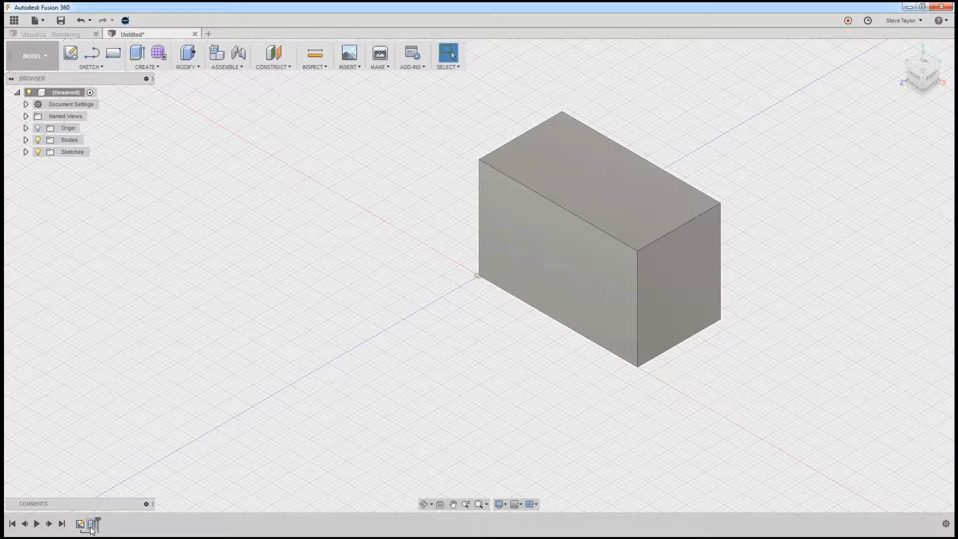
Step: Fillet the block's top edges, vertical edges and two rear bottom edges with a constant radius of about 8.5 mm
{"action": "left_click", "coordinate": [195, 69]}
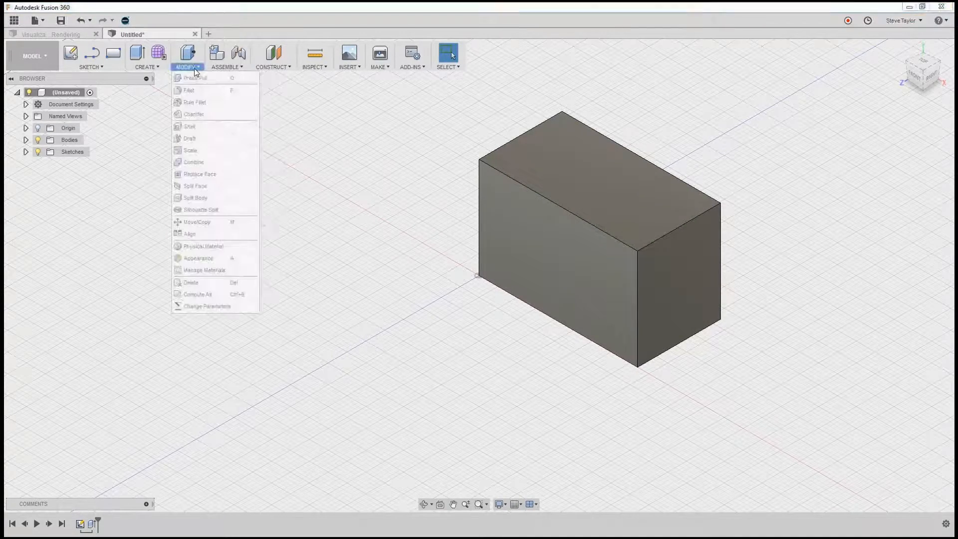
{"action": "left_click", "coordinate": [195, 91]}
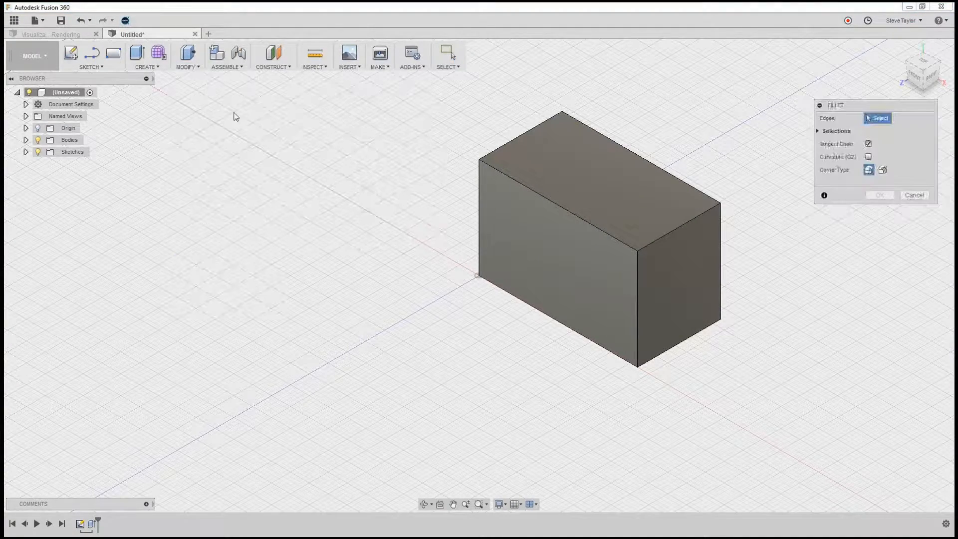
{"action": "left_click_drag", "start_coordinate": [764, 239], "coordinate": [446, 94]}
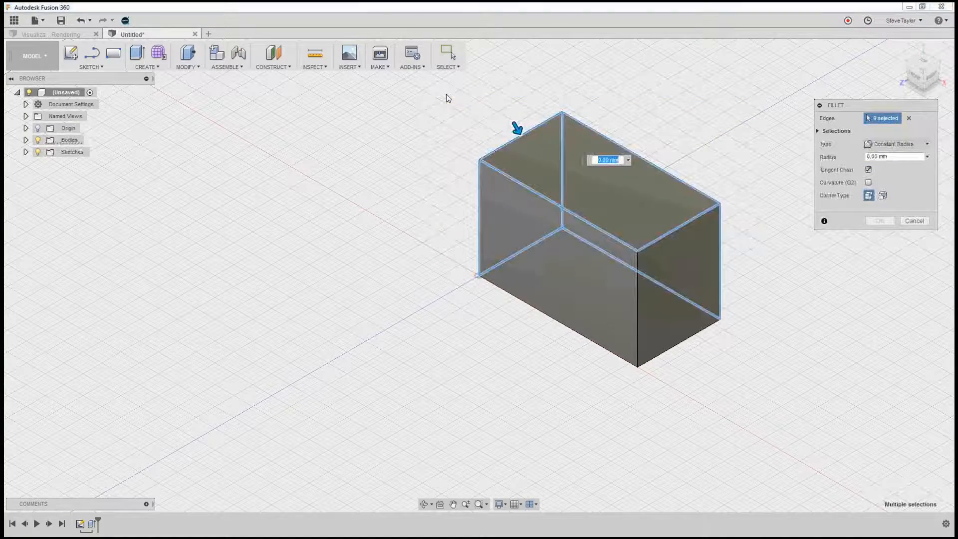
{"action": "left_click", "coordinate": [637, 296]}
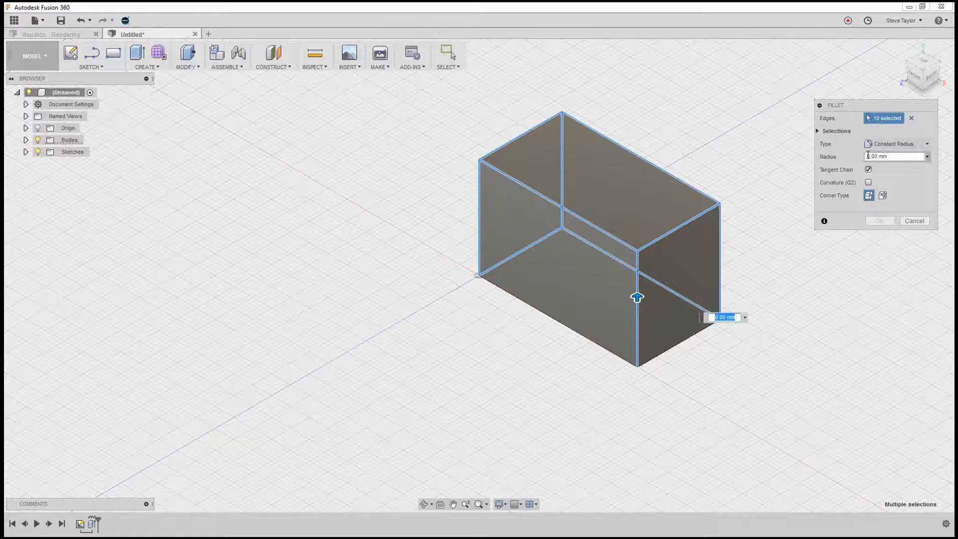
{"action": "left_click_drag", "start_coordinate": [637, 297], "coordinate": [637, 291]}
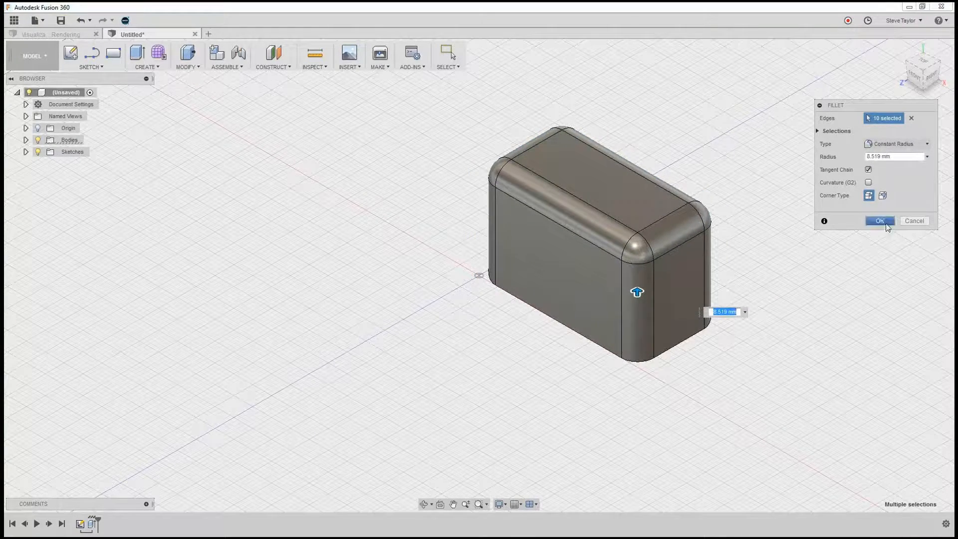
{"action": "left_click", "coordinate": [882, 221]}
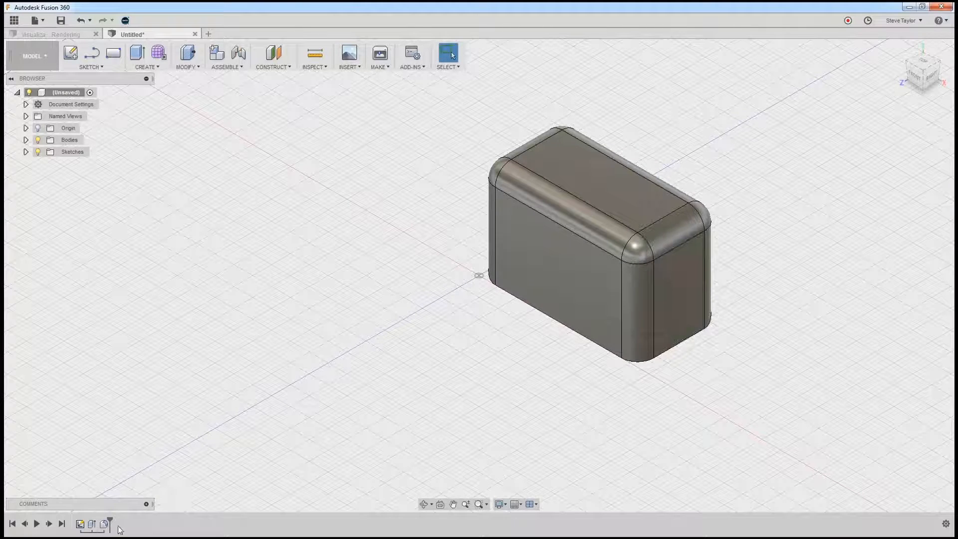
Step: Edit the block's base sketch, enlarging the rectangle in both directions with its short side about 63 mm long
{"action": "right_click", "coordinate": [80, 524]}
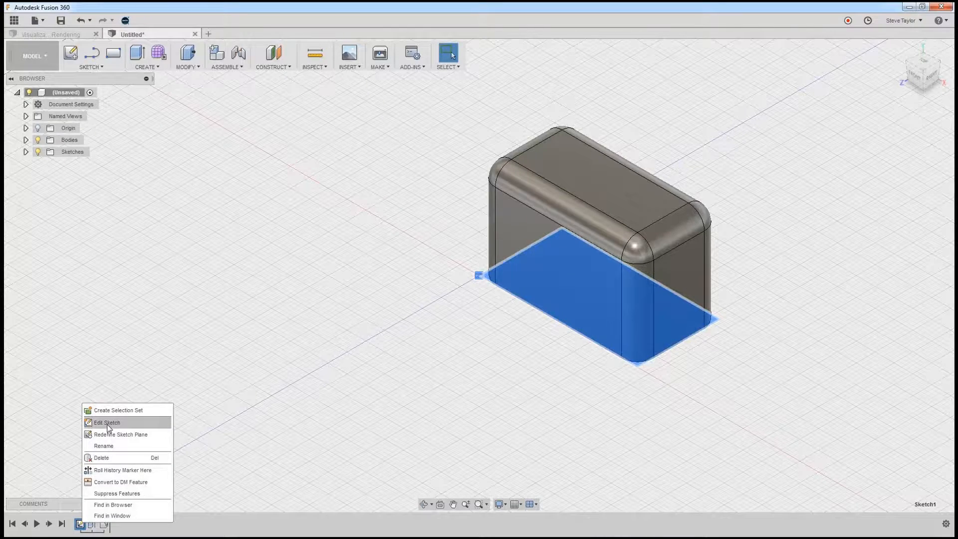
{"action": "left_click", "coordinate": [252, 442]}
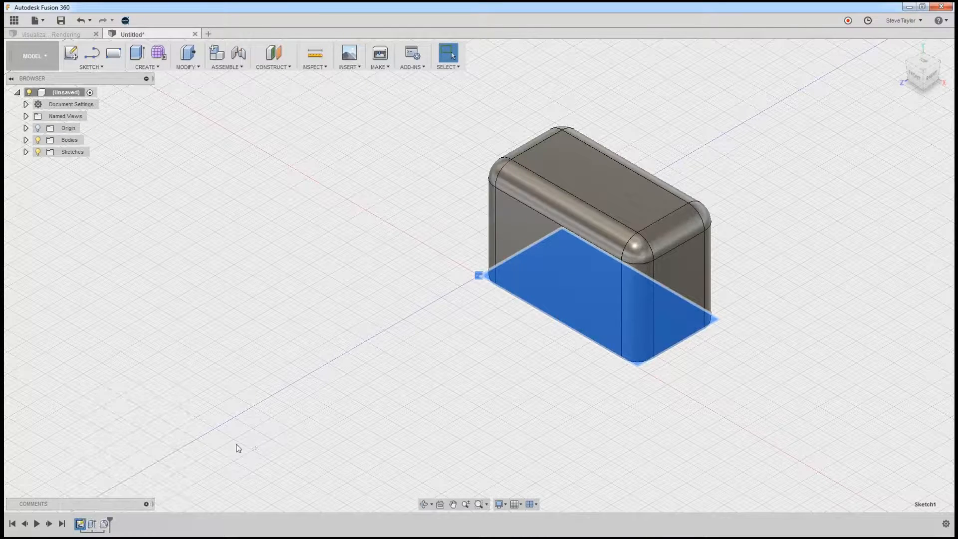
{"action": "double_click", "coordinate": [80, 524]}
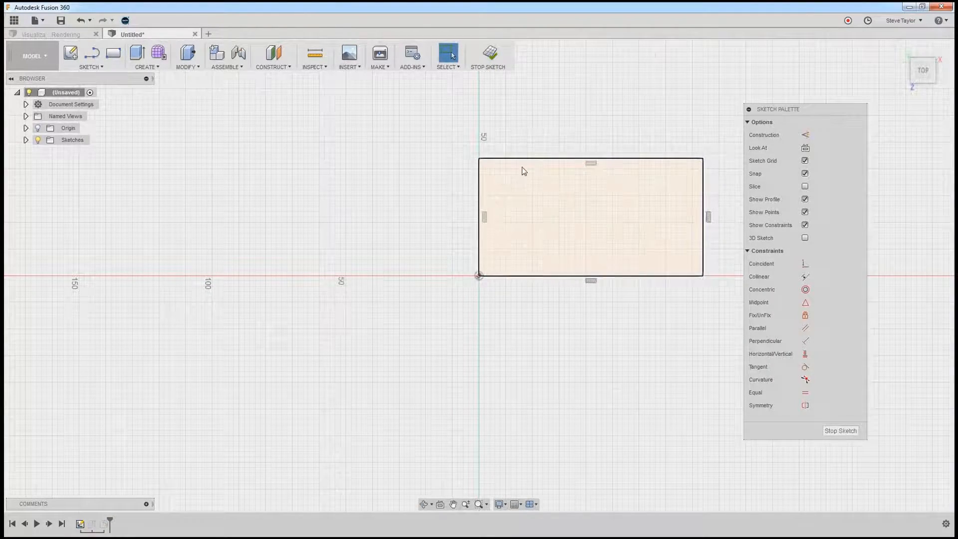
{"action": "left_click_drag", "start_coordinate": [531, 158], "coordinate": [527, 108]}
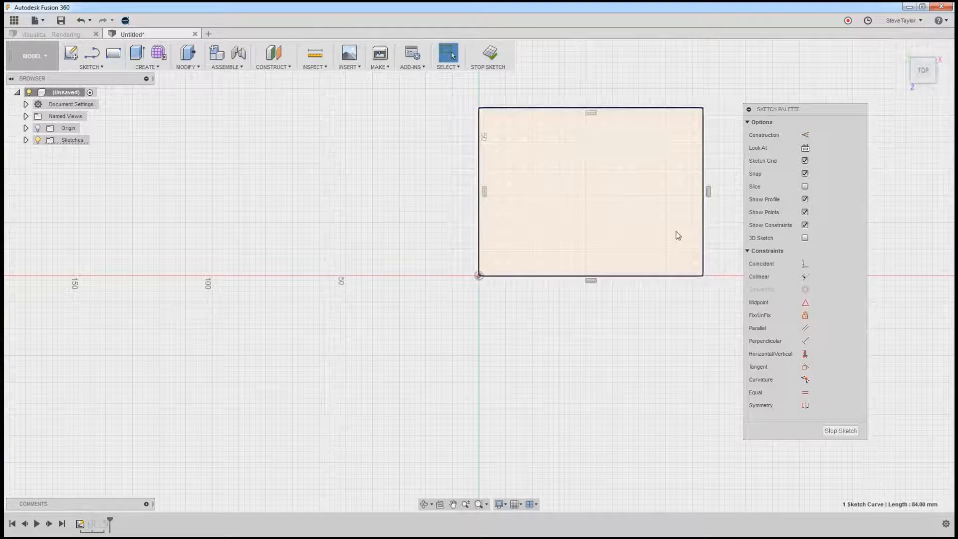
{"action": "left_click_drag", "start_coordinate": [706, 233], "coordinate": [732, 233]}
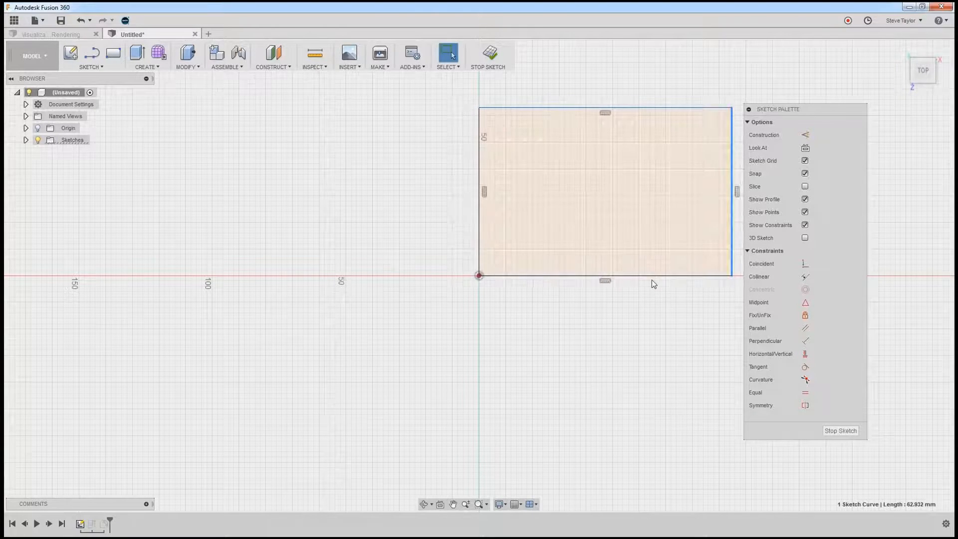
{"action": "left_click_drag", "start_coordinate": [732, 180], "coordinate": [745, 172]}
{"action": "left_click", "coordinate": [832, 430]}
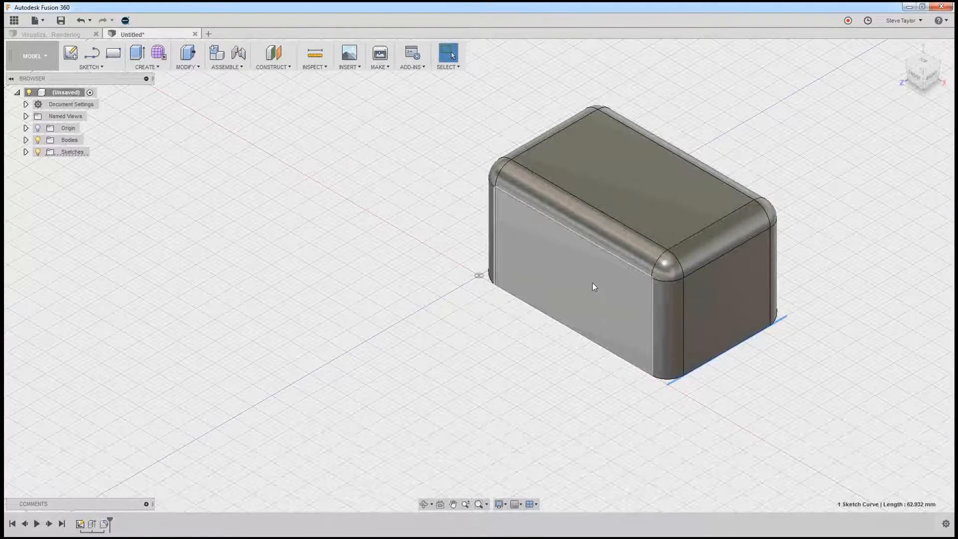
Step: Edit the block's extrusion from the design history, setting its distance to about 48.2 mm
{"action": "double_click", "coordinate": [93, 525]}
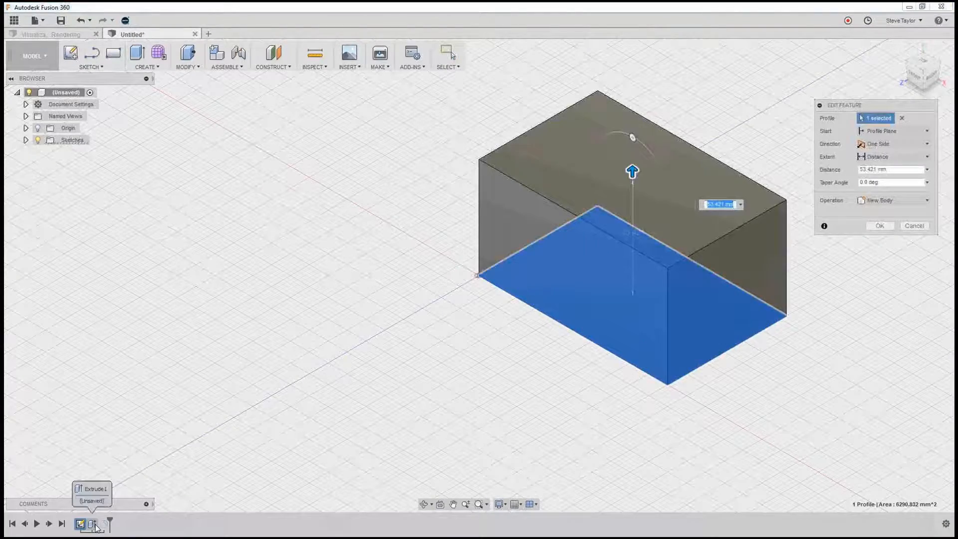
{"action": "left_click_drag", "start_coordinate": [632, 171], "coordinate": [632, 184]}
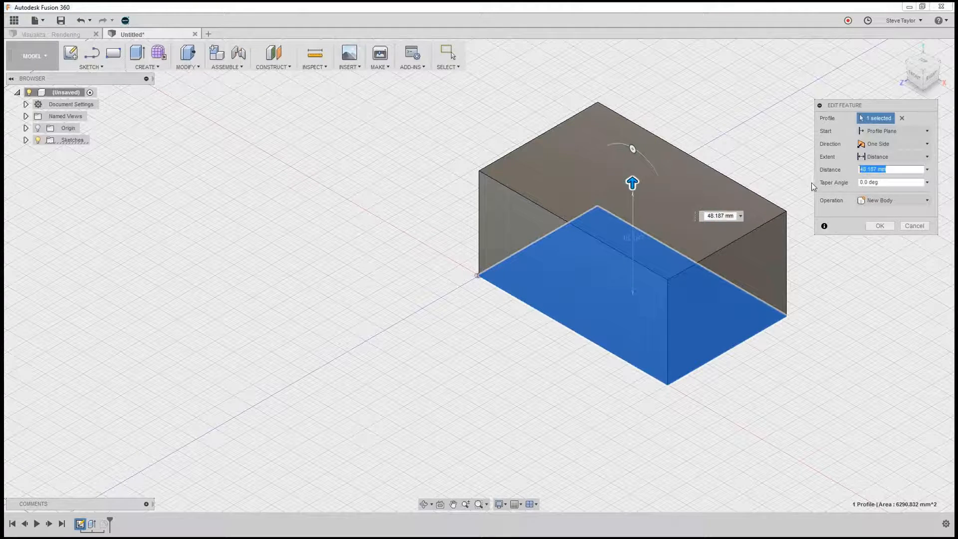
{"action": "left_click", "coordinate": [883, 226]}
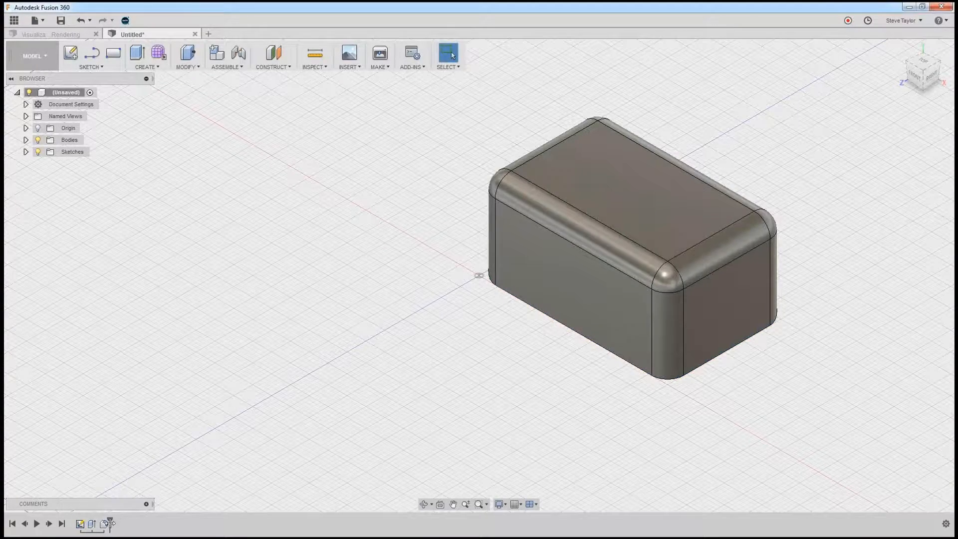
Step: Roll the design history back past the fillet to its start and replay it to the end
{"action": "left_click_drag", "start_coordinate": [110, 522], "coordinate": [97, 526]}
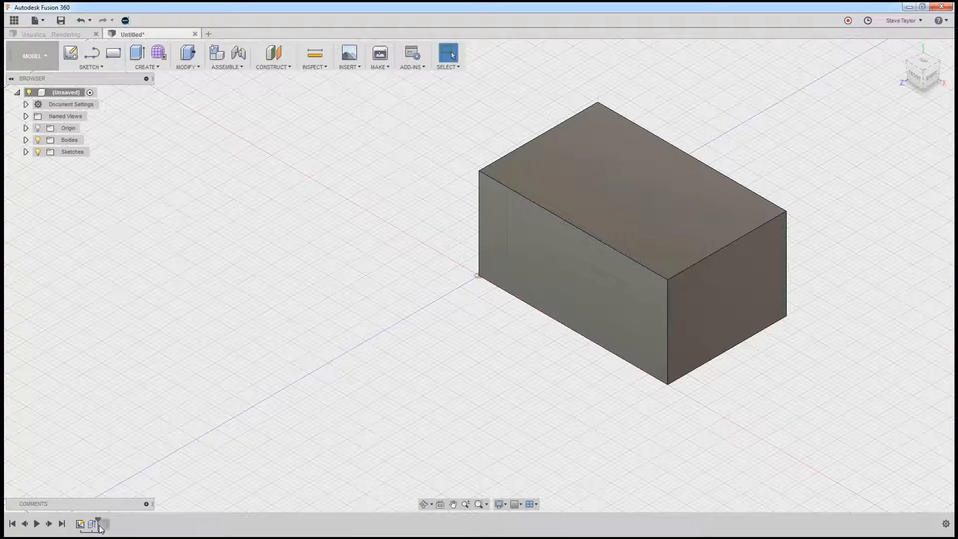
{"action": "left_click_drag", "start_coordinate": [98, 526], "coordinate": [74, 522]}
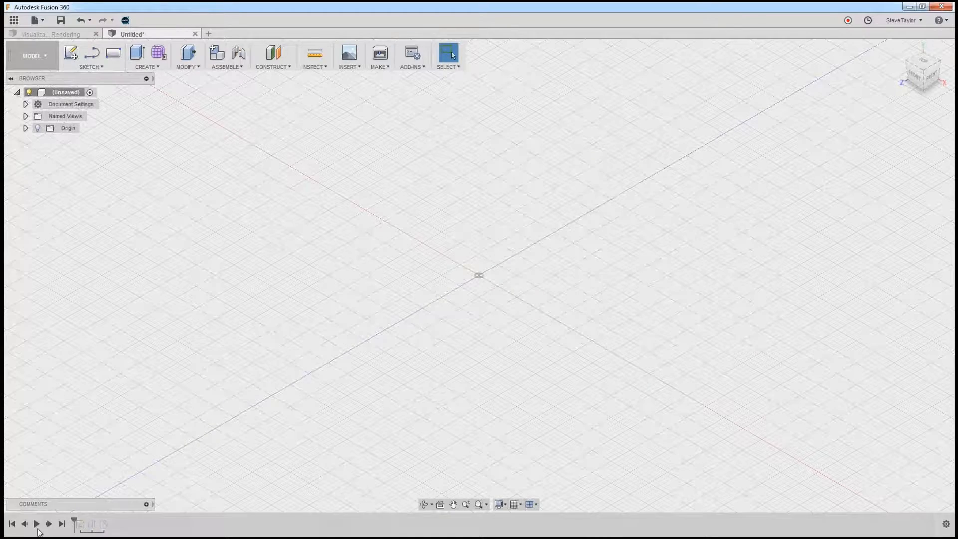
{"action": "left_click", "coordinate": [37, 523]}
{"action": "left_click_drag", "start_coordinate": [86, 522], "coordinate": [110, 523]}
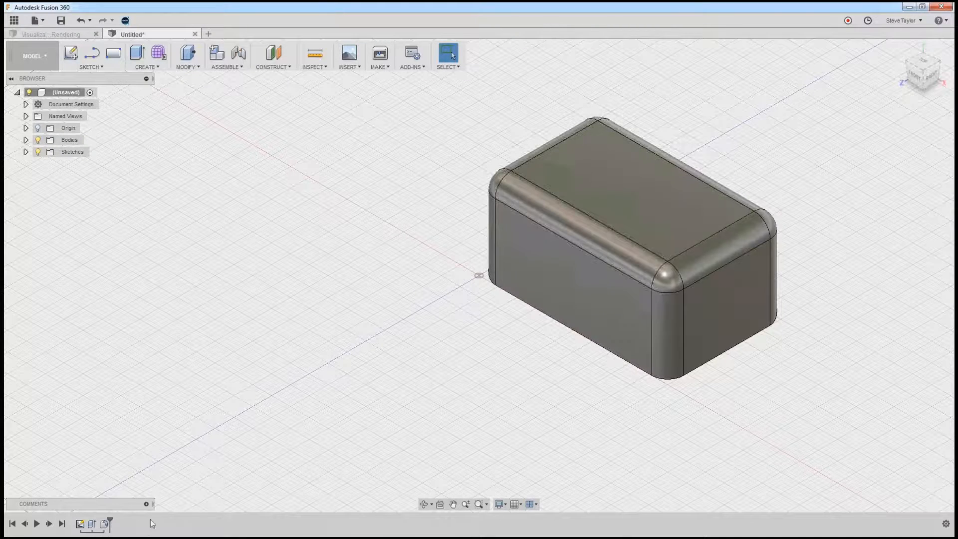
Step: Roll the design history back before the fillet and cut a simple hole, 35 mm in diameter and 35 mm deep, centrally in the top face
{"action": "left_click_drag", "start_coordinate": [109, 522], "coordinate": [98, 522]}
{"action": "left_click", "coordinate": [144, 66]}
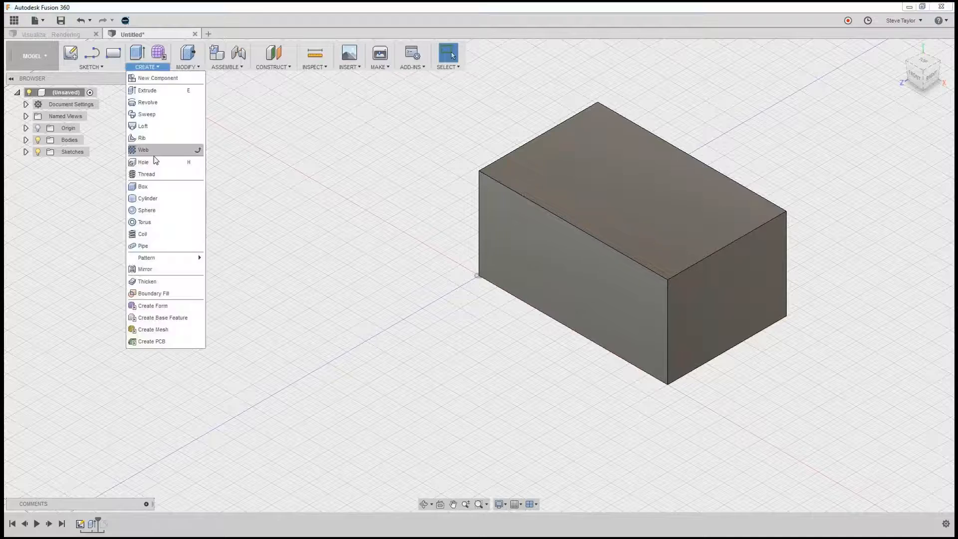
{"action": "left_click", "coordinate": [145, 158]}
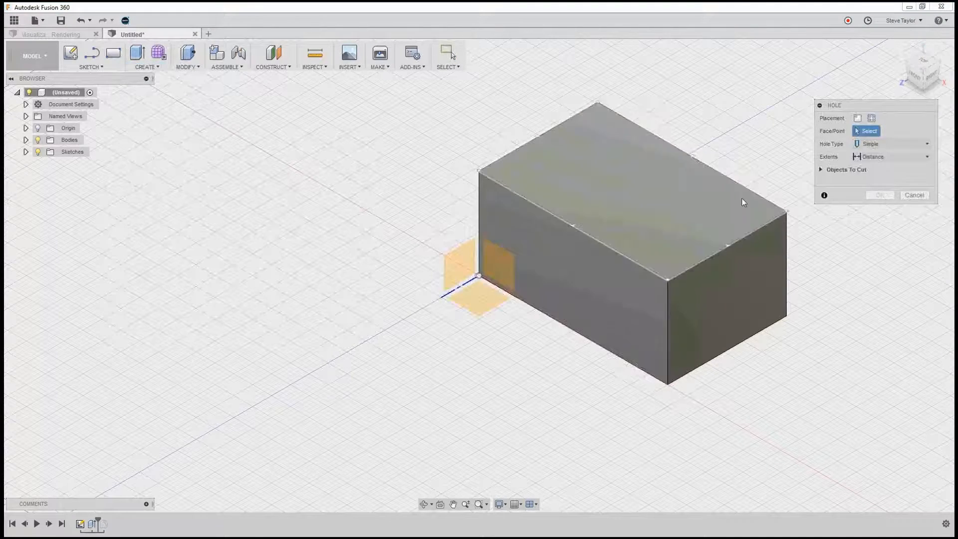
{"action": "left_click", "coordinate": [626, 197]}
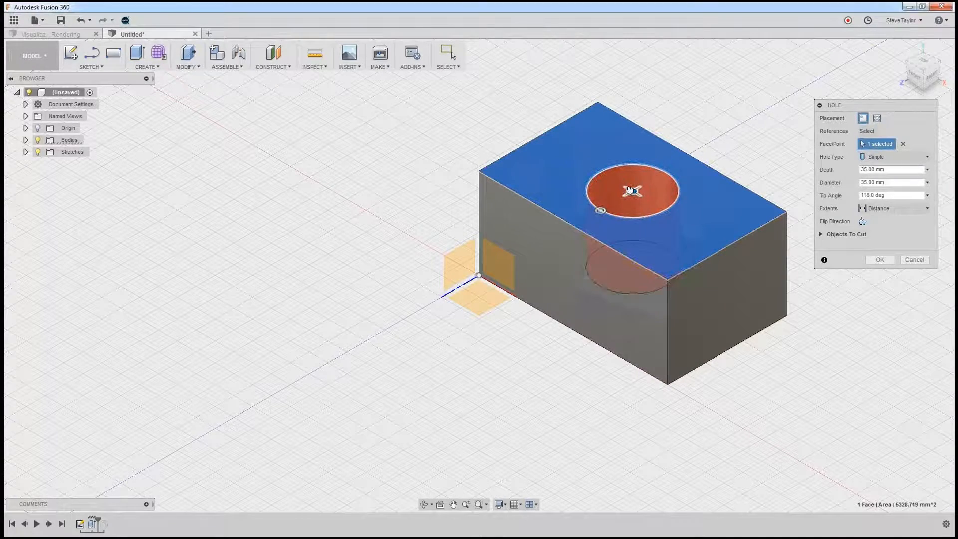
{"action": "left_click", "coordinate": [884, 260]}
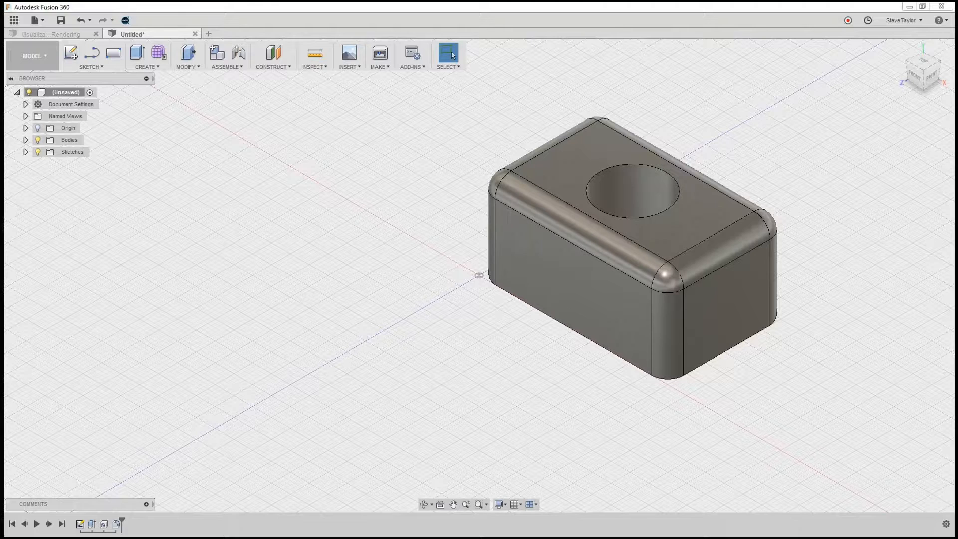
{"action": "right_click", "coordinate": [381, 158]}
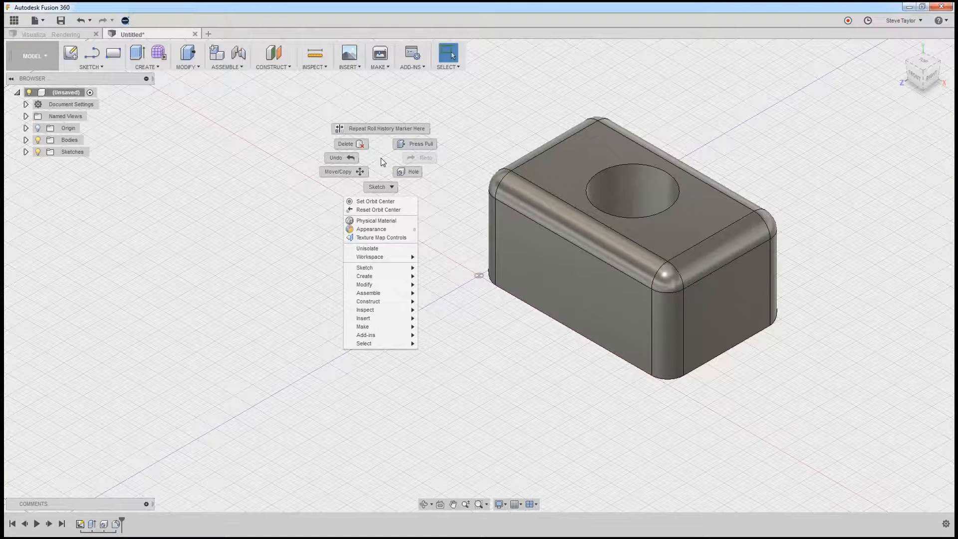
{"action": "left_click", "coordinate": [381, 158]}
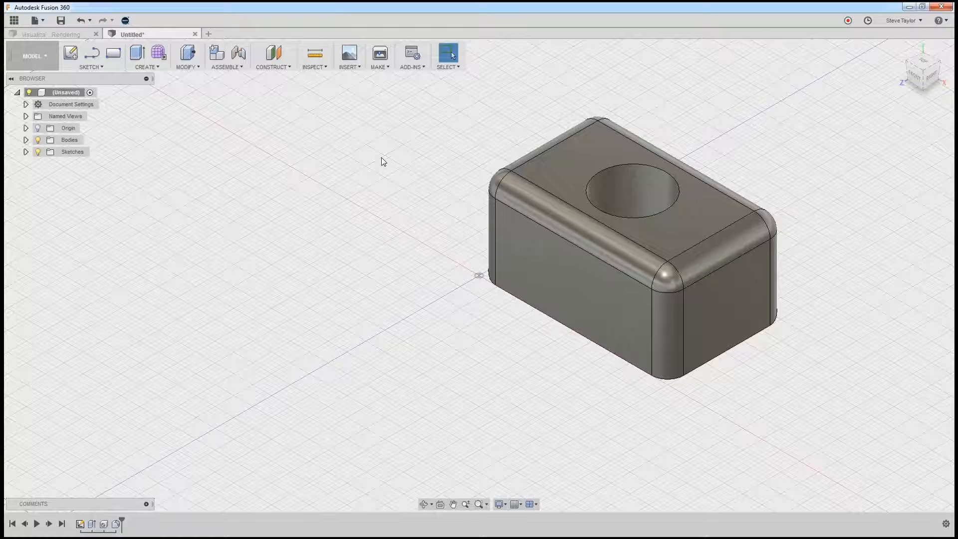
{"action": "right_click", "coordinate": [383, 161]}
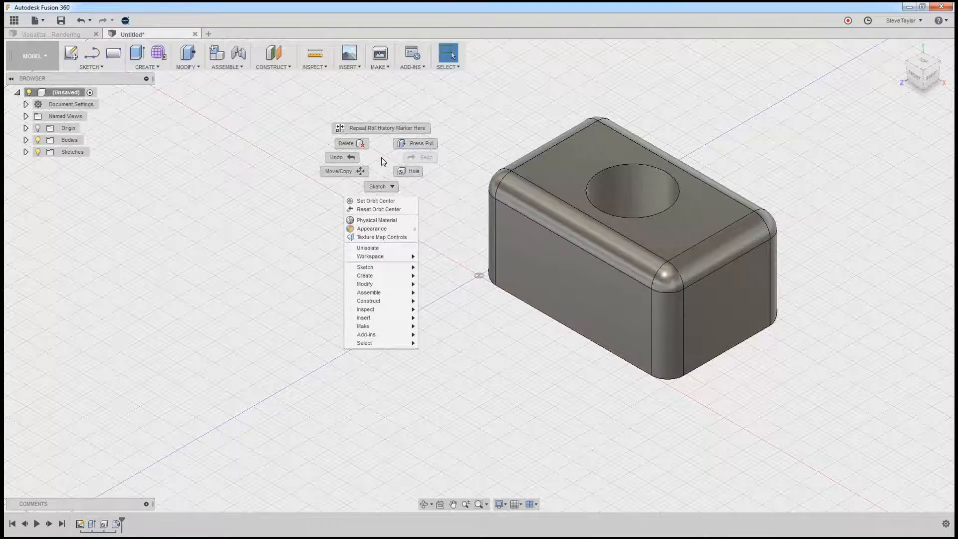
{"action": "left_click", "coordinate": [383, 185]}
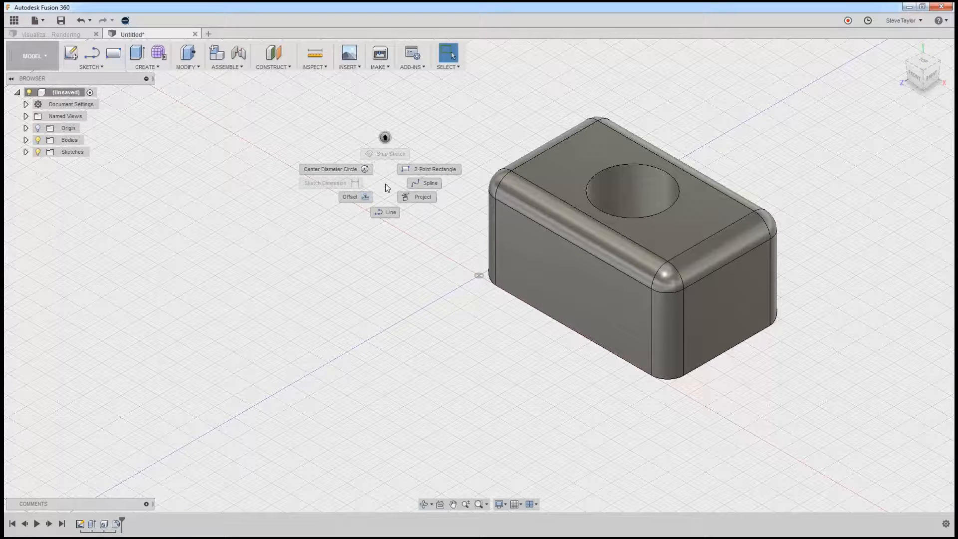
{"action": "left_click", "coordinate": [414, 171]}
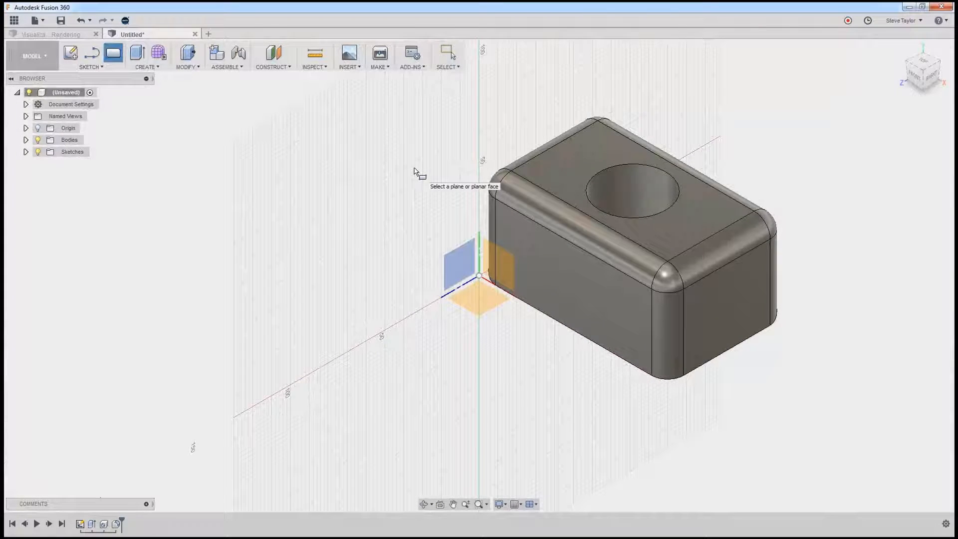
{"action": "key", "text": "Escape"}
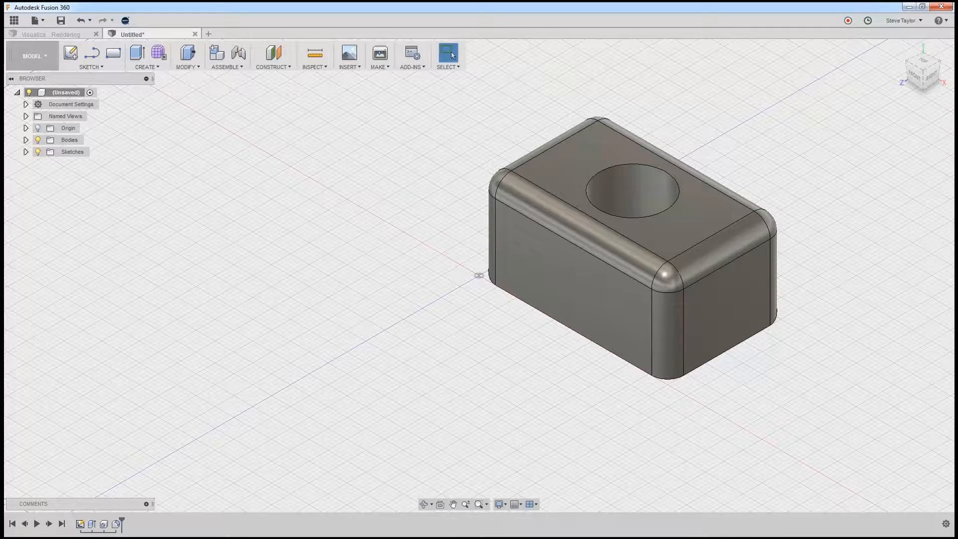
{"action": "right_click", "coordinate": [365, 176]}
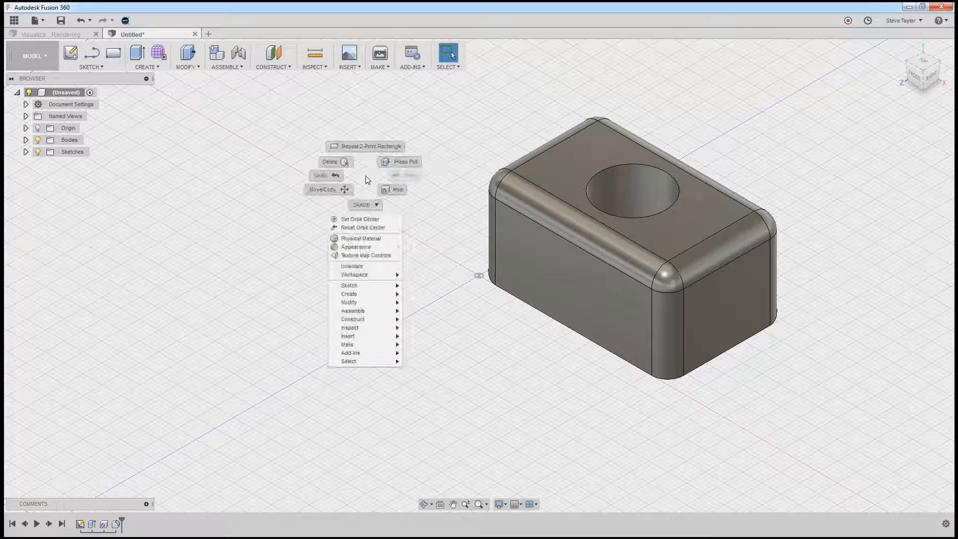
{"action": "left_click", "coordinate": [368, 205]}
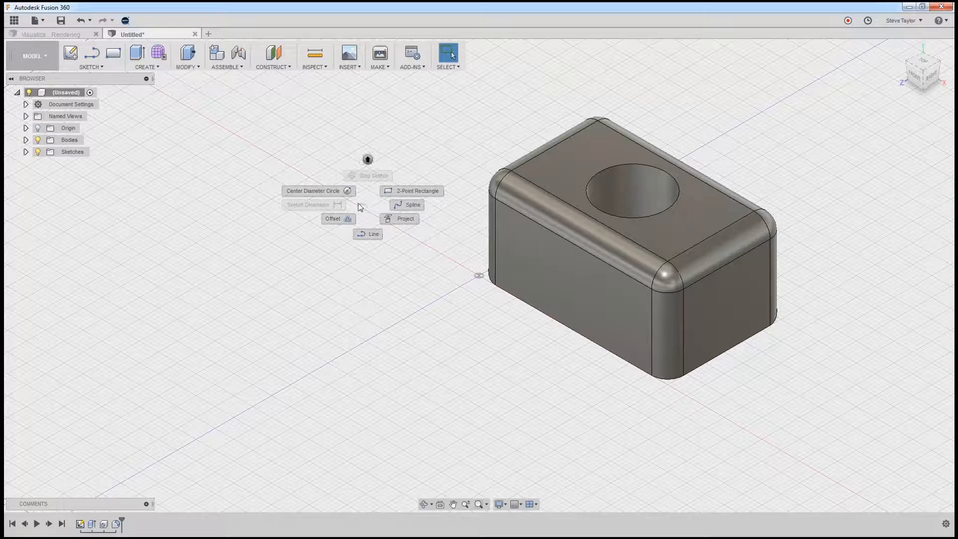
{"action": "left_click", "coordinate": [352, 195]}
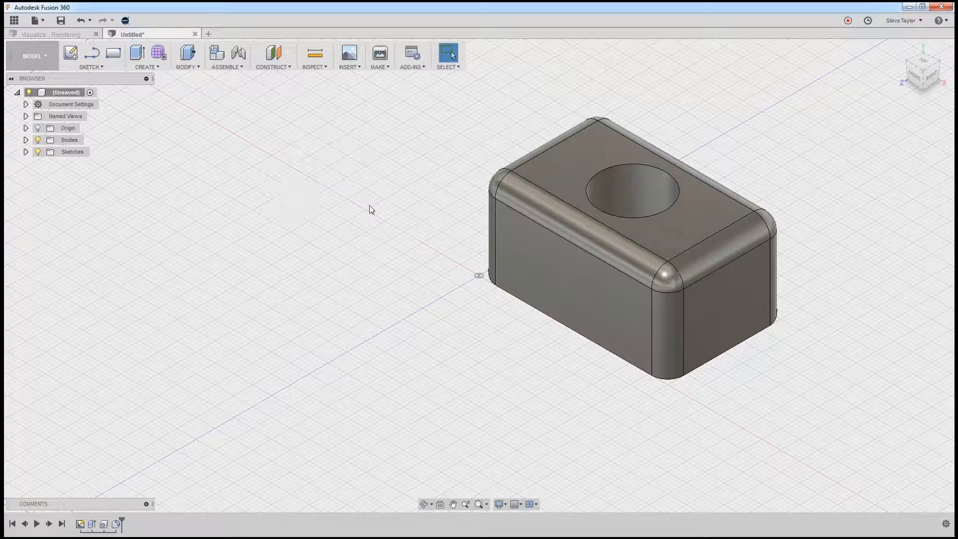
{"action": "left_click", "coordinate": [373, 160]}
{"action": "right_click", "coordinate": [371, 161]}
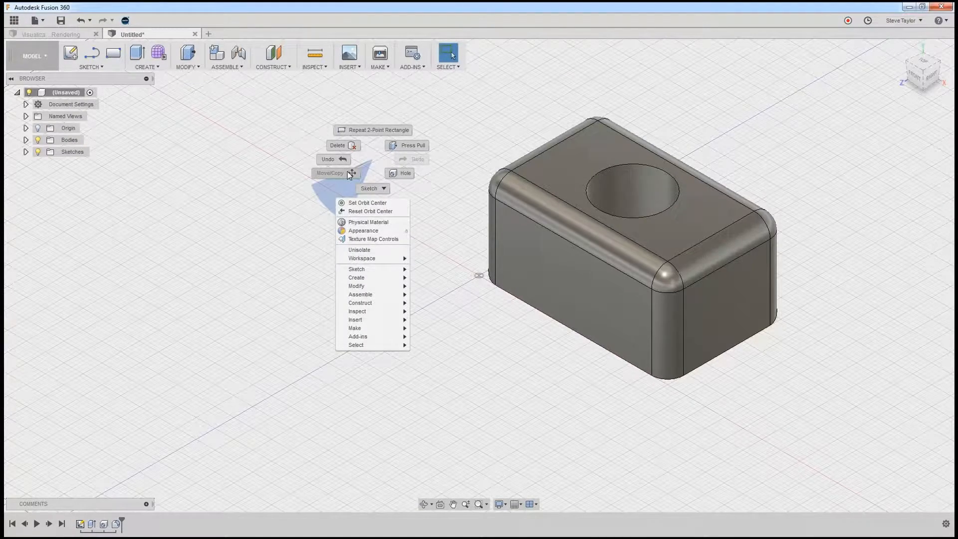
{"action": "left_click", "coordinate": [348, 173]}
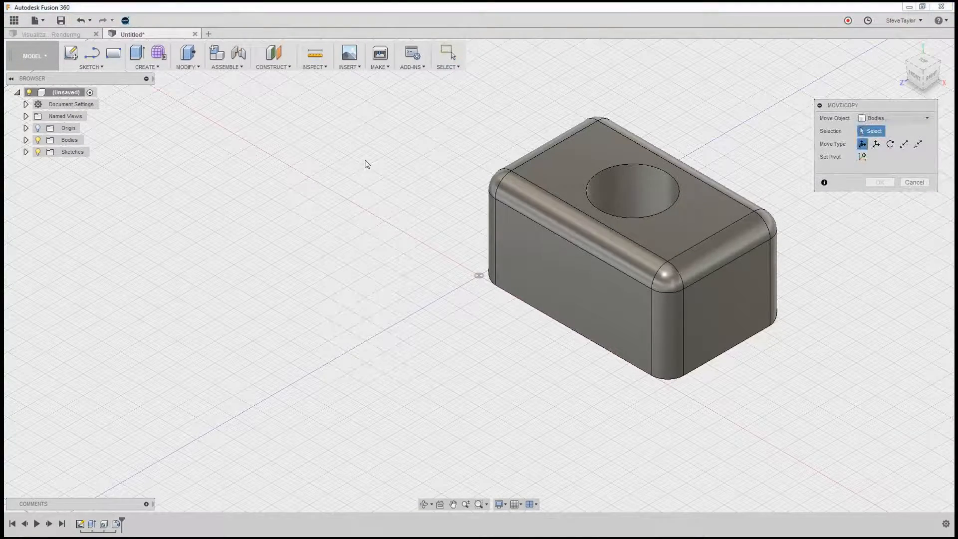
{"action": "right_click", "coordinate": [366, 164]}
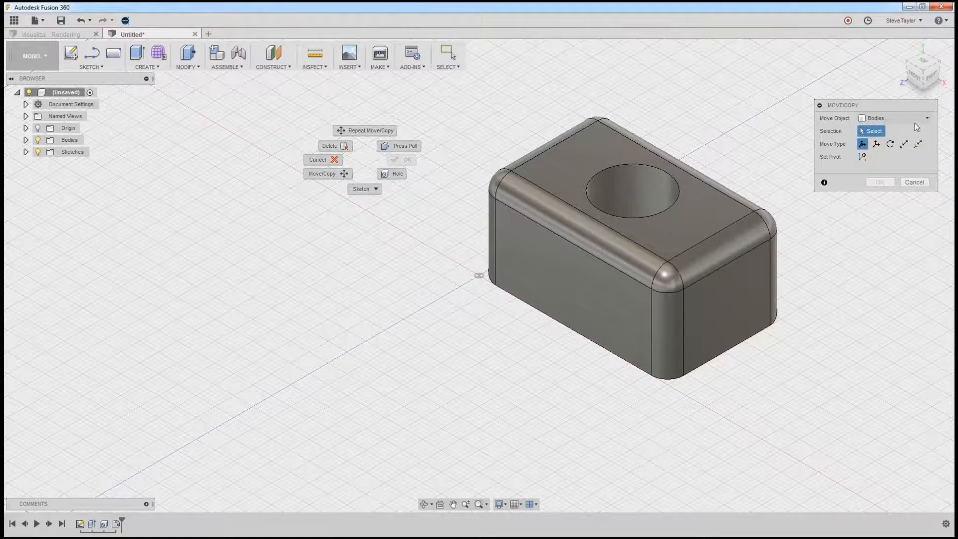
{"action": "left_click", "coordinate": [914, 184]}
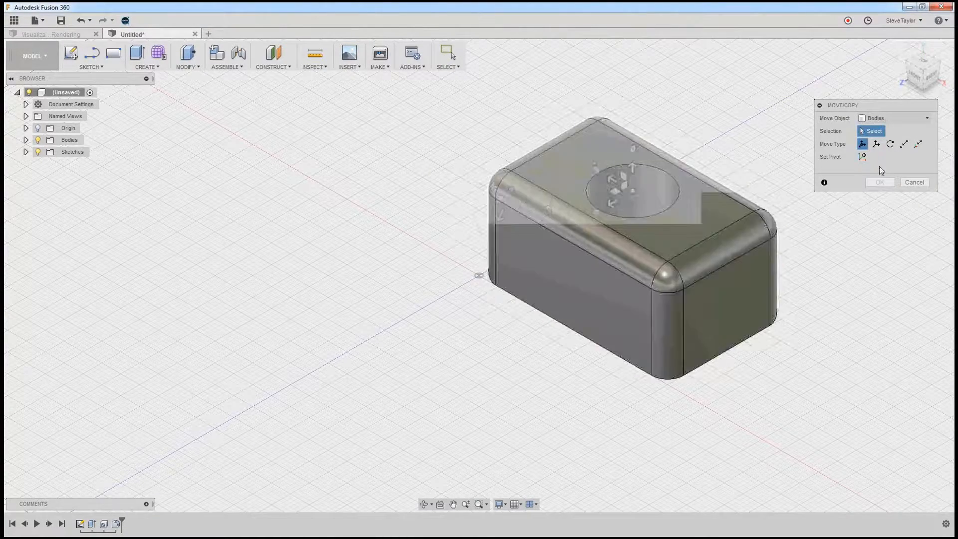
{"action": "left_click", "coordinate": [909, 182]}
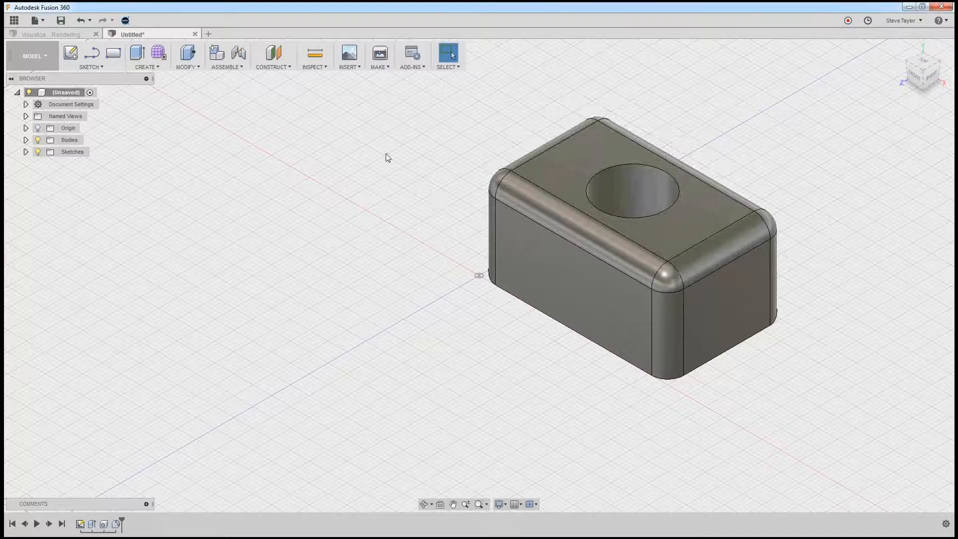
{"action": "mouse_move", "coordinate": [385, 153]}
{"action": "right_mouse_down"}
{"action": "mouse_move", "coordinate": [384, 223]}
{"action": "mouse_move", "coordinate": [417, 185]}
{"action": "right_mouse_up"}
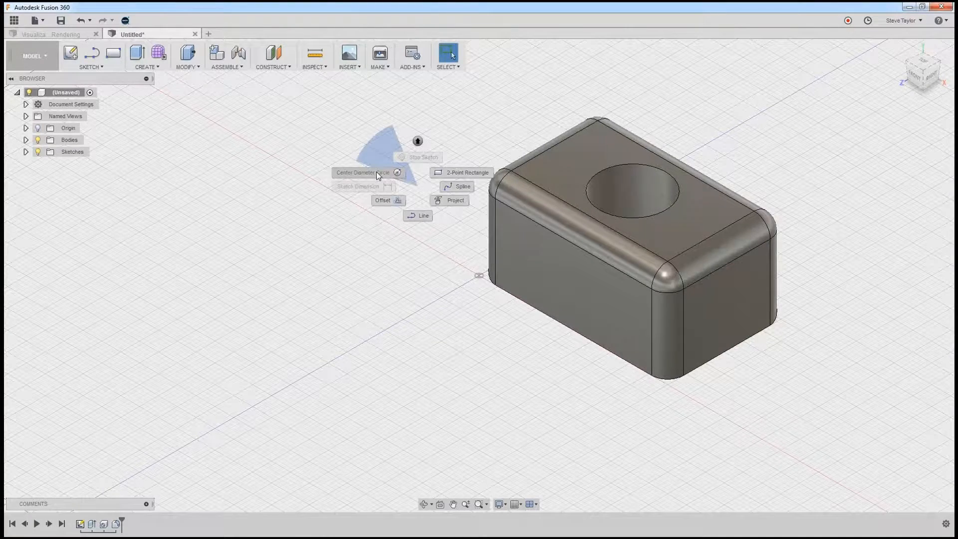
{"action": "left_click", "coordinate": [377, 171]}
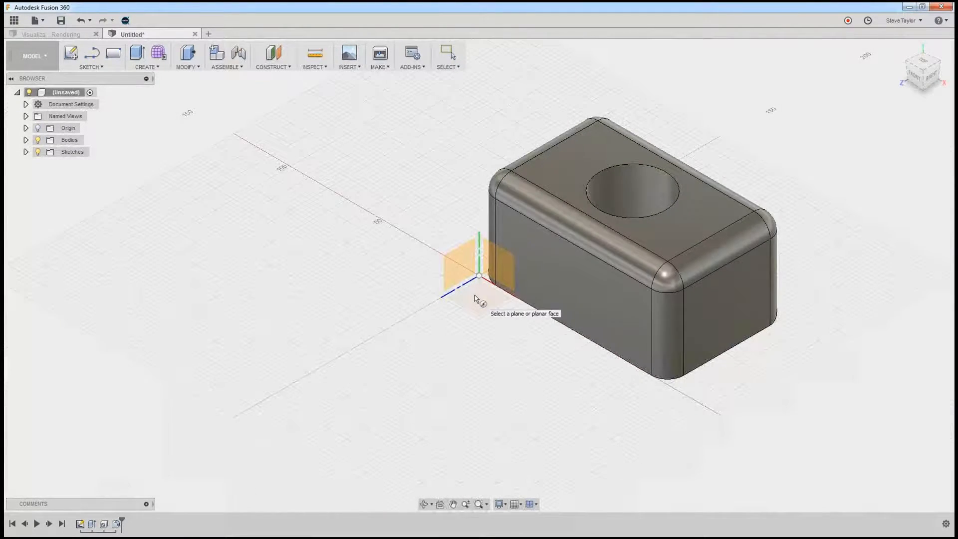
{"action": "left_click", "coordinate": [459, 260]}
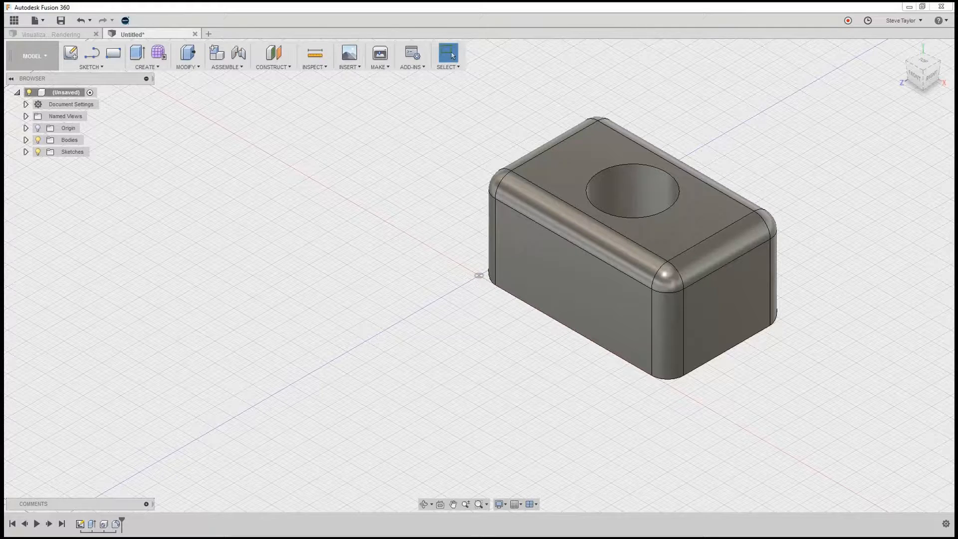
Step: Start a two-point rectangle sketch on the horizontal origin plane
{"action": "left_click", "coordinate": [324, 185]}
{"action": "right_click", "coordinate": [325, 186]}
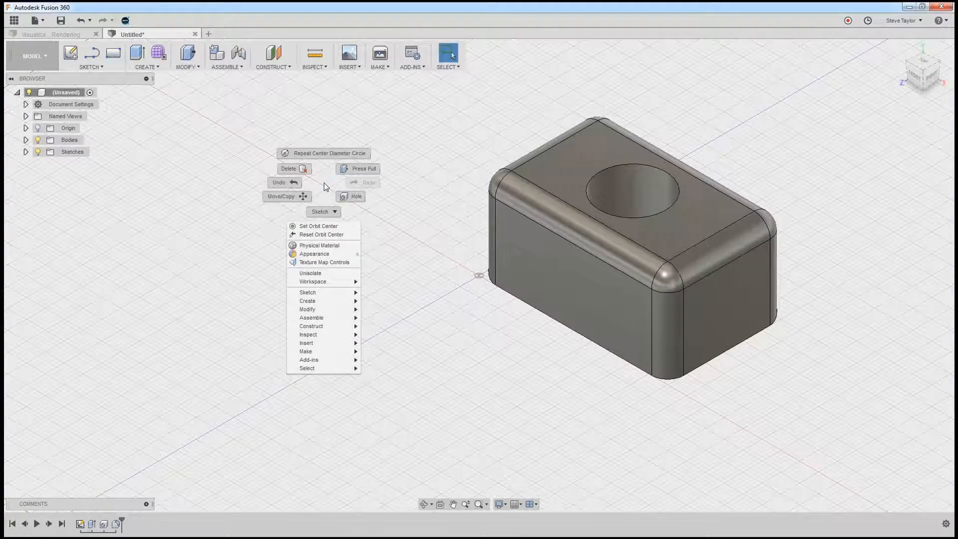
{"action": "left_click", "coordinate": [325, 214]}
{"action": "left_click", "coordinate": [358, 202]}
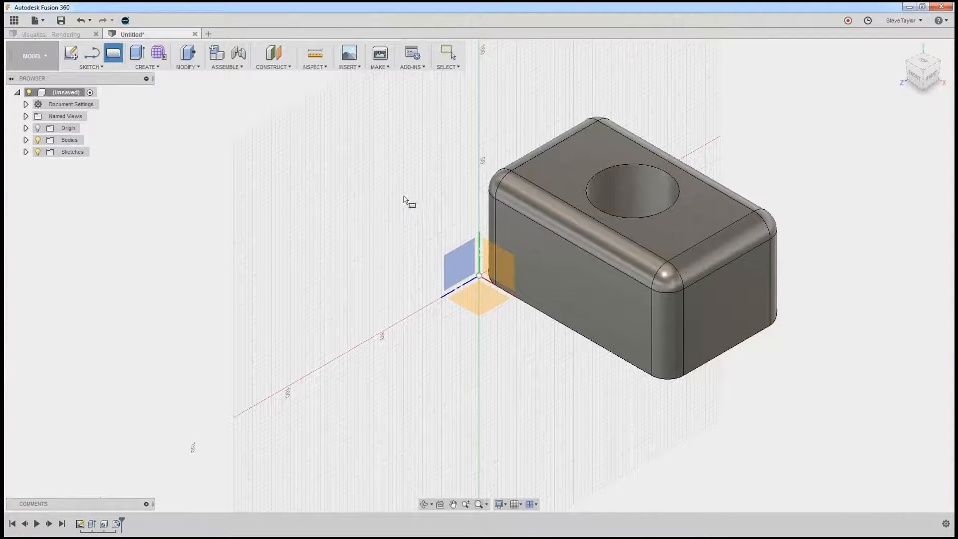
{"action": "left_click", "coordinate": [474, 298]}
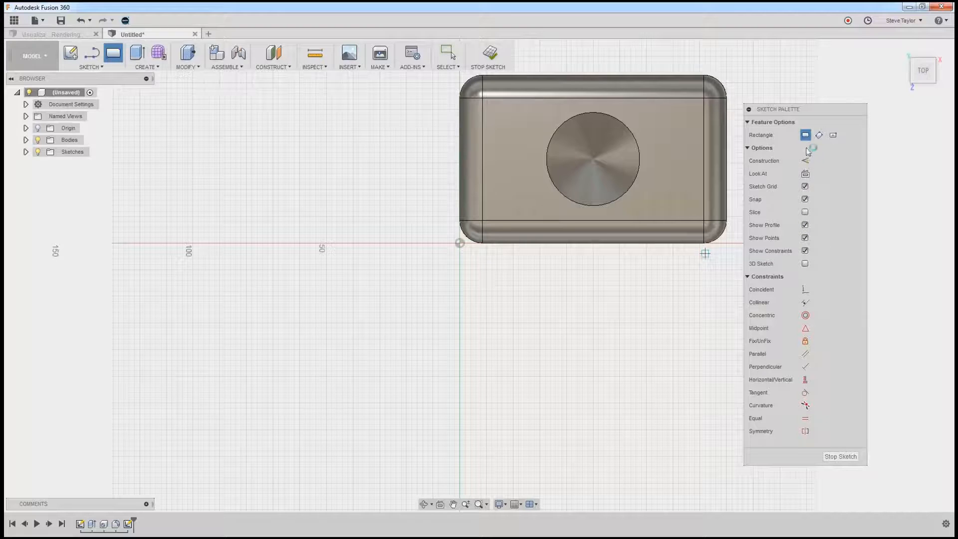
Step: Move the sketch palette away from the model, collapse and re-expand it, and finish the sketch without drawing anything
{"action": "left_click_drag", "start_coordinate": [810, 110], "coordinate": [869, 118]}
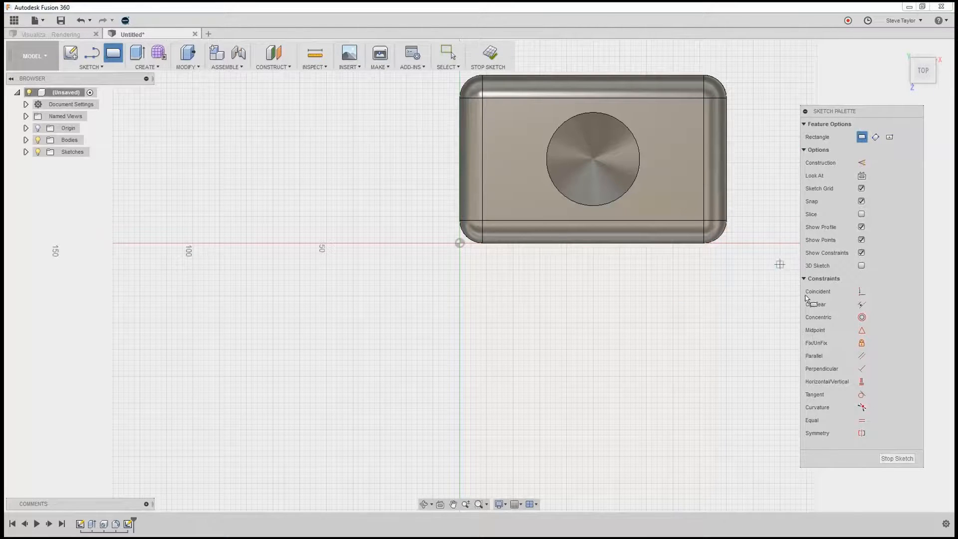
{"action": "left_click", "coordinate": [806, 112]}
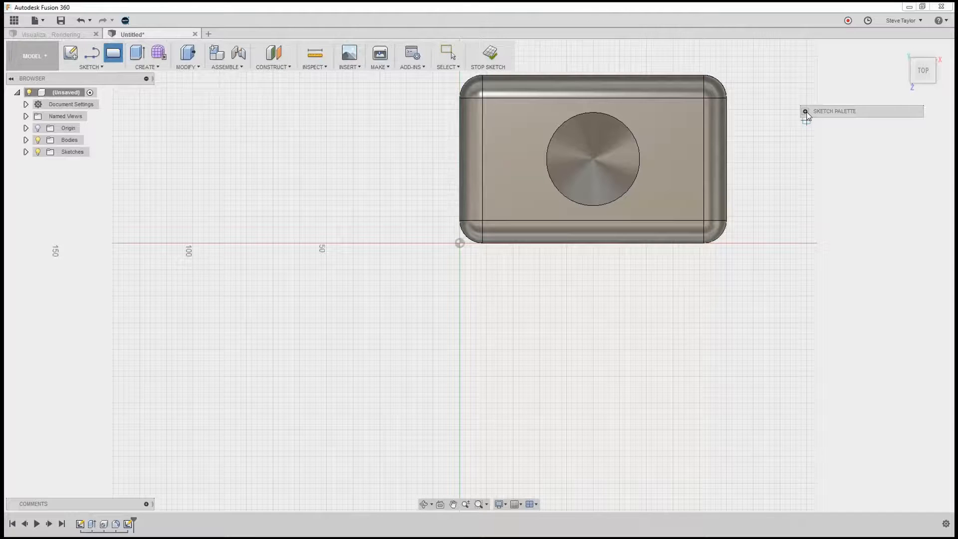
{"action": "left_click", "coordinate": [805, 111]}
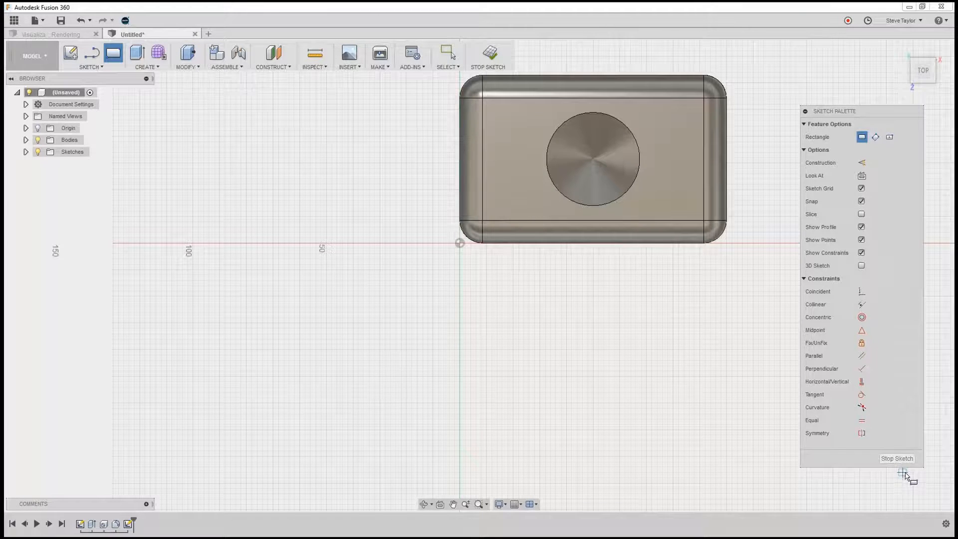
{"action": "left_click", "coordinate": [897, 459]}
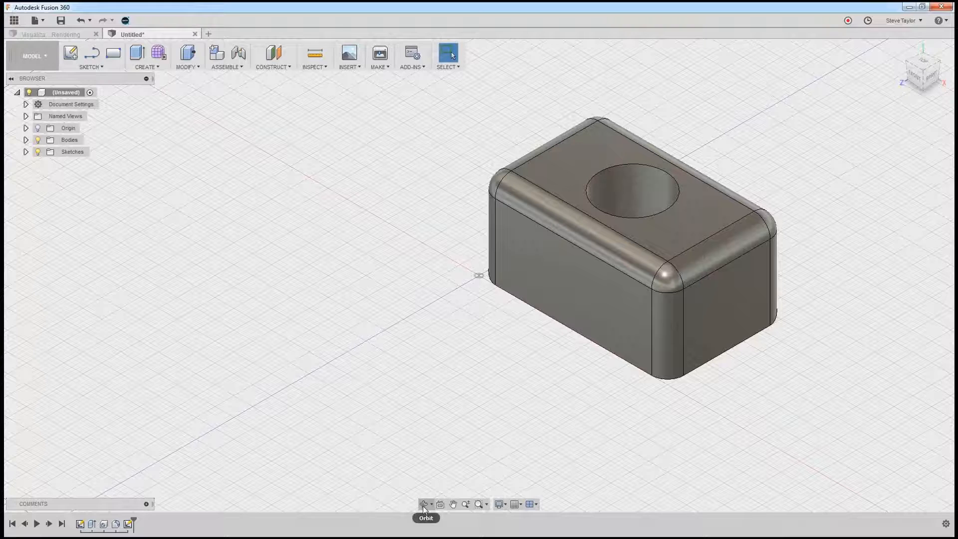
Step: Set the visual style to Shaded and return it to Shaded with Visible Edges Only
{"action": "left_click", "coordinate": [503, 505]}
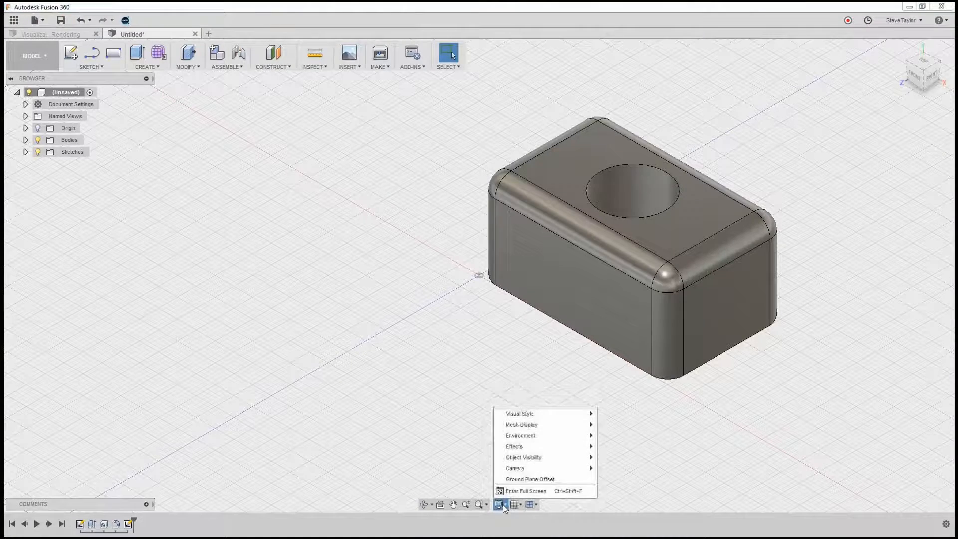
{"action": "mouse_move", "coordinate": [554, 417]}
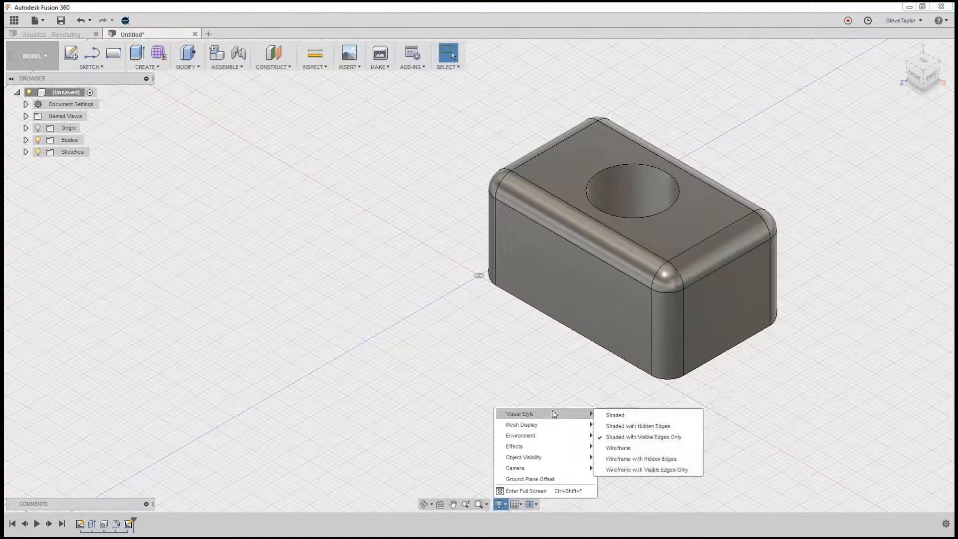
{"action": "left_click", "coordinate": [611, 422]}
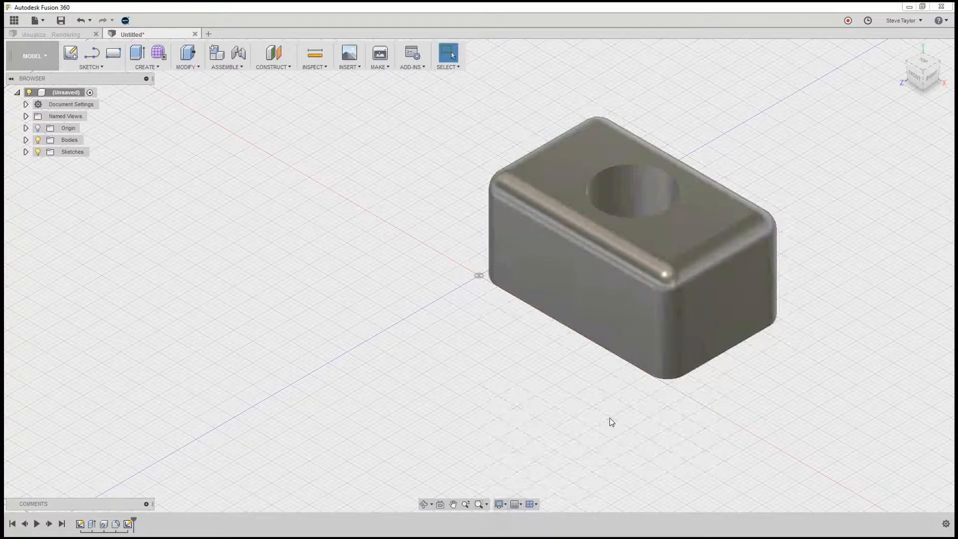
{"action": "left_click", "coordinate": [501, 504]}
{"action": "mouse_move", "coordinate": [579, 415]}
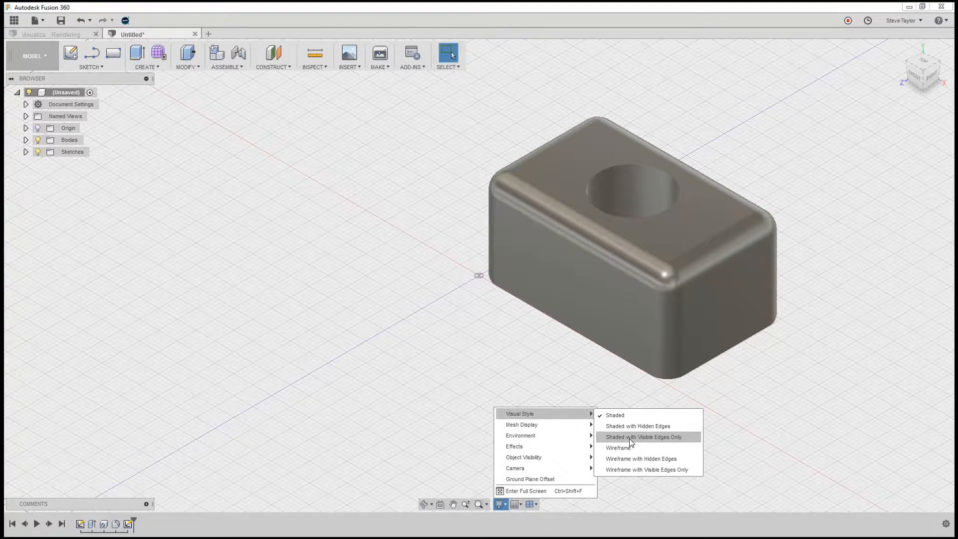
{"action": "left_click", "coordinate": [631, 438]}
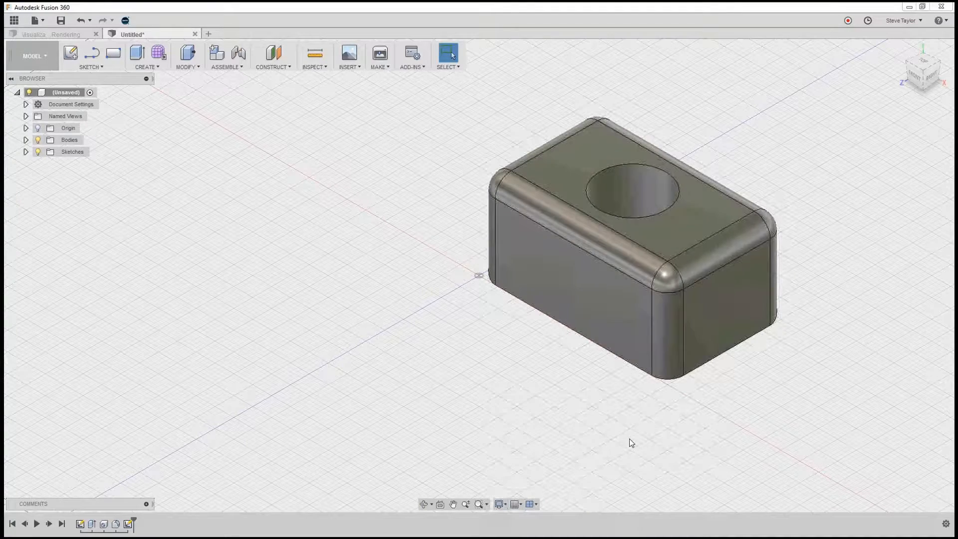
Step: Toggle the layout grid off and on again, and turn off Snap to Grid
{"action": "left_click", "coordinate": [519, 505]}
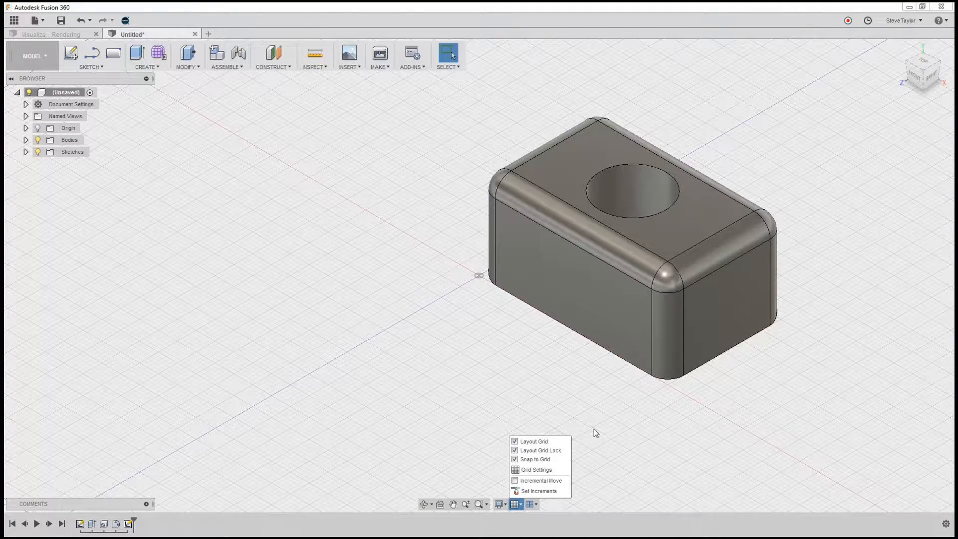
{"action": "left_click", "coordinate": [515, 442]}
{"action": "left_click", "coordinate": [515, 442]}
{"action": "left_click", "coordinate": [515, 459]}
{"action": "left_click", "coordinate": [631, 445]}
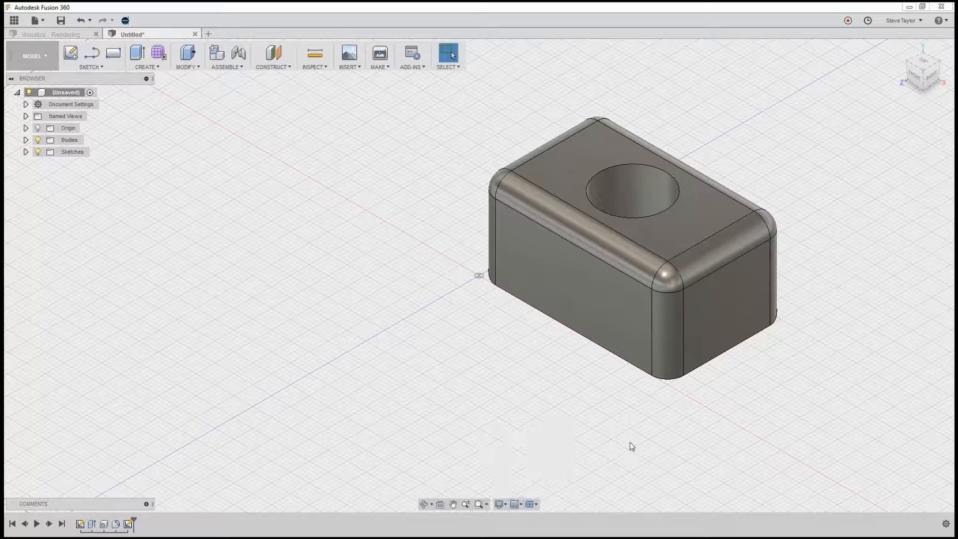
Step: Split the display into multiple views of the block and return to the single isometric view
{"action": "left_click", "coordinate": [535, 507]}
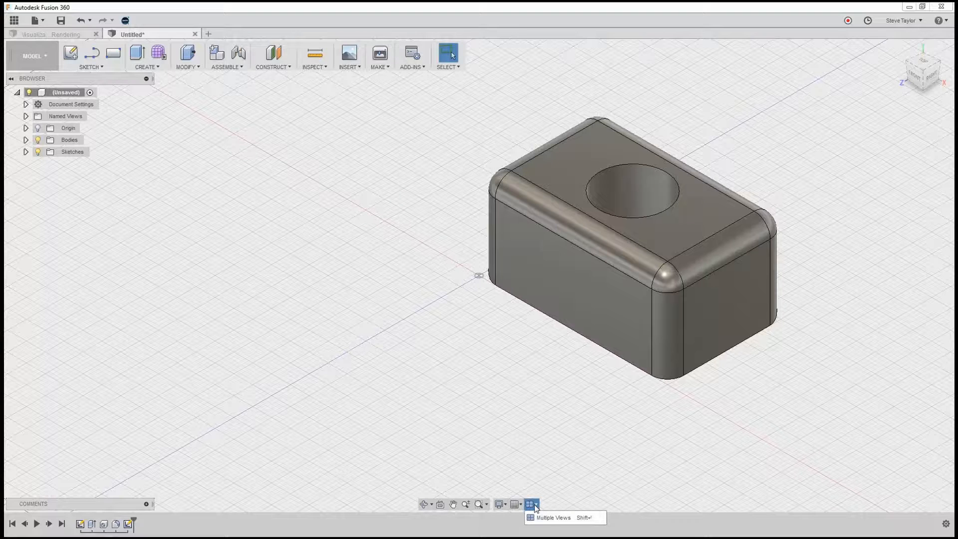
{"action": "left_click", "coordinate": [549, 518]}
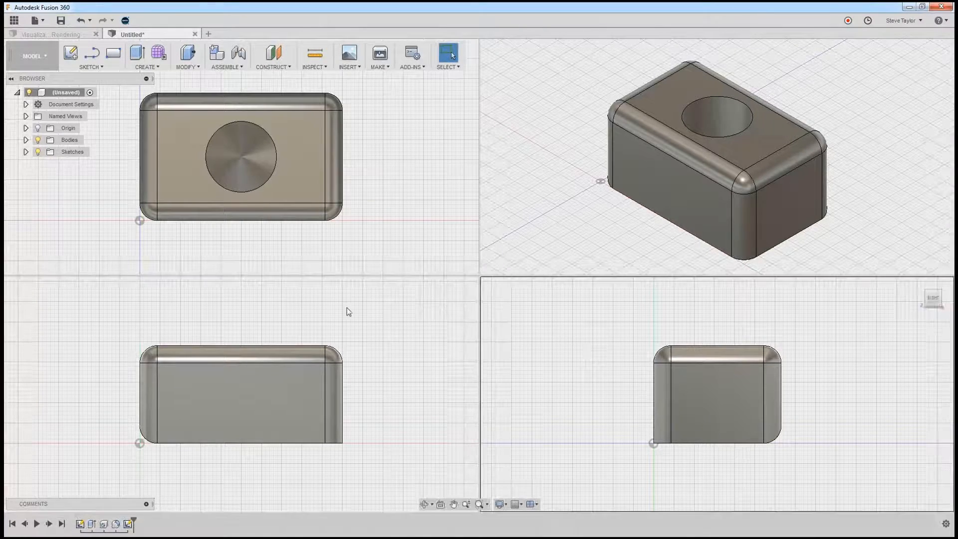
{"action": "left_click", "coordinate": [532, 505]}
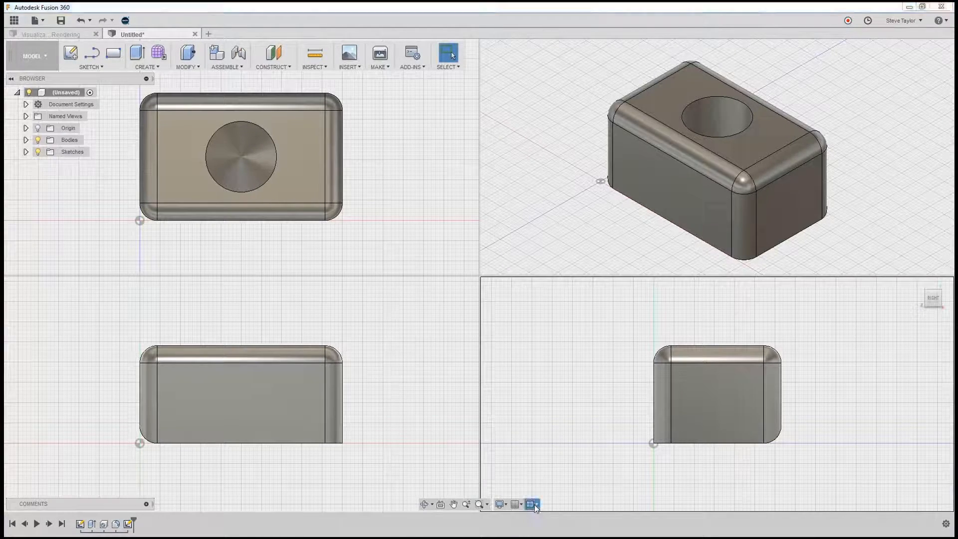
{"action": "left_click", "coordinate": [543, 479]}
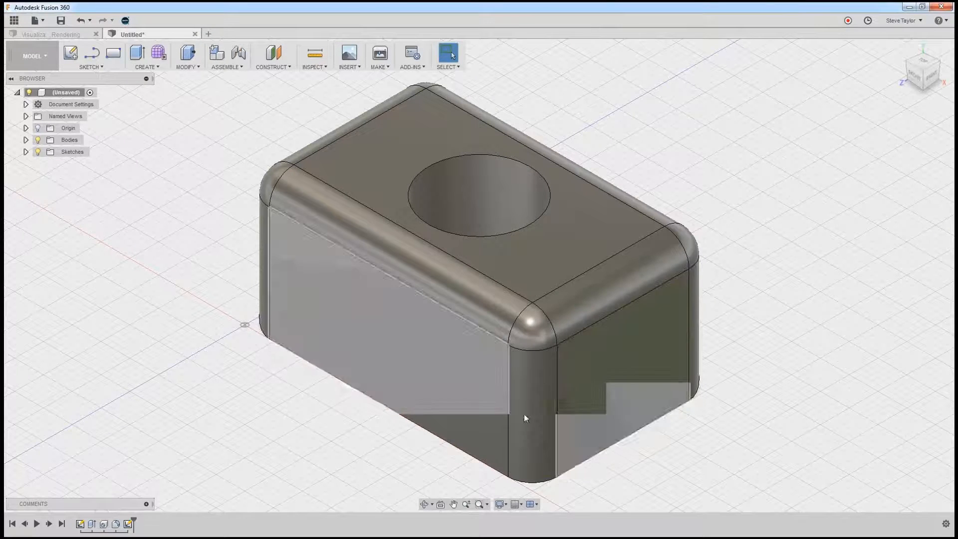
Step: Try the Dark Sky and Grey Room environments, and set the environment back to Photo Booth
{"action": "left_click", "coordinate": [506, 506]}
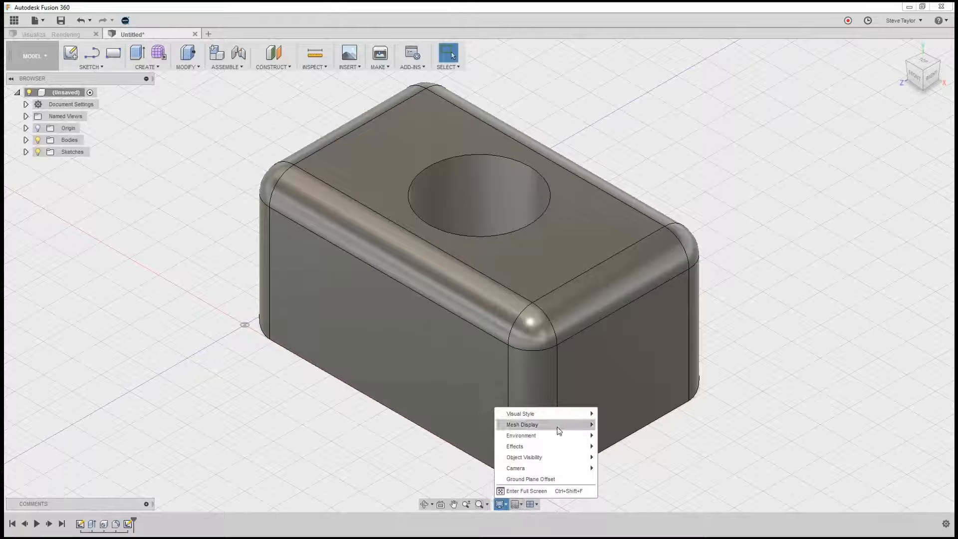
{"action": "mouse_move", "coordinate": [569, 441]}
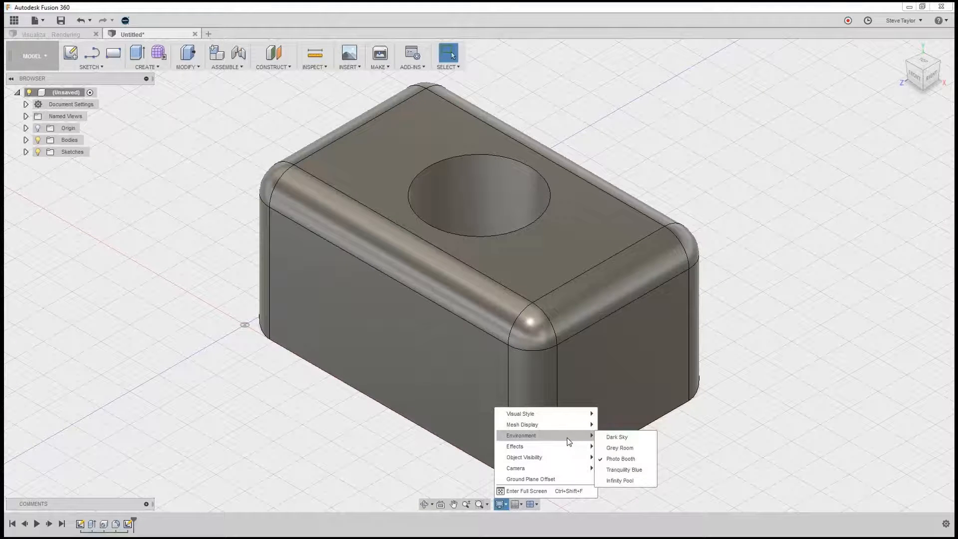
{"action": "left_click", "coordinate": [613, 437]}
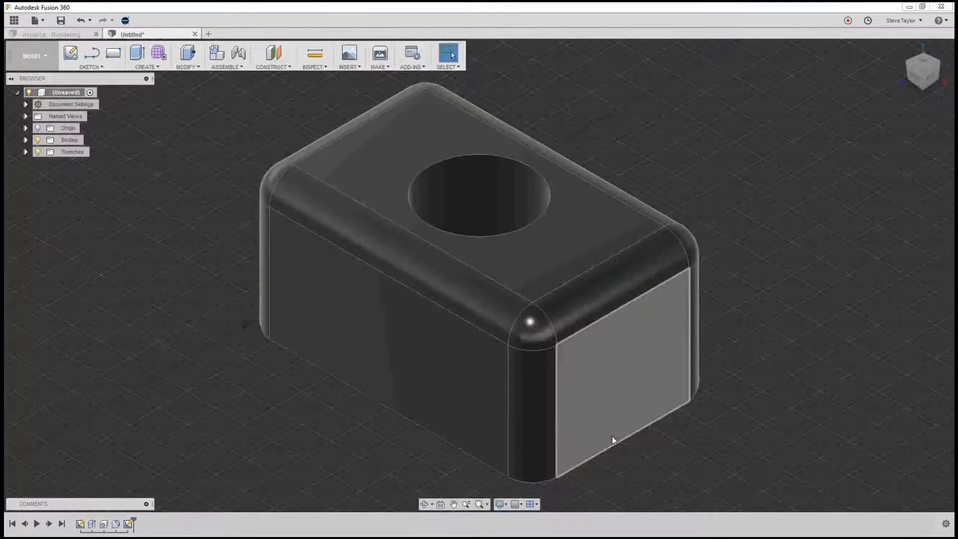
{"action": "left_click", "coordinate": [507, 505]}
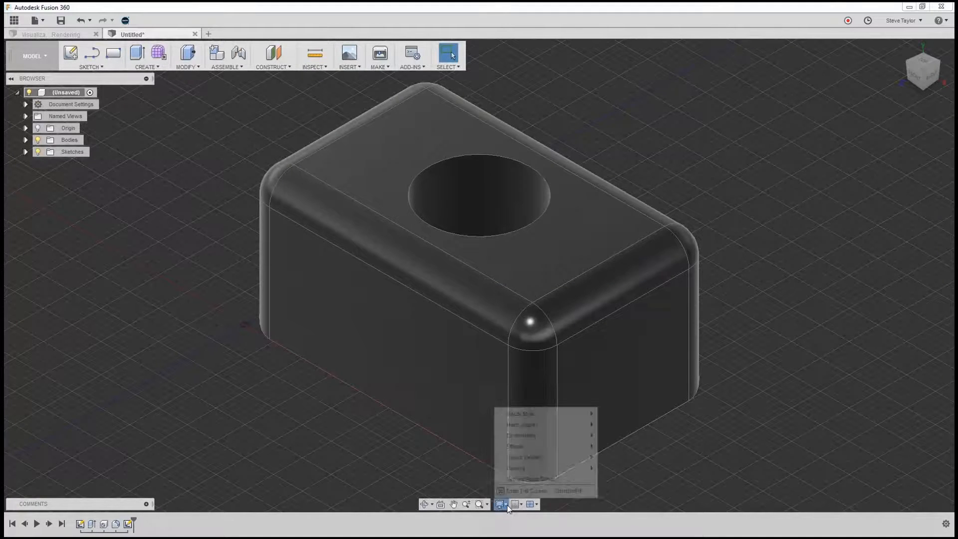
{"action": "mouse_move", "coordinate": [585, 437]}
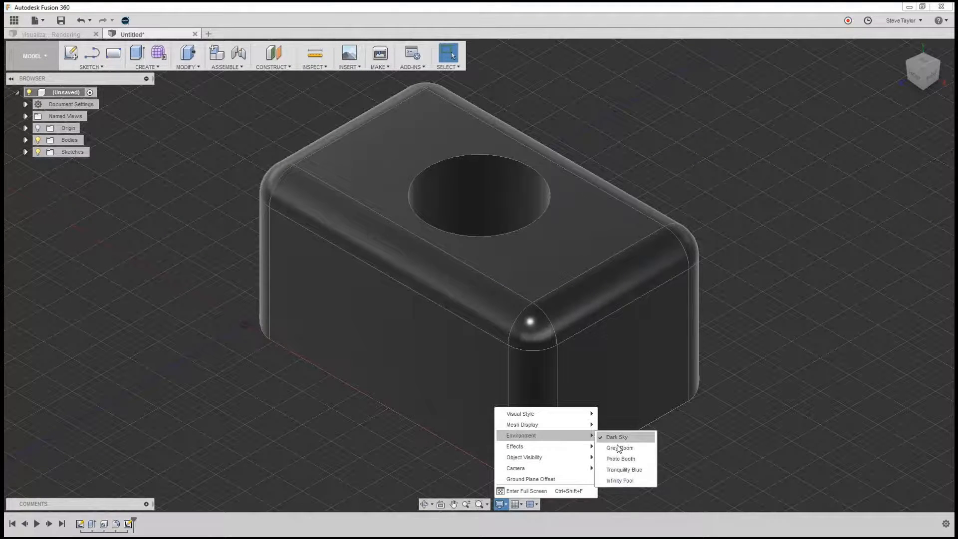
{"action": "left_click", "coordinate": [620, 449]}
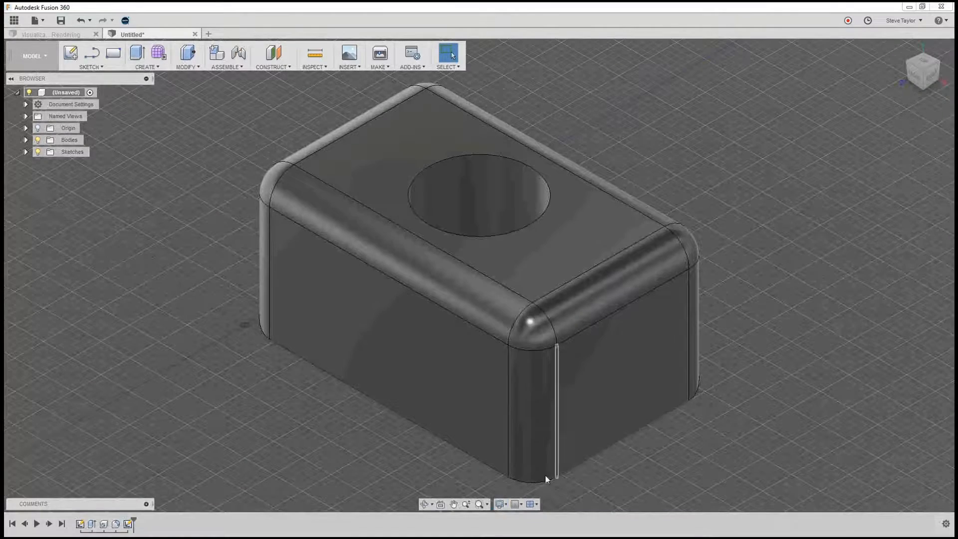
{"action": "left_click", "coordinate": [504, 505]}
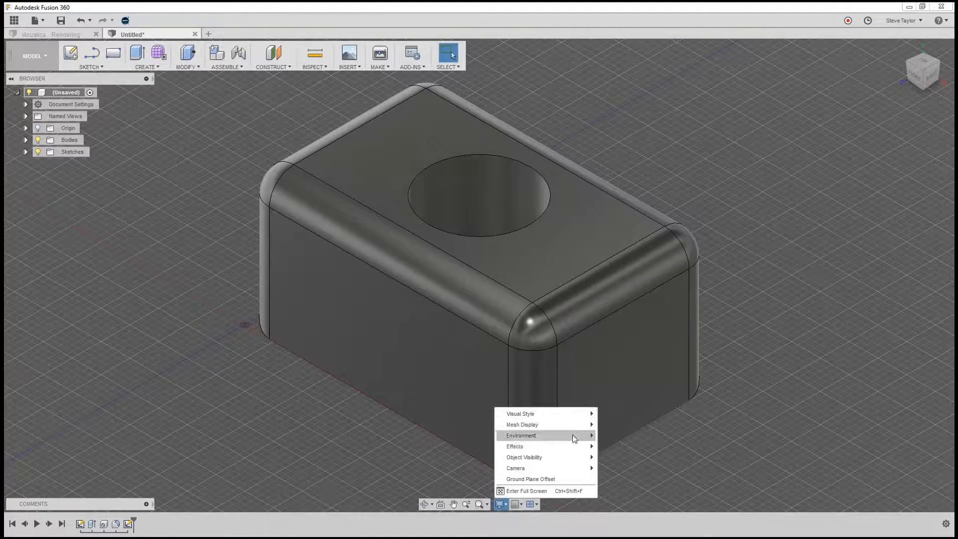
{"action": "mouse_move", "coordinate": [576, 436]}
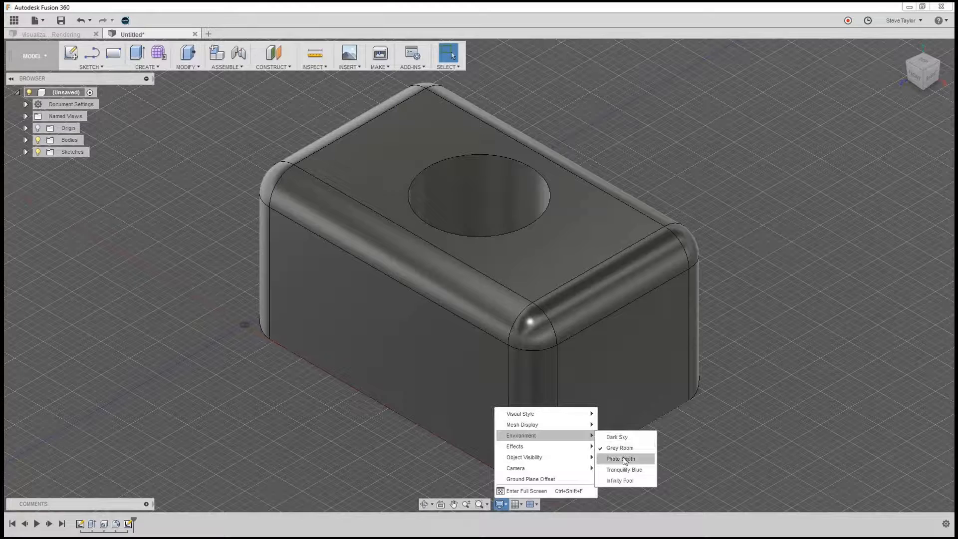
{"action": "left_click", "coordinate": [621, 458]}
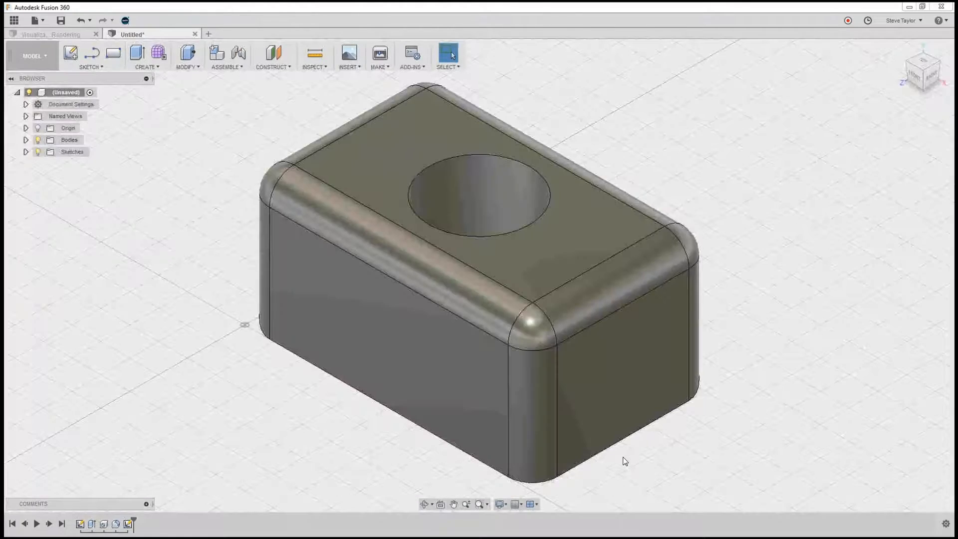
Step: Turn on the Ground Reflection, Object Shadow and Environment Dome effects, and turn all three off again
{"action": "left_click", "coordinate": [504, 507]}
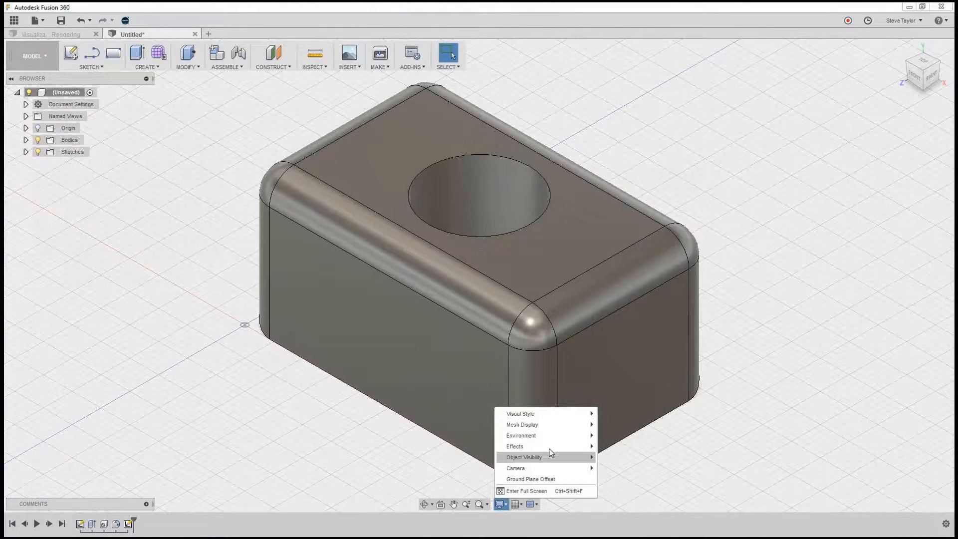
{"action": "mouse_move", "coordinate": [557, 447]}
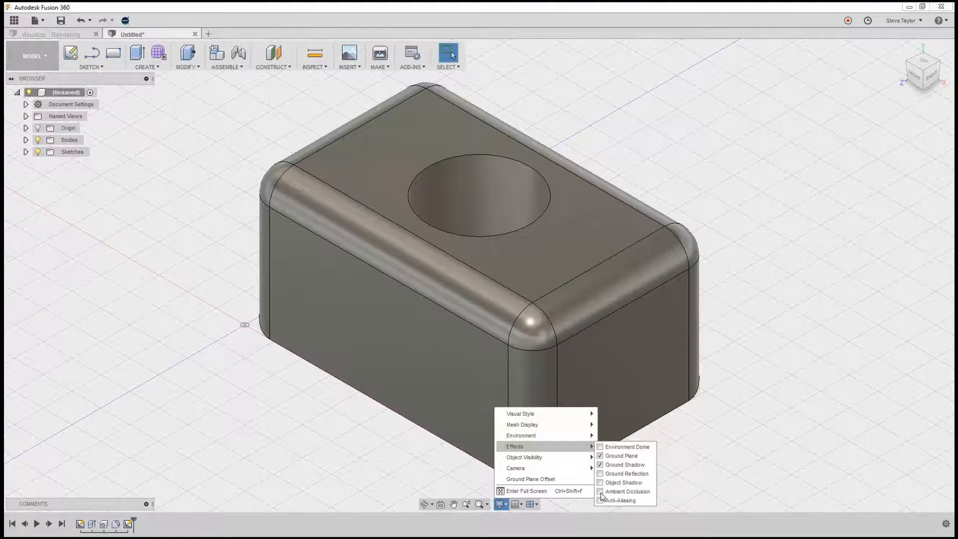
{"action": "left_click", "coordinate": [600, 474]}
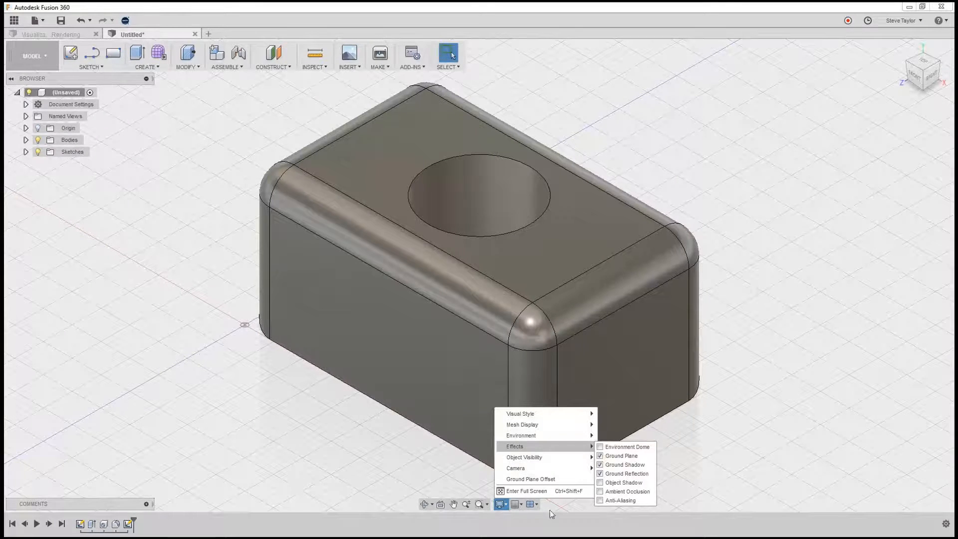
{"action": "left_click", "coordinate": [600, 483]}
{"action": "left_click", "coordinate": [600, 447]}
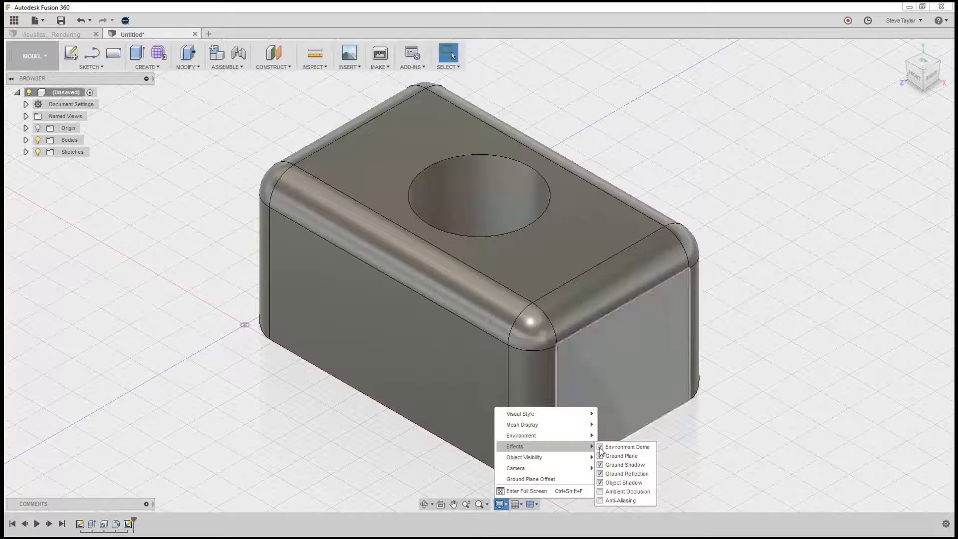
{"action": "left_click", "coordinate": [600, 447]}
{"action": "left_click", "coordinate": [600, 483]}
{"action": "left_click", "coordinate": [600, 473]}
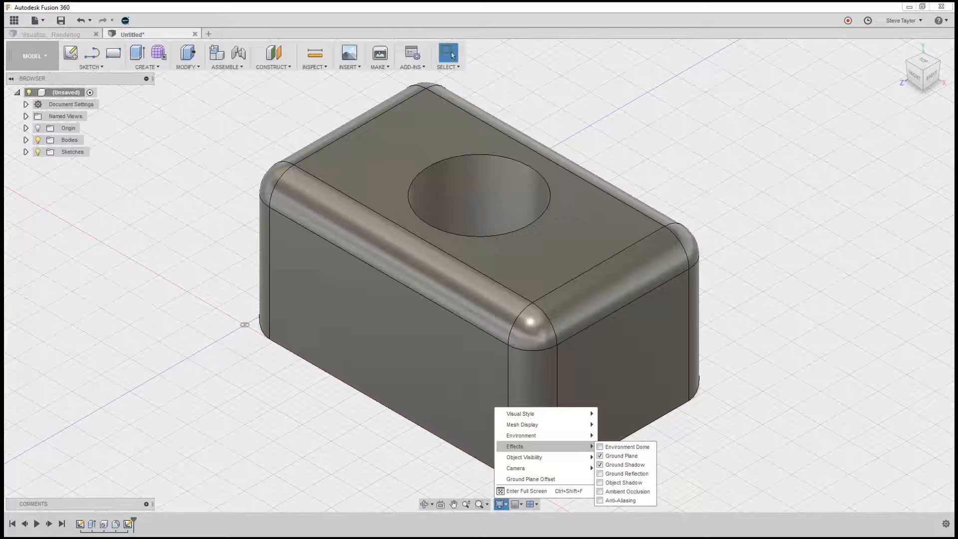
{"action": "left_click", "coordinate": [826, 208]}
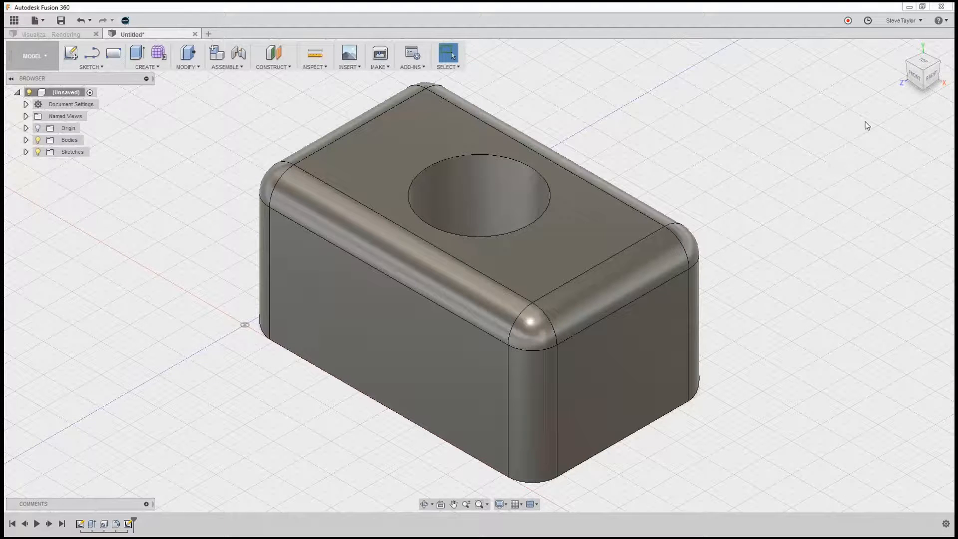
Step: Examine the block from the top and from a tilted angle, and return to the home view
{"action": "left_click", "coordinate": [919, 65]}
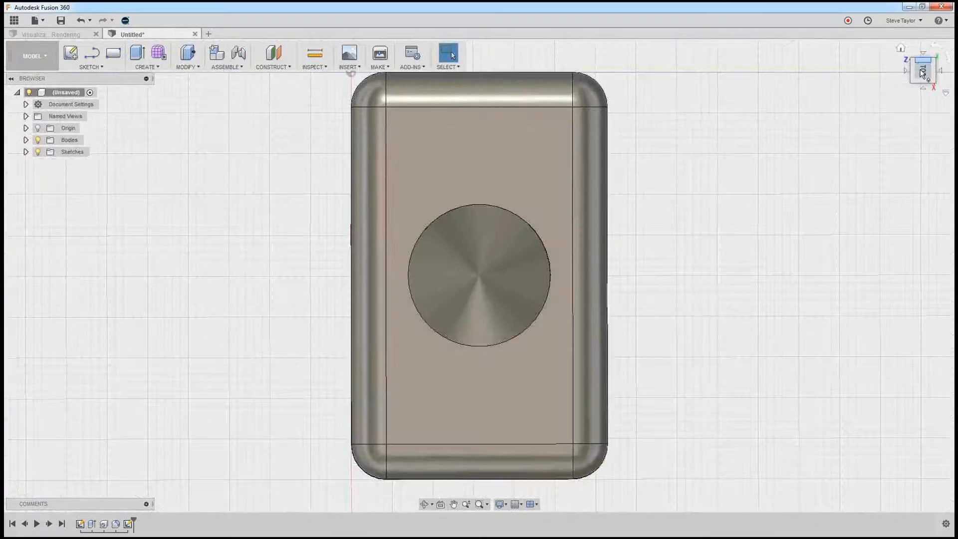
{"action": "left_click", "coordinate": [923, 80]}
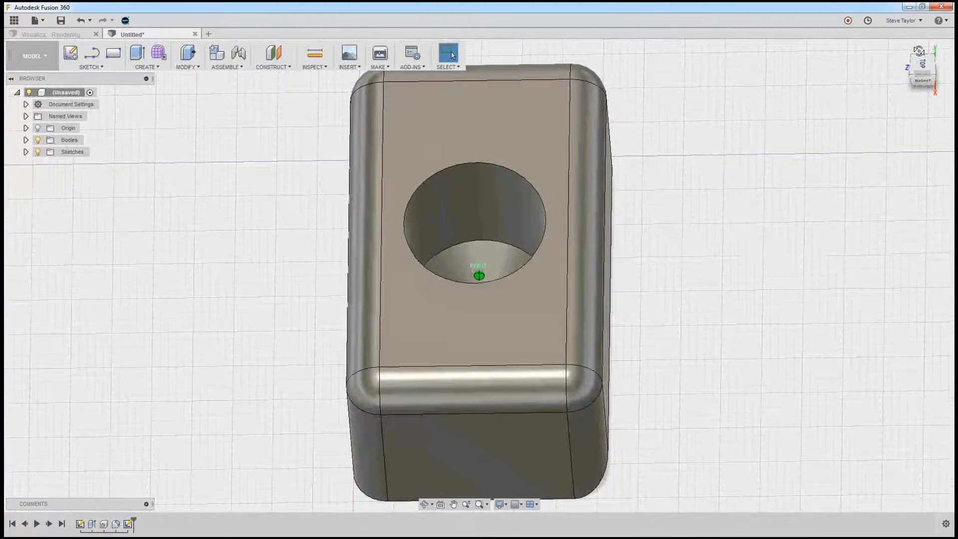
{"action": "left_click", "coordinate": [909, 62]}
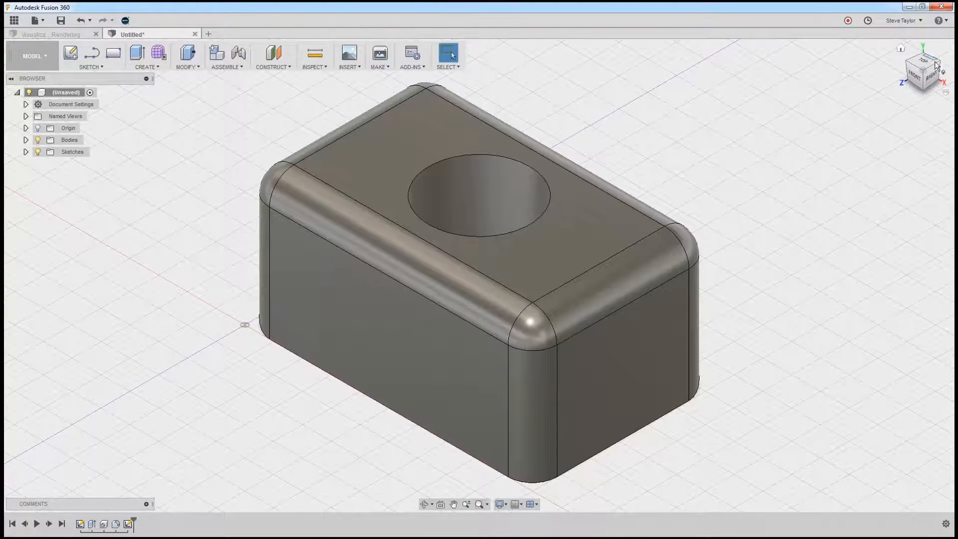
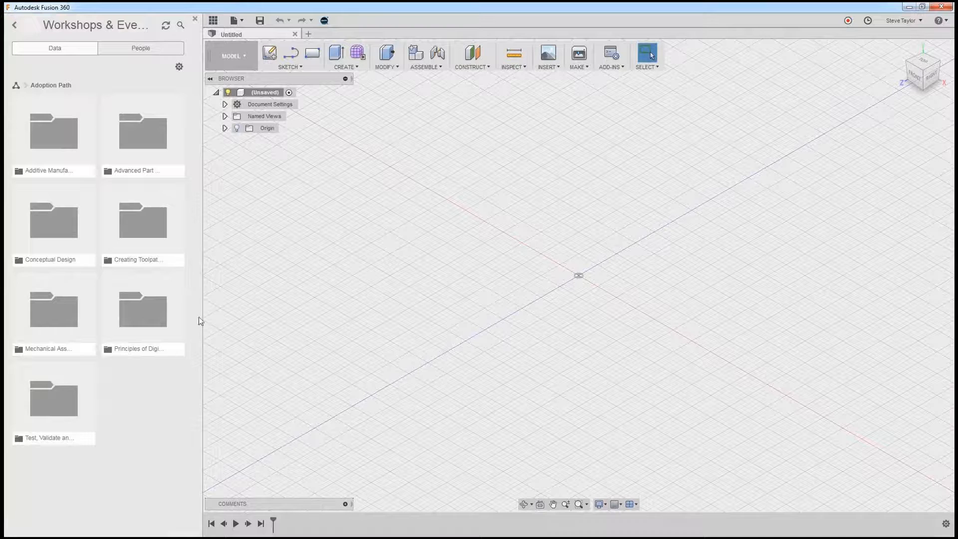
Step: Open the 1_Sculpting Basics Start design from Conceptual Design > 1_Sculpt Basics and check the saw image stored in the same folder
{"action": "left_click", "coordinate": [56, 262]}
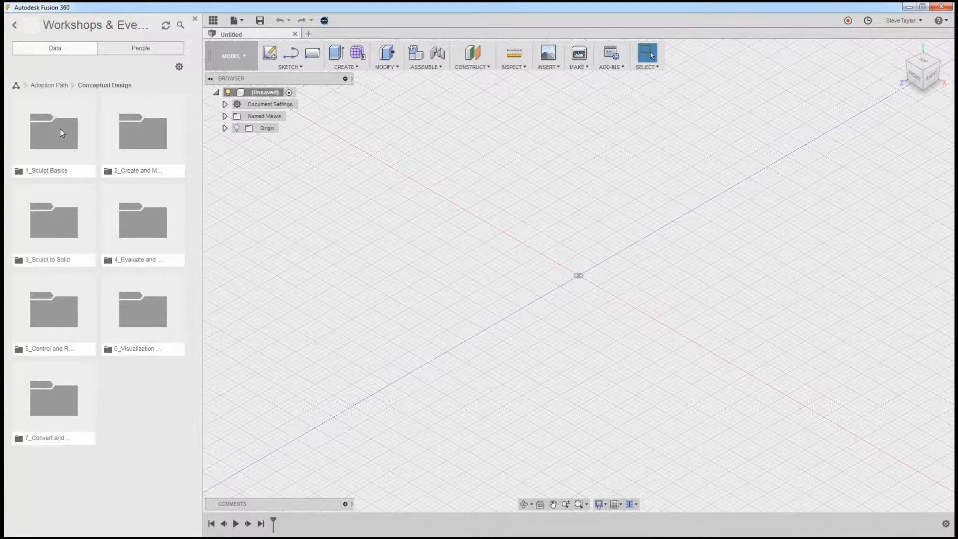
{"action": "left_click", "coordinate": [55, 172]}
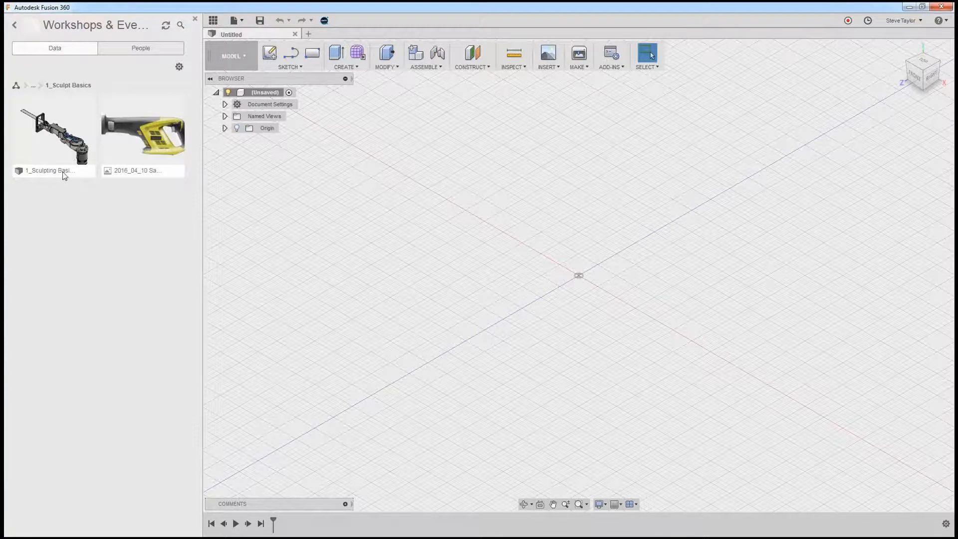
{"action": "double_click", "coordinate": [57, 171]}
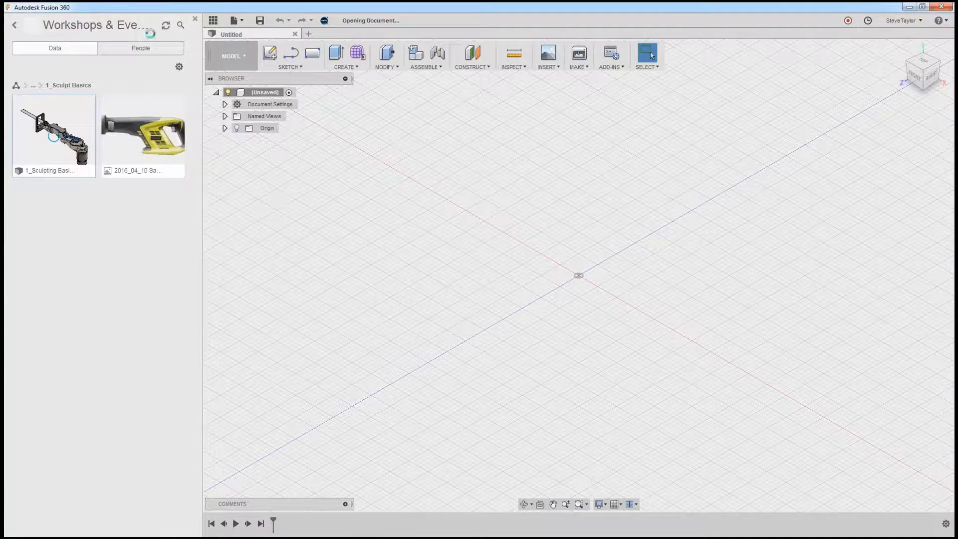
{"action": "left_click", "coordinate": [195, 20]}
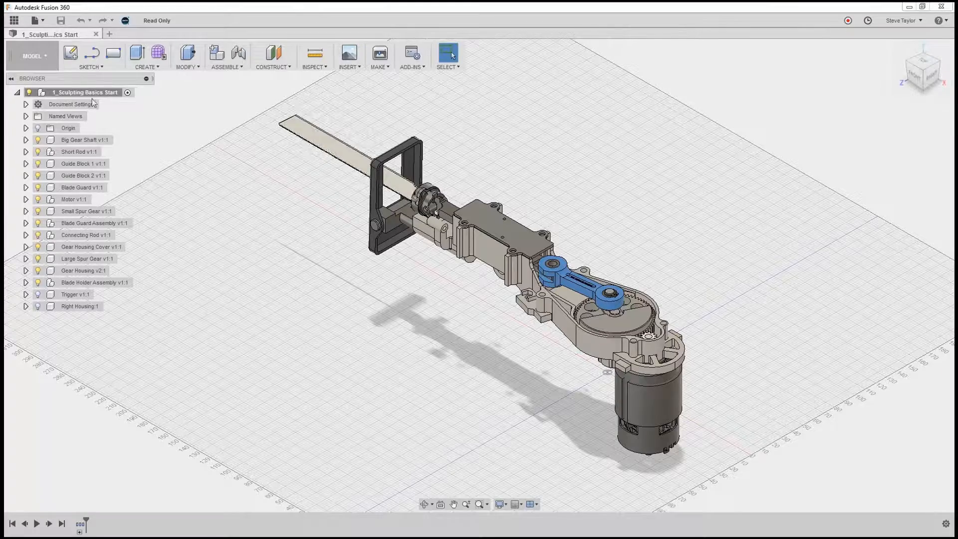
{"action": "left_click", "coordinate": [14, 20]}
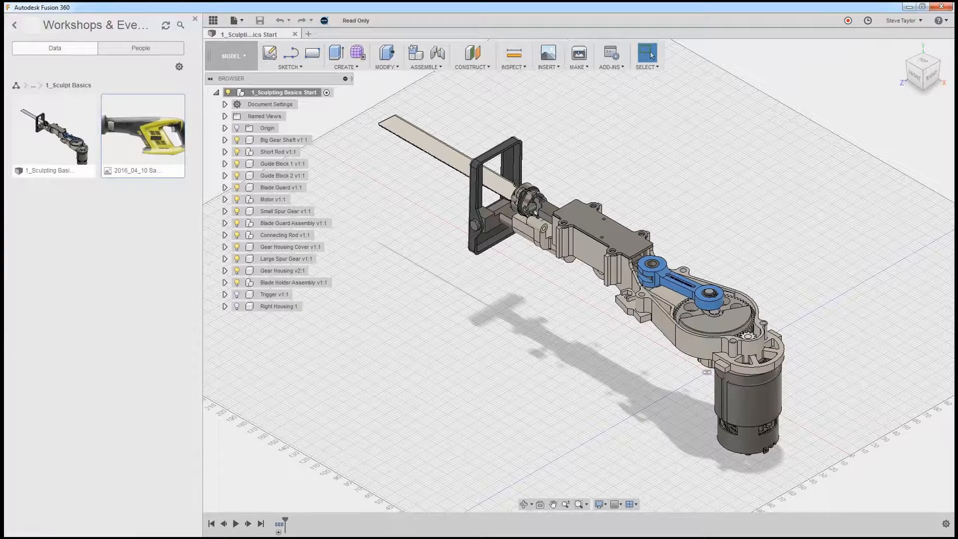
{"action": "left_click", "coordinate": [195, 19]}
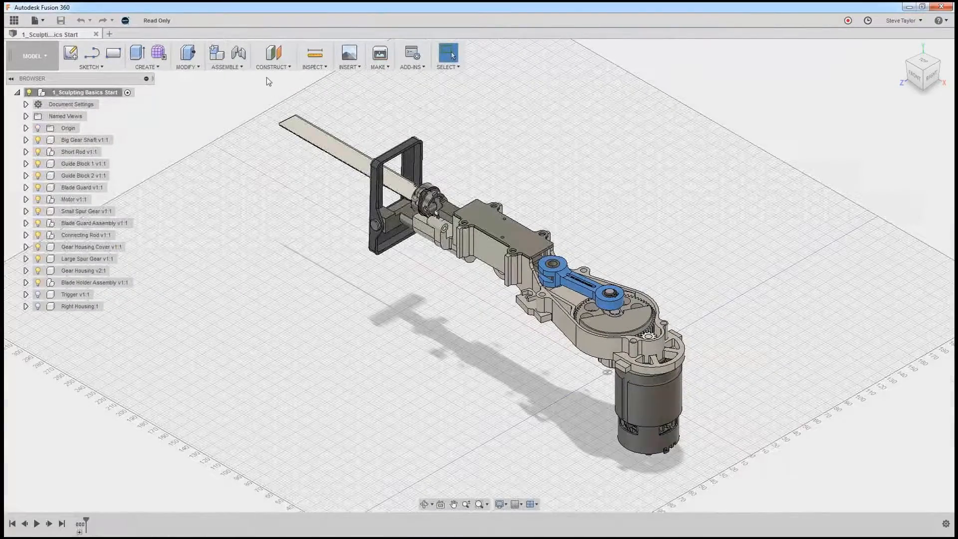
Step: Start an attached canvas and choose the XY origin plane as its face
{"action": "left_click", "coordinate": [352, 67]}
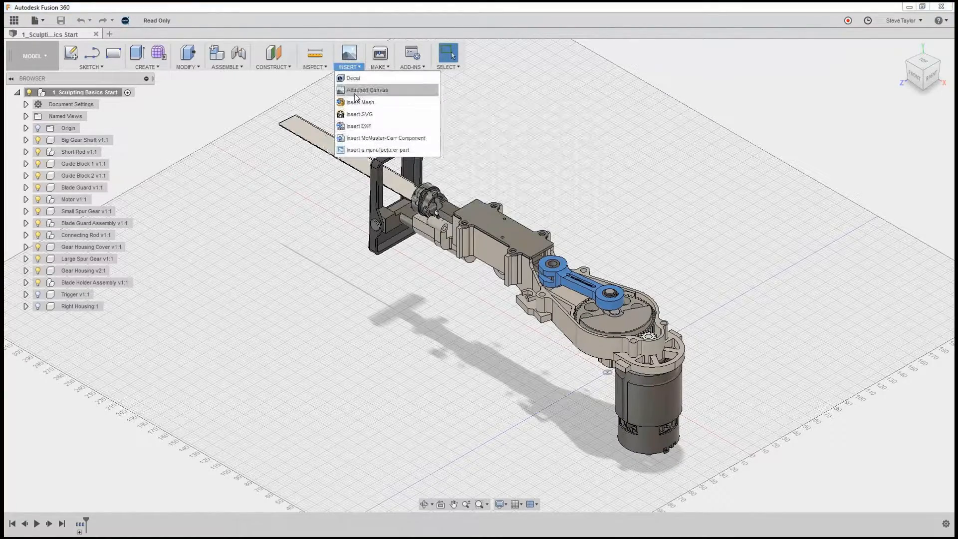
{"action": "left_click", "coordinate": [357, 91]}
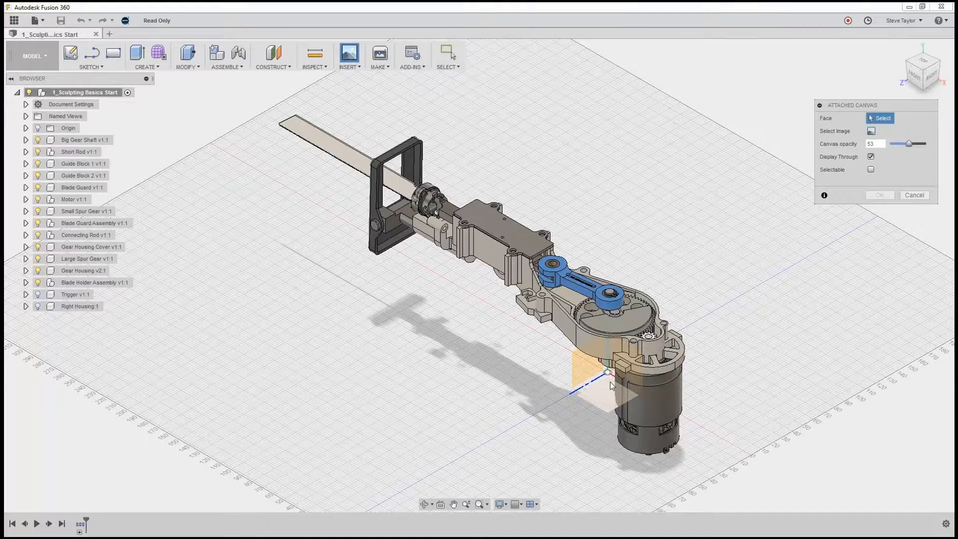
{"action": "scroll", "coordinate": [612, 386], "scroll_direction": "down", "scroll_amount": 6}
{"action": "scroll", "coordinate": [610, 393], "scroll_direction": "down", "scroll_amount": 4}
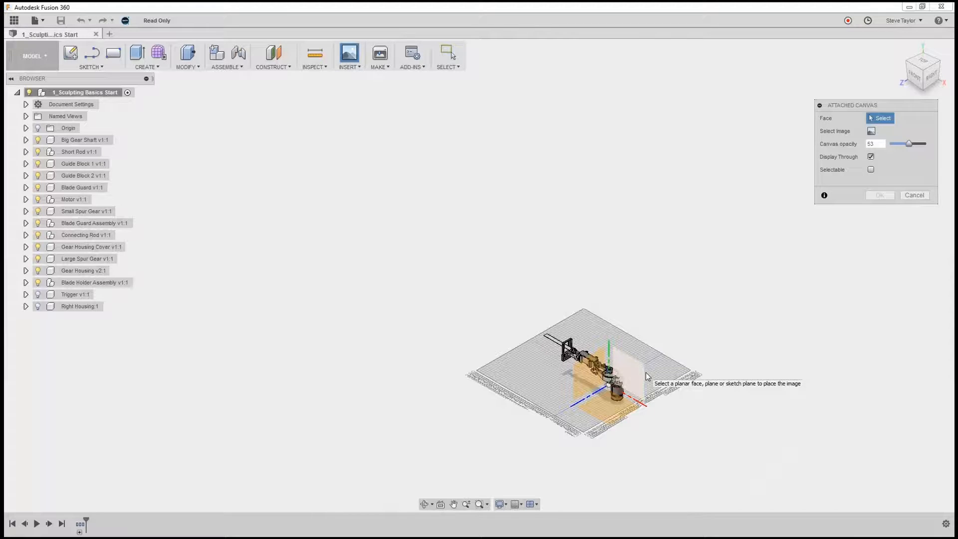
{"action": "left_click", "coordinate": [26, 128]}
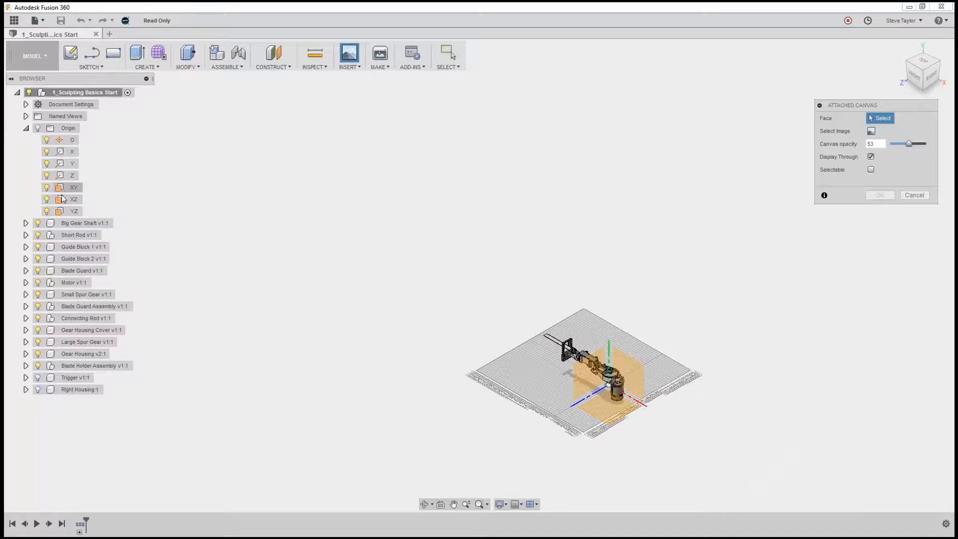
{"action": "left_click", "coordinate": [26, 128]}
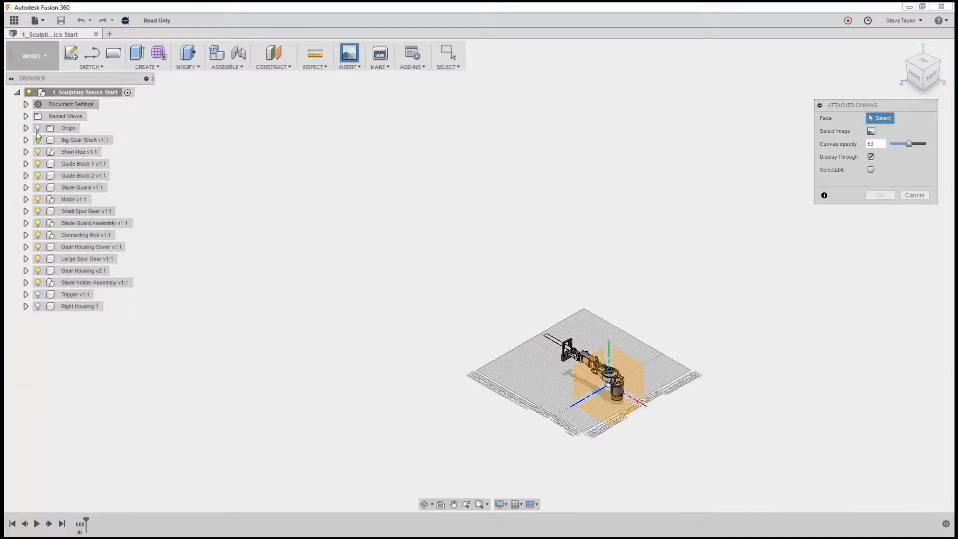
{"action": "left_click", "coordinate": [632, 375]}
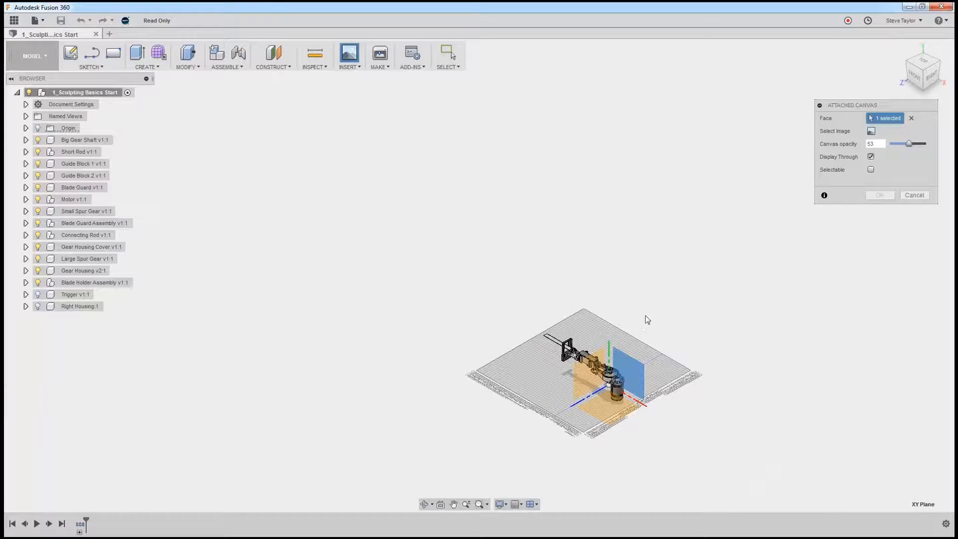
{"action": "scroll", "coordinate": [645, 318], "scroll_direction": "up", "scroll_amount": 5}
{"action": "middle_click_drag", "start_coordinate": [633, 397], "coordinate": [657, 272]}
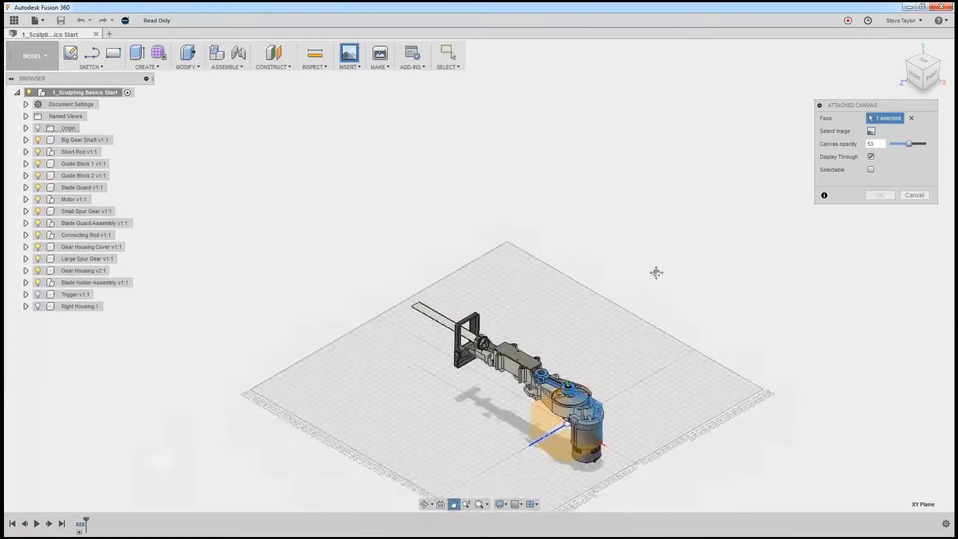
Step: Load the 2016_04_10 Saw2 image from the Fusion adoption folder into the canvas
{"action": "left_click", "coordinate": [871, 131]}
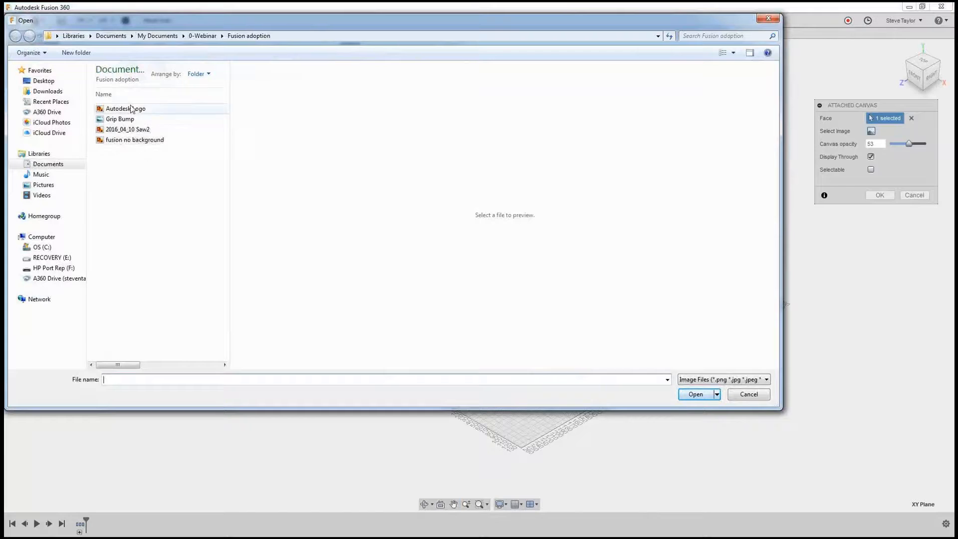
{"action": "left_click", "coordinate": [136, 131]}
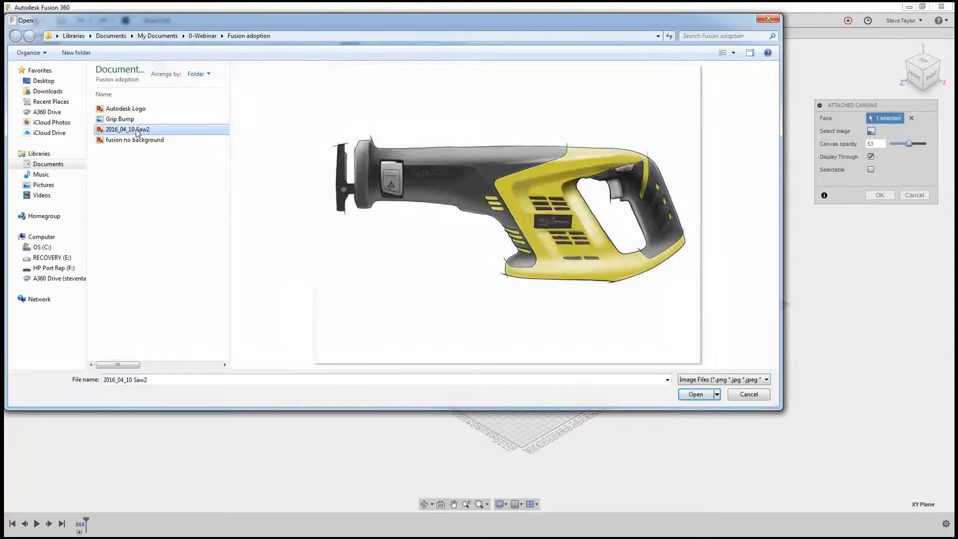
{"action": "left_click", "coordinate": [695, 394]}
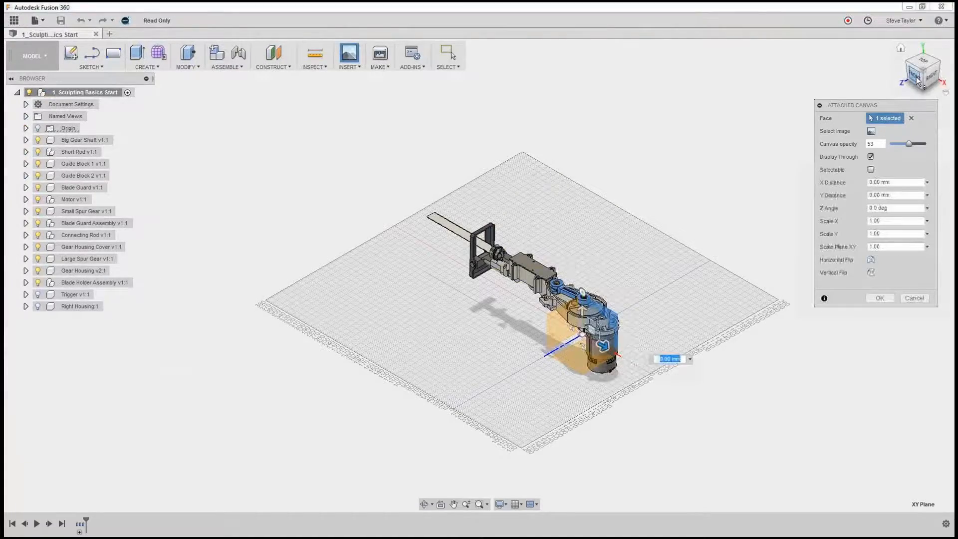
{"action": "scroll", "coordinate": [598, 307], "scroll_direction": "up", "scroll_amount": 5}
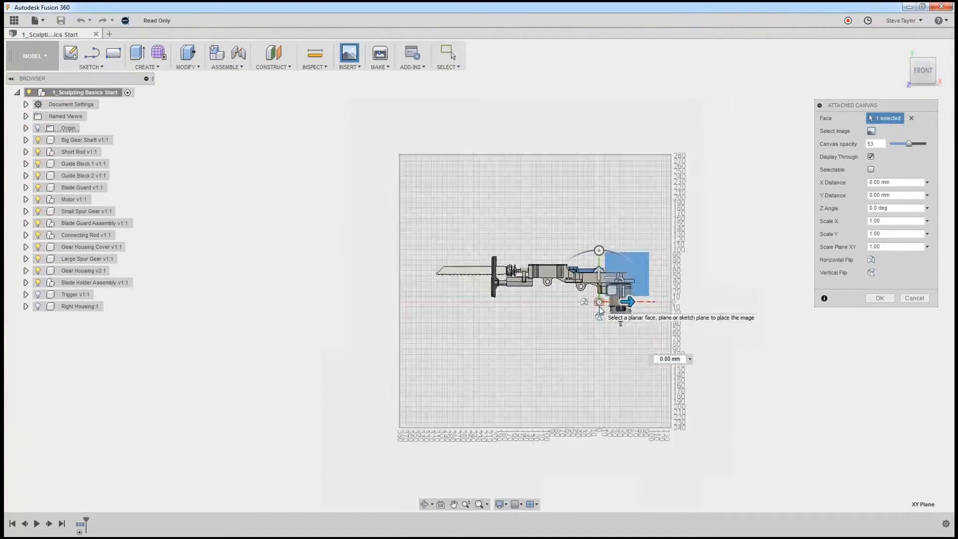
{"action": "scroll", "coordinate": [601, 308], "scroll_direction": "up", "scroll_amount": 8}
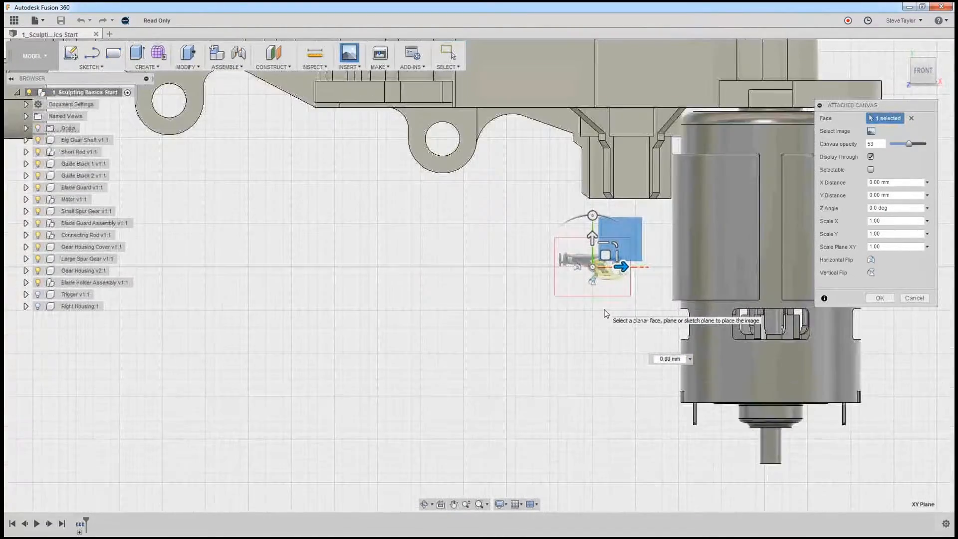
{"action": "scroll", "coordinate": [604, 310], "scroll_direction": "up", "scroll_amount": 1}
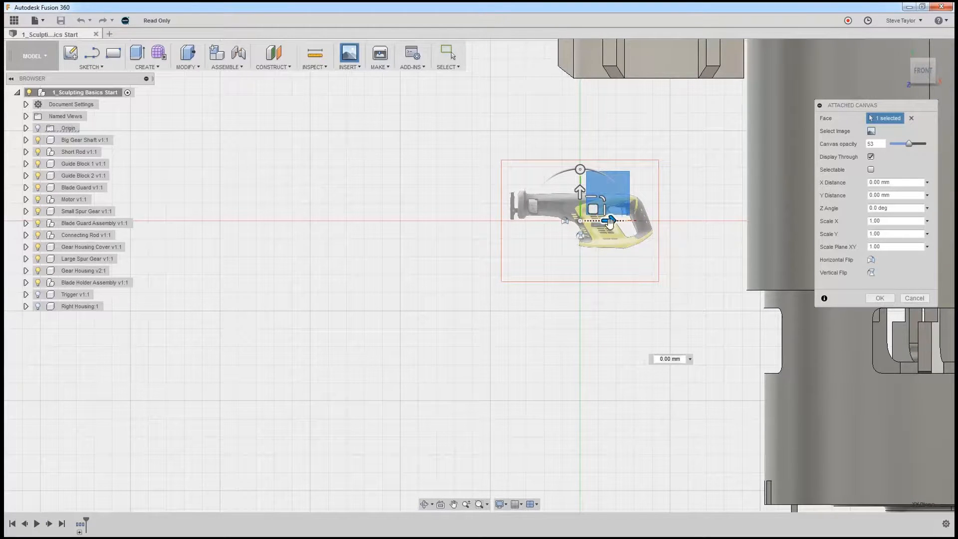
Step: Shift the saw image about -1.54 mm in X and -0.11 mm in Y, and move it freely within its plane
{"action": "left_click_drag", "start_coordinate": [609, 221], "coordinate": [548, 220]}
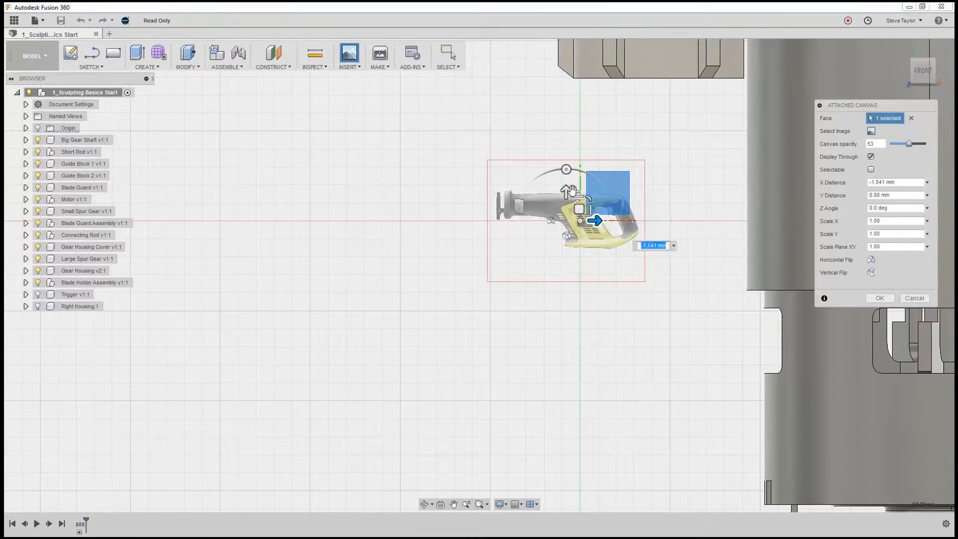
{"action": "mouse_move", "coordinate": [566, 188]}
{"action": "left_mouse_down"}
{"action": "mouse_move", "coordinate": [574, 207]}
{"action": "mouse_move", "coordinate": [574, 192]}
{"action": "left_mouse_up"}
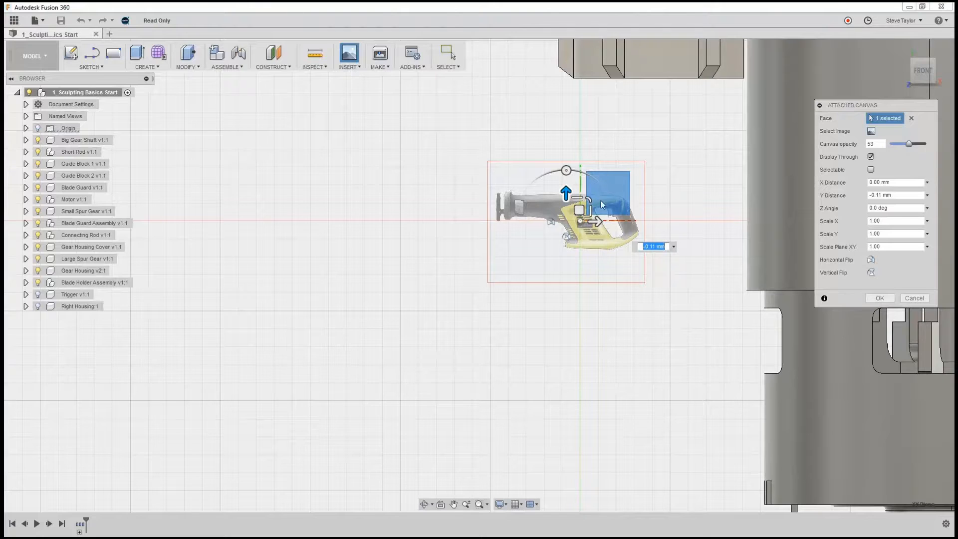
{"action": "left_click_drag", "start_coordinate": [579, 211], "coordinate": [569, 251]}
Step: Rotate the saw image to about -11.5 degrees and scale it uniformly by about 2.2
{"action": "left_click_drag", "start_coordinate": [605, 222], "coordinate": [581, 185]}
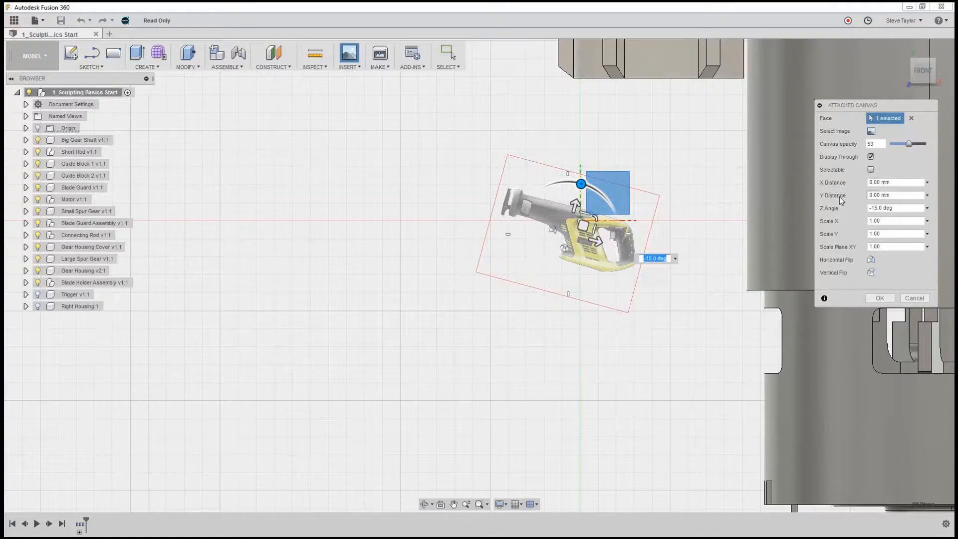
{"action": "mouse_move", "coordinate": [576, 195]}
{"action": "left_mouse_down"}
{"action": "mouse_move", "coordinate": [587, 187]}
{"action": "mouse_move", "coordinate": [555, 183]}
{"action": "mouse_move", "coordinate": [578, 185]}
{"action": "left_mouse_up"}
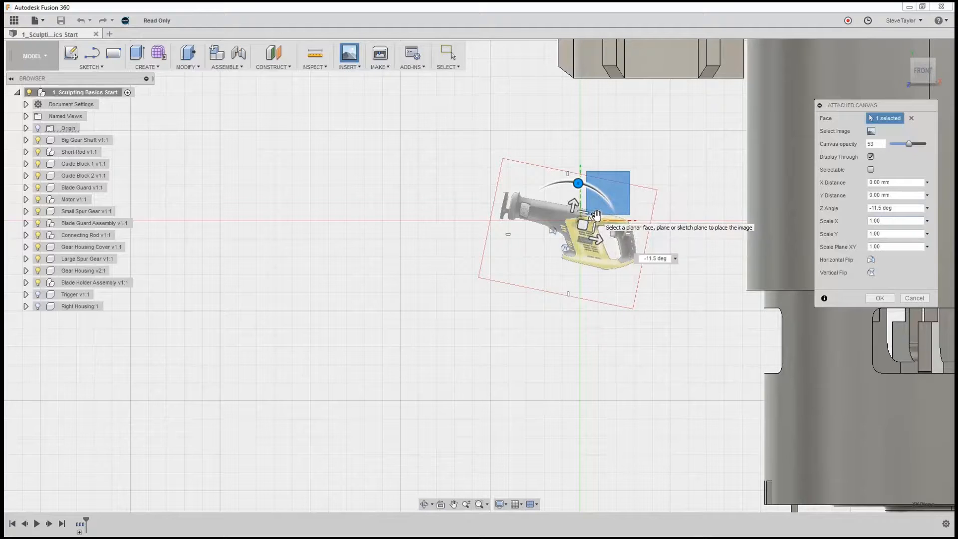
{"action": "left_click_drag", "start_coordinate": [597, 212], "coordinate": [657, 196]}
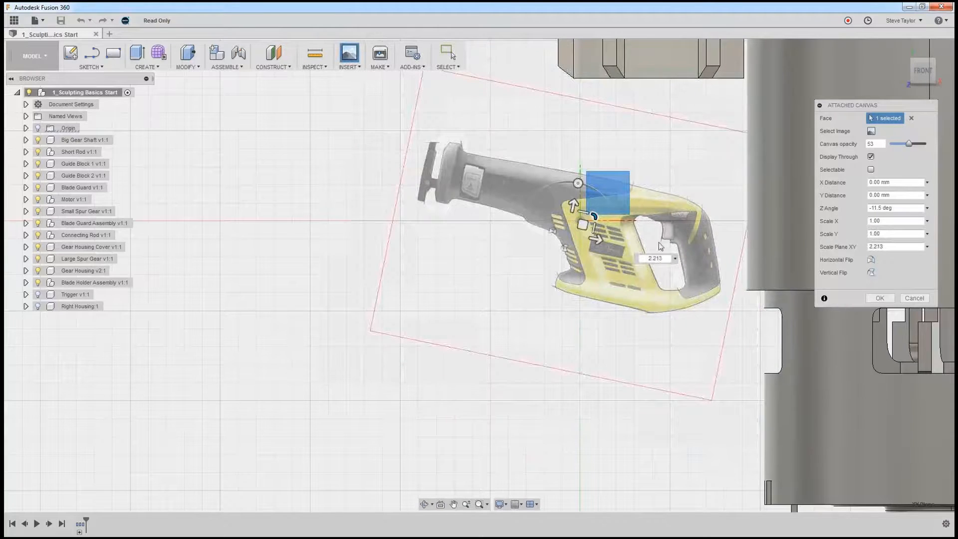
Step: Flip the saw image horizontally and vertically, reversing each flip again
{"action": "left_click", "coordinate": [872, 258]}
{"action": "left_click", "coordinate": [872, 258]}
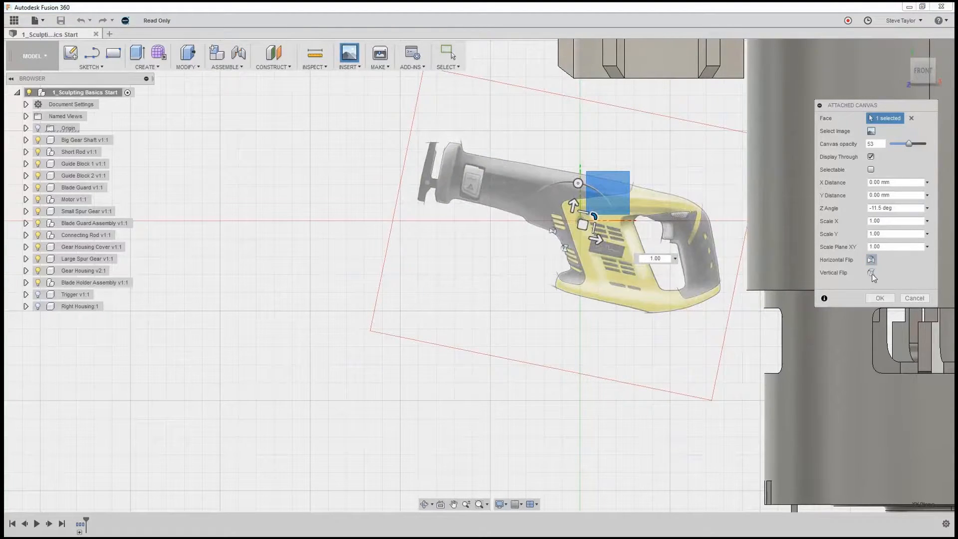
{"action": "left_click", "coordinate": [871, 272]}
{"action": "left_click", "coordinate": [872, 273]}
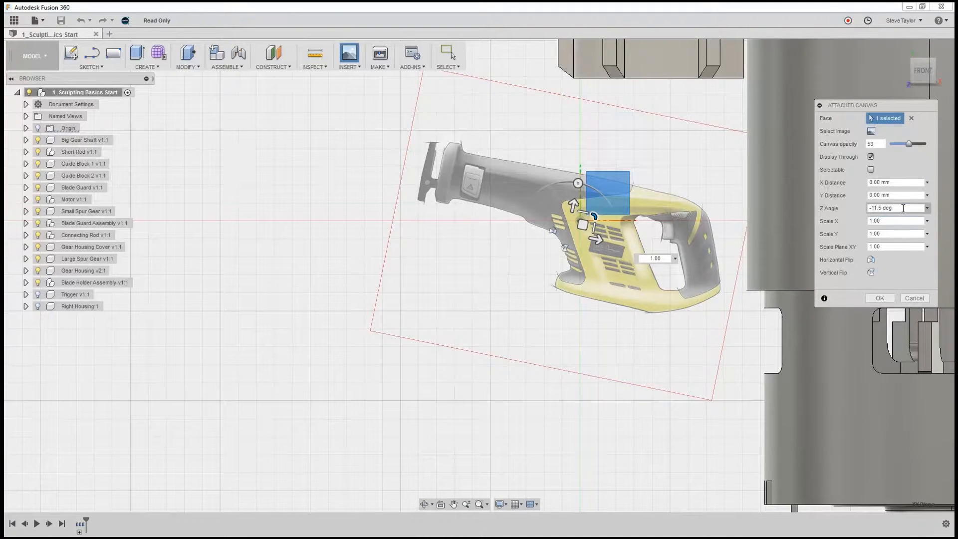
Step: Try to straighten the saw image with a Z angle of 0, and finish attaching the canvas
{"action": "left_click_drag", "start_coordinate": [905, 208], "coordinate": [842, 210]}
{"action": "type", "text": "0"}
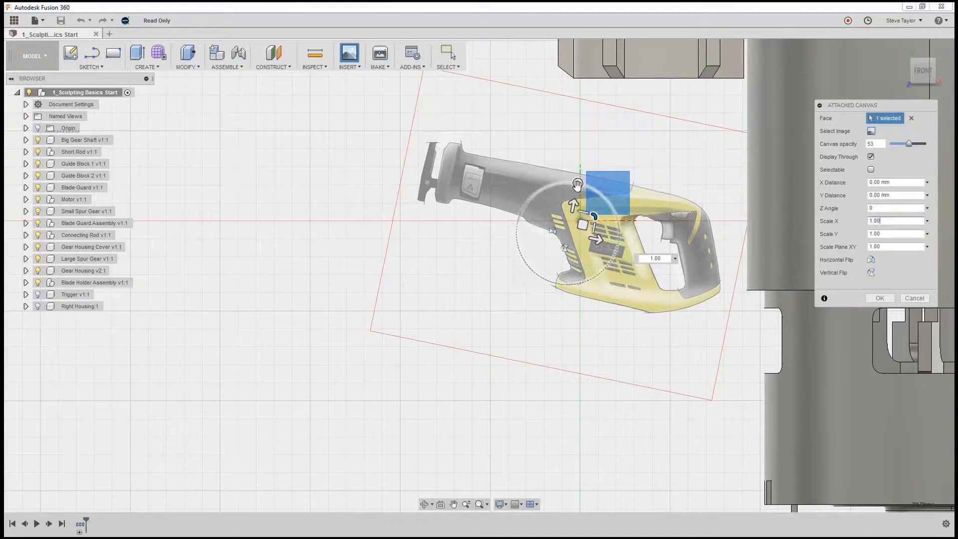
{"action": "left_click_drag", "start_coordinate": [578, 183], "coordinate": [570, 186]}
{"action": "type", "text": "0"}
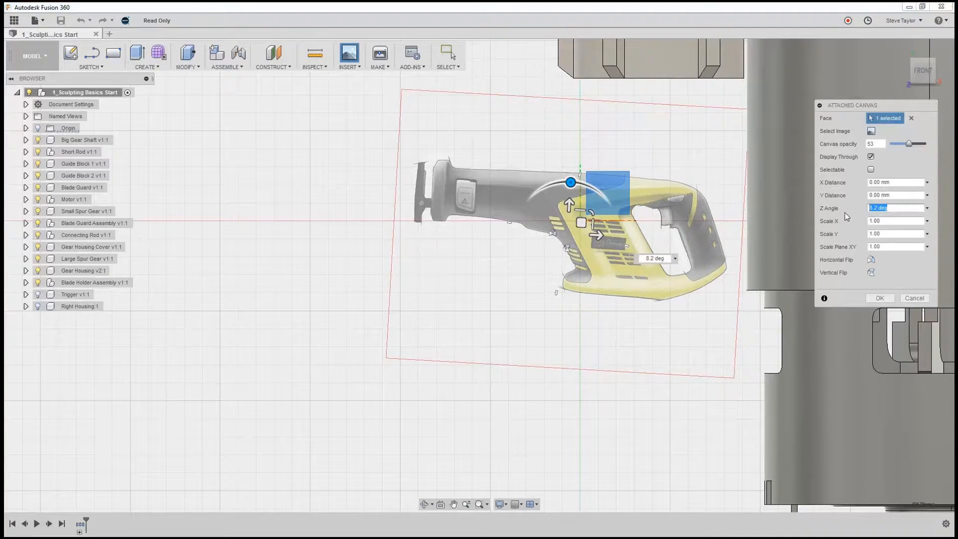
{"action": "left_click", "coordinate": [886, 221]}
{"action": "key", "text": "Return"}
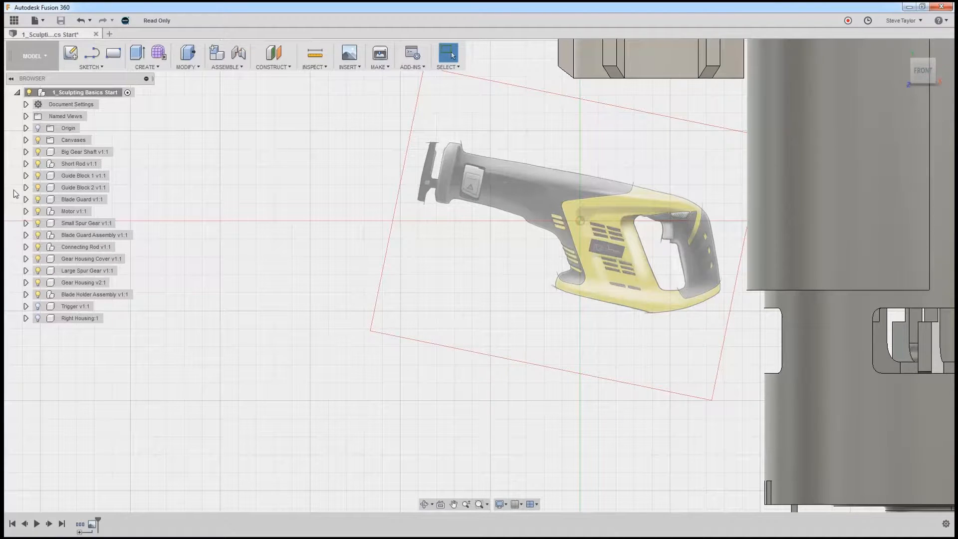
Step: Edit the 2016_04_10 Saw2 canvas and rotate it by about 11.2 degrees to level the saw
{"action": "left_click", "coordinate": [25, 139]}
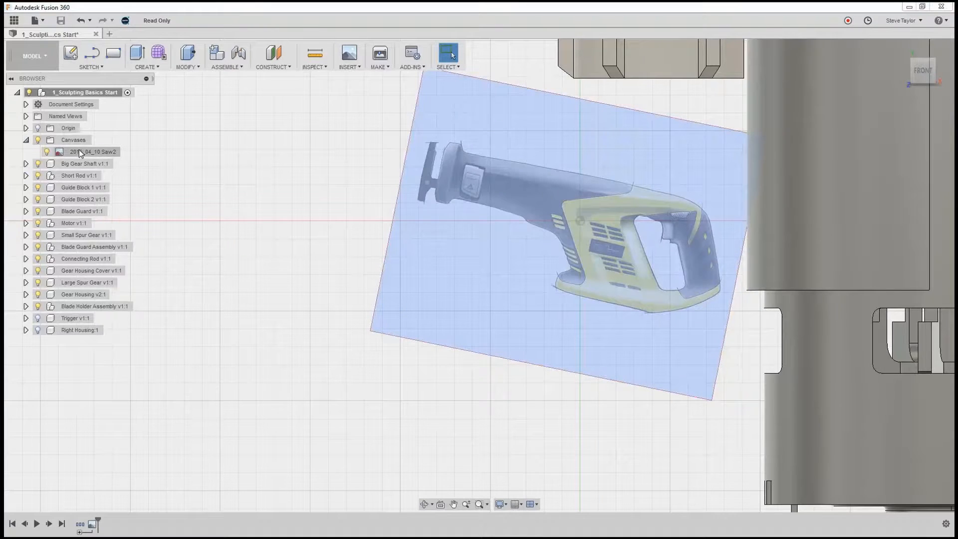
{"action": "left_click", "coordinate": [80, 151]}
{"action": "right_click", "coordinate": [81, 152]}
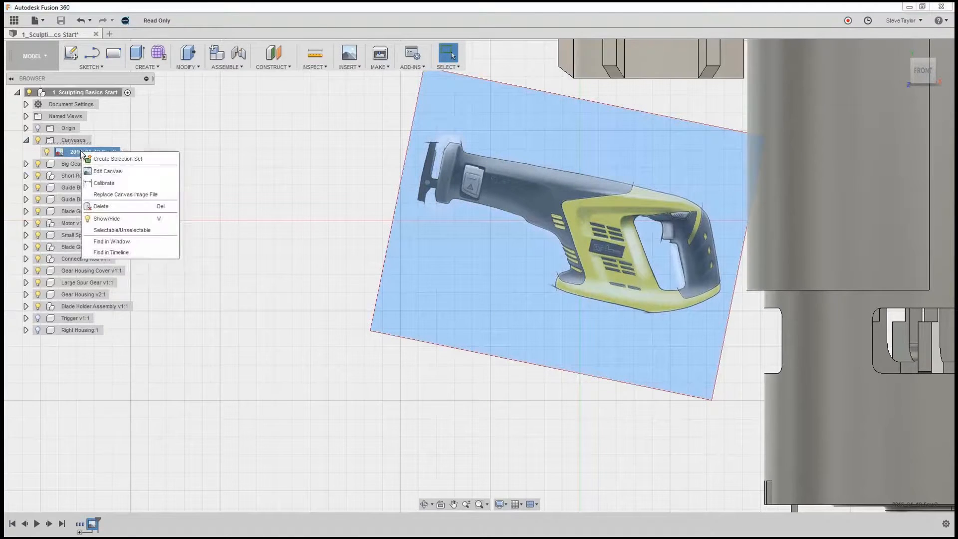
{"action": "left_click", "coordinate": [107, 171]}
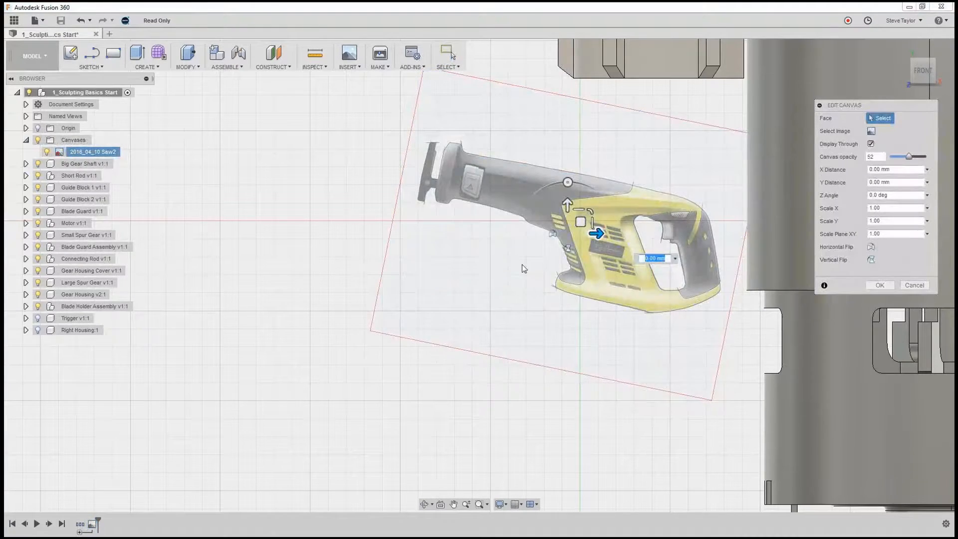
{"action": "left_click_drag", "start_coordinate": [566, 182], "coordinate": [557, 186]}
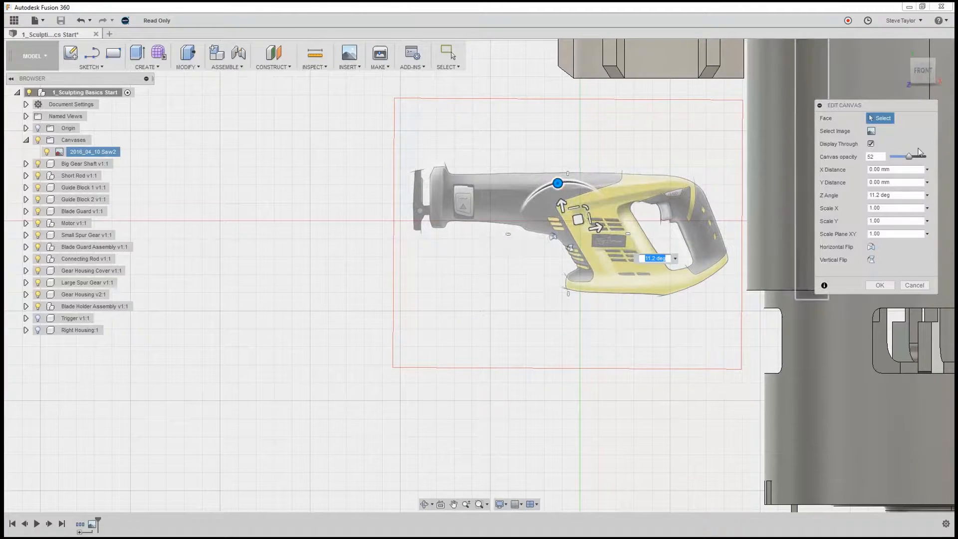
{"action": "left_click", "coordinate": [879, 286]}
Step: Calibrate the 2016_04_10 Saw2 canvas to 360 mm between the front edge of the saw's nose collar and the handle's upper rear corner
{"action": "scroll", "coordinate": [577, 289], "scroll_direction": "down", "scroll_amount": 4}
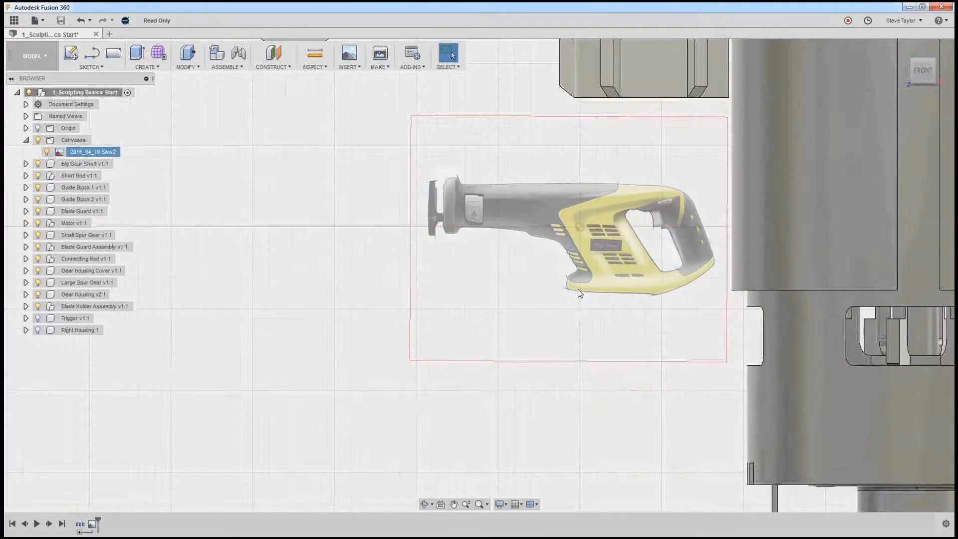
{"action": "scroll", "coordinate": [578, 289], "scroll_direction": "down", "scroll_amount": 4}
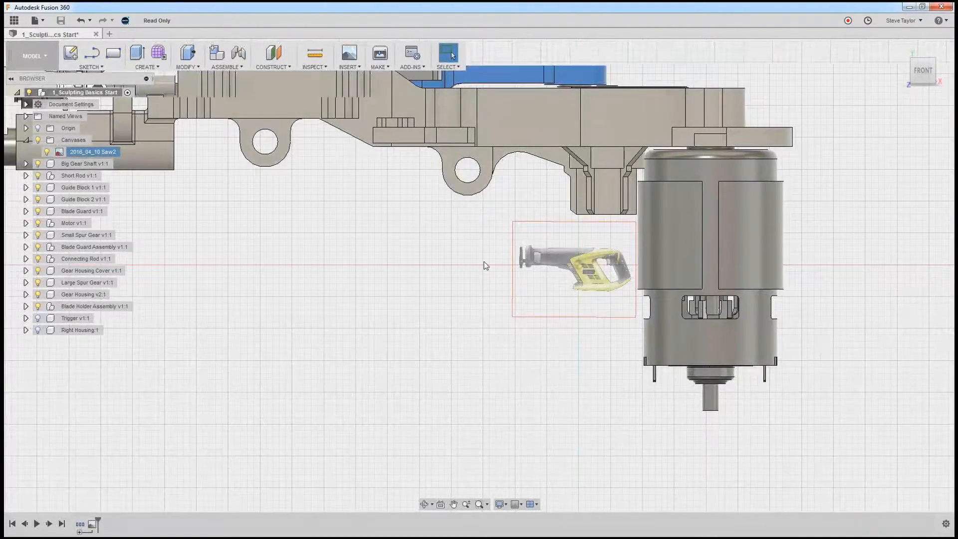
{"action": "scroll", "coordinate": [485, 265], "scroll_direction": "down", "scroll_amount": 1}
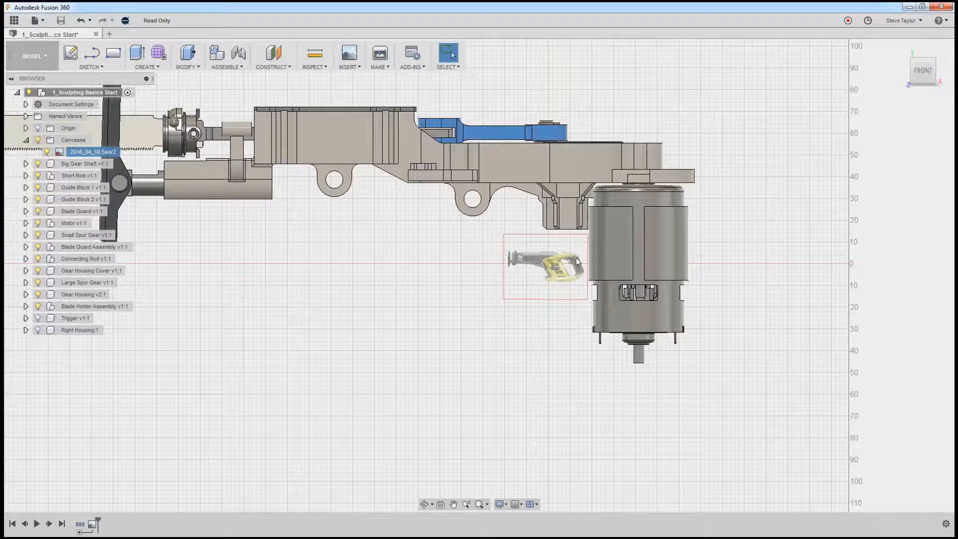
{"action": "left_click", "coordinate": [91, 155]}
{"action": "right_click", "coordinate": [91, 154]}
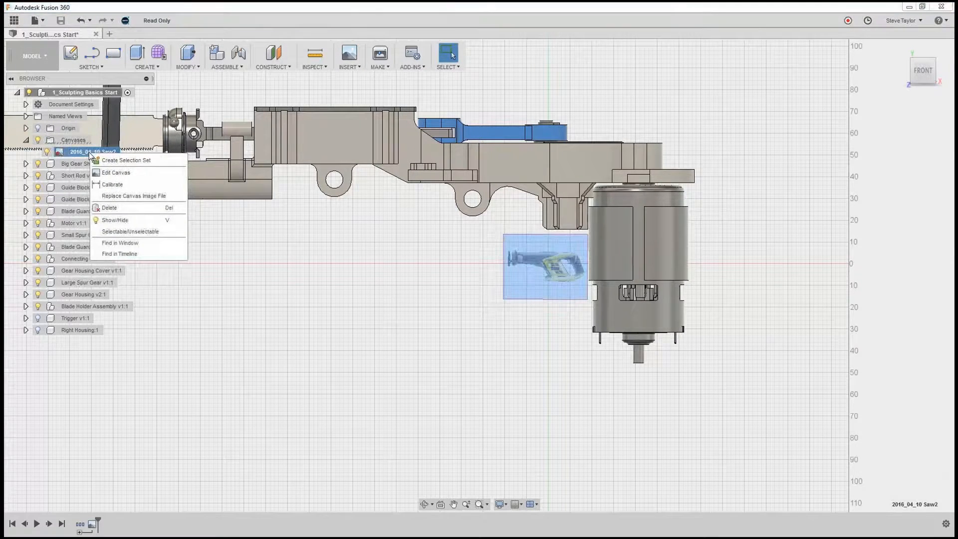
{"action": "left_click", "coordinate": [114, 184]}
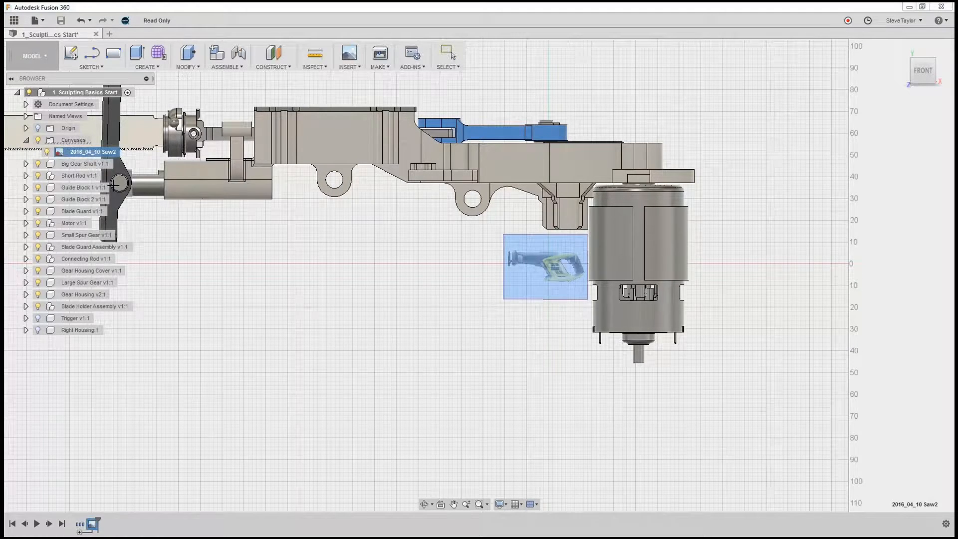
{"action": "scroll", "coordinate": [569, 271], "scroll_direction": "up", "scroll_amount": 3}
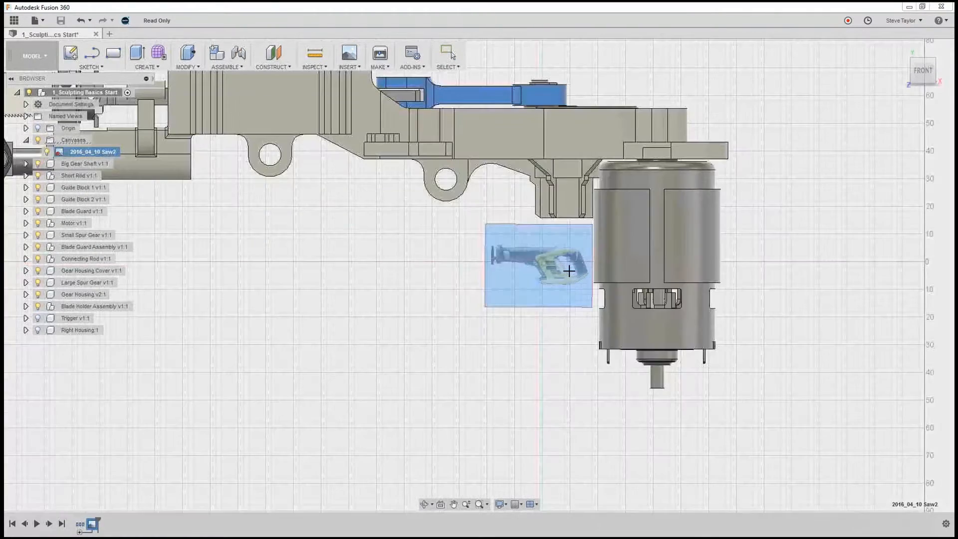
{"action": "scroll", "coordinate": [569, 271], "scroll_direction": "up", "scroll_amount": 6}
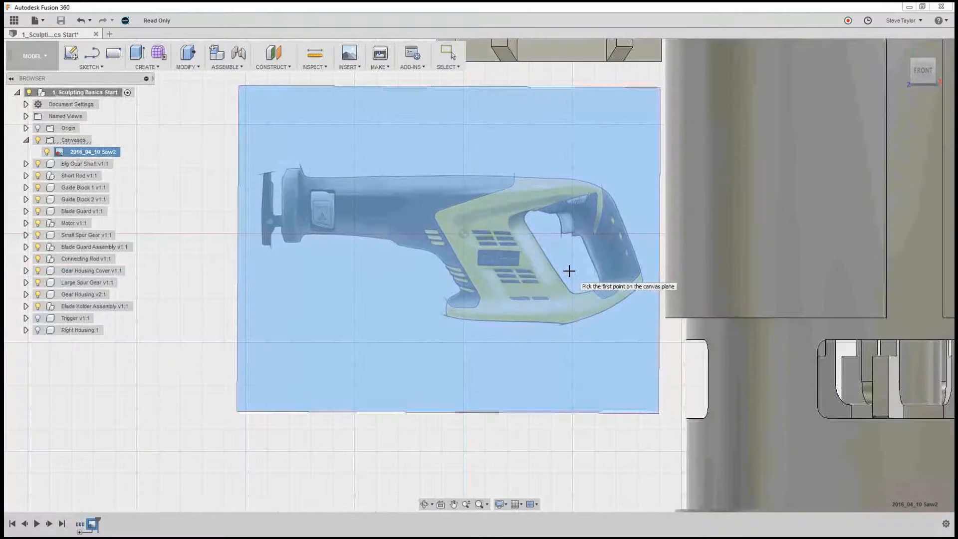
{"action": "left_click", "coordinate": [282, 186]}
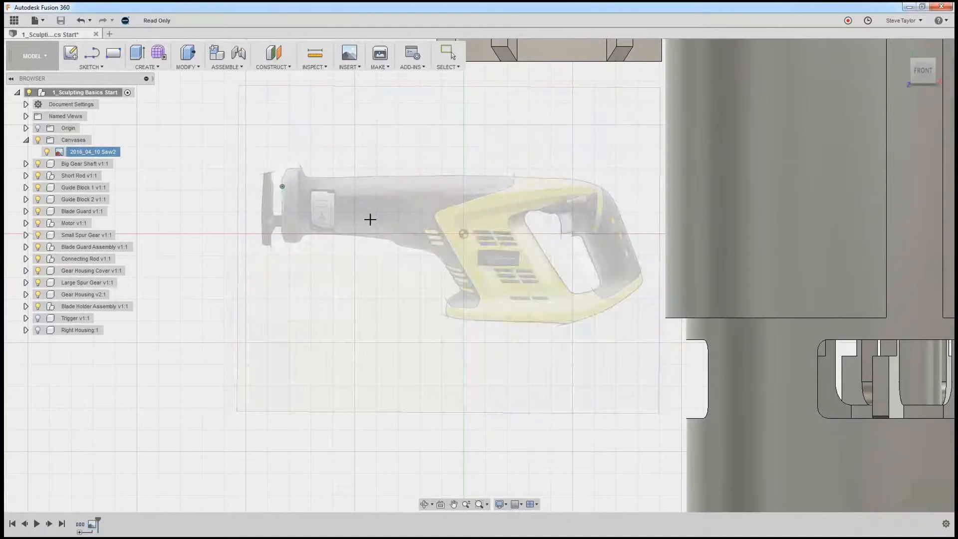
{"action": "left_click", "coordinate": [603, 189]}
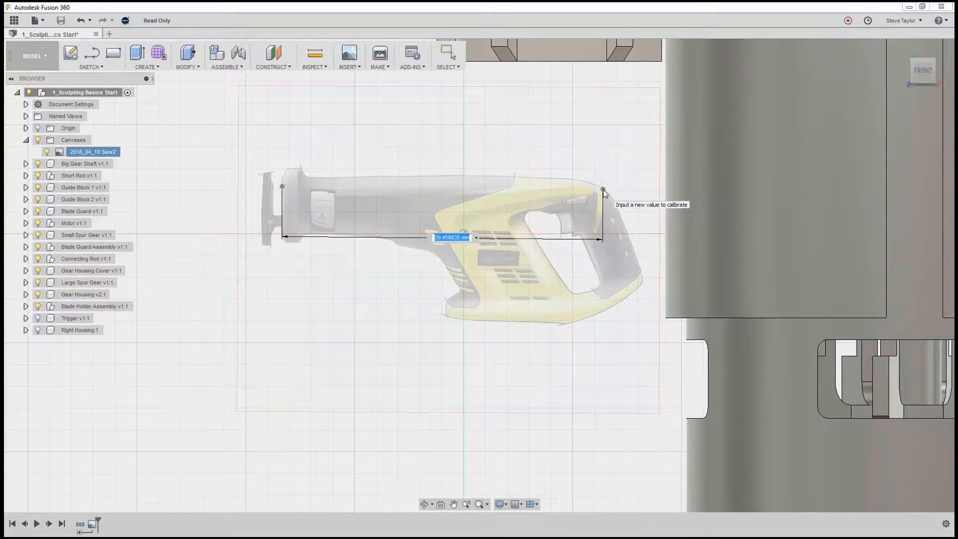
{"action": "type", "text": "360"}
{"action": "key", "text": "Return"}
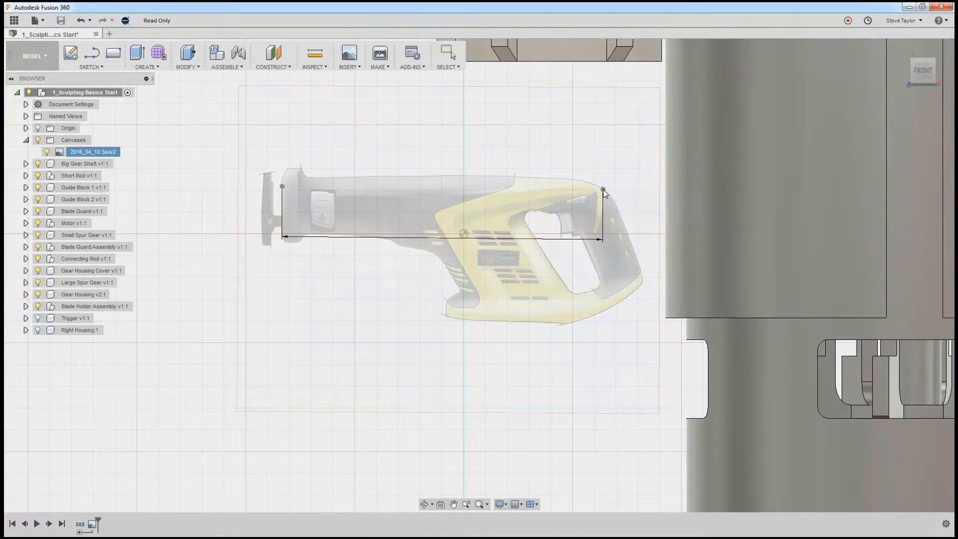
Step: Move the saw canvas about 4.9 mm in X and 11.8 mm in Y to align its nose with the blade guard
{"action": "scroll", "coordinate": [502, 290], "scroll_direction": "up", "scroll_amount": 3}
{"action": "scroll", "coordinate": [501, 287], "scroll_direction": "down", "scroll_amount": 5}
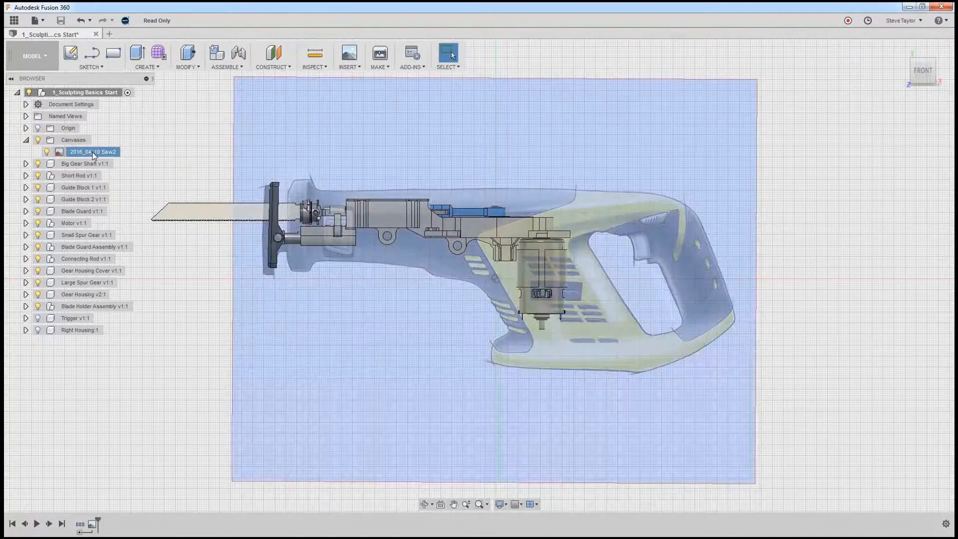
{"action": "right_click", "coordinate": [92, 151]}
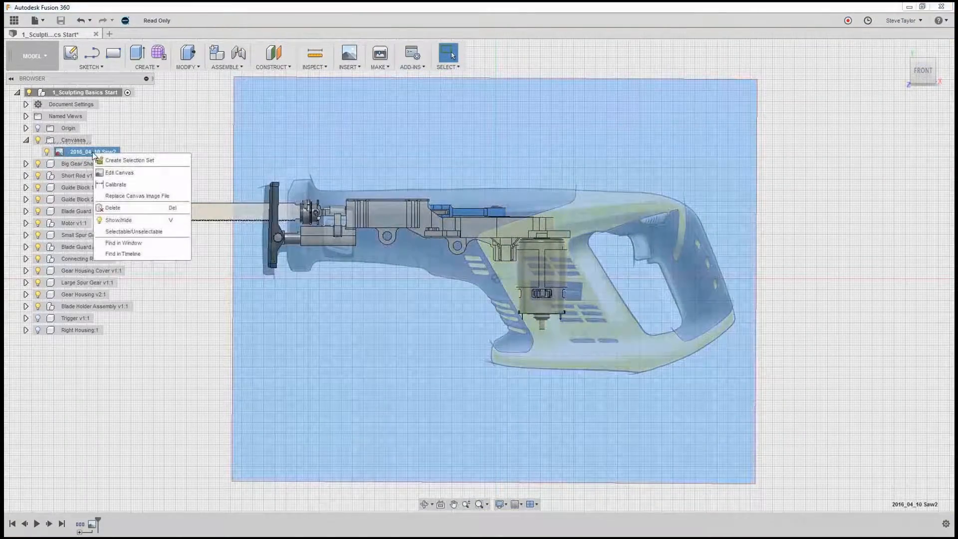
{"action": "left_click", "coordinate": [121, 172]}
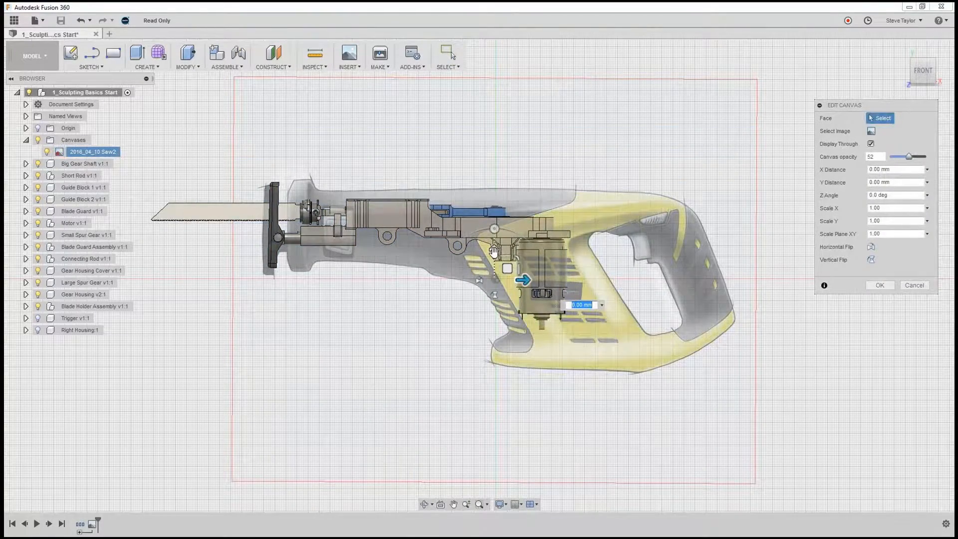
{"action": "left_click_drag", "start_coordinate": [494, 251], "coordinate": [517, 272]}
{"action": "scroll", "coordinate": [247, 251], "scroll_direction": "up", "scroll_amount": 5}
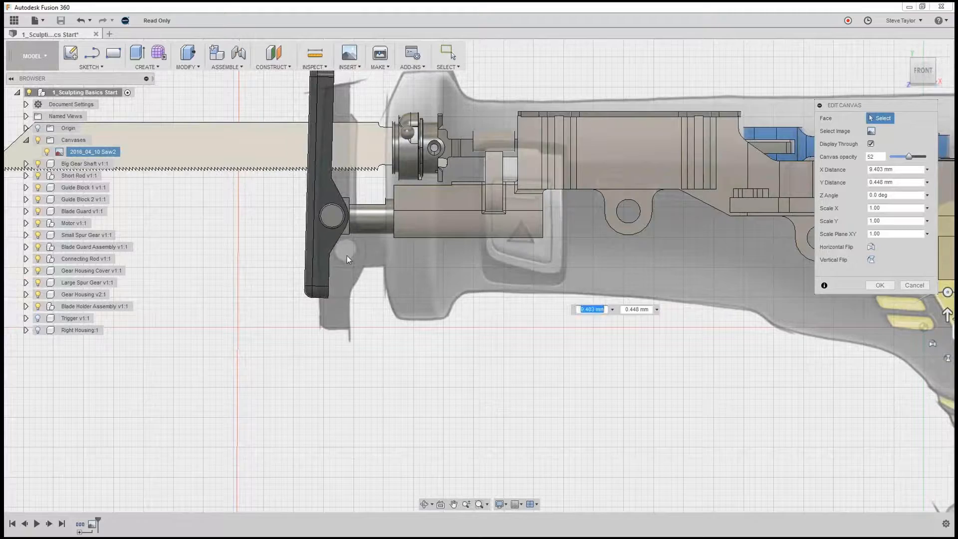
{"action": "scroll", "coordinate": [556, 322], "scroll_direction": "down", "scroll_amount": 1}
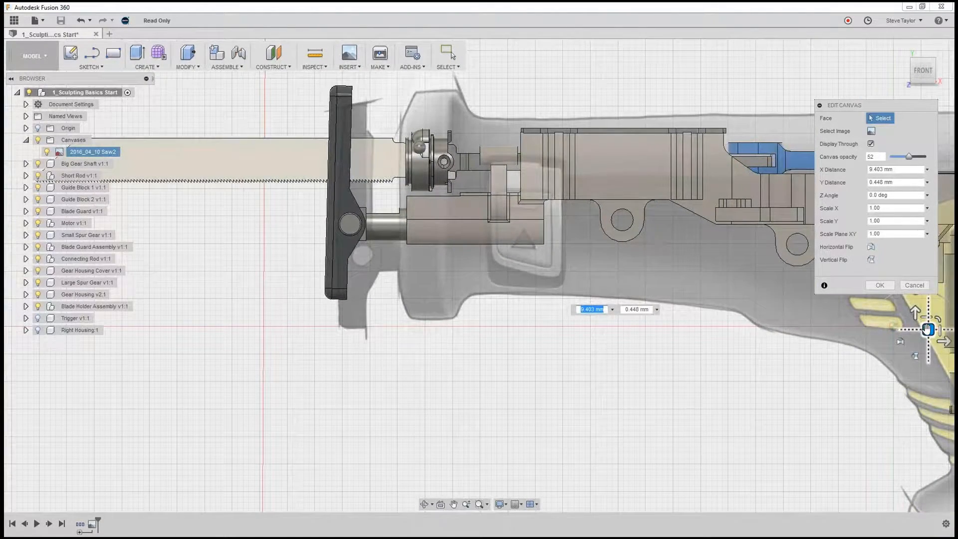
{"action": "left_click_drag", "start_coordinate": [925, 328], "coordinate": [915, 298]}
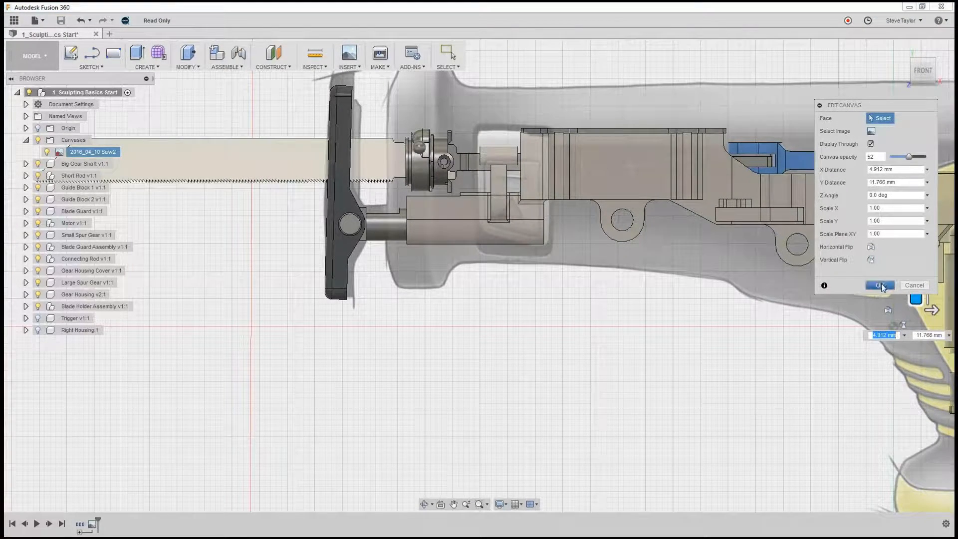
{"action": "left_click", "coordinate": [881, 285]}
Step: Lower the saw canvas opacity to 40, toggling Display Through off and back on, and accept the edit
{"action": "scroll", "coordinate": [589, 294], "scroll_direction": "down", "scroll_amount": 5}
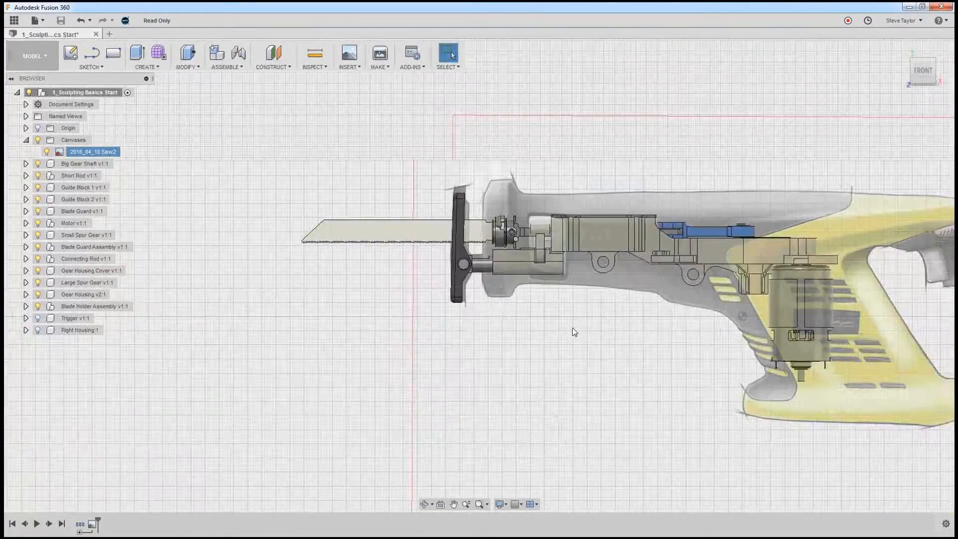
{"action": "middle_click_drag", "start_coordinate": [572, 327], "coordinate": [347, 327]}
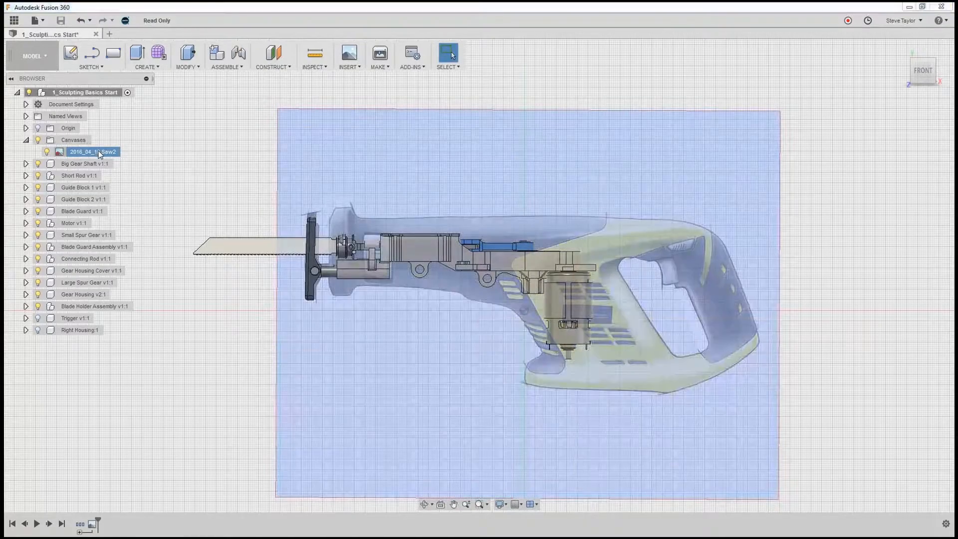
{"action": "right_click", "coordinate": [98, 153]}
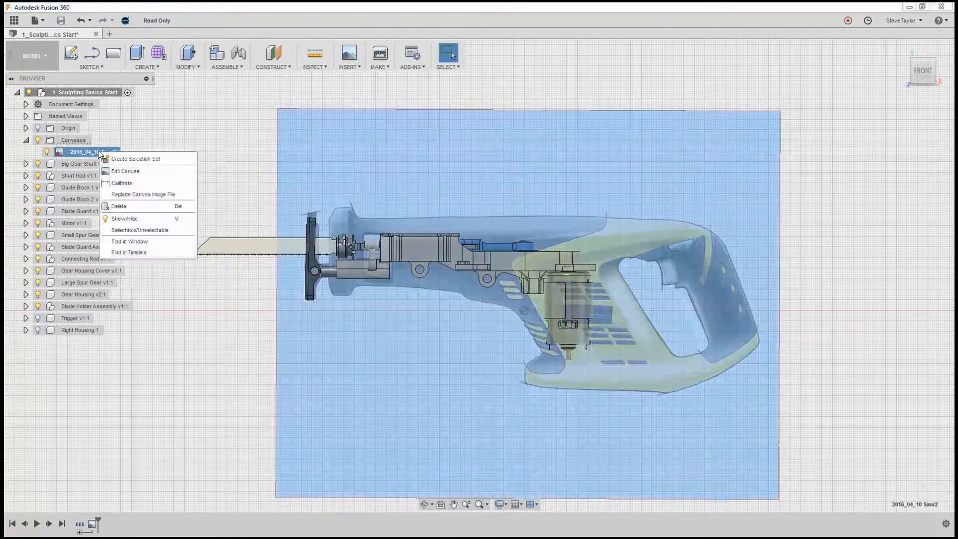
{"action": "left_click", "coordinate": [124, 172]}
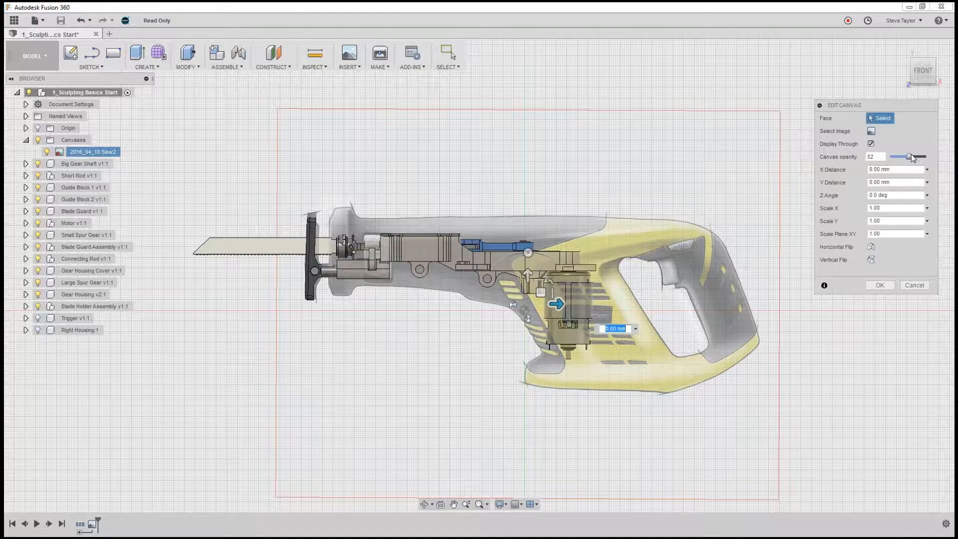
{"action": "mouse_move", "coordinate": [910, 157]}
{"action": "left_mouse_down"}
{"action": "mouse_move", "coordinate": [932, 158]}
{"action": "mouse_move", "coordinate": [903, 160]}
{"action": "left_mouse_up"}
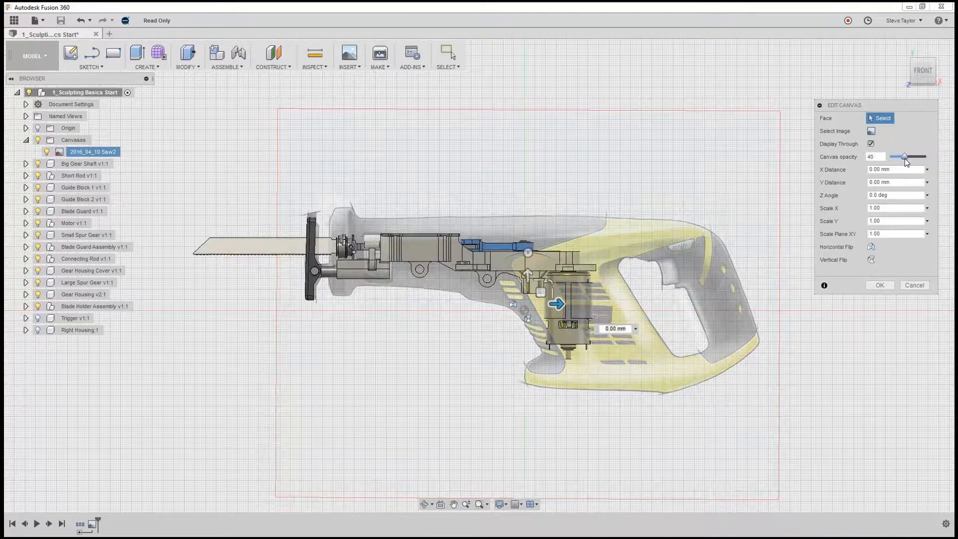
{"action": "left_click", "coordinate": [871, 144]}
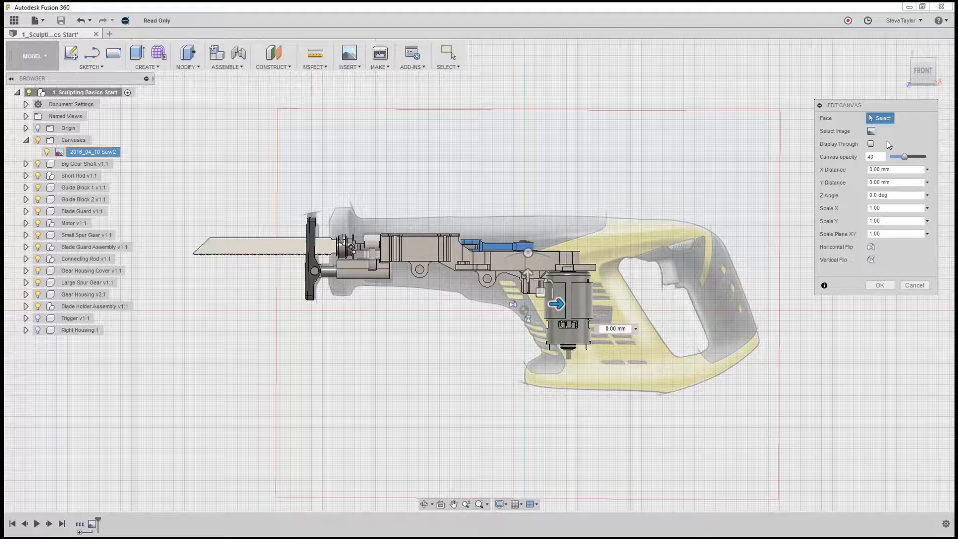
{"action": "left_click", "coordinate": [871, 144]}
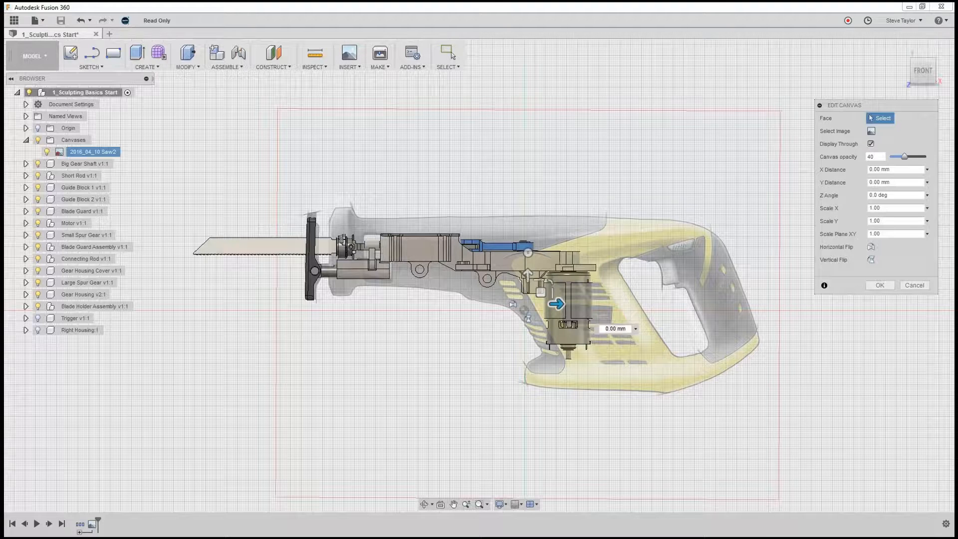
{"action": "left_click", "coordinate": [879, 285]}
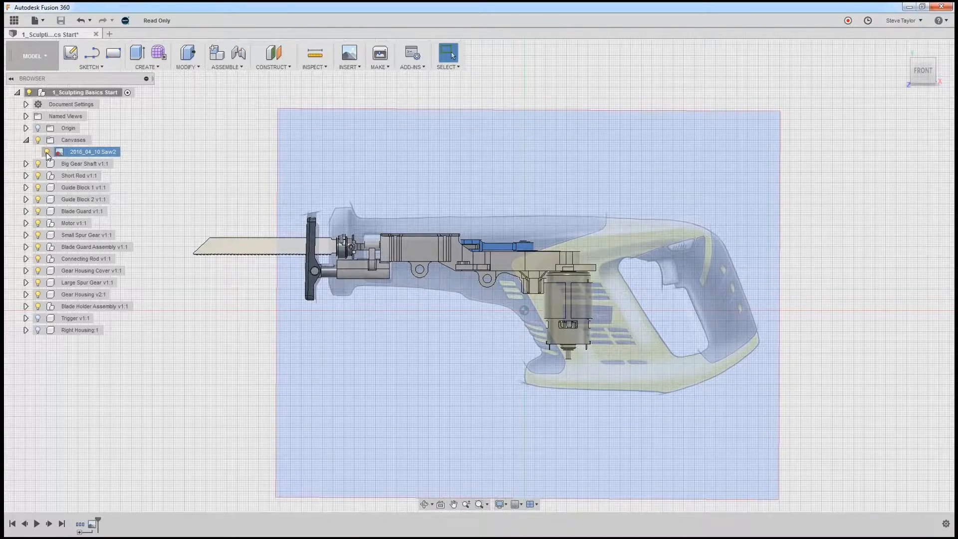
Step: Toggle the saw canvas's visibility off and on, and check its placement in the home and right views
{"action": "left_click", "coordinate": [47, 152]}
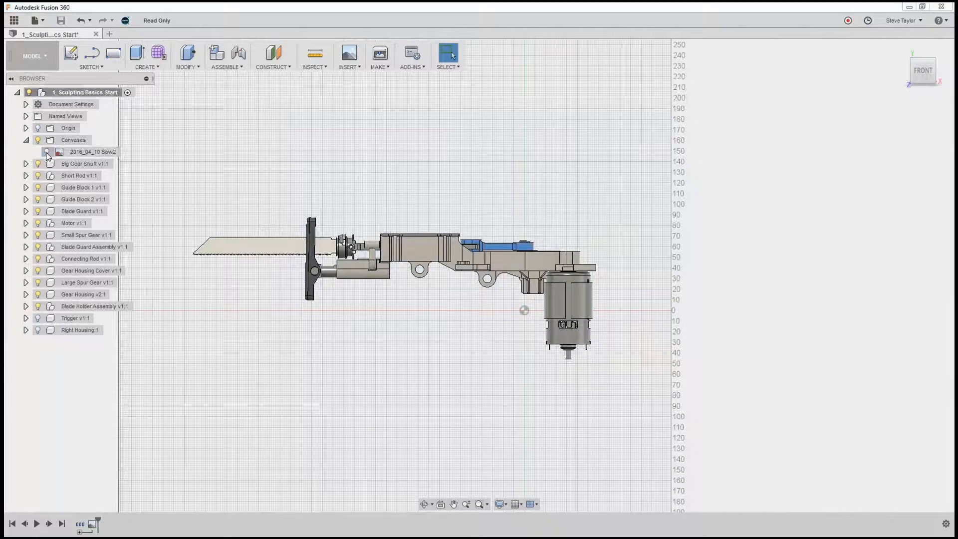
{"action": "left_click", "coordinate": [47, 152]}
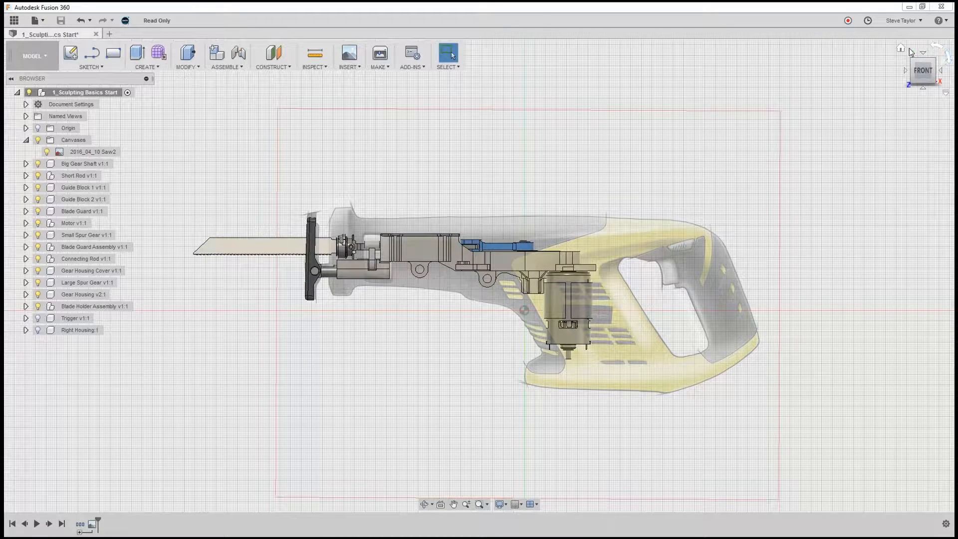
{"action": "left_click", "coordinate": [903, 51]}
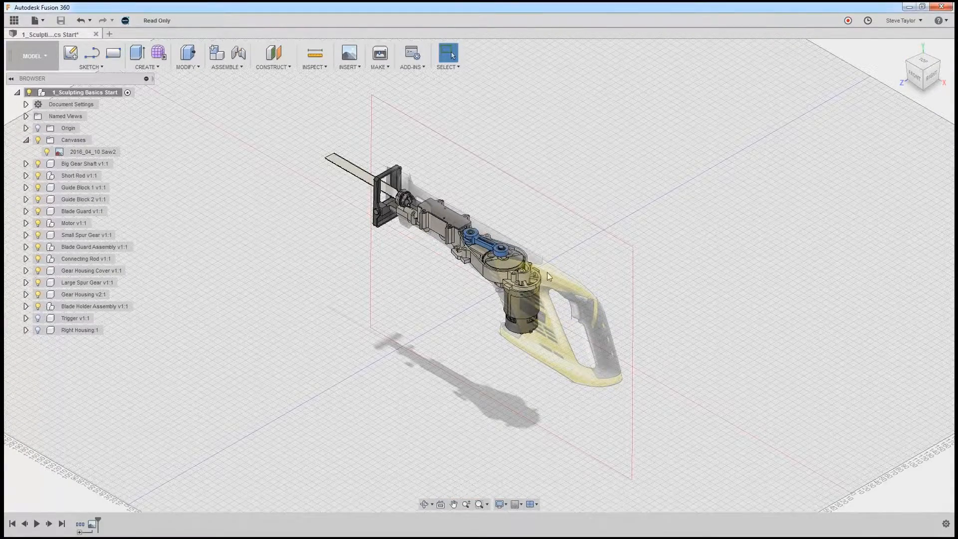
{"action": "left_click", "coordinate": [930, 77]}
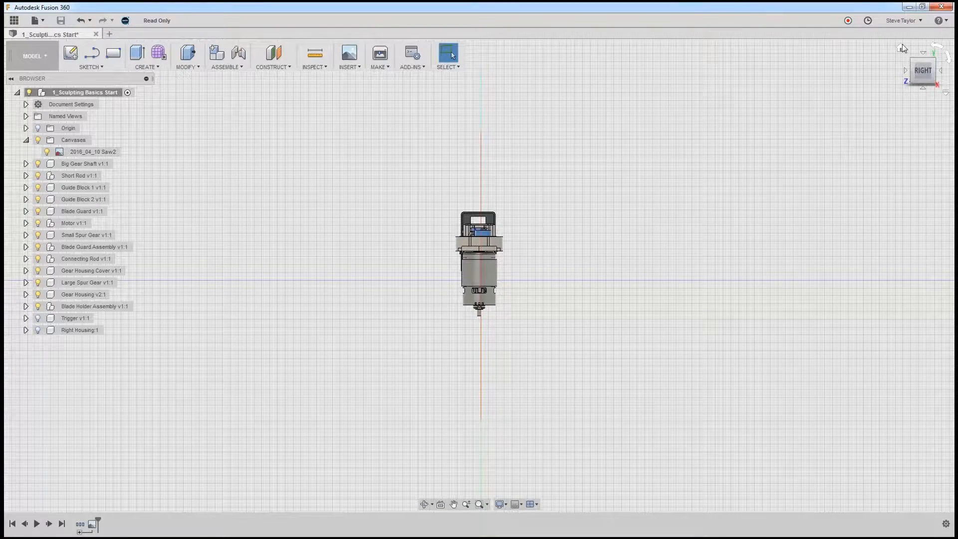
{"action": "left_click", "coordinate": [899, 48]}
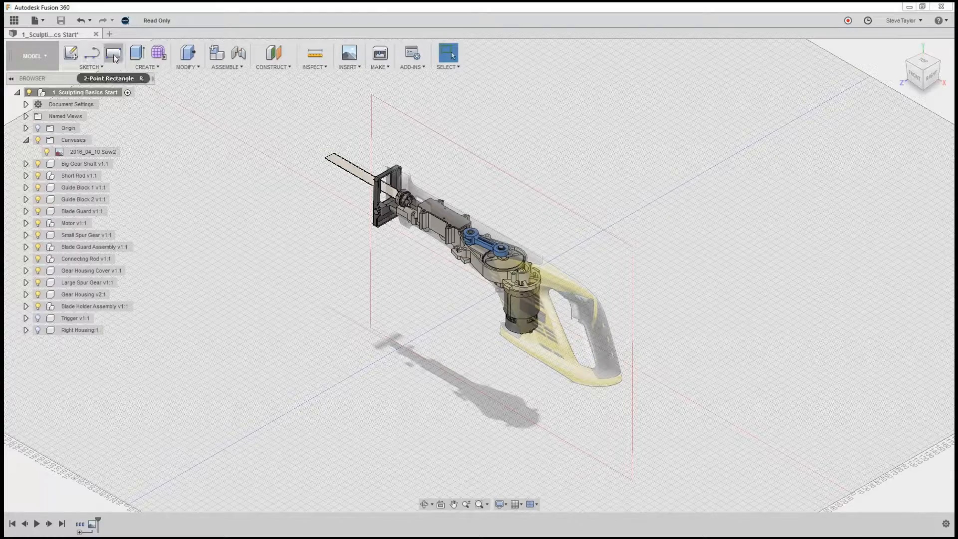
Step: Create a new form and acknowledge the notice about entering the Sculpt environment
{"action": "left_click", "coordinate": [157, 53]}
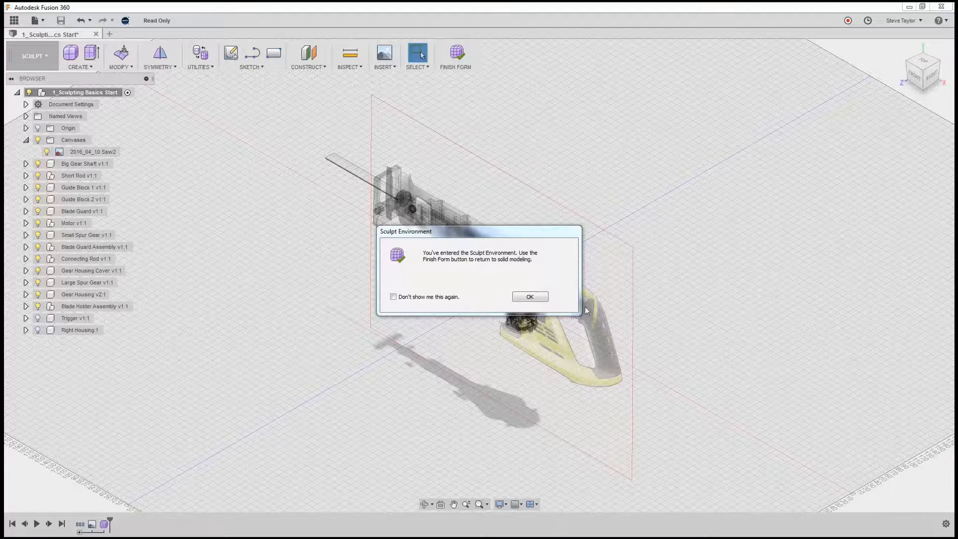
{"action": "left_click", "coordinate": [533, 298]}
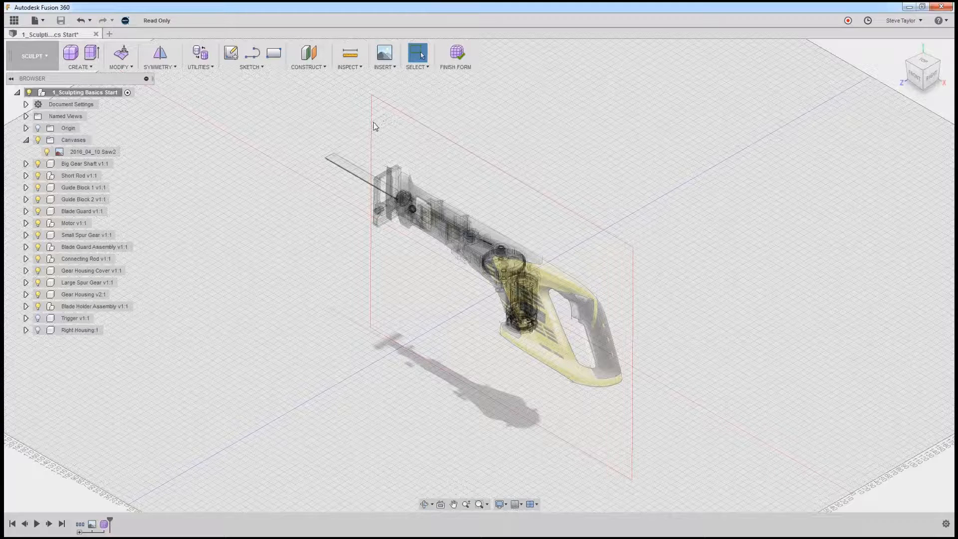
{"action": "left_click", "coordinate": [97, 68]}
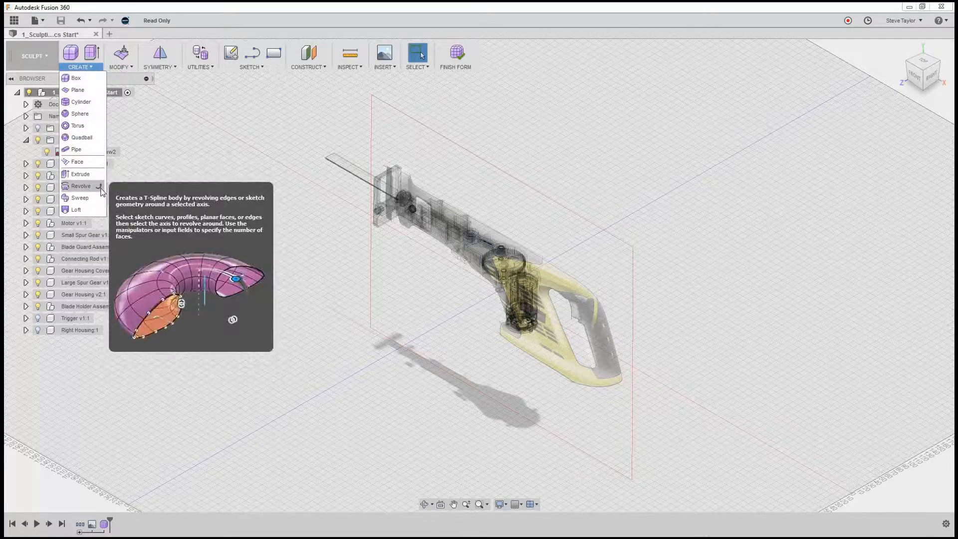
{"action": "left_click", "coordinate": [124, 62]}
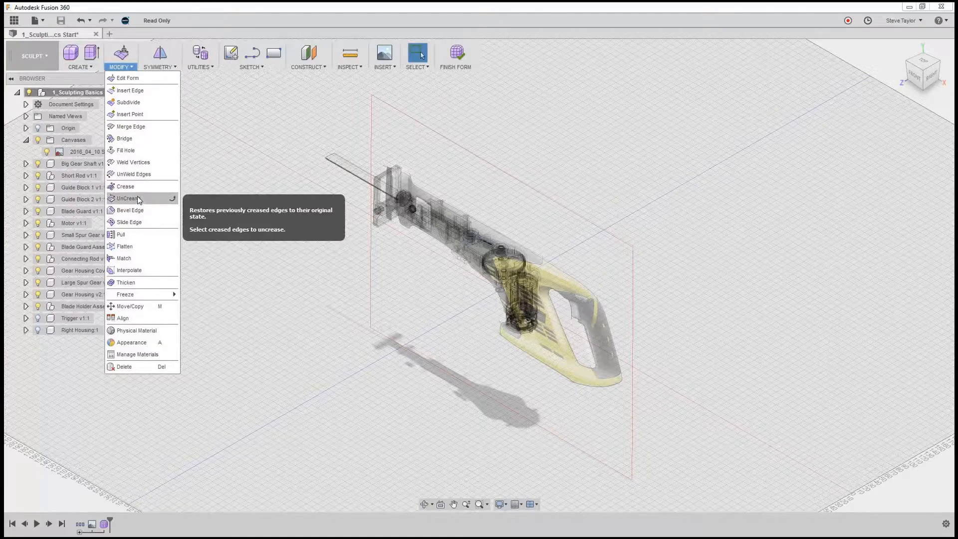
{"action": "left_click", "coordinate": [154, 67]}
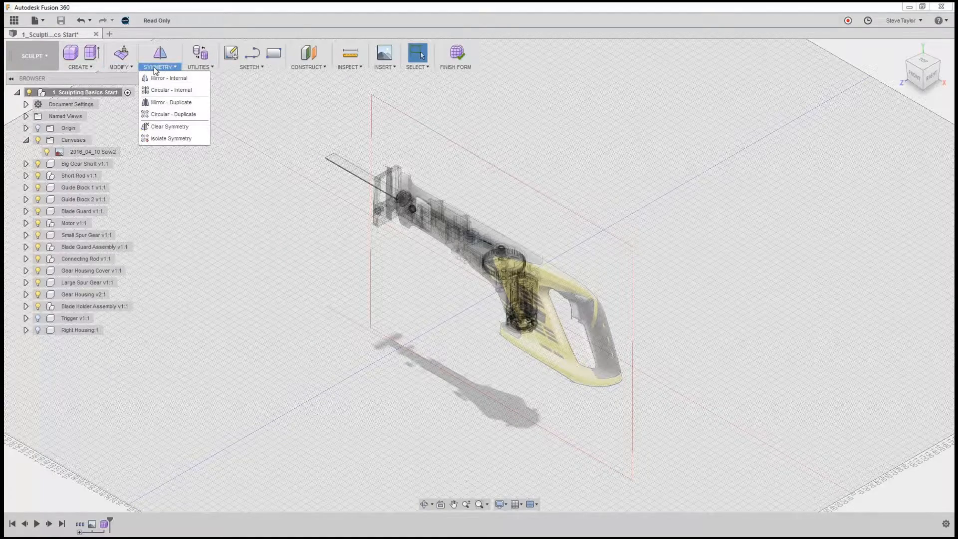
{"action": "left_click", "coordinate": [201, 66]}
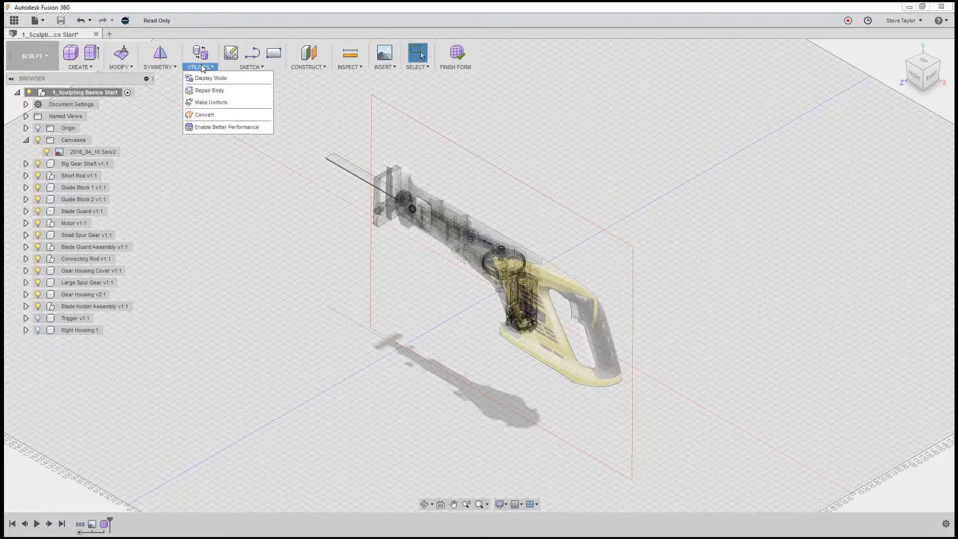
{"action": "left_click", "coordinate": [240, 67]}
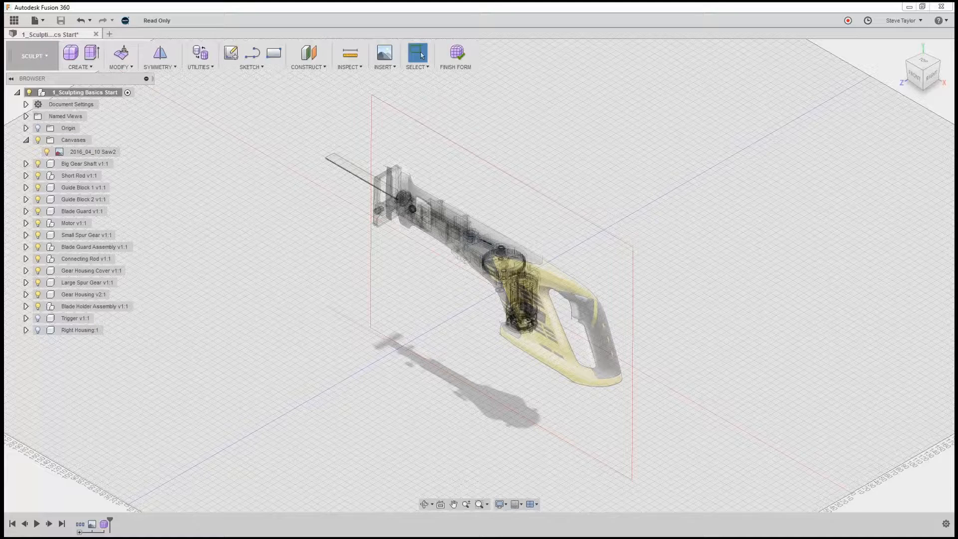
{"action": "left_click", "coordinate": [121, 67]}
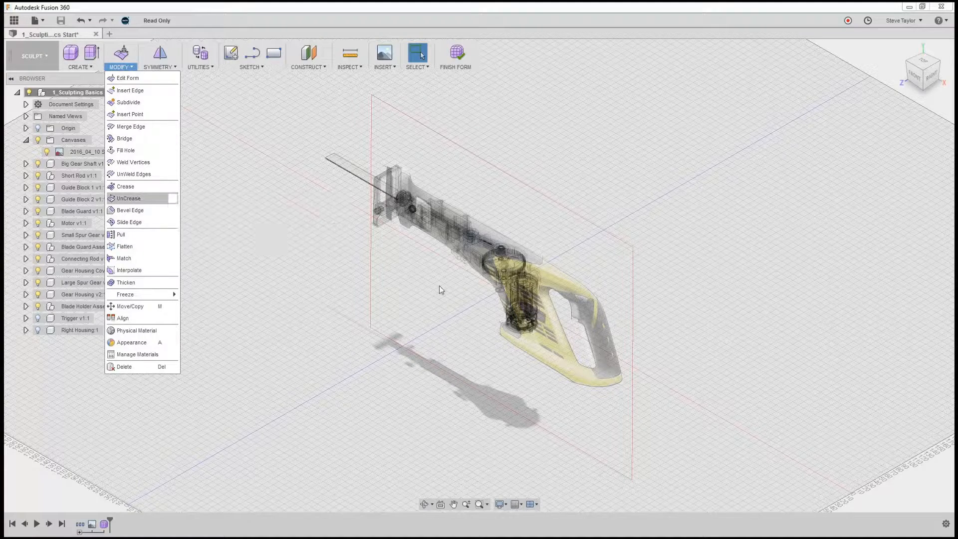
{"action": "key", "text": "Escape"}
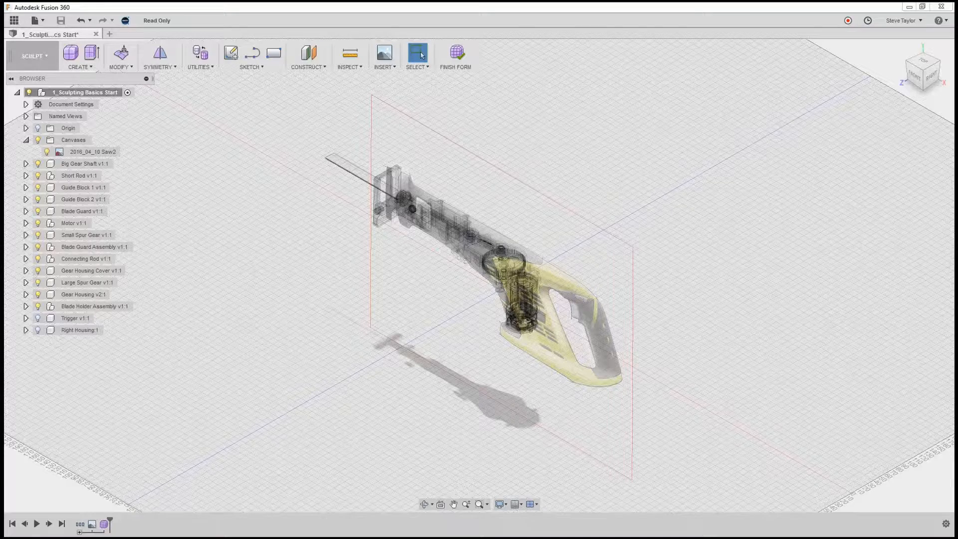
Step: Switch to the right view and start a sculpt Cylinder on the vertical origin plane facing that view
{"action": "left_click", "coordinate": [931, 78]}
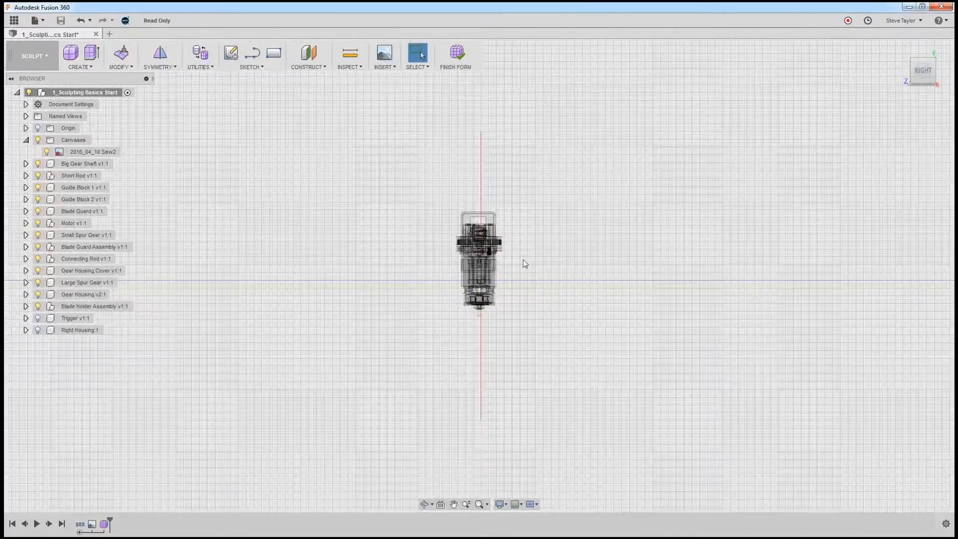
{"action": "scroll", "coordinate": [596, 267], "scroll_direction": "down", "scroll_amount": 3}
{"action": "scroll", "coordinate": [597, 267], "scroll_direction": "up", "scroll_amount": 1}
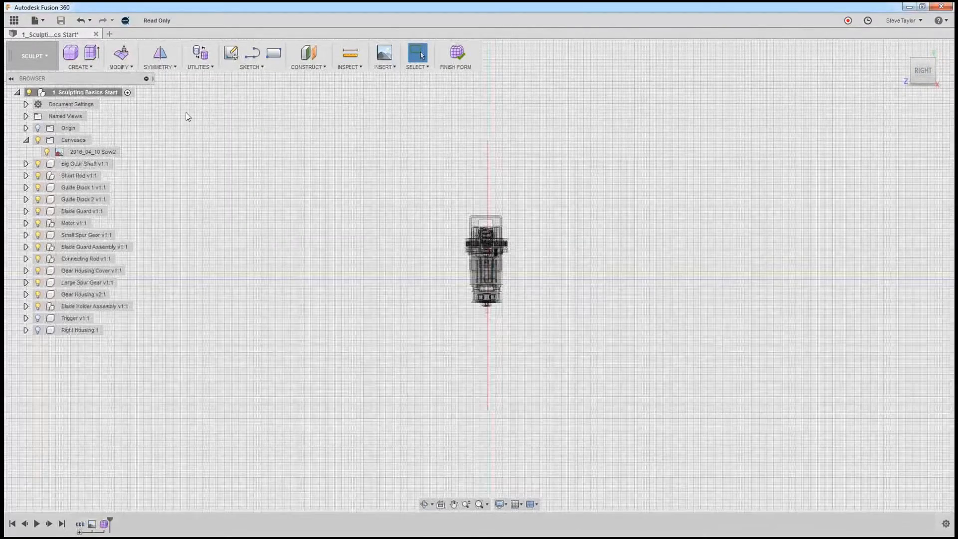
{"action": "left_click", "coordinate": [93, 66]}
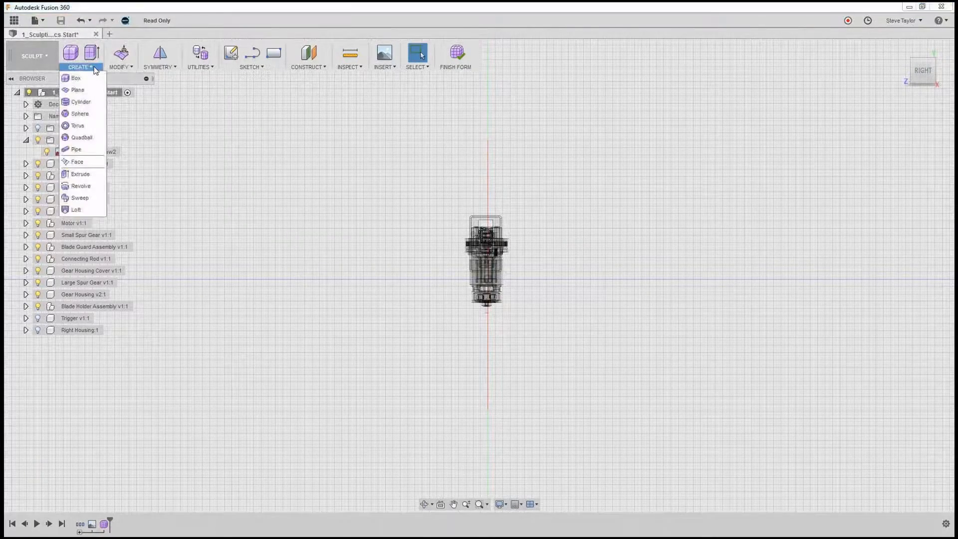
{"action": "left_click", "coordinate": [80, 102]}
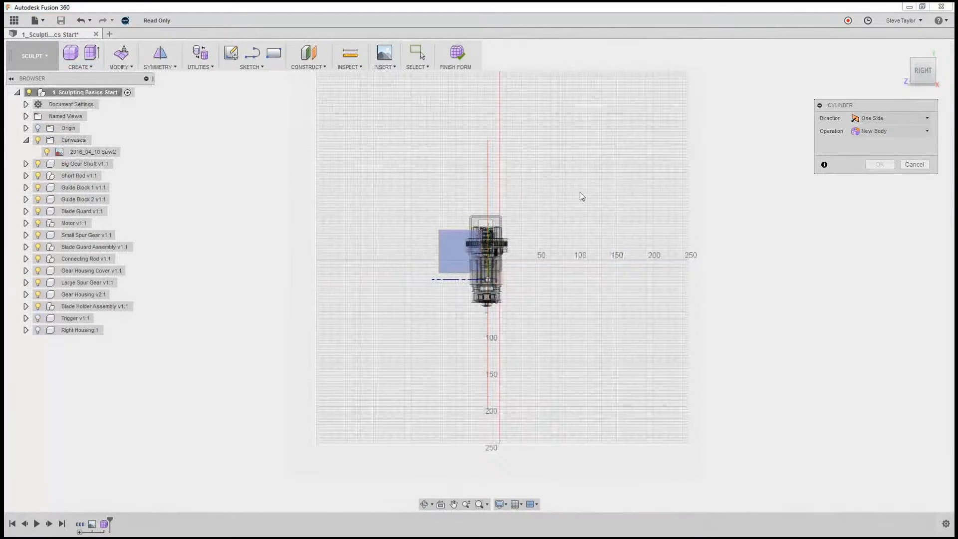
{"action": "left_click", "coordinate": [448, 253]}
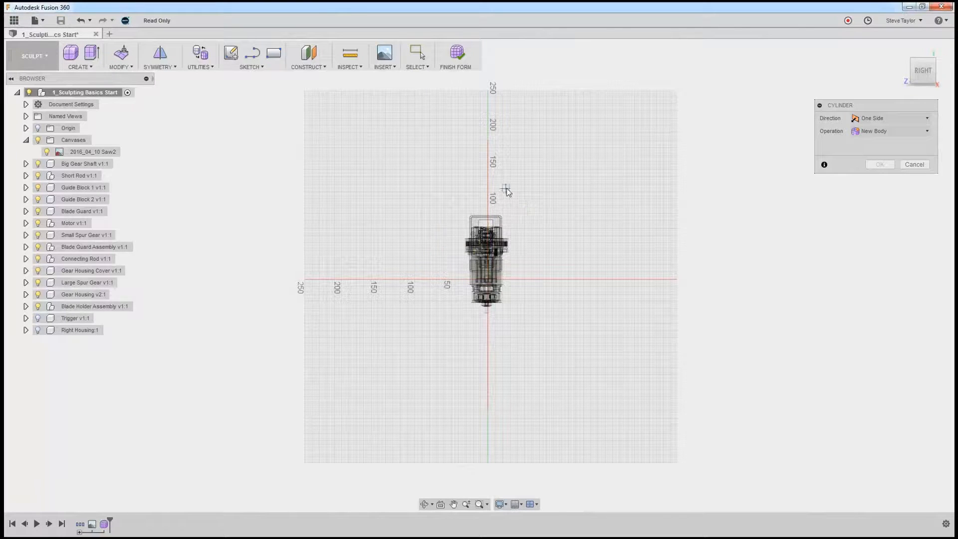
Step: Centre the cylinder on the vertical axis about 130 mm above the origin and draw its diameter at about 66 mm
{"action": "left_click", "coordinate": [524, 505]}
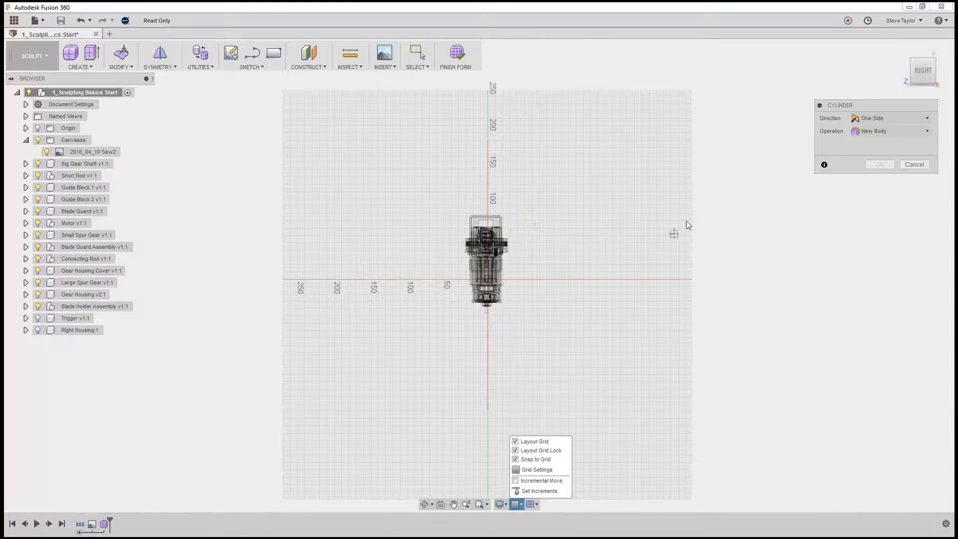
{"action": "scroll", "coordinate": [476, 202], "scroll_direction": "up", "scroll_amount": 2}
{"action": "scroll", "coordinate": [476, 202], "scroll_direction": "up", "scroll_amount": 4}
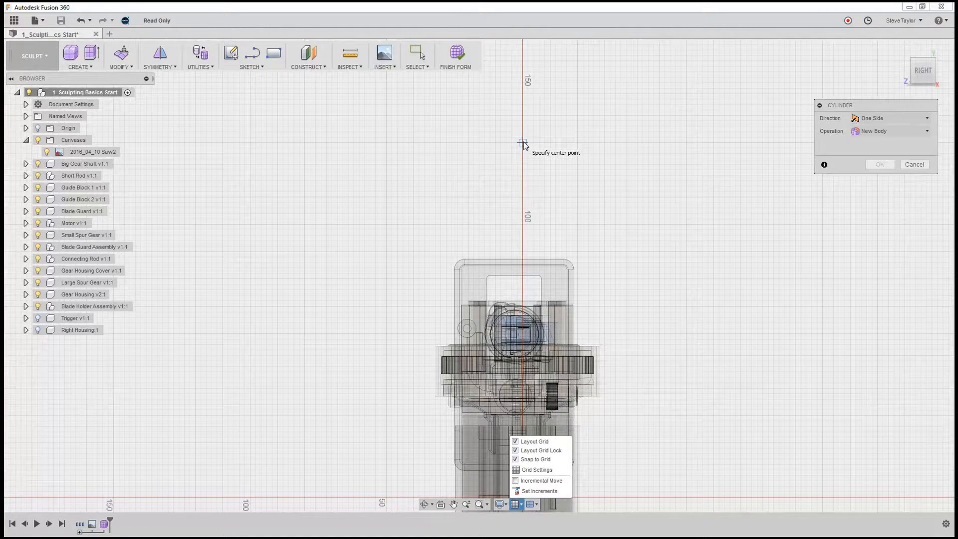
{"action": "left_click", "coordinate": [522, 142]}
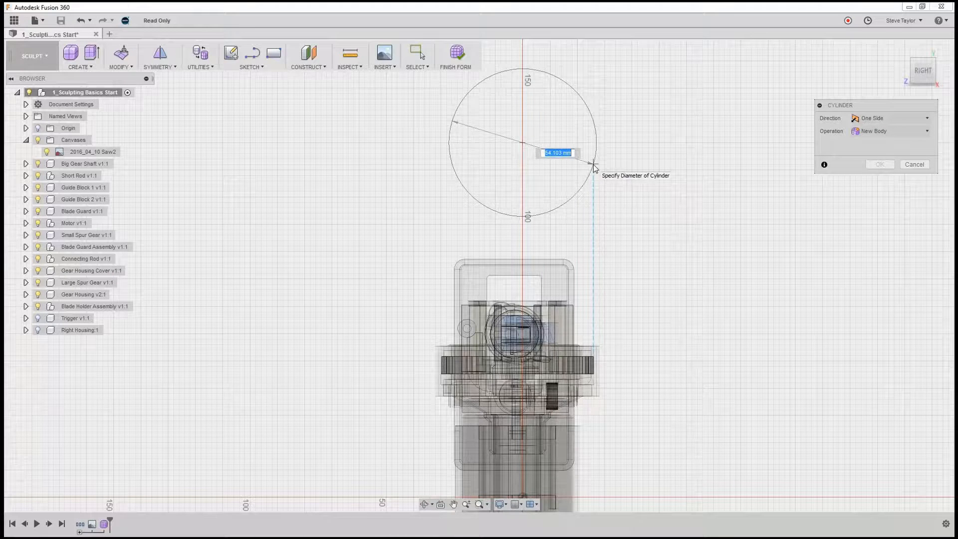
{"action": "type", "text": "30"}
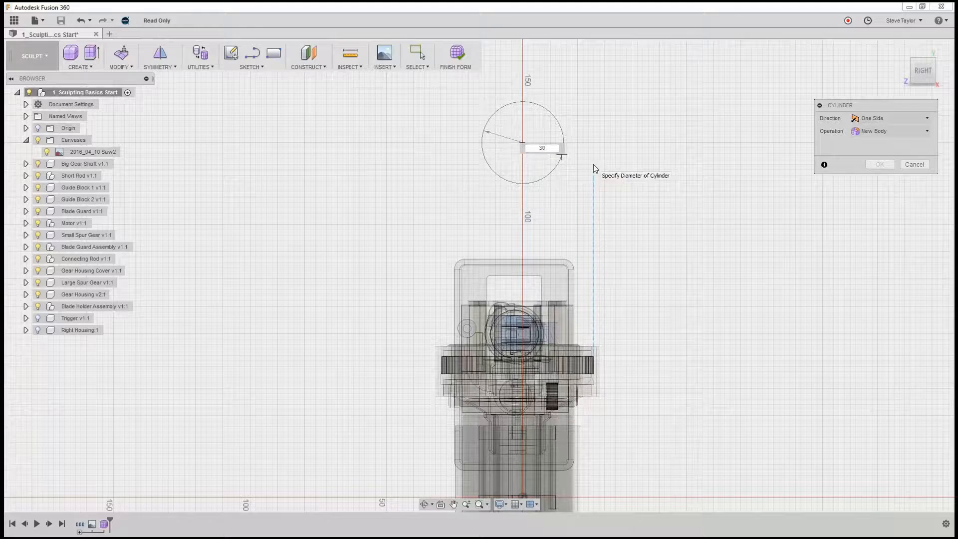
{"action": "key", "text": "Tab"}
{"action": "left_click", "coordinate": [610, 165]}
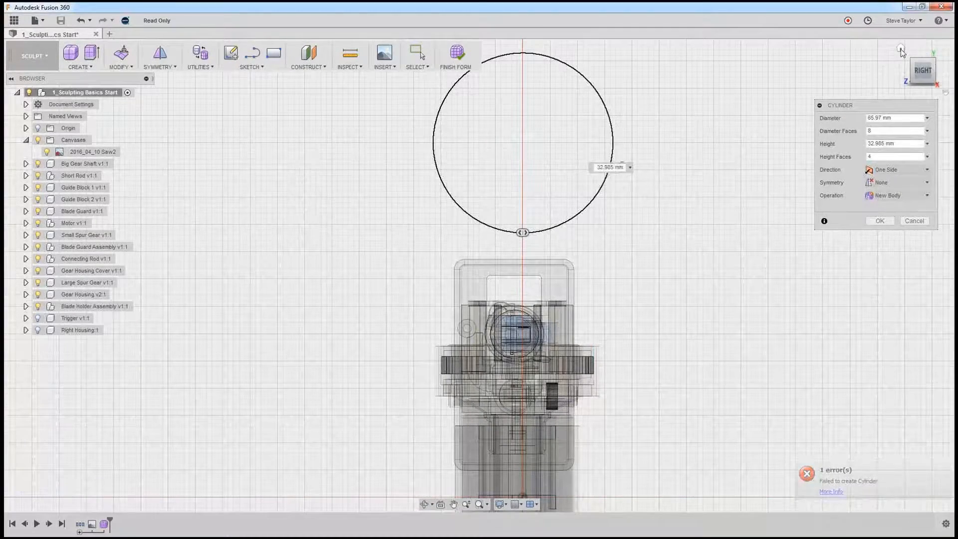
Step: Return to the home view and set the cylinder's height to 30 mm
{"action": "left_click", "coordinate": [900, 49]}
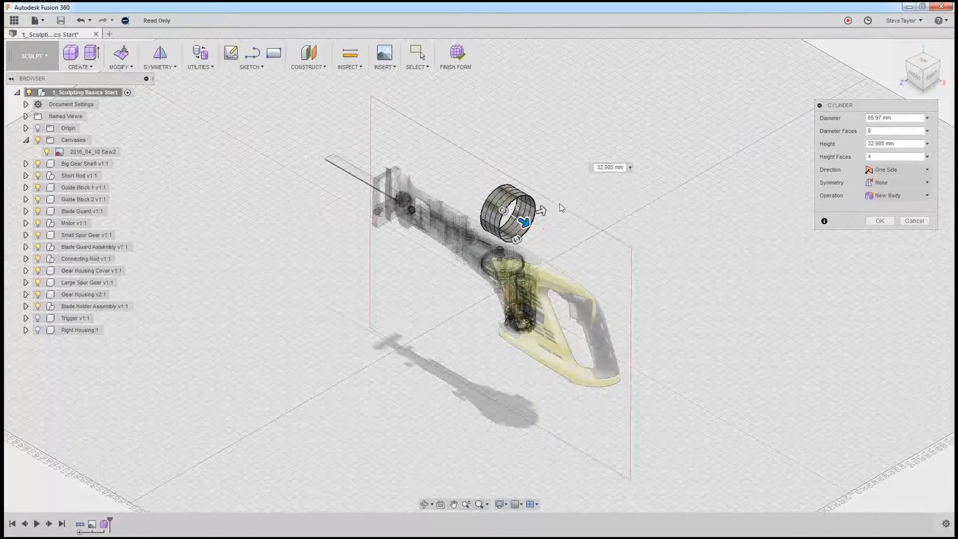
{"action": "left_click", "coordinate": [599, 168]}
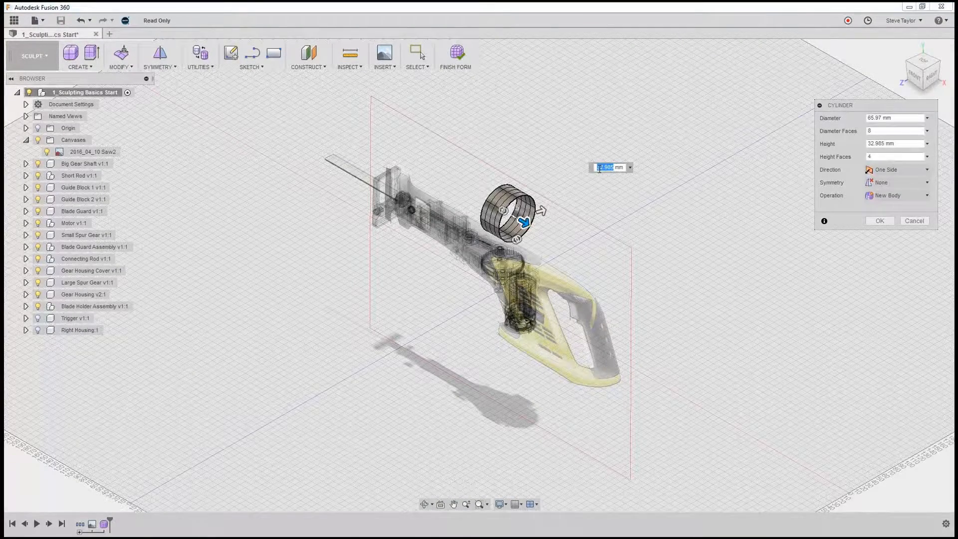
{"action": "left_click_drag", "start_coordinate": [599, 168], "coordinate": [601, 170]}
{"action": "type", "text": "0"}
{"action": "key", "text": "Return"}
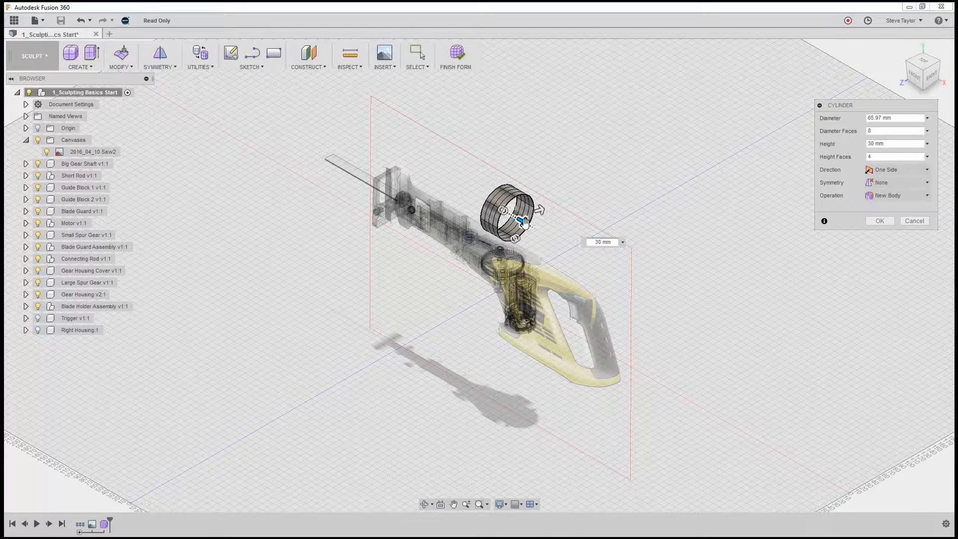
Step: Stretch the cylinder along its axis to about 109 mm and set its height to exactly 100 mm
{"action": "left_click_drag", "start_coordinate": [523, 221], "coordinate": [573, 256]}
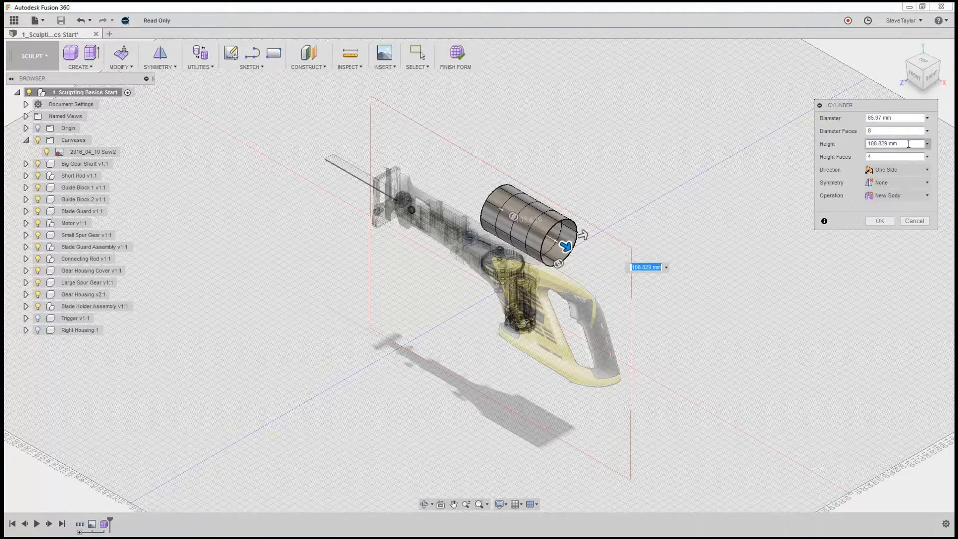
{"action": "left_click", "coordinate": [893, 144]}
{"action": "type", "text": "100"}
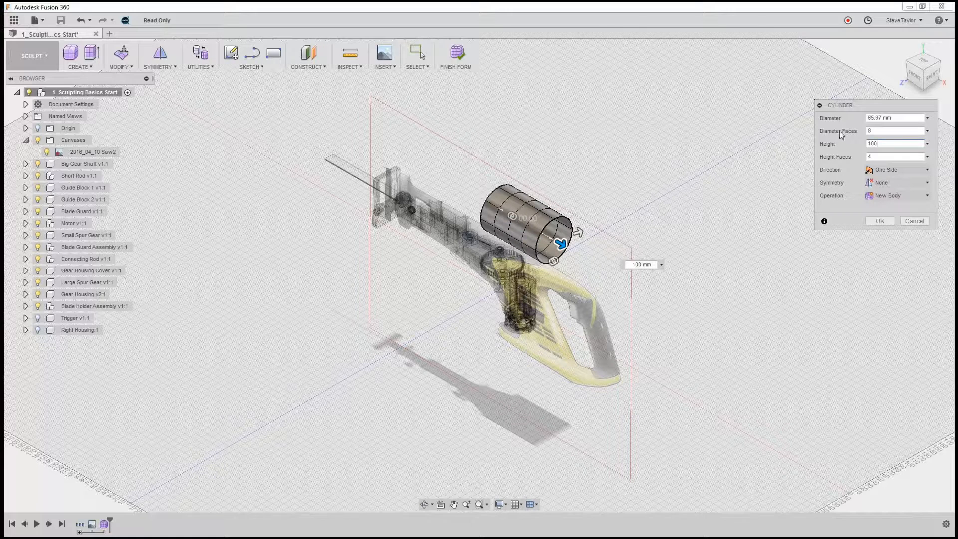
Step: Try 16 diameter faces and 6 height faces on the cylinder, and bring them back to 8 and 4
{"action": "left_click", "coordinate": [866, 131]}
{"action": "type", "text": "16"}
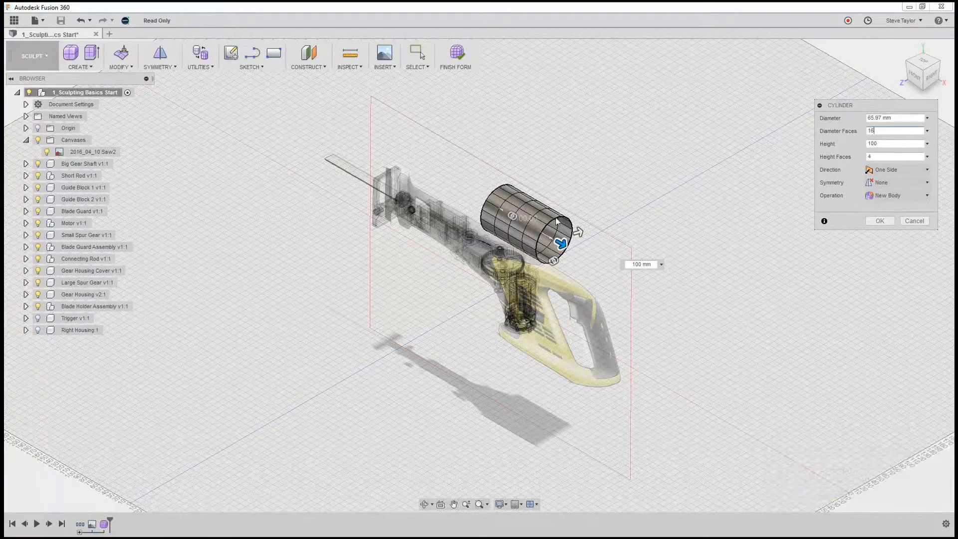
{"action": "left_click_drag", "start_coordinate": [876, 158], "coordinate": [863, 157]}
{"action": "type", "text": "6"}
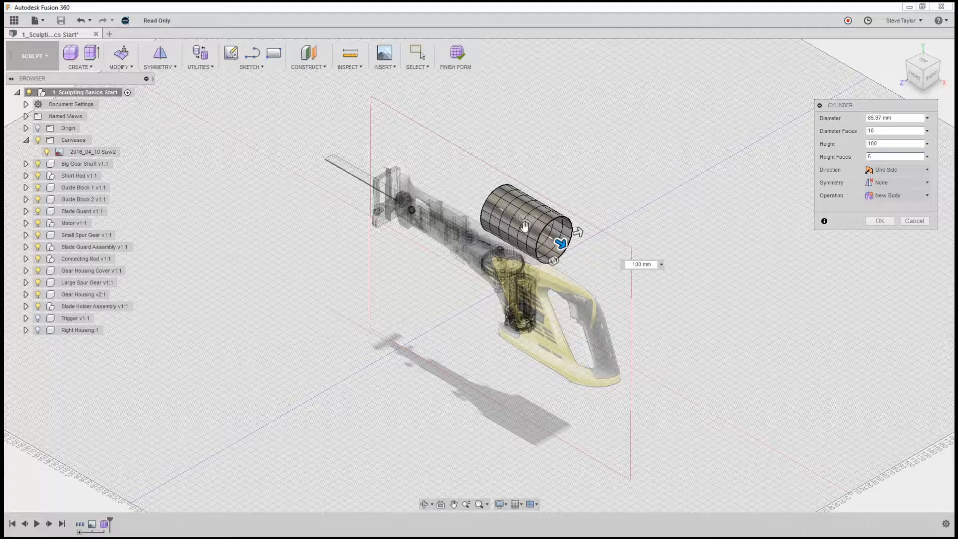
{"action": "left_click_drag", "start_coordinate": [525, 226], "coordinate": [513, 217]}
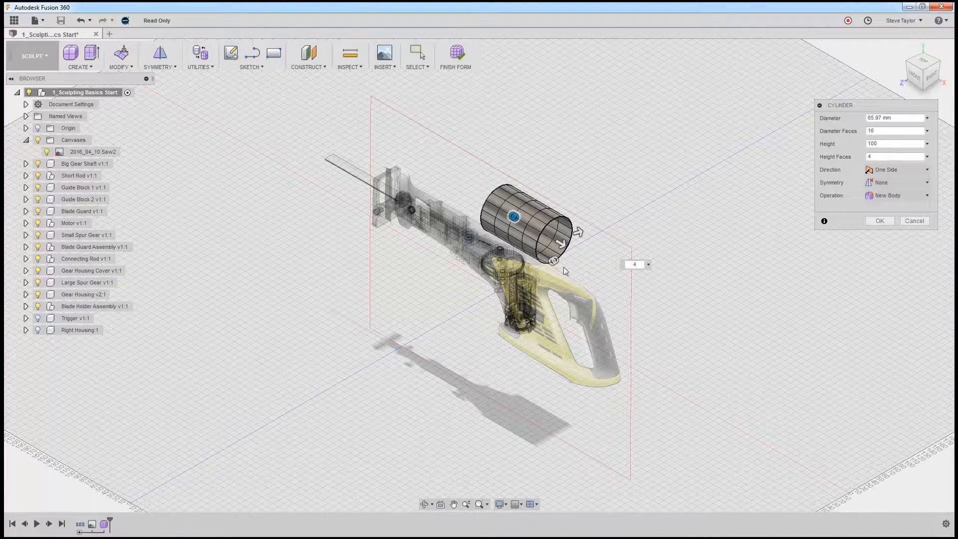
{"action": "mouse_move", "coordinate": [553, 260]}
{"action": "left_mouse_down"}
{"action": "mouse_move", "coordinate": [538, 243]}
{"action": "mouse_move", "coordinate": [541, 230]}
{"action": "mouse_move", "coordinate": [557, 252]}
{"action": "left_mouse_up"}
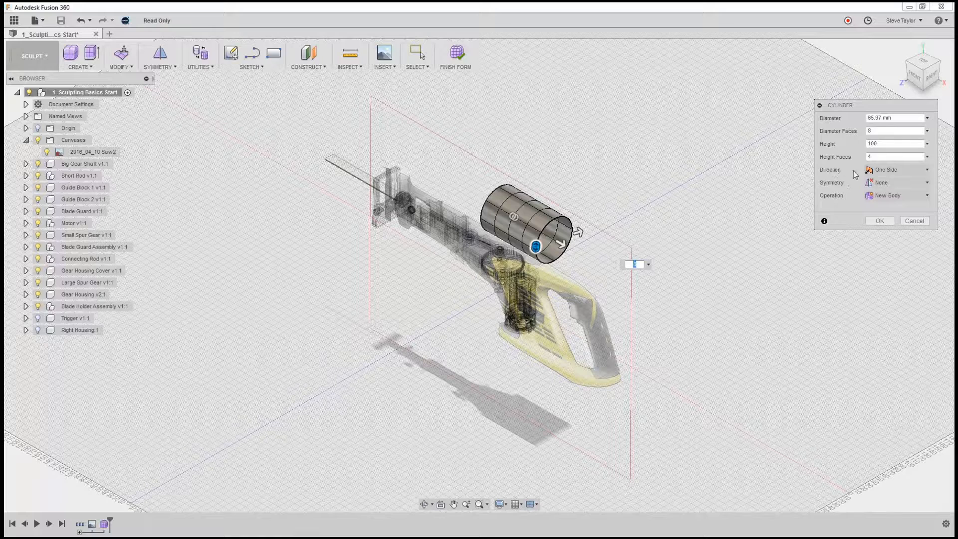
{"action": "left_click", "coordinate": [916, 171]}
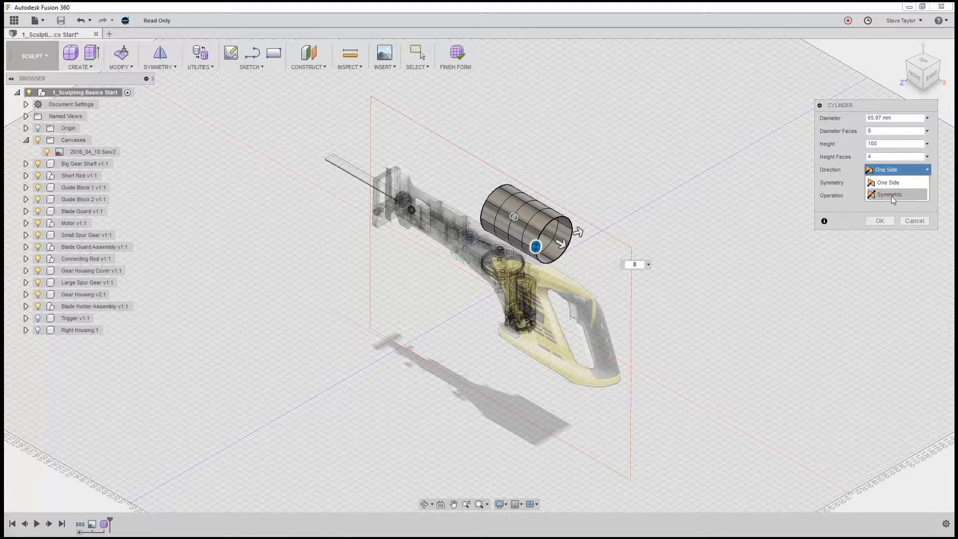
{"action": "left_click", "coordinate": [845, 220]}
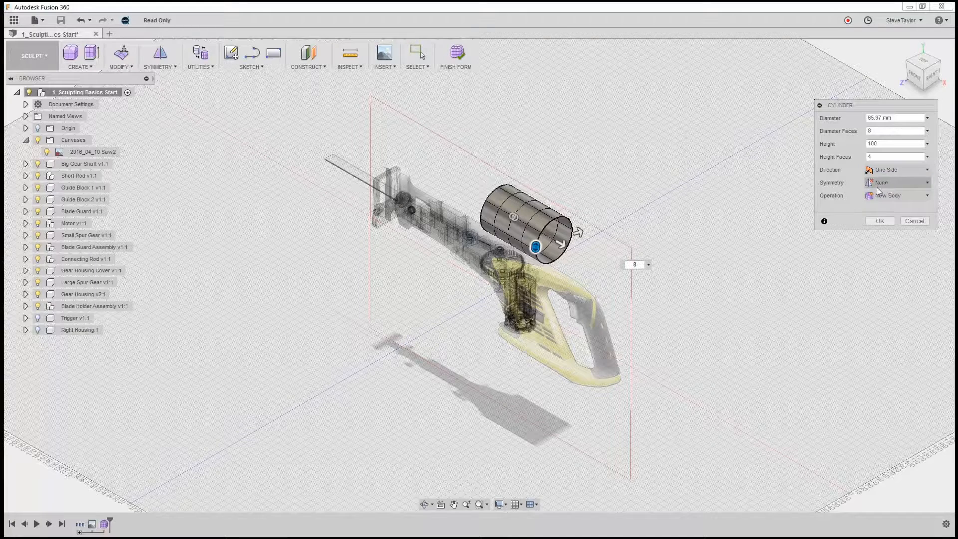
{"action": "left_click", "coordinate": [893, 184]}
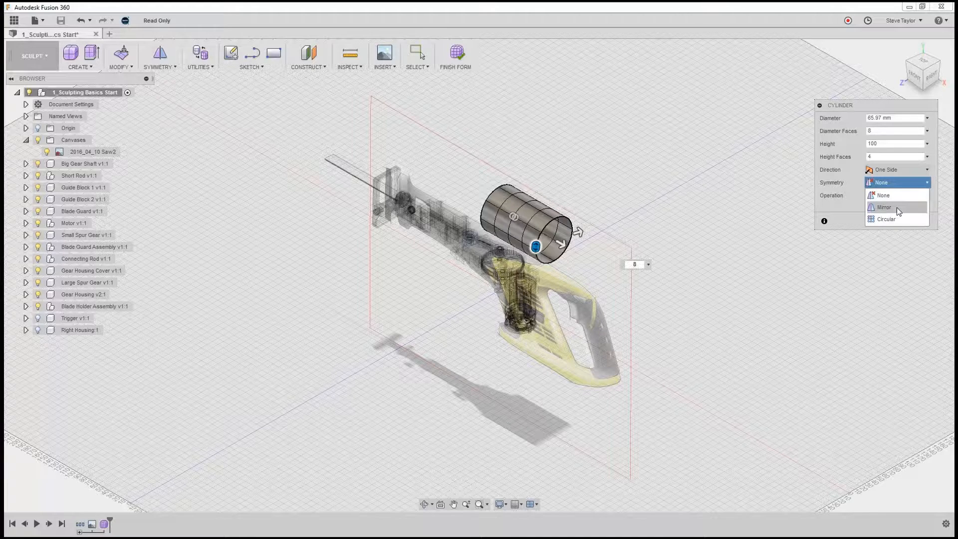
{"action": "left_click", "coordinate": [833, 208]}
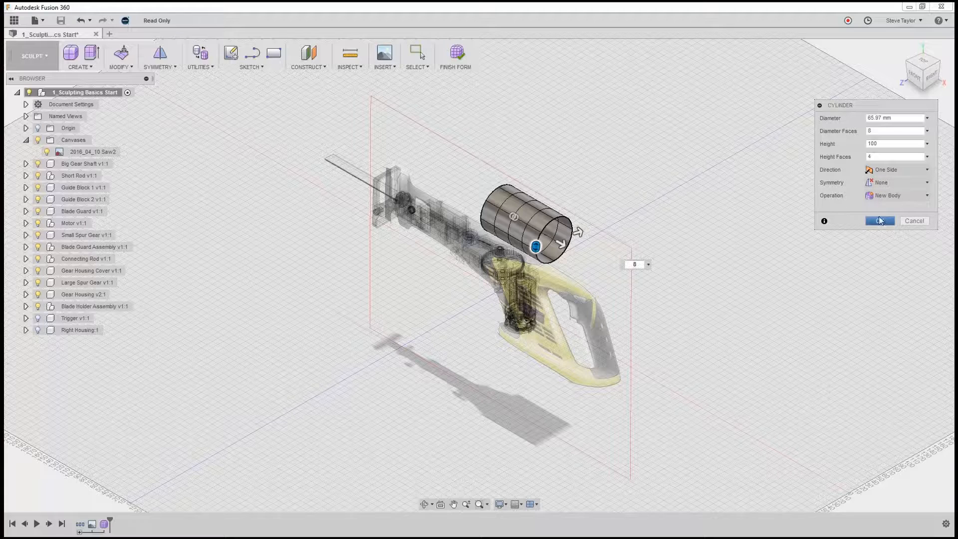
Step: Try a 30 mm cylinder diameter, replace it with a larger one close to the drawn size, and accept the cylinder as a new body
{"action": "left_click", "coordinate": [908, 118]}
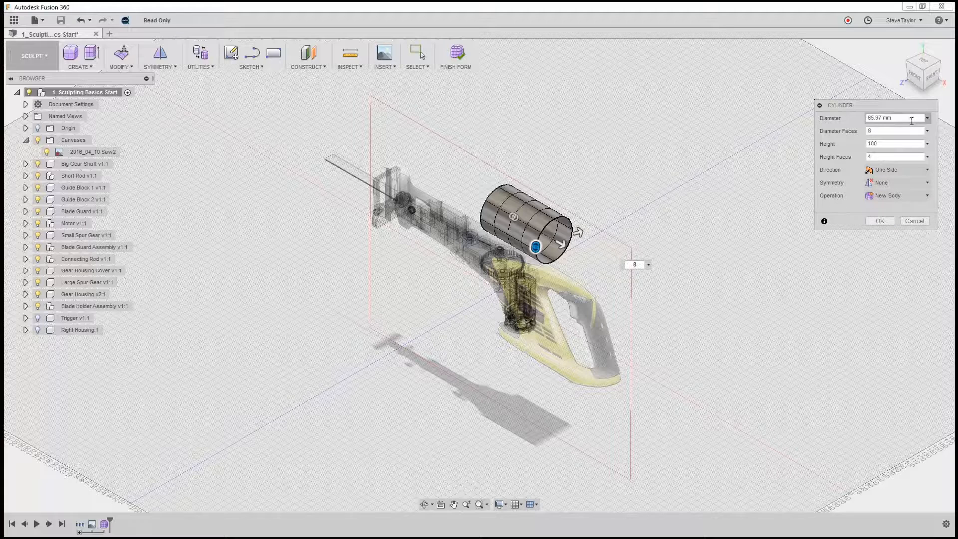
{"action": "left_click_drag", "start_coordinate": [901, 119], "coordinate": [846, 120]}
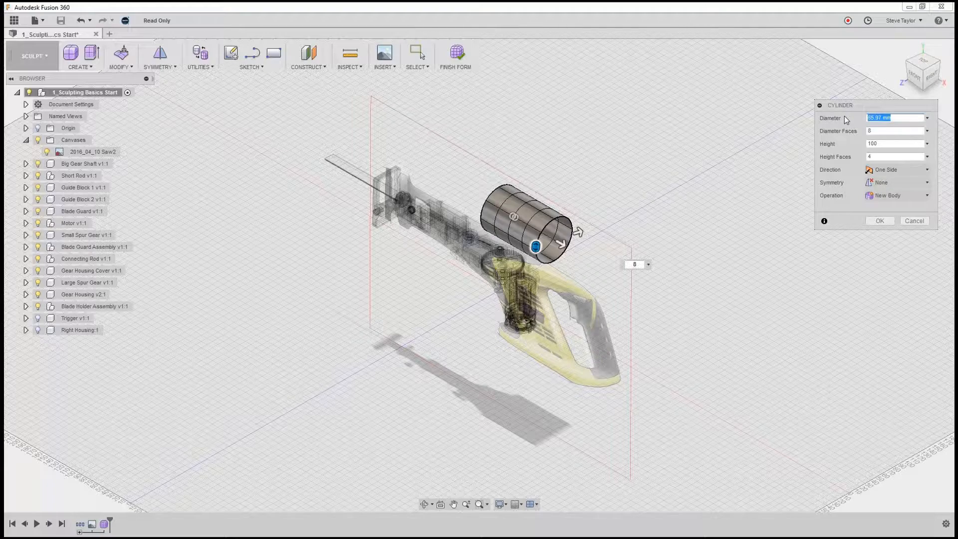
{"action": "type", "text": "30"}
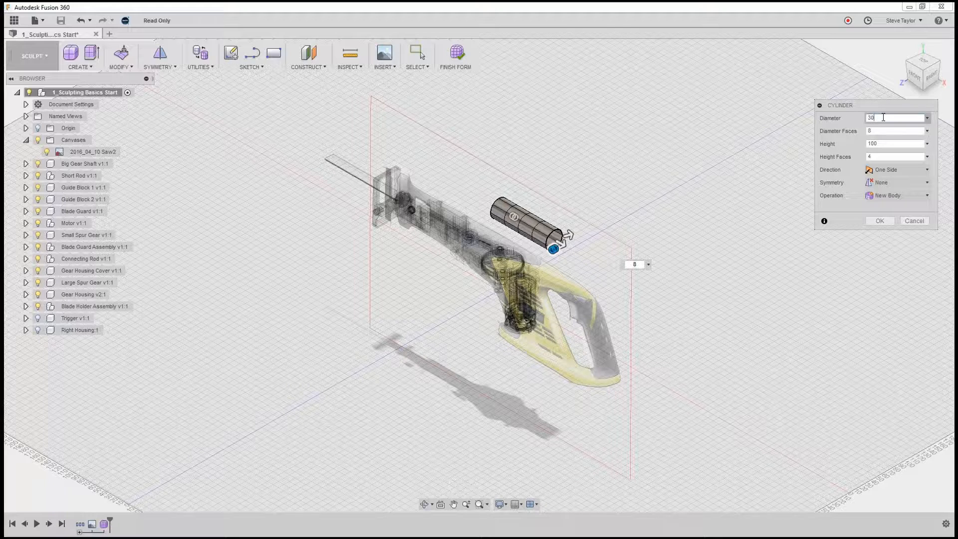
{"action": "left_click_drag", "start_coordinate": [883, 117], "coordinate": [849, 119]}
{"action": "left_click", "coordinate": [878, 221]}
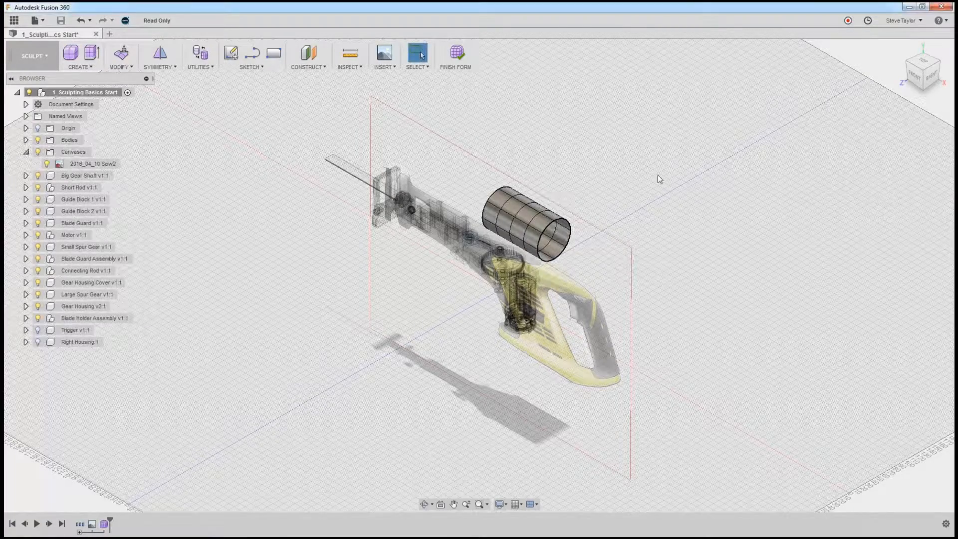
Step: Start Edit Form on the cylinder and select a single face, a single edge and a single vertex in turn
{"action": "scroll", "coordinate": [512, 226], "scroll_direction": "up", "scroll_amount": 5}
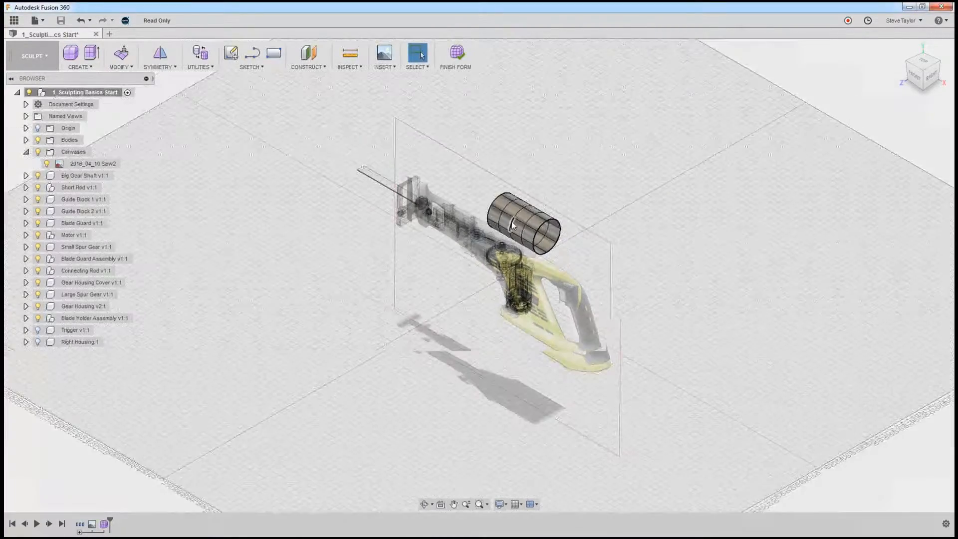
{"action": "scroll", "coordinate": [502, 210], "scroll_direction": "up", "scroll_amount": 3}
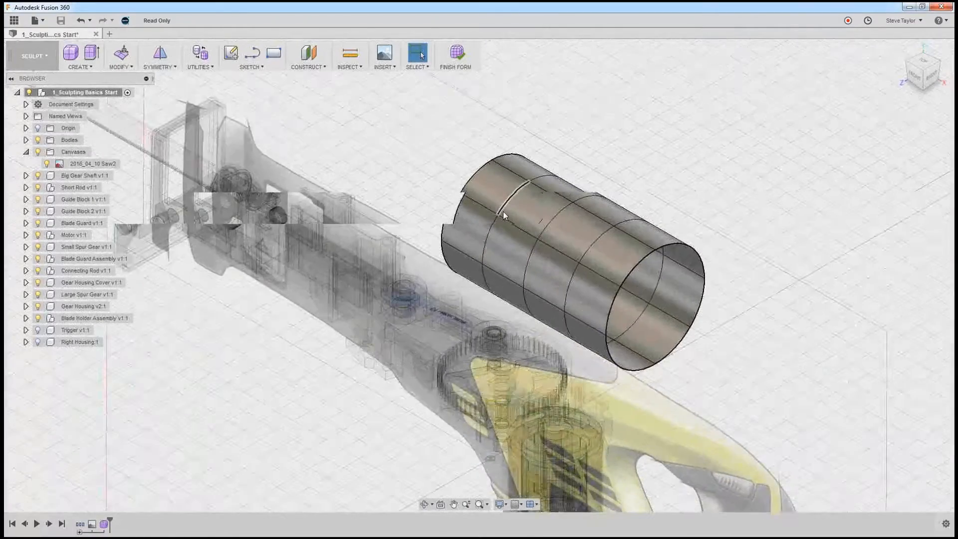
{"action": "scroll", "coordinate": [502, 210], "scroll_direction": "down", "scroll_amount": 3}
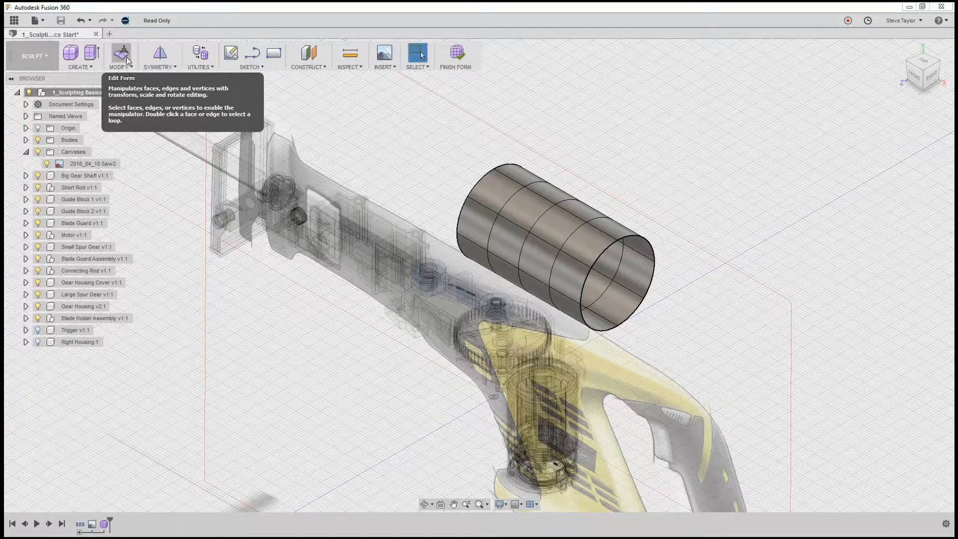
{"action": "right_click", "coordinate": [680, 137]}
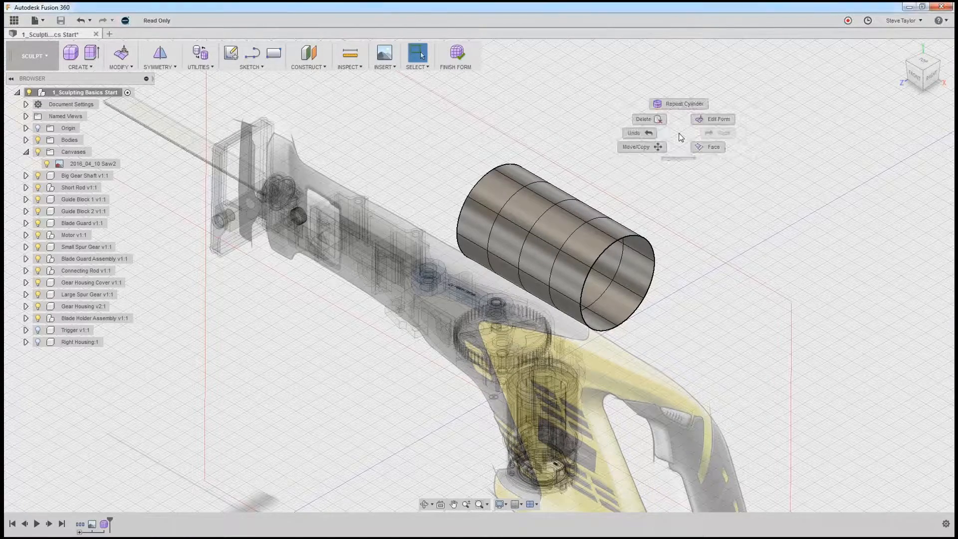
{"action": "left_click", "coordinate": [704, 118]}
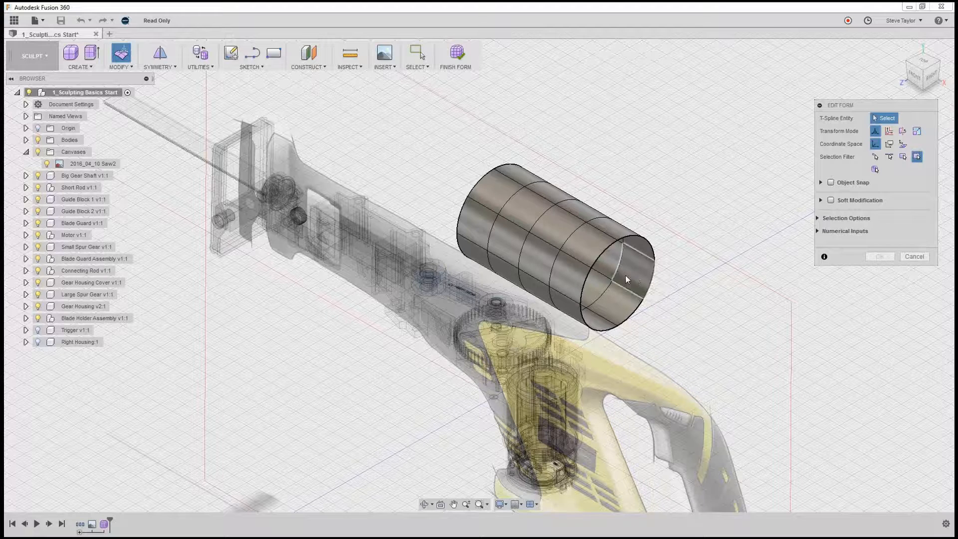
{"action": "left_click", "coordinate": [554, 229]}
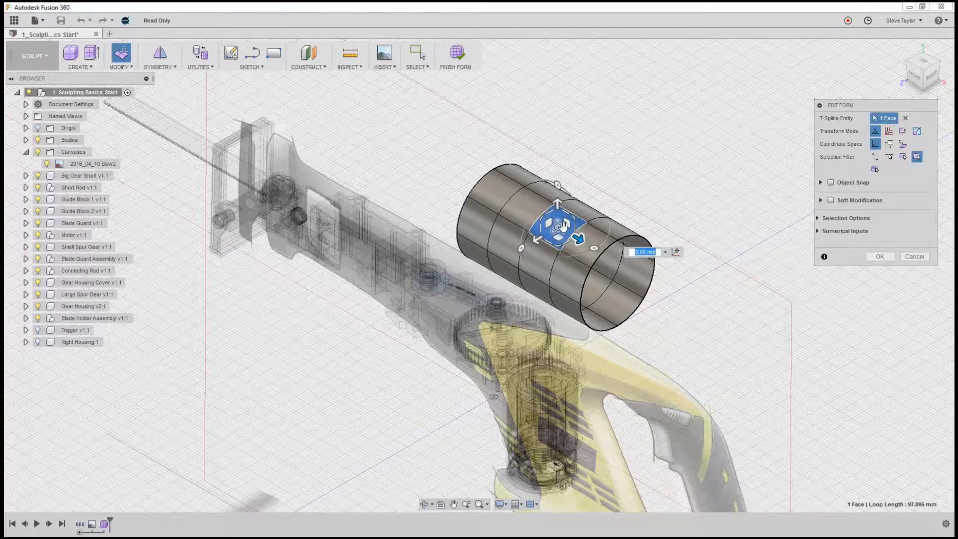
{"action": "left_click", "coordinate": [604, 236]}
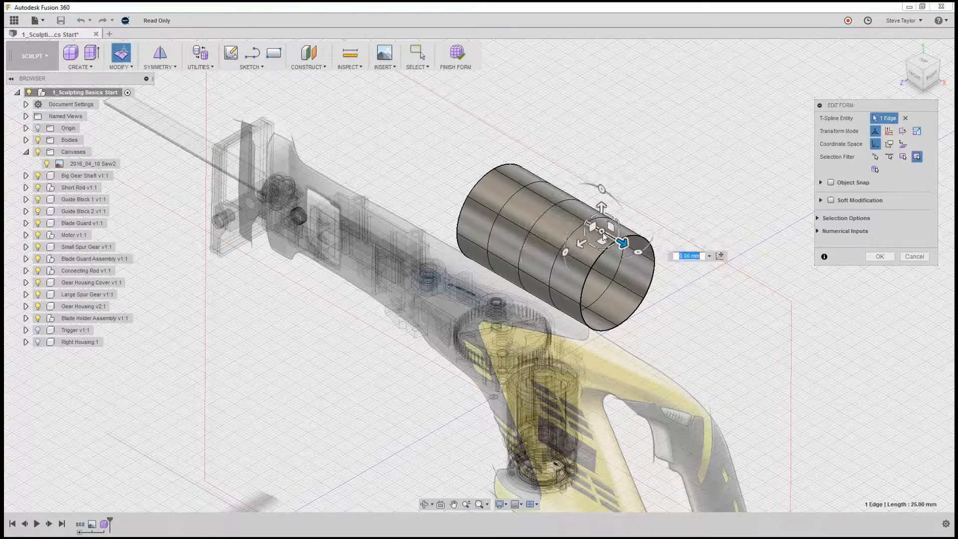
{"action": "left_click", "coordinate": [554, 208]}
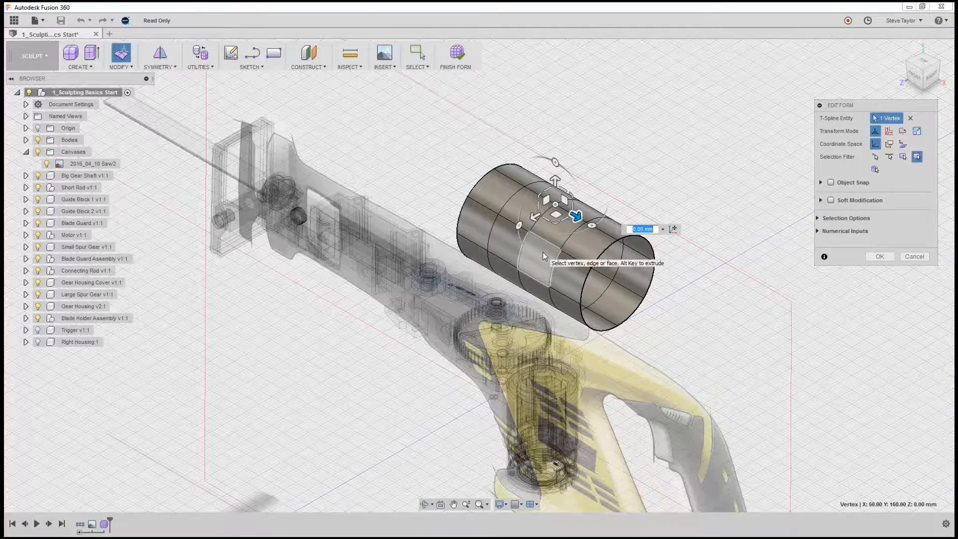
Step: Select three adjacent faces in the upper lengthwise row of the cylinder
{"action": "left_click", "coordinate": [588, 250]}
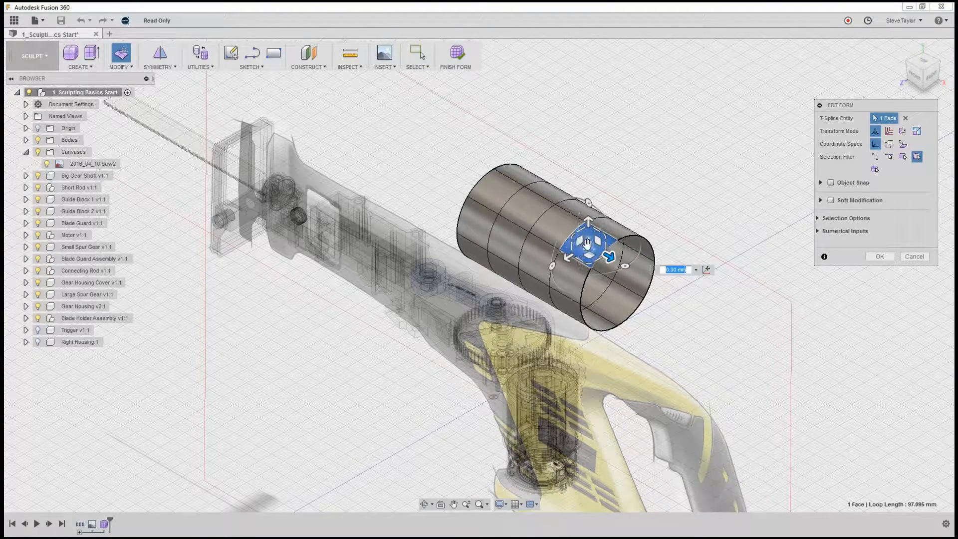
{"action": "left_click", "coordinate": [562, 230], "text": "shift"}
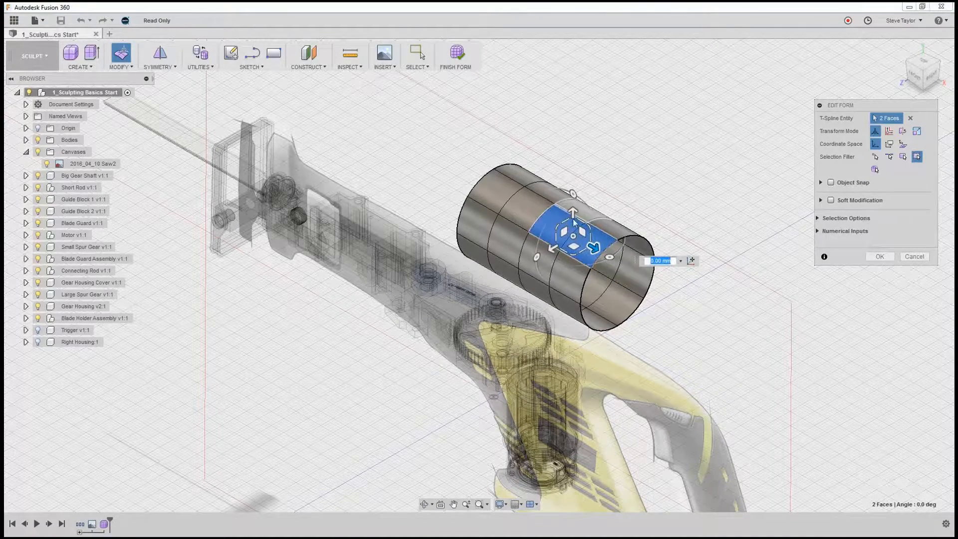
{"action": "left_click", "coordinate": [524, 217], "text": "shift"}
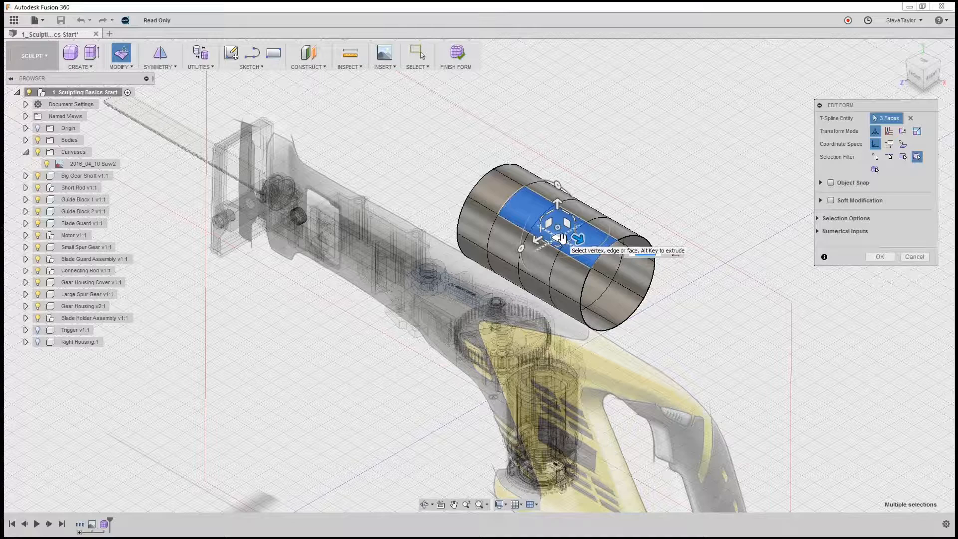
Step: Select a circumferential edge loop near the cylinder's open end, and replace it with a lengthwise edge loop
{"action": "left_click", "coordinate": [553, 274]}
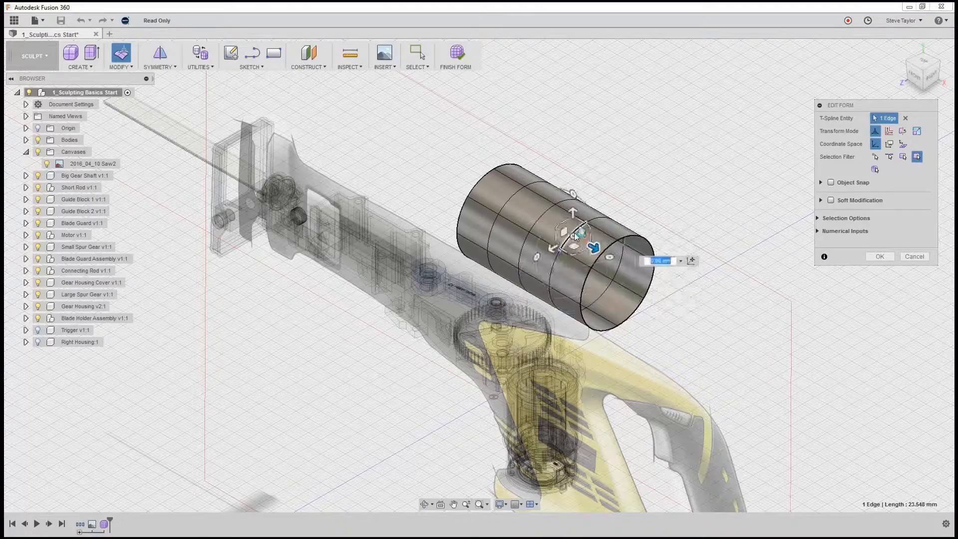
{"action": "double_click", "coordinate": [575, 235]}
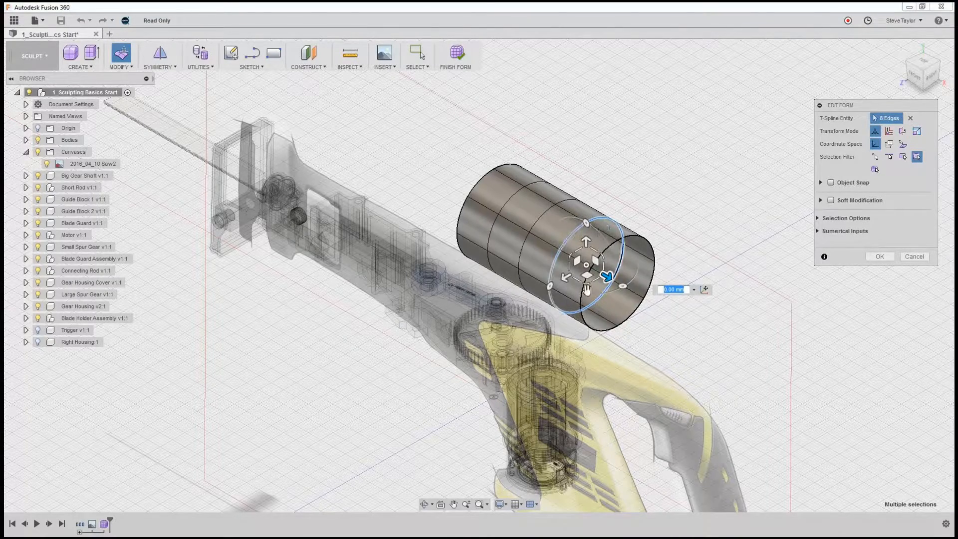
{"action": "double_click", "coordinate": [547, 246]}
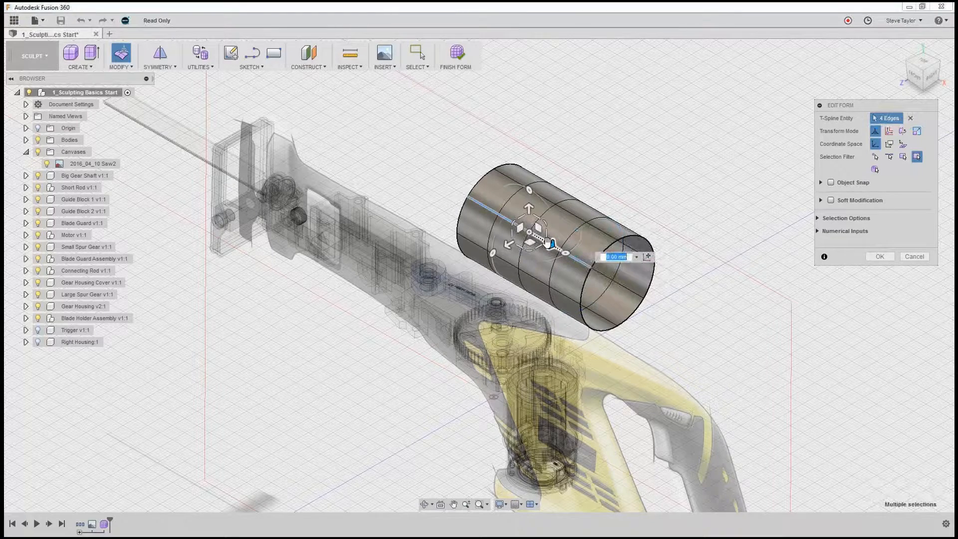
Step: Select the full ring of faces at the cylinder's open end, and replace it with a lengthwise row of side faces
{"action": "left_click", "coordinate": [570, 286]}
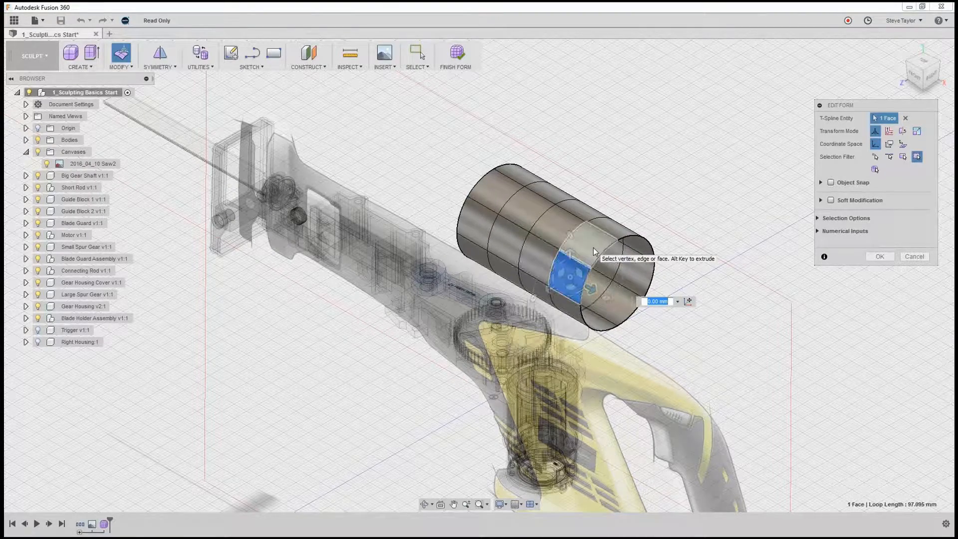
{"action": "left_click", "coordinate": [594, 247], "text": "shift"}
{"action": "double_click", "coordinate": [594, 248]}
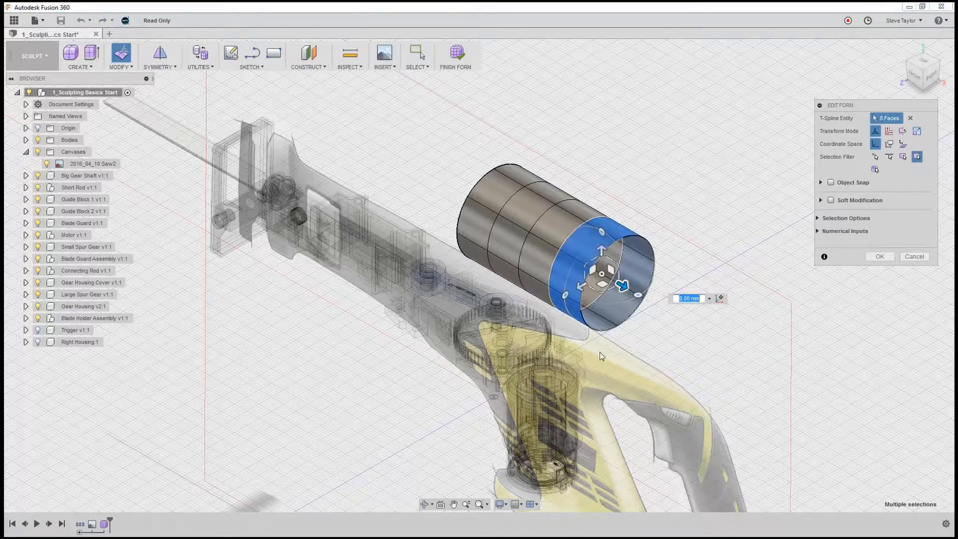
{"action": "left_click", "coordinate": [533, 265]}
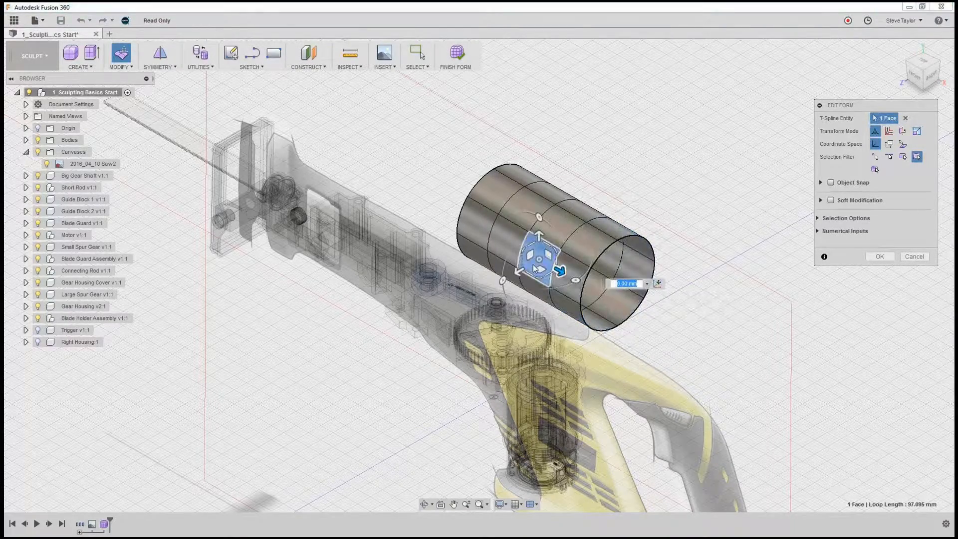
{"action": "double_click", "coordinate": [512, 242]}
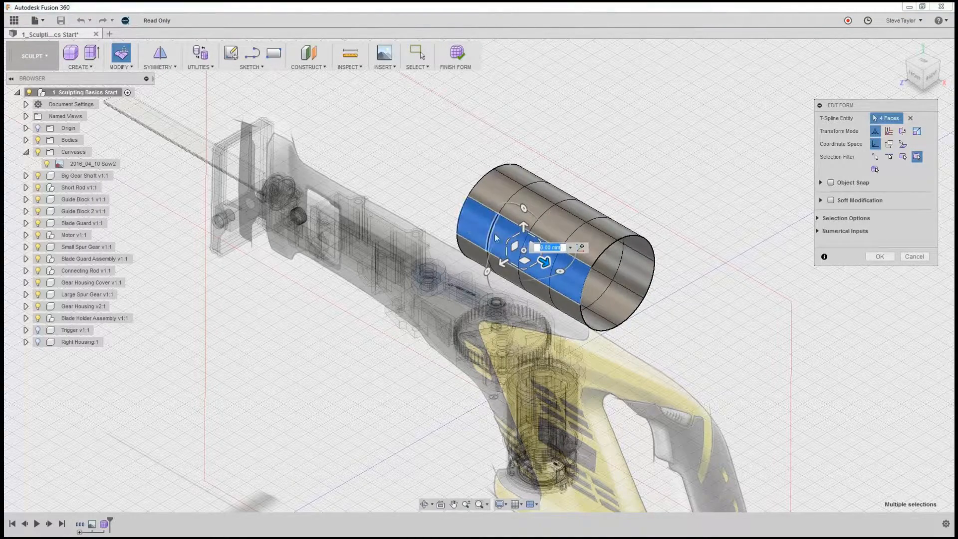
Step: Select all faces of the cylinder body at once and clear the selection
{"action": "left_click", "coordinate": [598, 244]}
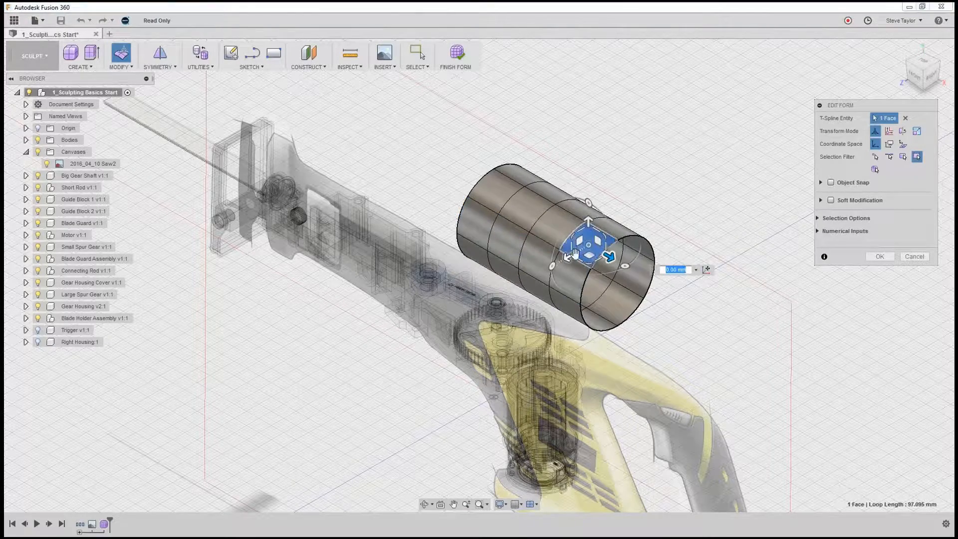
{"action": "double_click", "coordinate": [554, 232]}
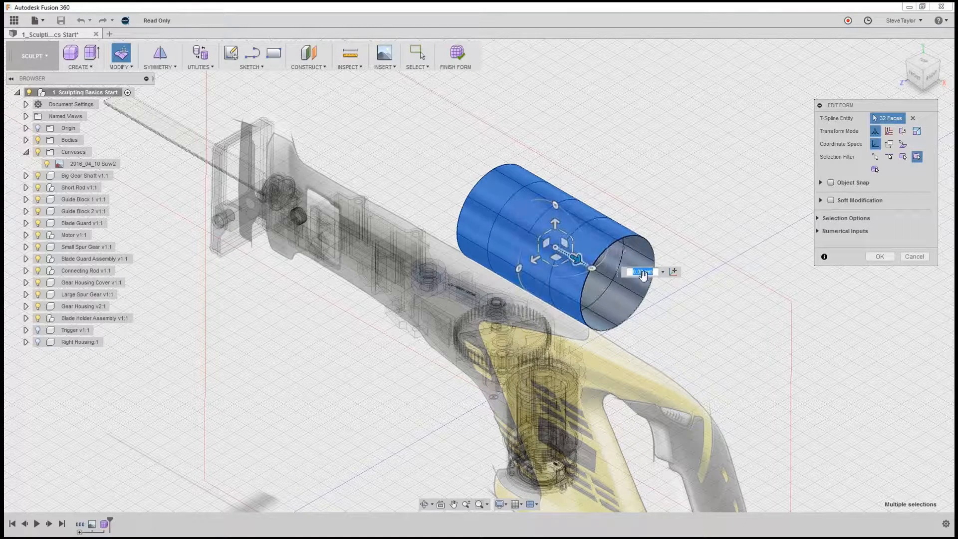
{"action": "left_click", "coordinate": [665, 296]}
Step: Try moving one upper face at the open end about 79 mm along the axis, back within a plane, and about 19.4 mm downward
{"action": "left_click", "coordinate": [583, 244]}
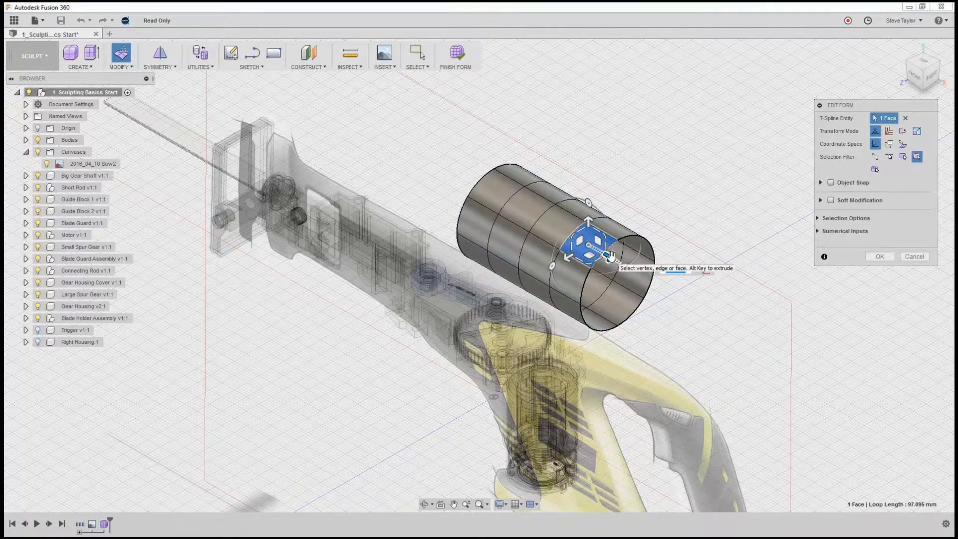
{"action": "left_click_drag", "start_coordinate": [610, 256], "coordinate": [708, 324]}
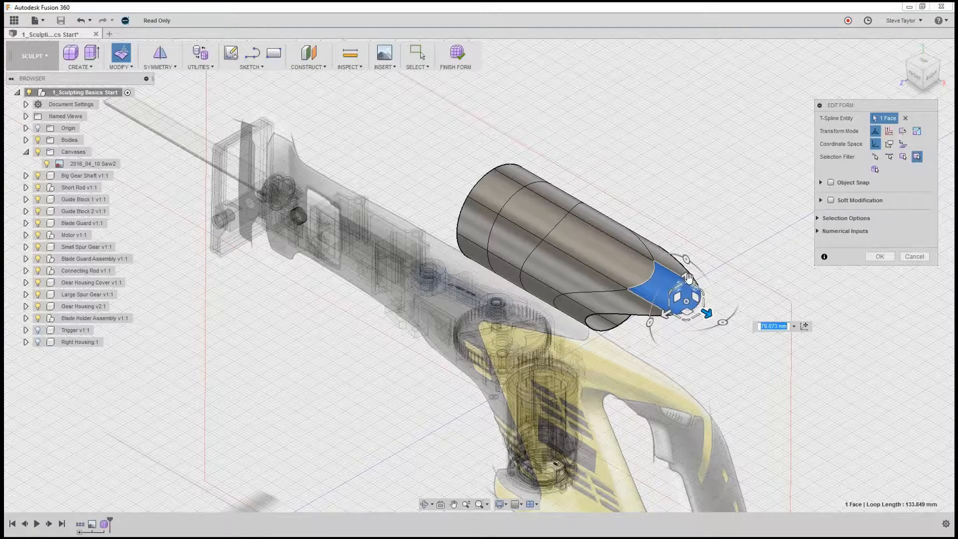
{"action": "left_click_drag", "start_coordinate": [686, 277], "coordinate": [581, 274]}
{"action": "left_click_drag", "start_coordinate": [597, 238], "coordinate": [598, 265]}
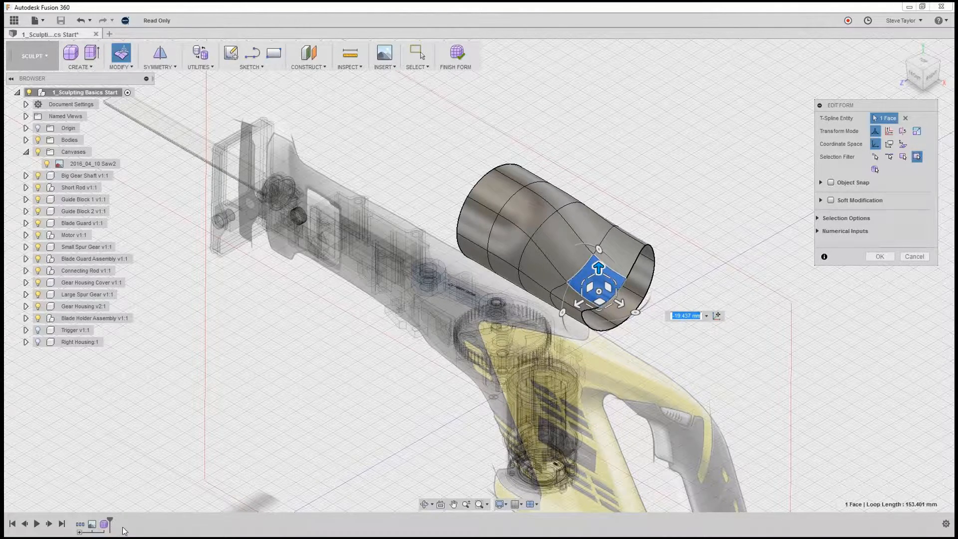
Step: Undo all the trial moves of the end face
{"action": "left_click", "coordinate": [90, 21]}
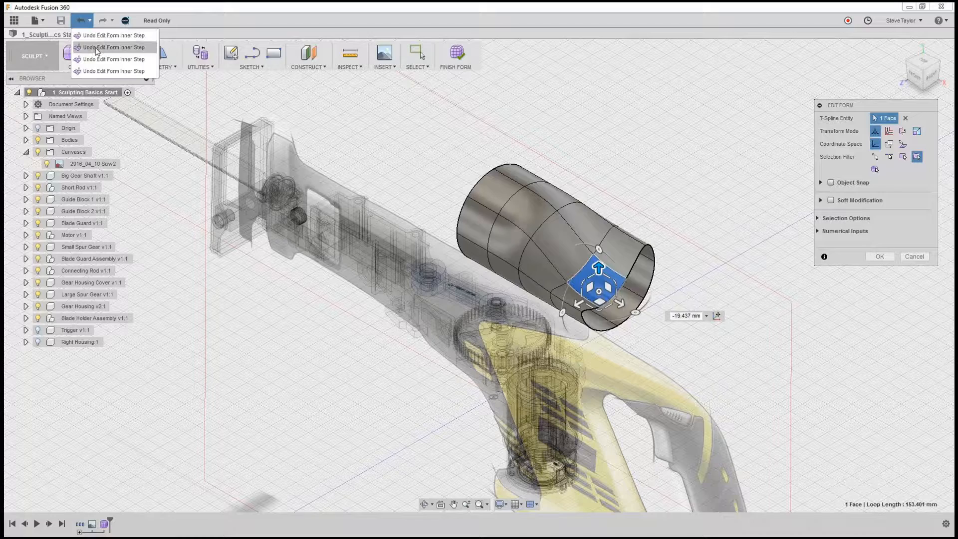
{"action": "left_click", "coordinate": [79, 22]}
{"action": "left_click", "coordinate": [76, 19]}
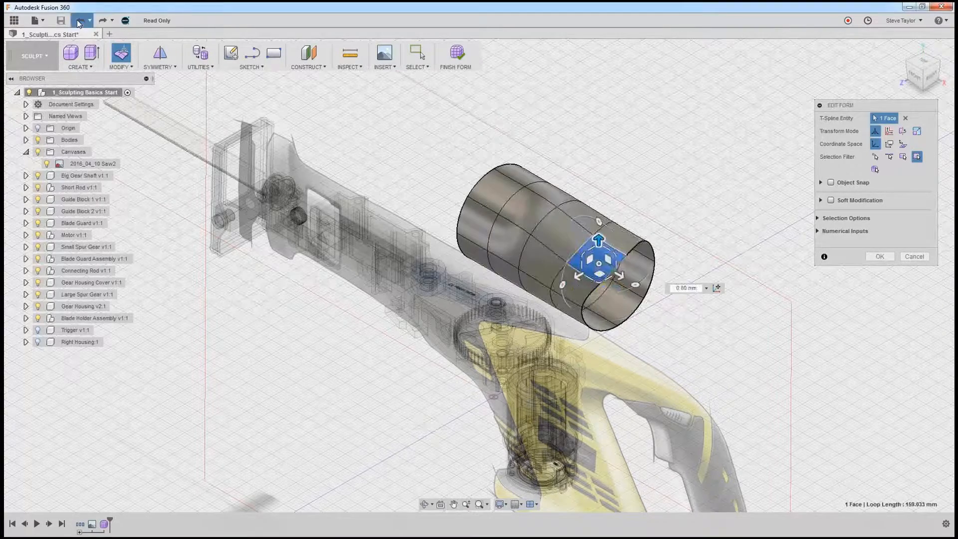
{"action": "left_click", "coordinate": [77, 20]}
{"action": "left_click", "coordinate": [78, 20]}
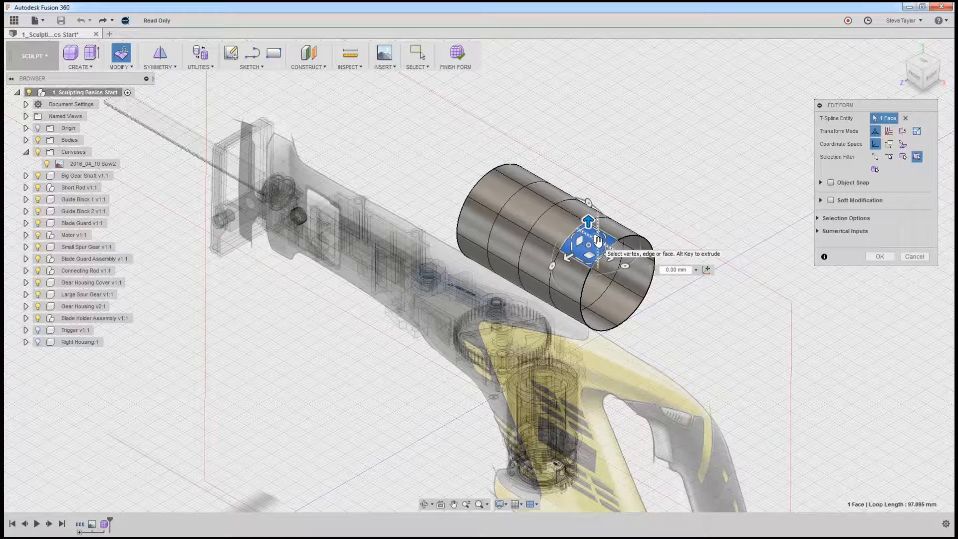
Step: Move the selected end face within a plane by about -20 mm and -4 mm, and examine it from the front
{"action": "mouse_move", "coordinate": [597, 241]}
{"action": "left_mouse_down"}
{"action": "mouse_move", "coordinate": [648, 220]}
{"action": "mouse_move", "coordinate": [714, 254]}
{"action": "mouse_move", "coordinate": [504, 232]}
{"action": "mouse_move", "coordinate": [633, 219]}
{"action": "mouse_move", "coordinate": [593, 192]}
{"action": "mouse_move", "coordinate": [586, 206]}
{"action": "mouse_move", "coordinate": [516, 239]}
{"action": "mouse_move", "coordinate": [575, 227]}
{"action": "mouse_move", "coordinate": [536, 217]}
{"action": "mouse_move", "coordinate": [558, 235]}
{"action": "mouse_move", "coordinate": [579, 215]}
{"action": "mouse_move", "coordinate": [559, 198]}
{"action": "mouse_move", "coordinate": [574, 151]}
{"action": "mouse_move", "coordinate": [561, 207]}
{"action": "mouse_move", "coordinate": [611, 267]}
{"action": "mouse_move", "coordinate": [582, 239]}
{"action": "left_mouse_up"}
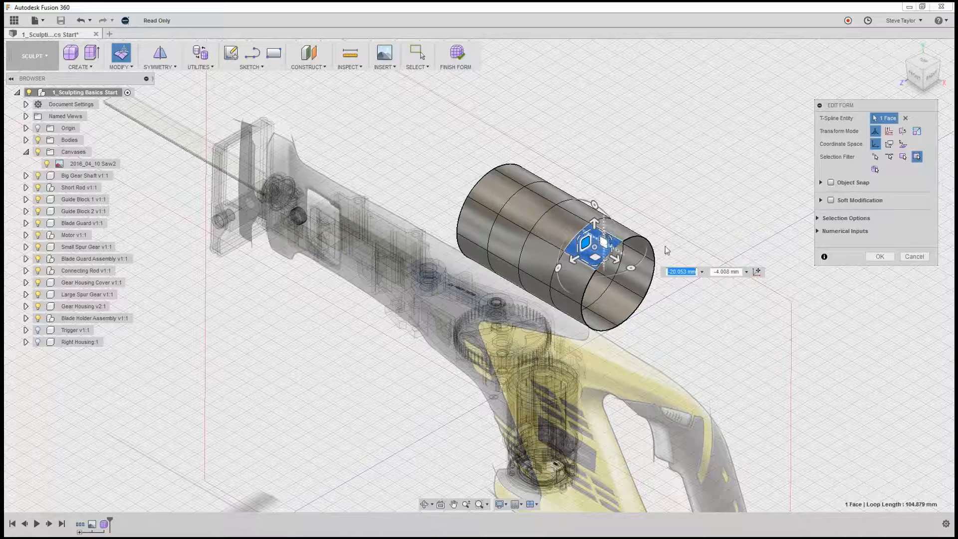
{"action": "left_click", "coordinate": [912, 79]}
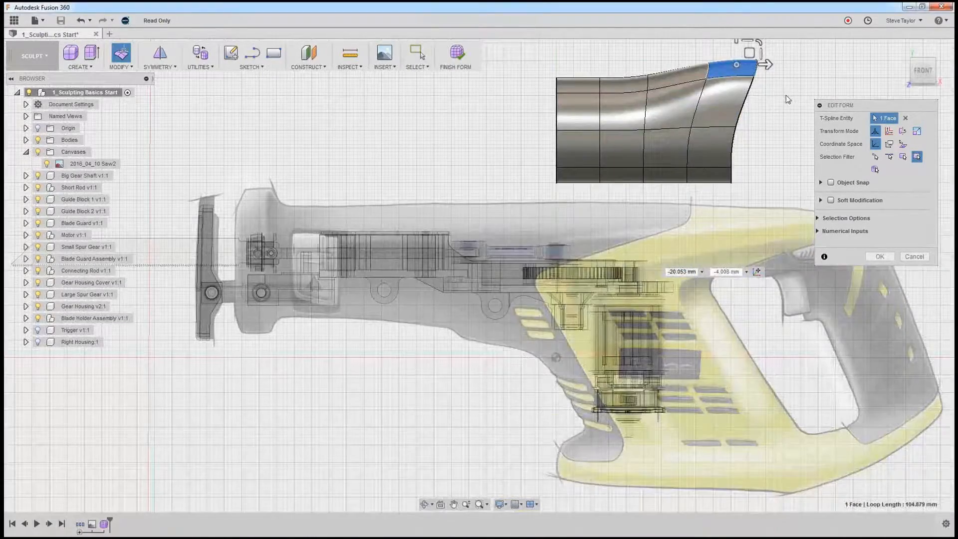
{"action": "middle_click_drag", "start_coordinate": [781, 97], "coordinate": [744, 220]}
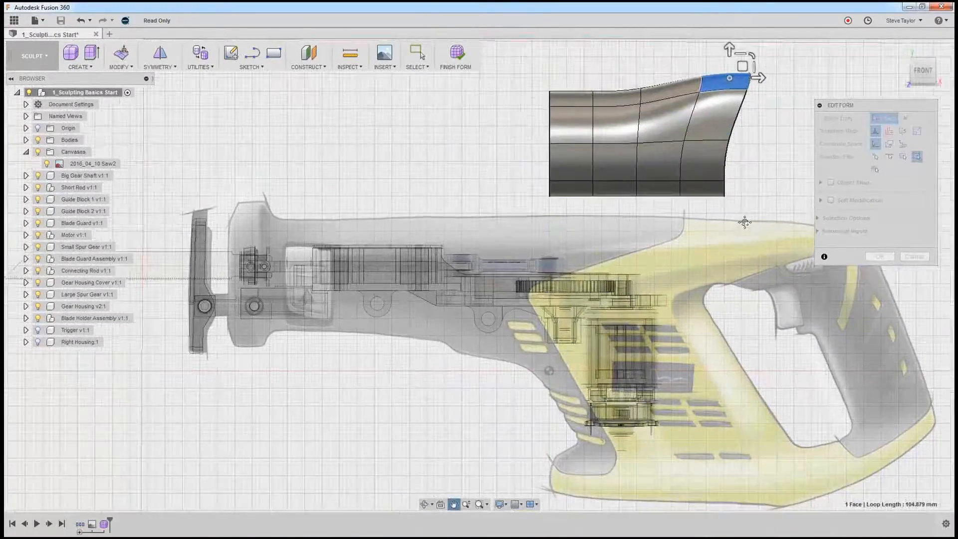
{"action": "scroll", "coordinate": [736, 141], "scroll_direction": "down", "scroll_amount": 1}
{"action": "scroll", "coordinate": [736, 130], "scroll_direction": "up", "scroll_amount": 5}
{"action": "scroll", "coordinate": [700, 255], "scroll_direction": "up", "scroll_amount": 1}
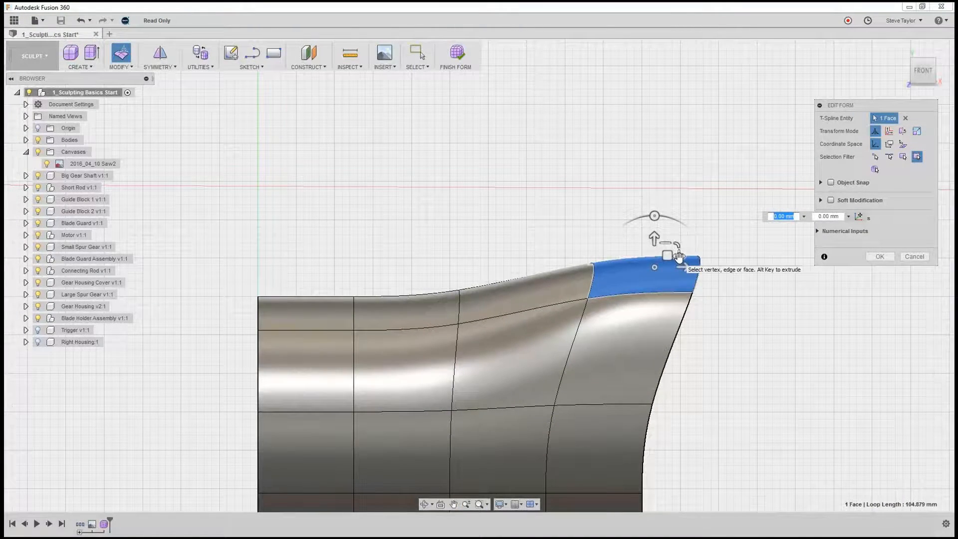
Step: Scale the raised end face in one direction, in two directions and uniformly, and rotate it by about -27.3° in the front plane
{"action": "left_click_drag", "start_coordinate": [677, 256], "coordinate": [713, 256]}
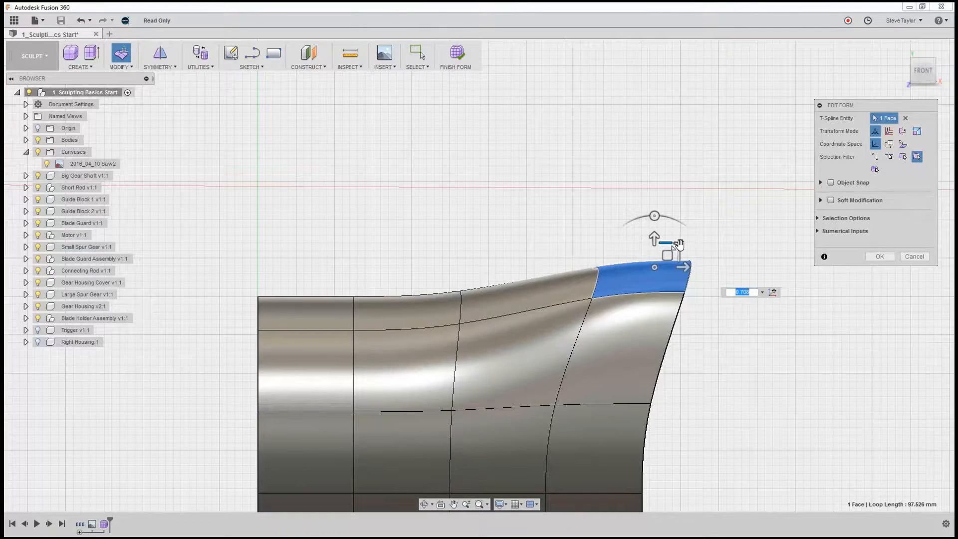
{"action": "left_click_drag", "start_coordinate": [679, 244], "coordinate": [705, 240]}
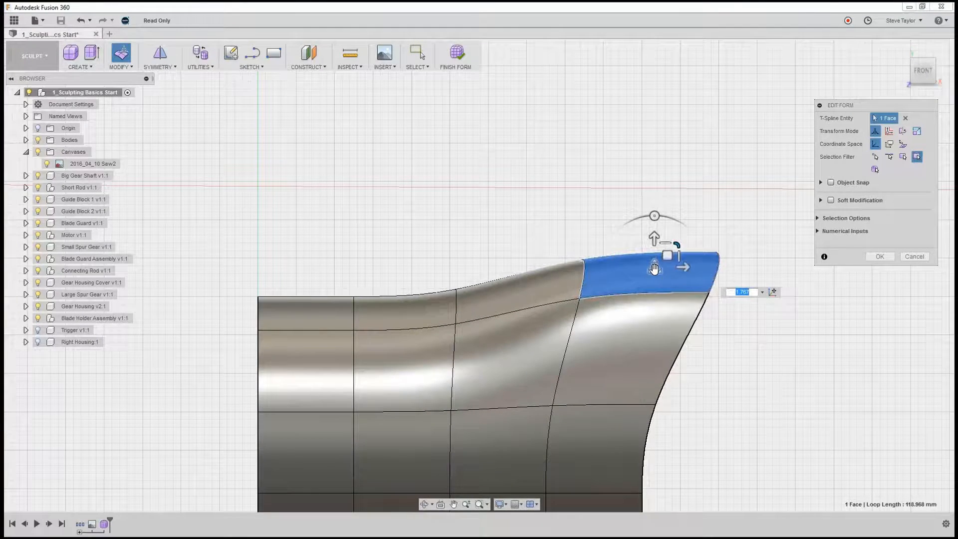
{"action": "mouse_move", "coordinate": [654, 269]}
{"action": "left_mouse_down"}
{"action": "mouse_move", "coordinate": [631, 327]}
{"action": "mouse_move", "coordinate": [676, 325]}
{"action": "mouse_move", "coordinate": [633, 325]}
{"action": "mouse_move", "coordinate": [677, 182]}
{"action": "mouse_move", "coordinate": [684, 203]}
{"action": "mouse_move", "coordinate": [666, 262]}
{"action": "left_mouse_up"}
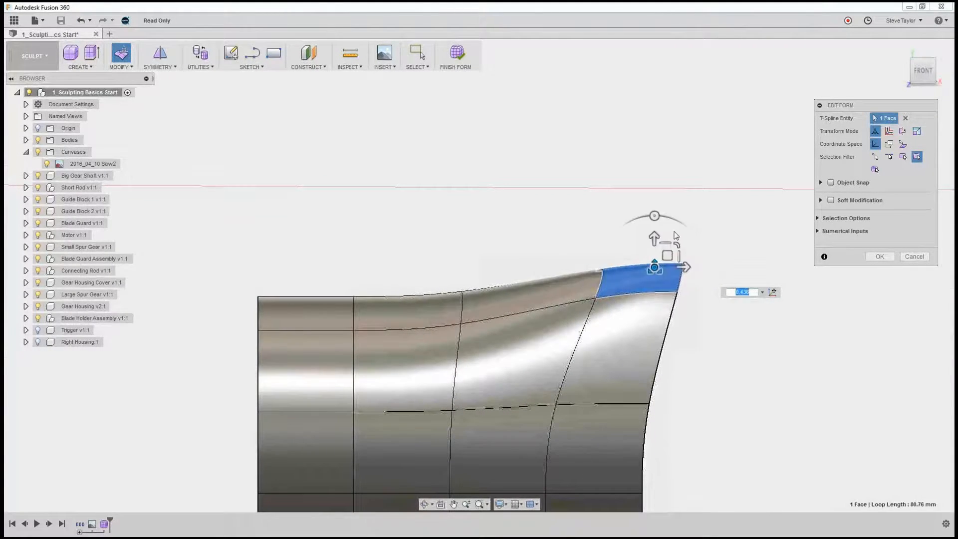
{"action": "left_click_drag", "start_coordinate": [655, 217], "coordinate": [677, 222]}
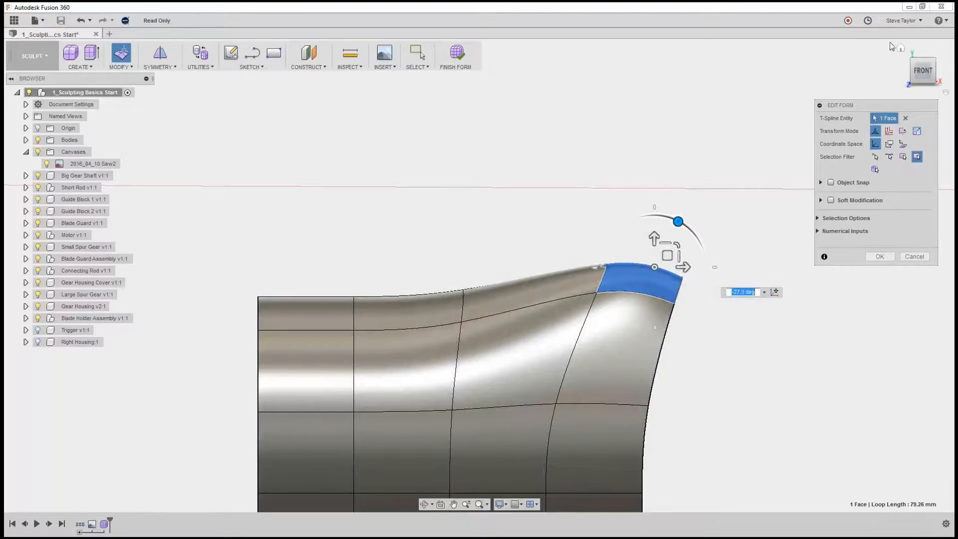
{"action": "left_click", "coordinate": [901, 49]}
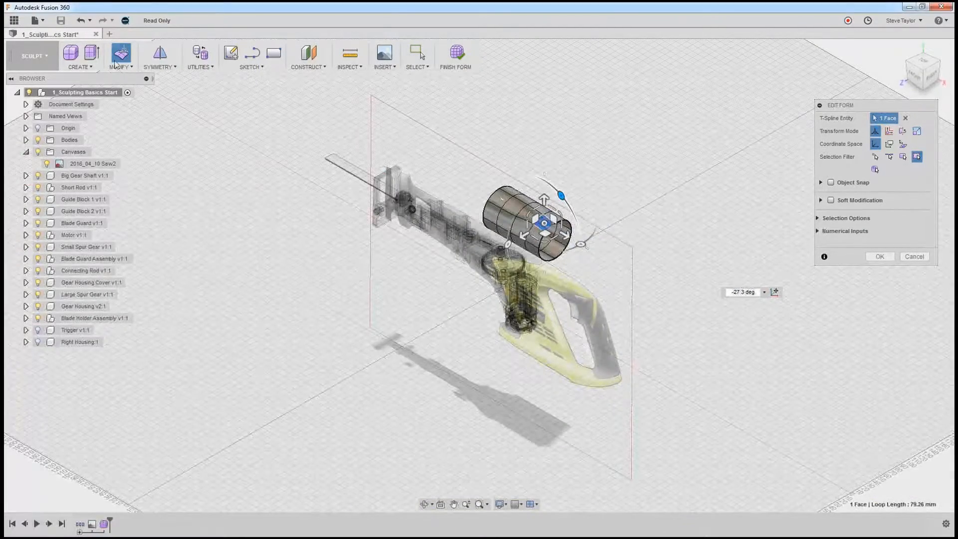
Step: Undo all the trial transforms of the raised end face and clear the face selection
{"action": "left_click", "coordinate": [91, 21]}
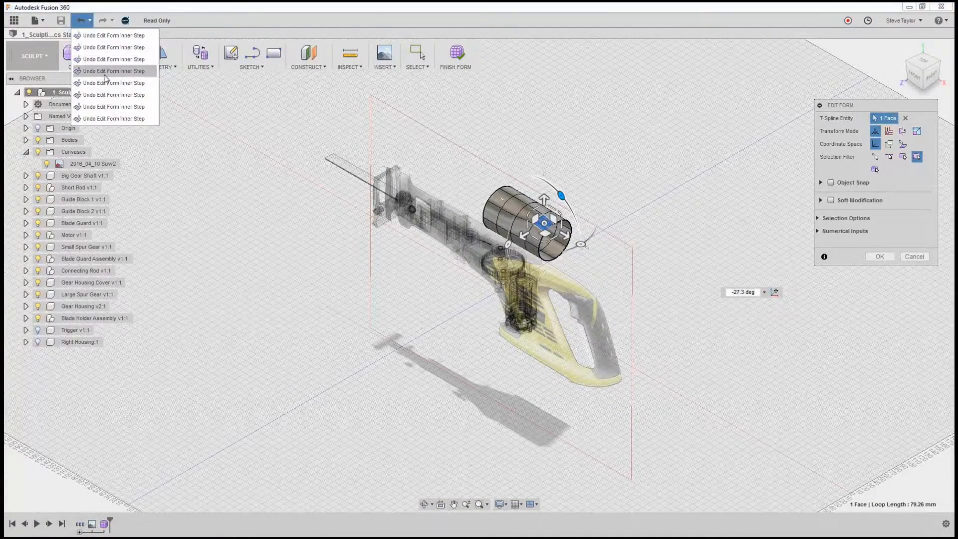
{"action": "left_click", "coordinate": [79, 20]}
{"action": "left_click", "coordinate": [80, 20]}
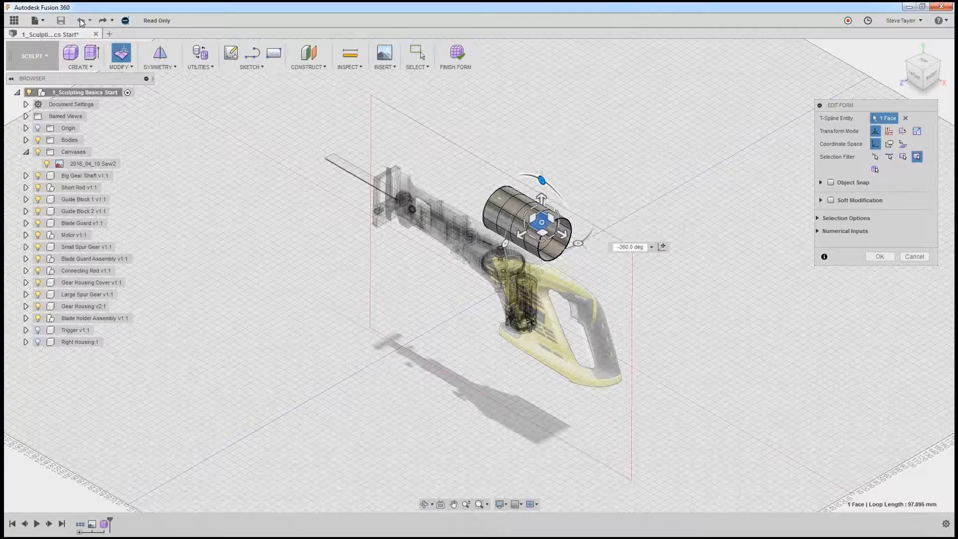
{"action": "left_click", "coordinate": [684, 161]}
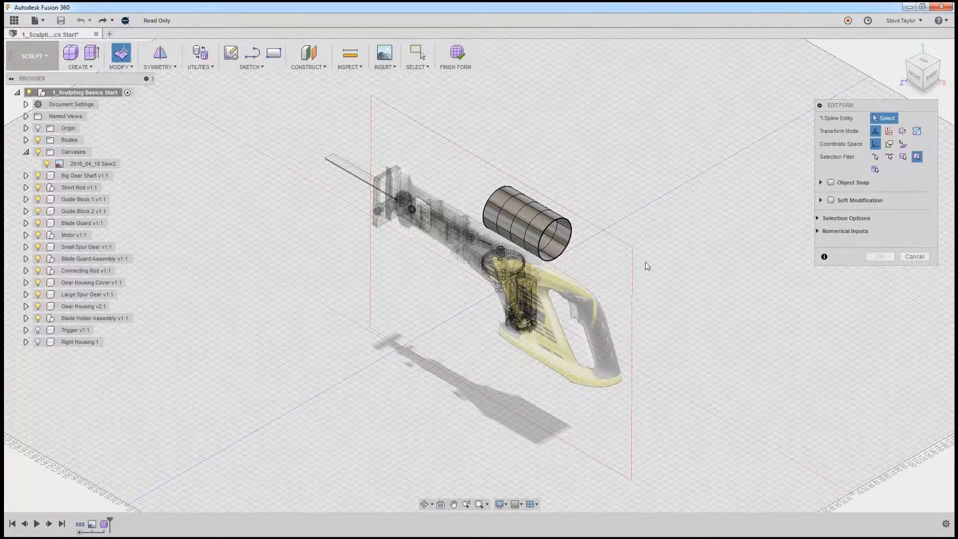
{"action": "scroll", "coordinate": [729, 196], "scroll_direction": "down", "scroll_amount": 2}
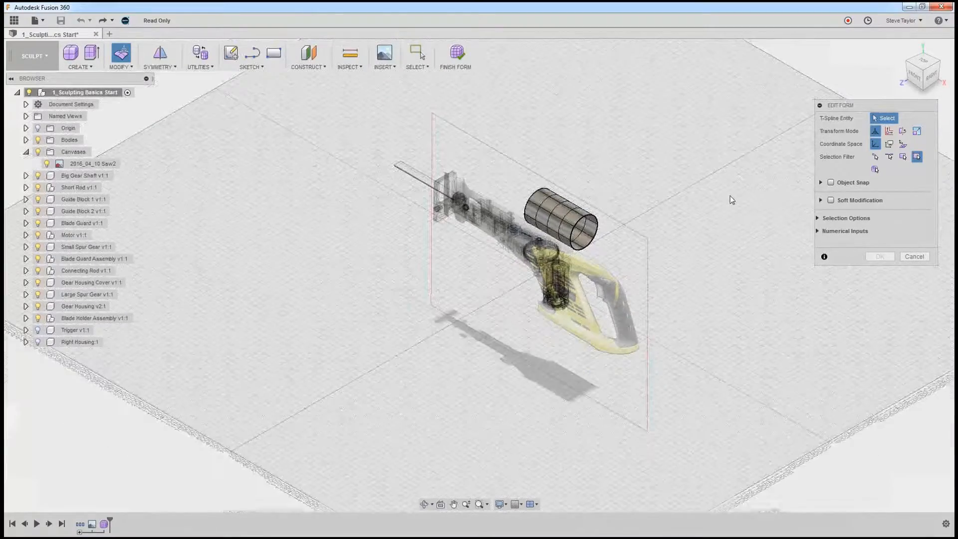
{"action": "scroll", "coordinate": [708, 164], "scroll_direction": "up", "scroll_amount": 2}
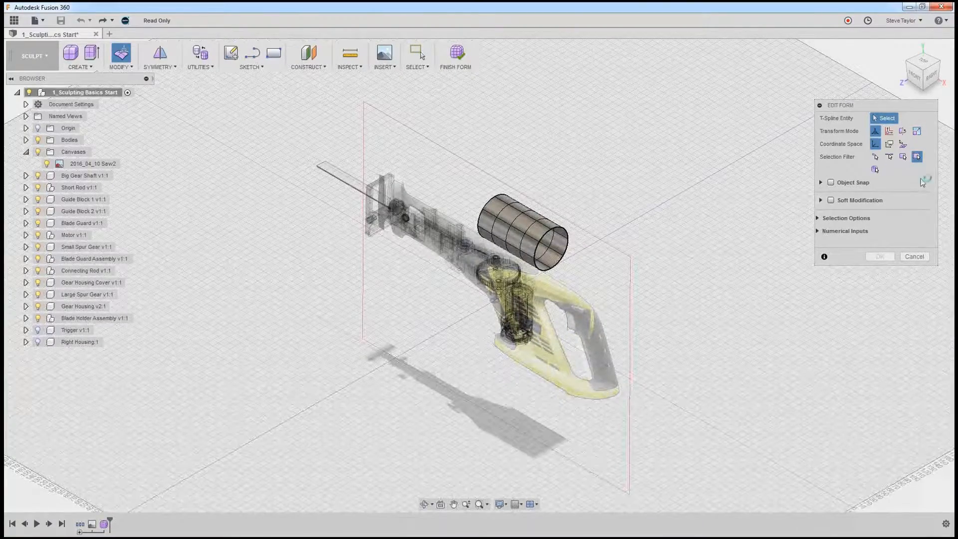
{"action": "left_click_drag", "start_coordinate": [890, 107], "coordinate": [840, 109]}
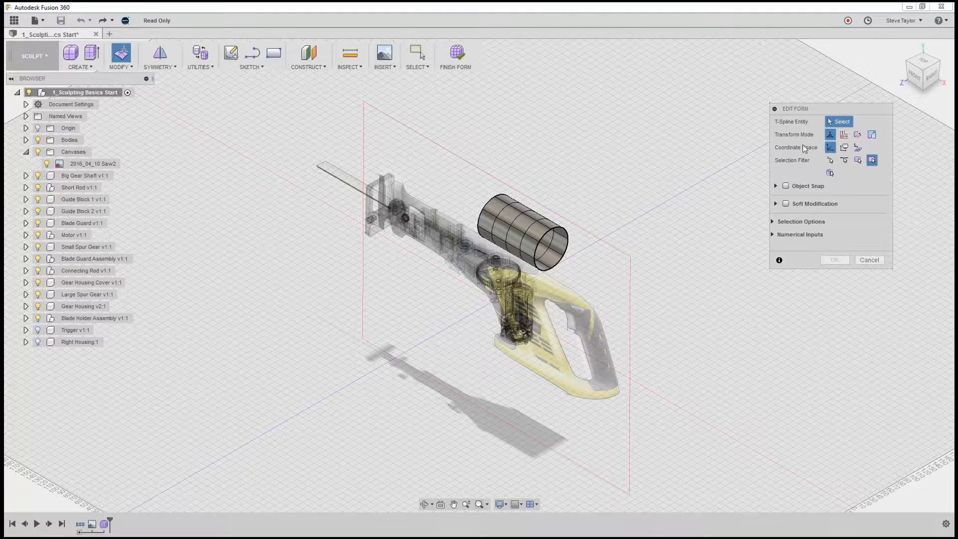
Step: Select one face of the cylinder, then limit the selection to vertices and pick two individual vertices
{"action": "left_click", "coordinate": [535, 228]}
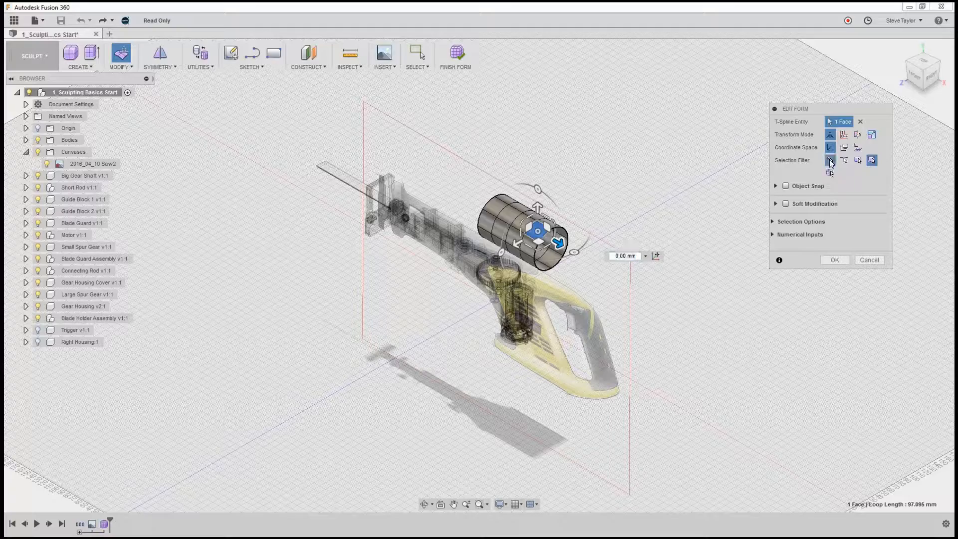
{"action": "left_click", "coordinate": [831, 161]}
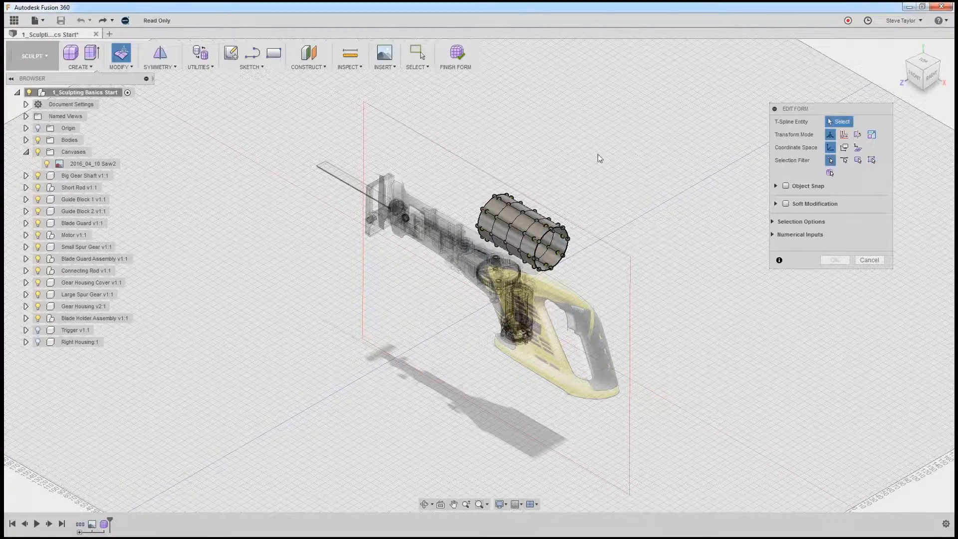
{"action": "left_click", "coordinate": [524, 238]}
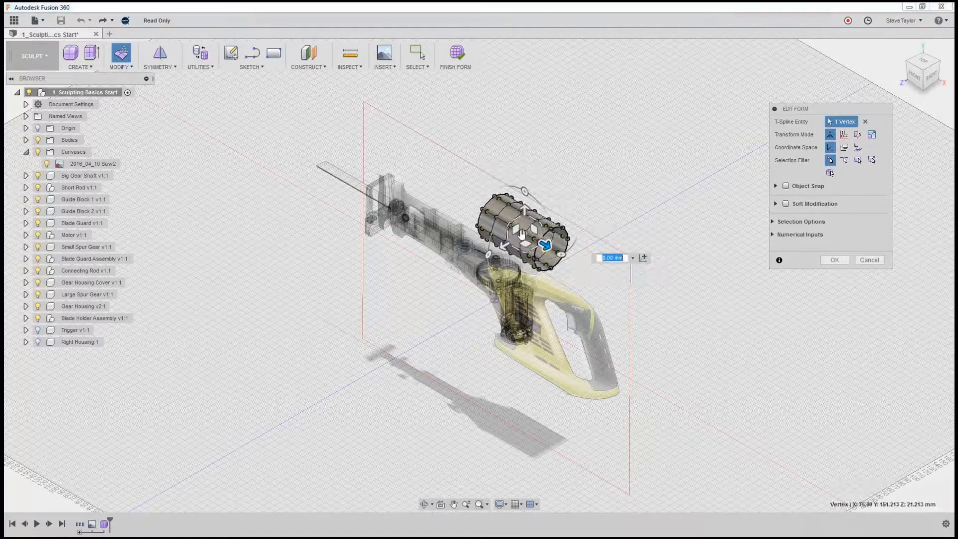
{"action": "left_click", "coordinate": [508, 206]}
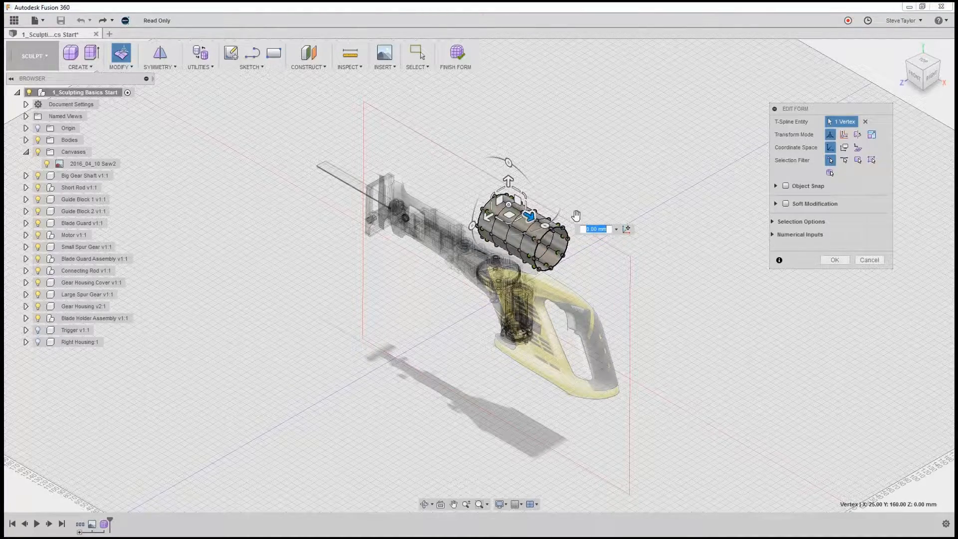
Step: Try the edge, face and combined selection filters, then set the filter to Body and select the whole T-spline cylinder
{"action": "left_click", "coordinate": [843, 161]}
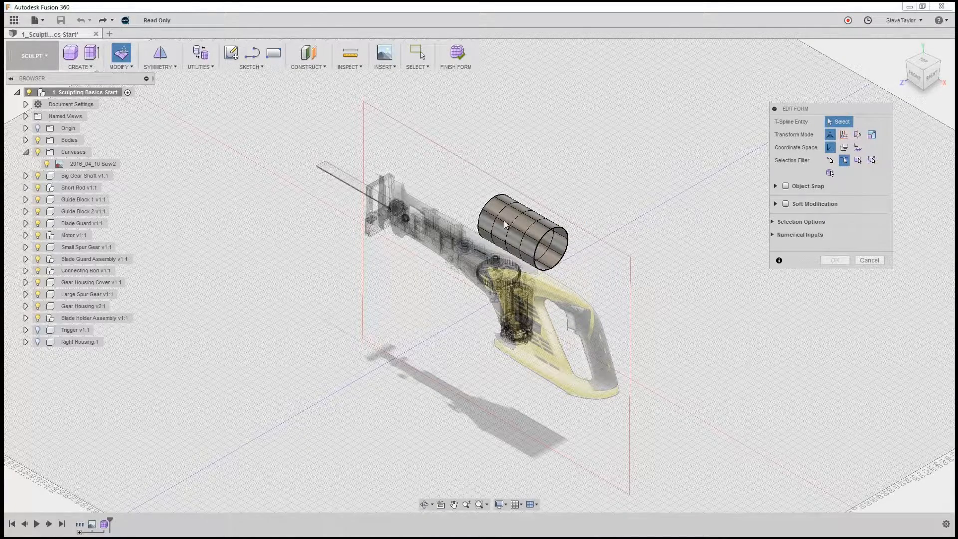
{"action": "left_click", "coordinate": [857, 161]}
{"action": "left_click", "coordinate": [871, 159]}
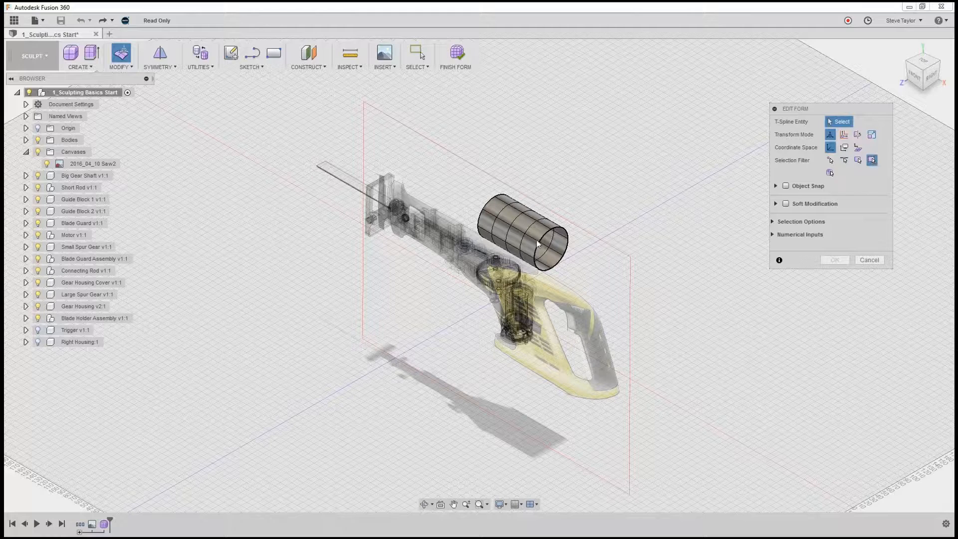
{"action": "left_click", "coordinate": [829, 173]}
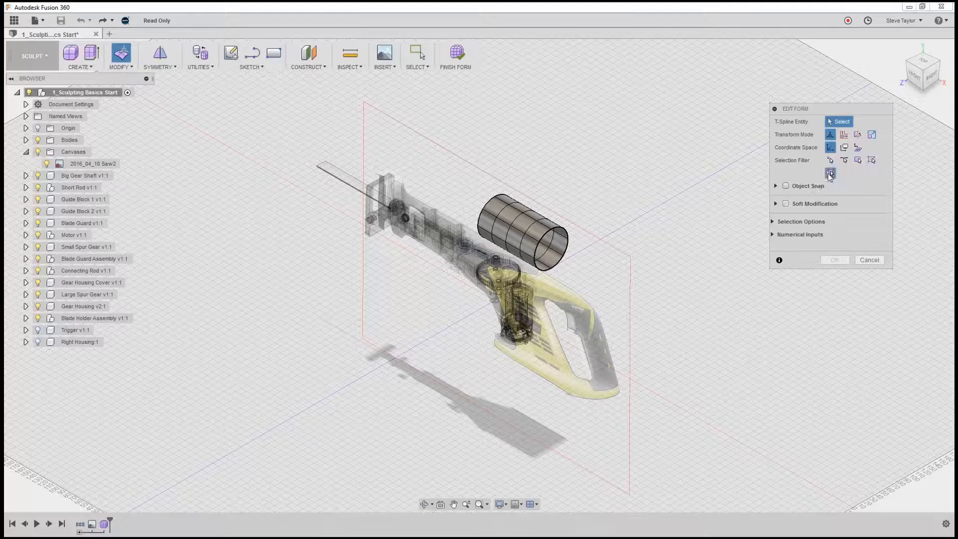
{"action": "left_click", "coordinate": [531, 236]}
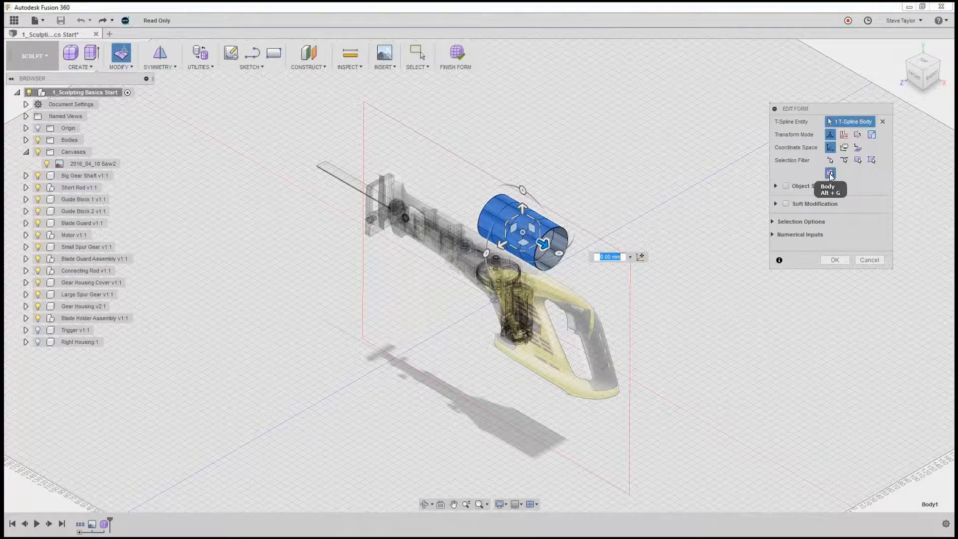
Step: Examine the Object Snap and Soft Modification settings of Edit Form
{"action": "left_click", "coordinate": [777, 187]}
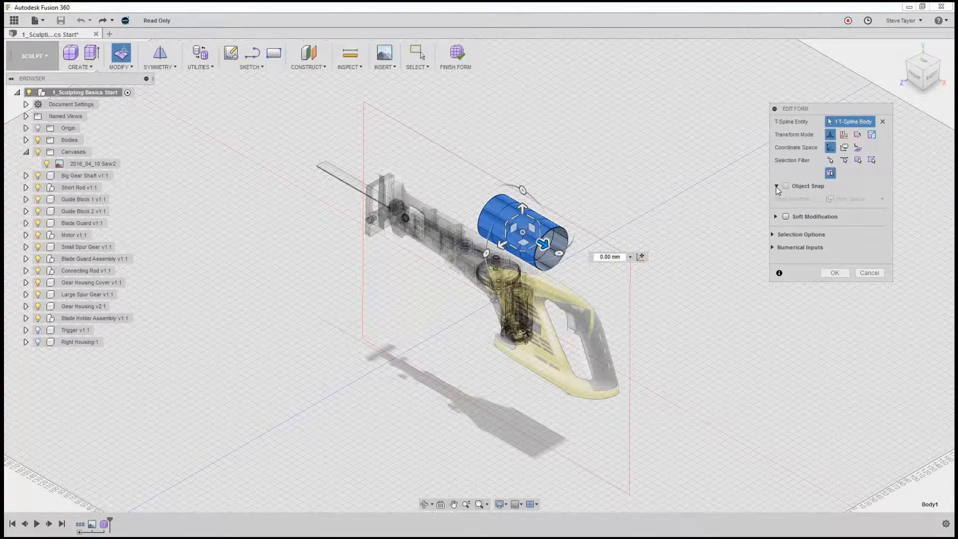
{"action": "left_click", "coordinate": [776, 186]}
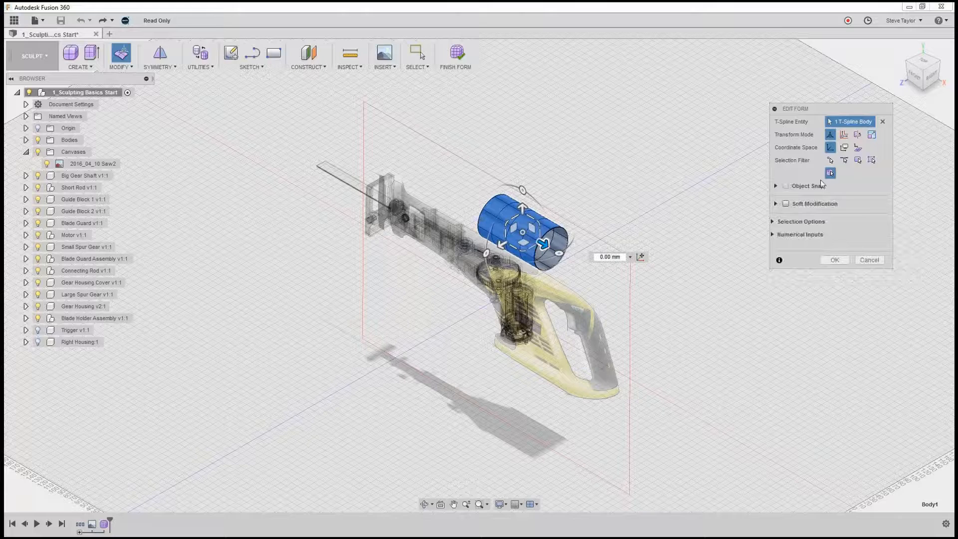
{"action": "left_click", "coordinate": [776, 203]}
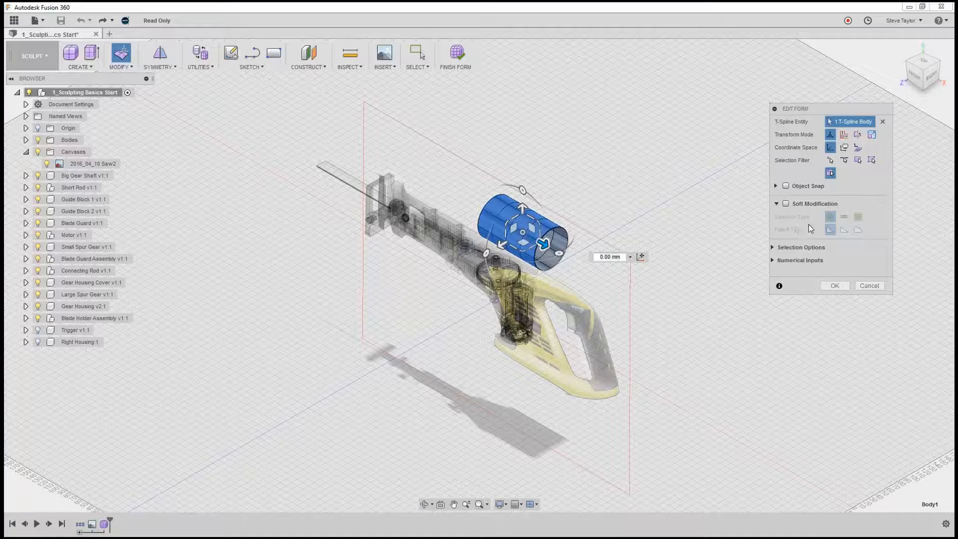
{"action": "left_click", "coordinate": [777, 204]}
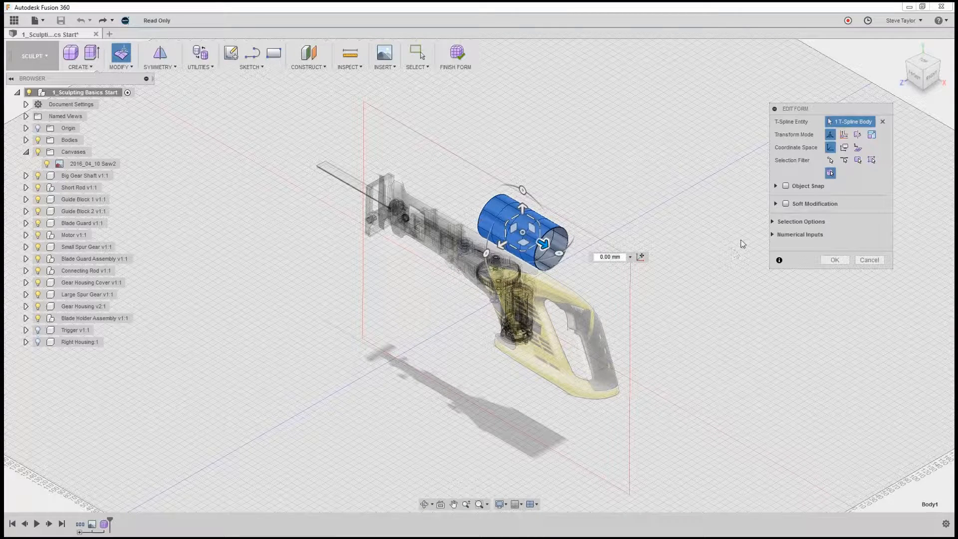
Step: Move the whole cylinder in the front plane by about 128.6 mm and -110.6 mm onto the saw's handle
{"action": "left_click", "coordinate": [914, 76]}
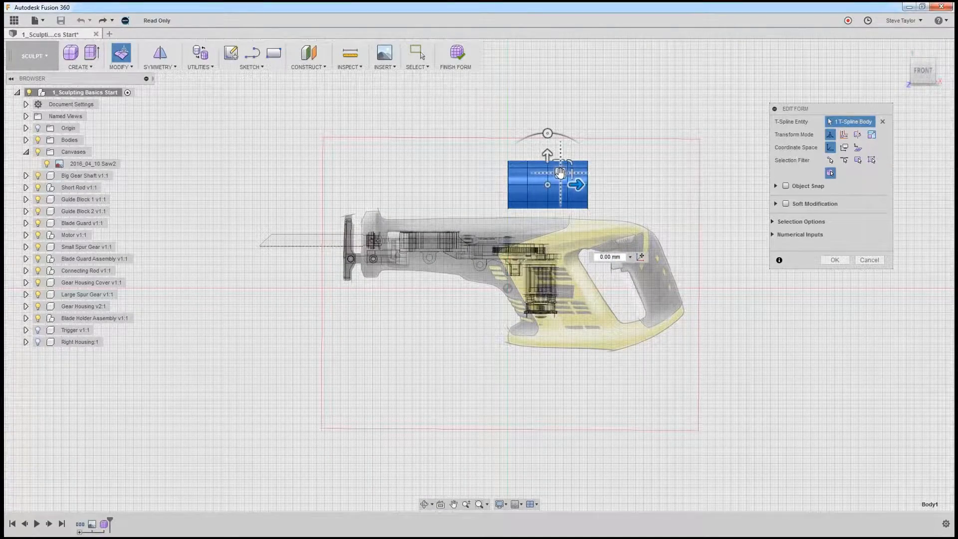
{"action": "left_click_drag", "start_coordinate": [560, 173], "coordinate": [664, 265]}
{"action": "scroll", "coordinate": [702, 226], "scroll_direction": "down", "scroll_amount": 3}
{"action": "scroll", "coordinate": [702, 226], "scroll_direction": "up", "scroll_amount": 4}
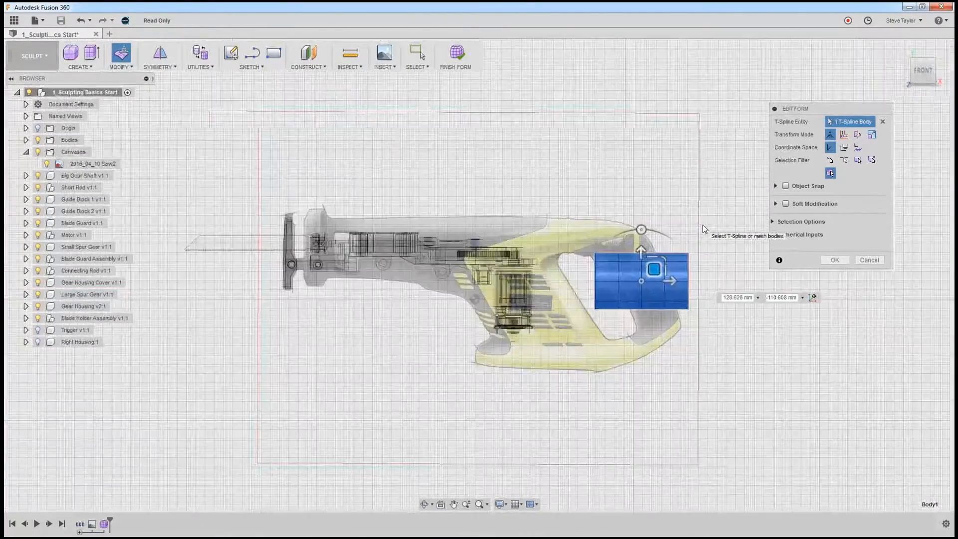
Step: Rotate, uniformly scale down and reposition the cylinder to match the slanted handle grip on the canvas, then clear the selection
{"action": "scroll", "coordinate": [702, 224], "scroll_direction": "up", "scroll_amount": 3}
{"action": "left_click_drag", "start_coordinate": [611, 257], "coordinate": [634, 296]}
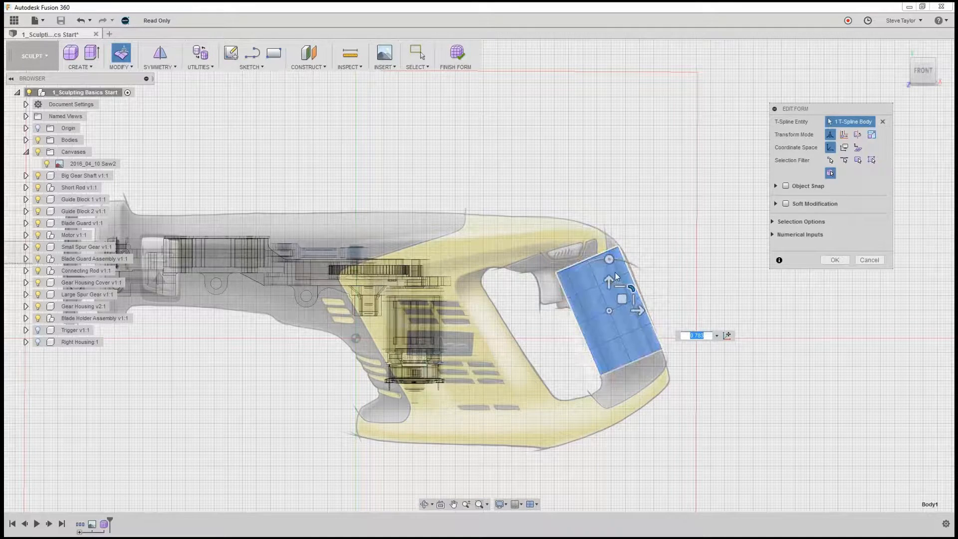
{"action": "left_click_drag", "start_coordinate": [609, 260], "coordinate": [611, 262]}
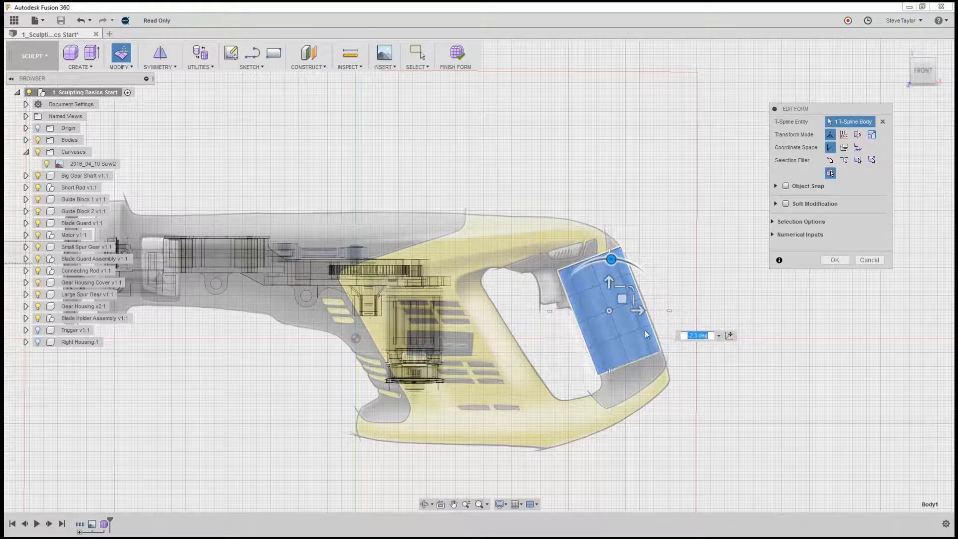
{"action": "mouse_move", "coordinate": [621, 296]}
{"action": "left_mouse_down"}
{"action": "mouse_move", "coordinate": [627, 304]}
{"action": "mouse_move", "coordinate": [631, 294]}
{"action": "left_mouse_up"}
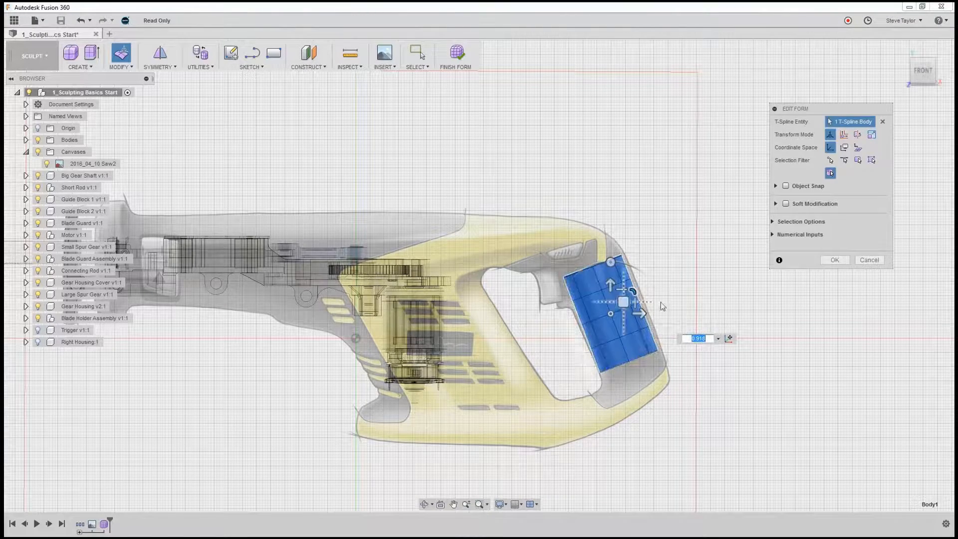
{"action": "left_click", "coordinate": [645, 257]}
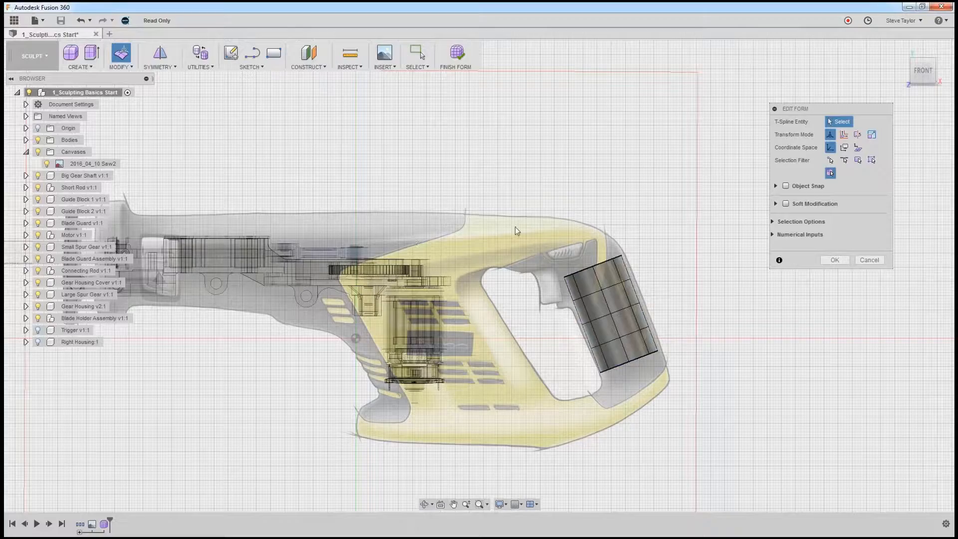
Step: Set the selection filter to All and move the cylinder's four outer-side edges by about 3.8 mm and 1.8 mm toward the grip outline
{"action": "scroll", "coordinate": [527, 245], "scroll_direction": "up", "scroll_amount": 5}
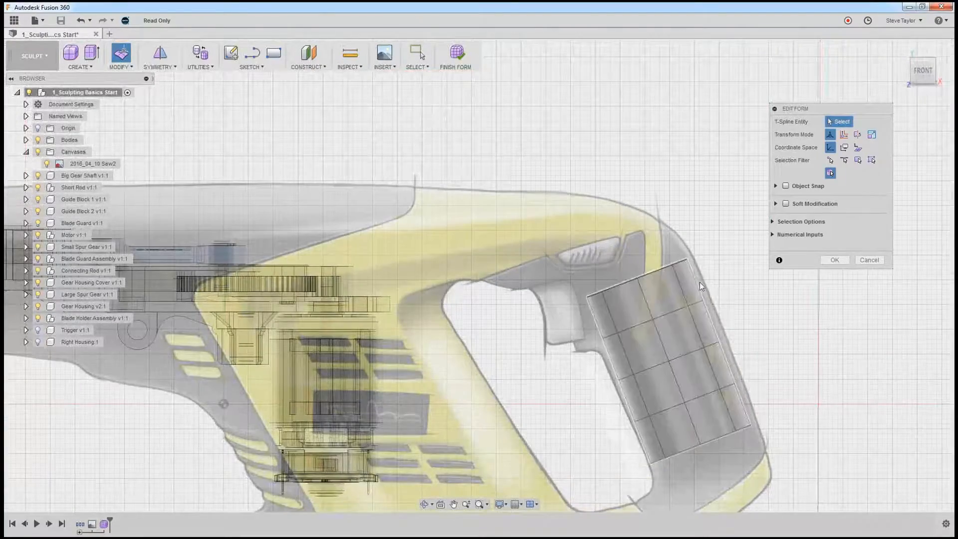
{"action": "left_click", "coordinate": [699, 288]}
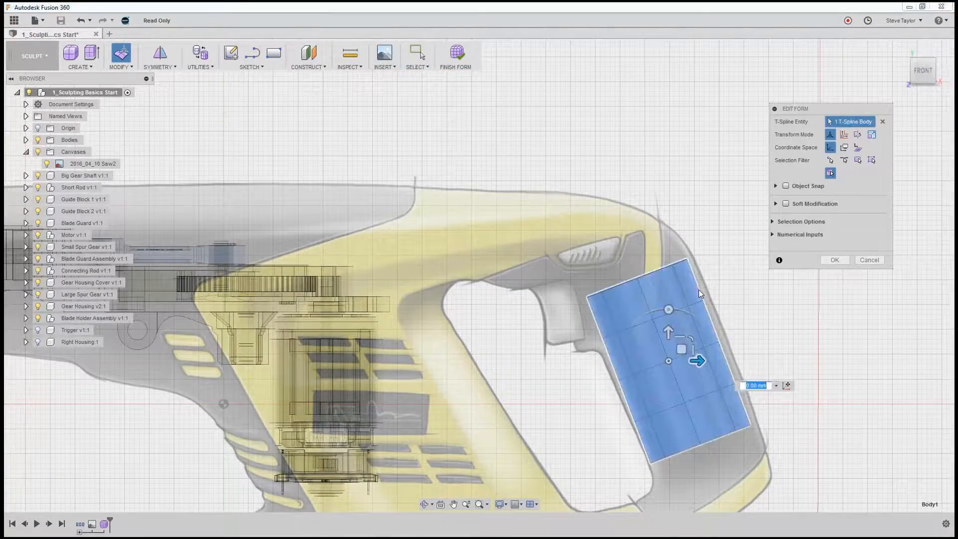
{"action": "left_click", "coordinate": [829, 174]}
{"action": "left_click", "coordinate": [828, 339]}
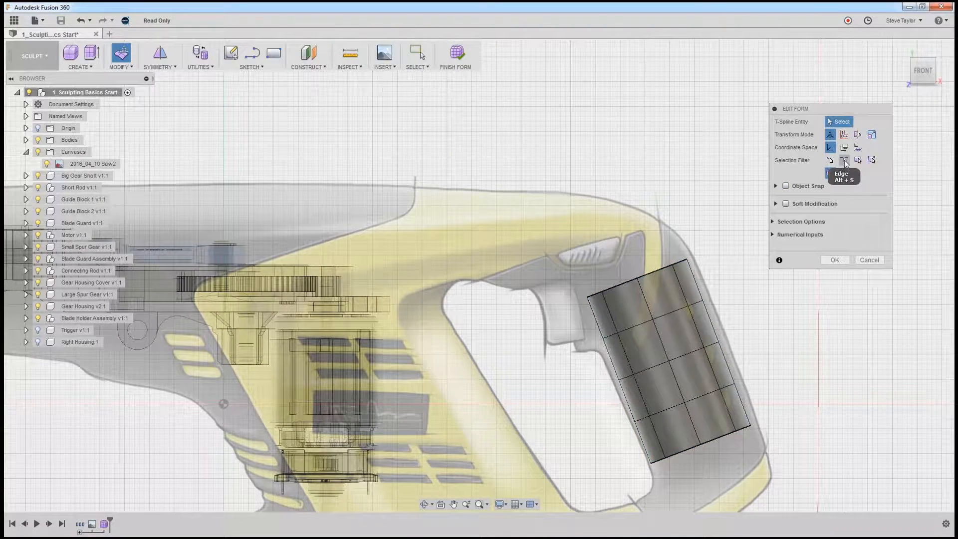
{"action": "left_click", "coordinate": [871, 160]}
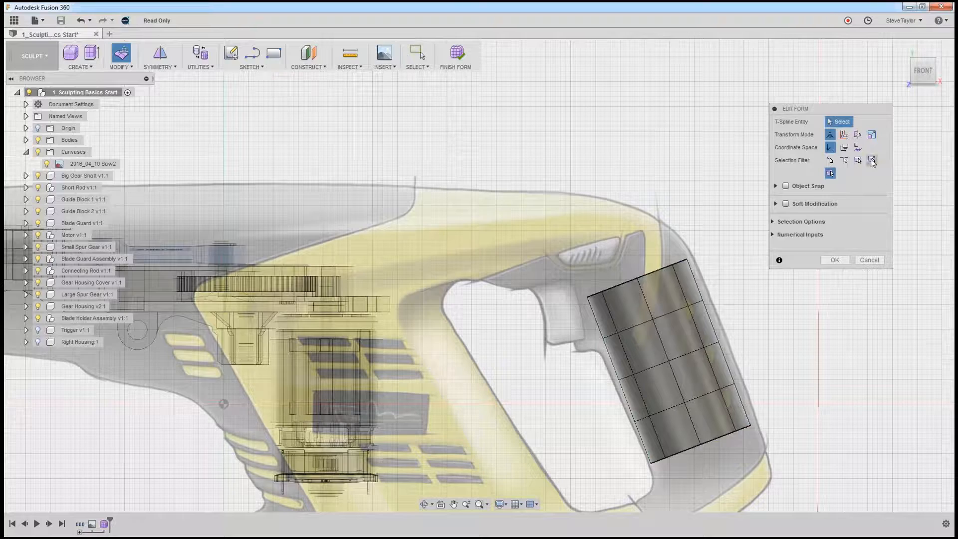
{"action": "double_click", "coordinate": [711, 323]}
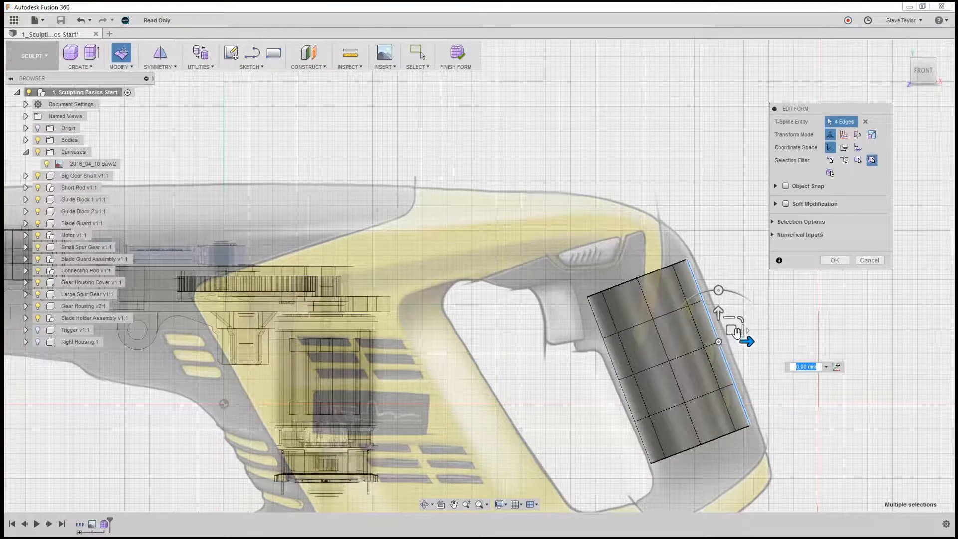
{"action": "left_click_drag", "start_coordinate": [731, 330], "coordinate": [739, 326]}
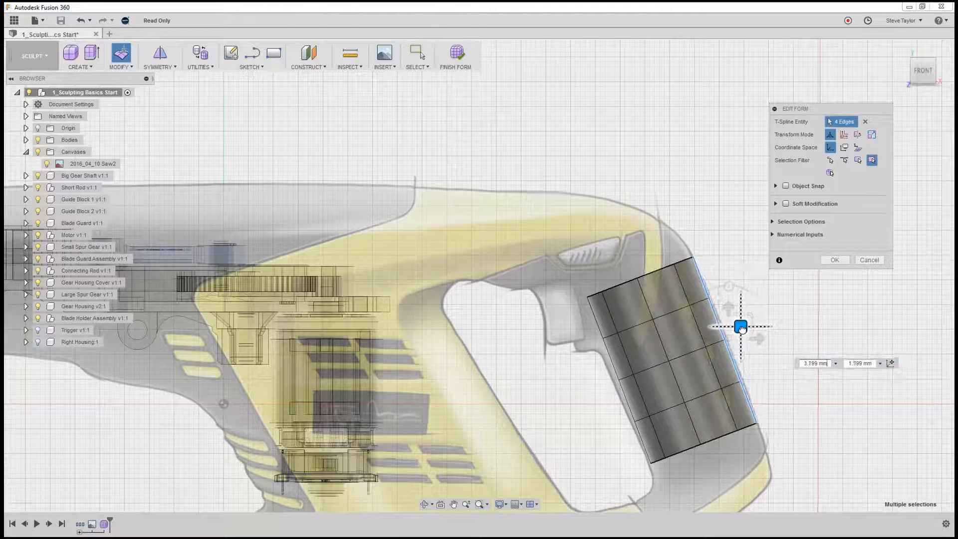
Step: Move the cylinder's upper end loop by about -6 mm and 8.4 mm, and its lower end loop by about 3.4 mm and -10.4 mm
{"action": "double_click", "coordinate": [643, 273]}
{"action": "left_click_drag", "start_coordinate": [648, 264], "coordinate": [637, 246]}
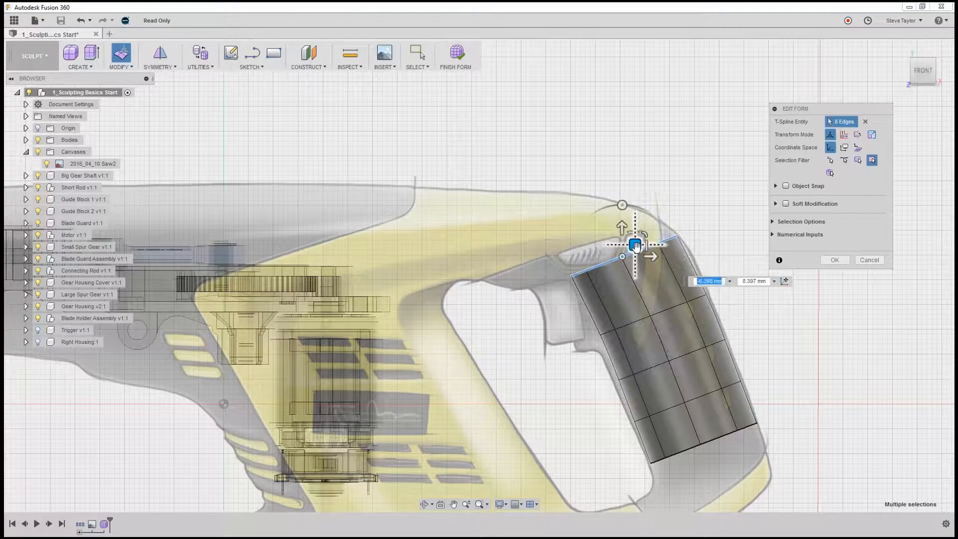
{"action": "double_click", "coordinate": [717, 438]}
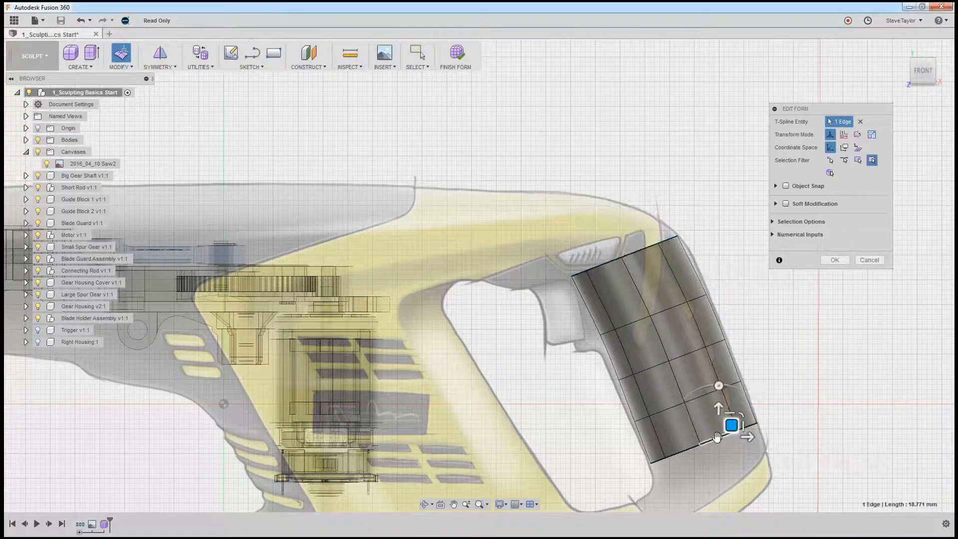
{"action": "left_click_drag", "start_coordinate": [719, 432], "coordinate": [725, 464]}
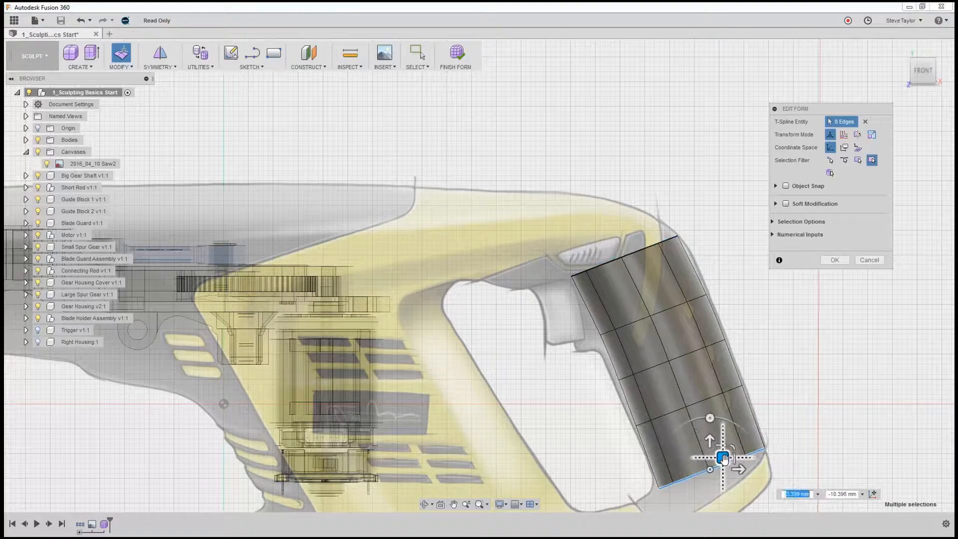
Step: Move and slightly rotate the cylinder's four inner-side edges to follow the inner outline of the handle grip
{"action": "double_click", "coordinate": [612, 369]}
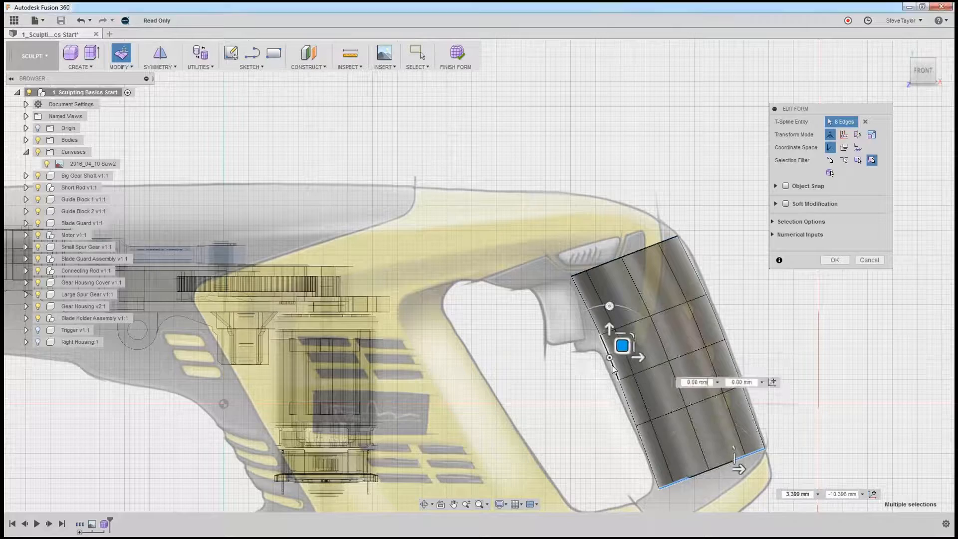
{"action": "left_click_drag", "start_coordinate": [632, 369], "coordinate": [630, 370]}
{"action": "left_click_drag", "start_coordinate": [617, 330], "coordinate": [613, 330]}
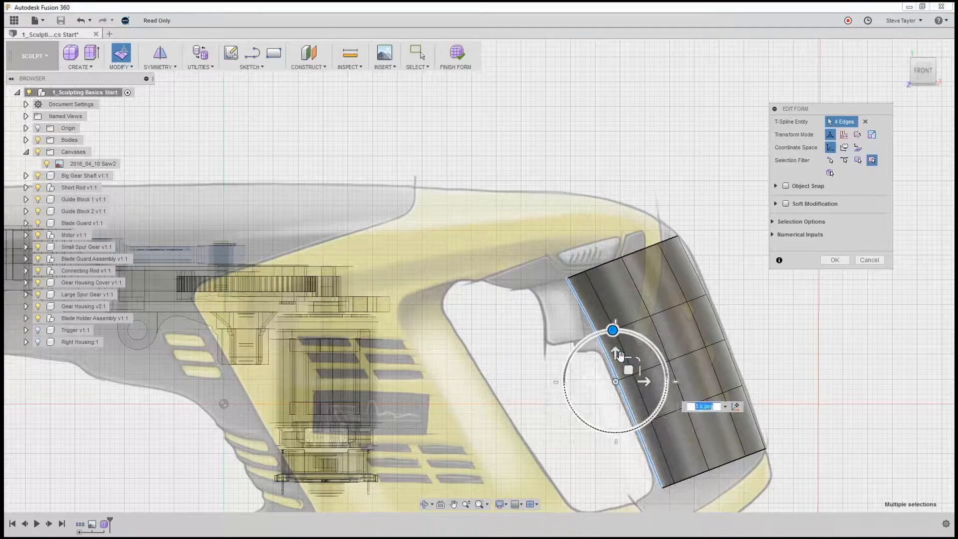
Step: Fine-tune the angle of the four inner-side edges and shift them by about -1.8 mm and -1.2 mm toward the inner grip outline
{"action": "left_click_drag", "start_coordinate": [630, 370], "coordinate": [627, 367]}
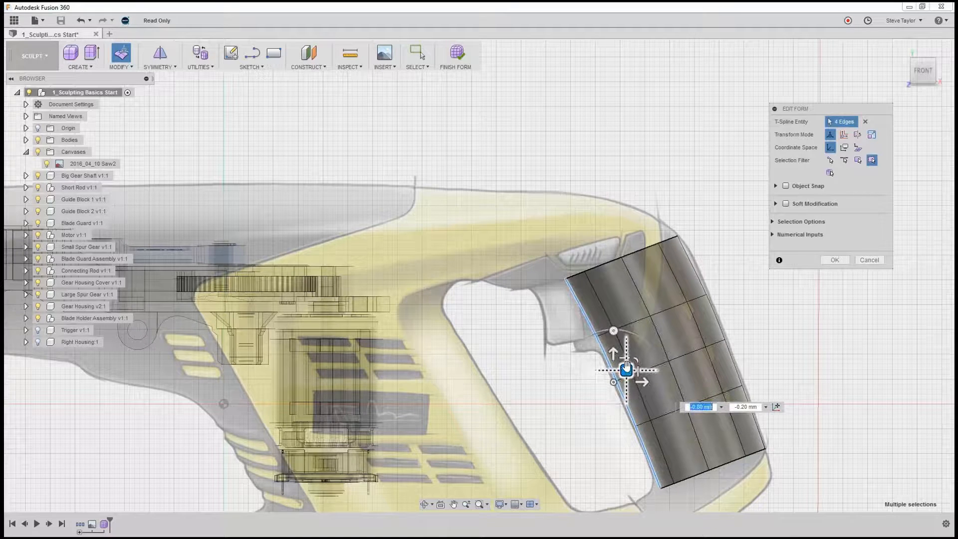
{"action": "left_click_drag", "start_coordinate": [614, 332], "coordinate": [609, 331]}
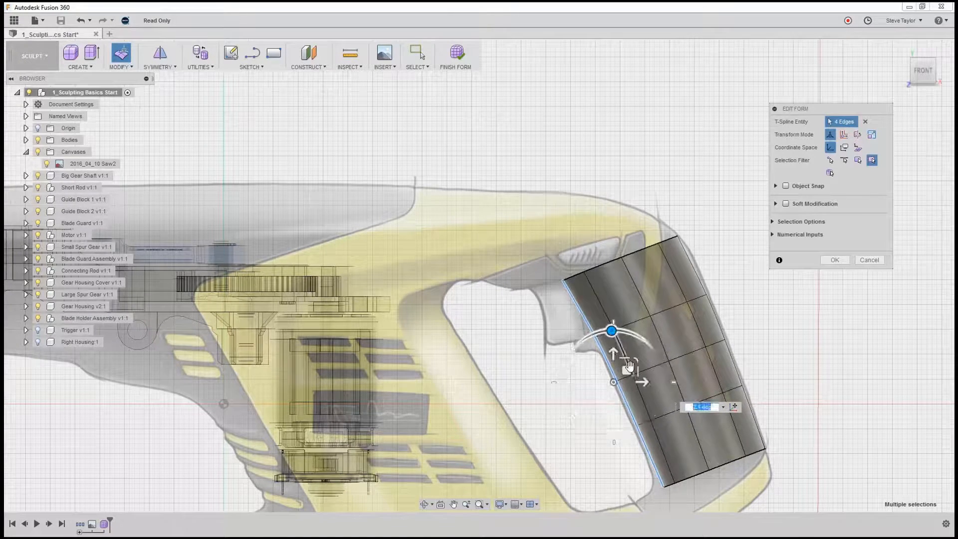
{"action": "left_click_drag", "start_coordinate": [627, 371], "coordinate": [624, 373]}
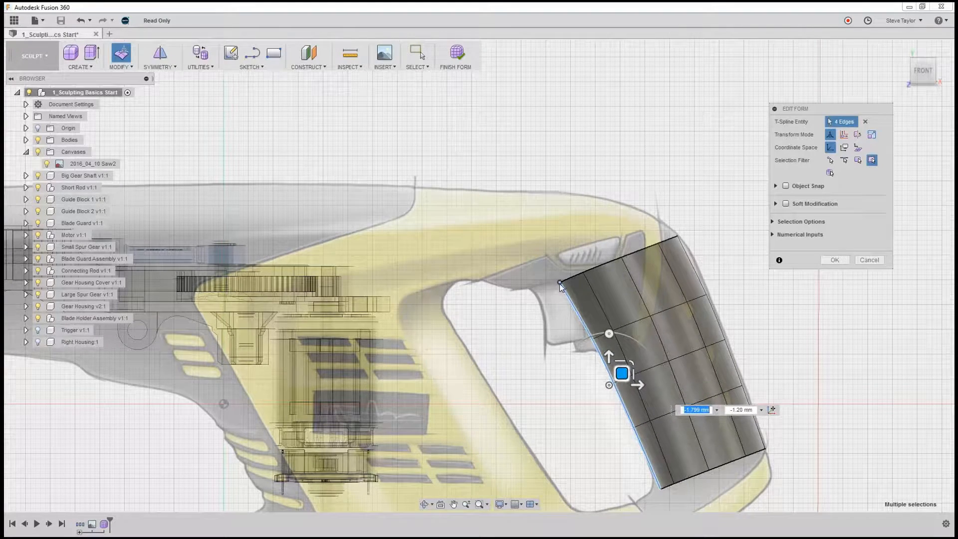
Step: Move the cylinder's upper inner corner vertex inward and its upper outer corner vertex down about 4 mm to round the upper end
{"action": "left_click", "coordinate": [559, 282]}
{"action": "left_click_drag", "start_coordinate": [573, 275], "coordinate": [593, 281]}
{"action": "left_click", "coordinate": [678, 241]}
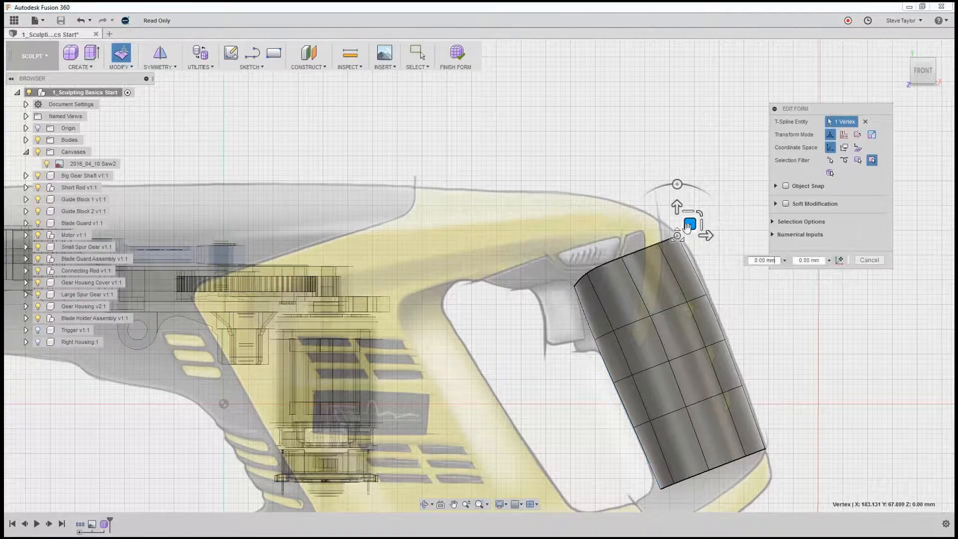
{"action": "left_click_drag", "start_coordinate": [696, 226], "coordinate": [699, 237]}
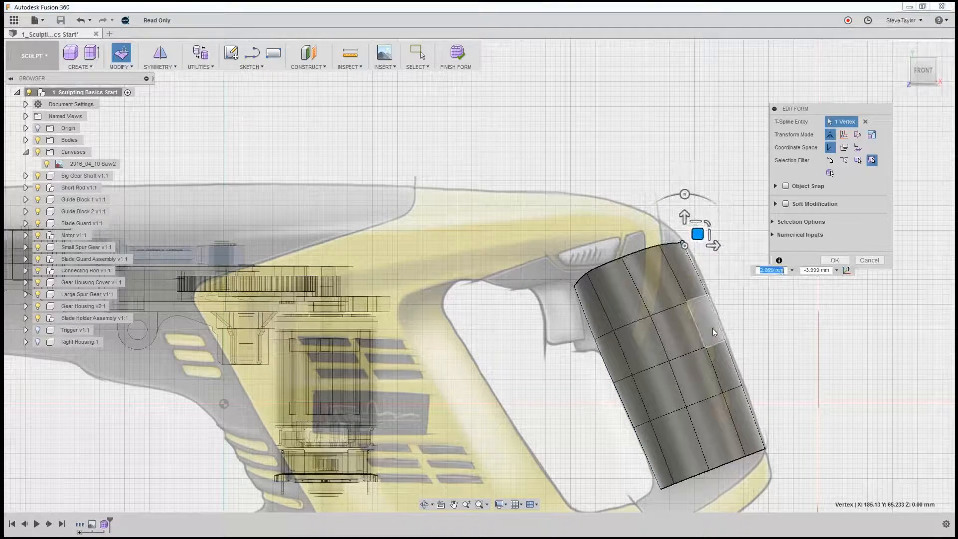
Step: Nudge the third outer-side edge from the cylinder's upper end slightly outward and about 0.4 mm up toward the grip outline
{"action": "left_click", "coordinate": [713, 319]}
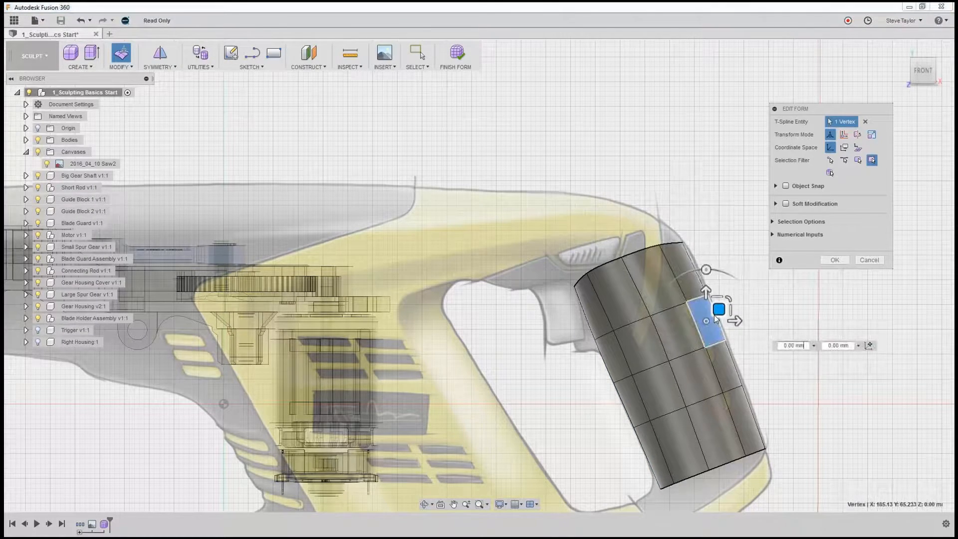
{"action": "left_click", "coordinate": [731, 357]}
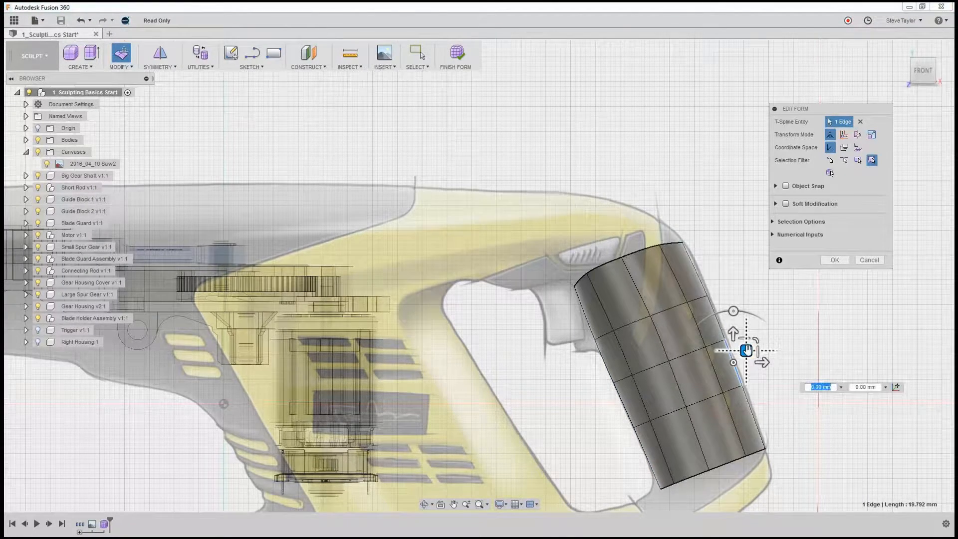
{"action": "left_click_drag", "start_coordinate": [747, 351], "coordinate": [748, 350]}
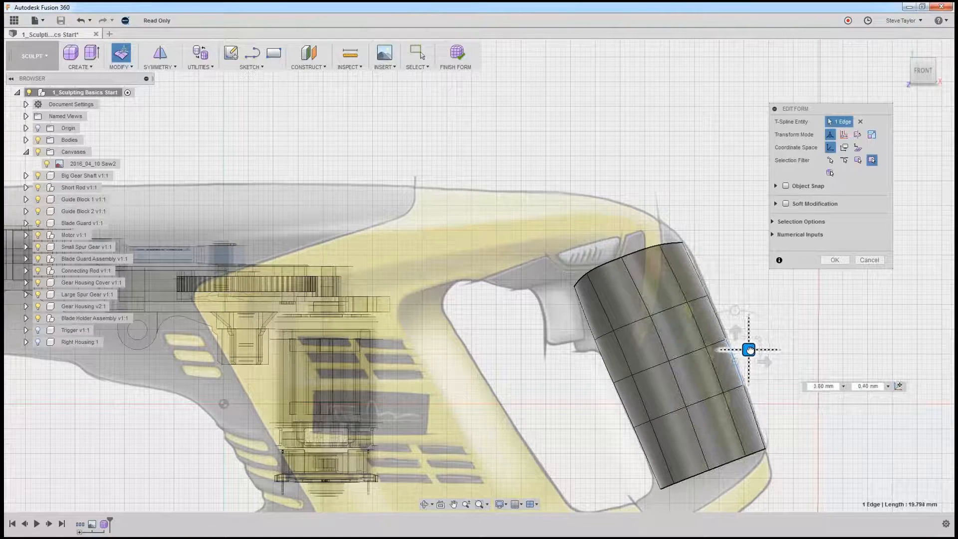
{"action": "left_click", "coordinate": [702, 283]}
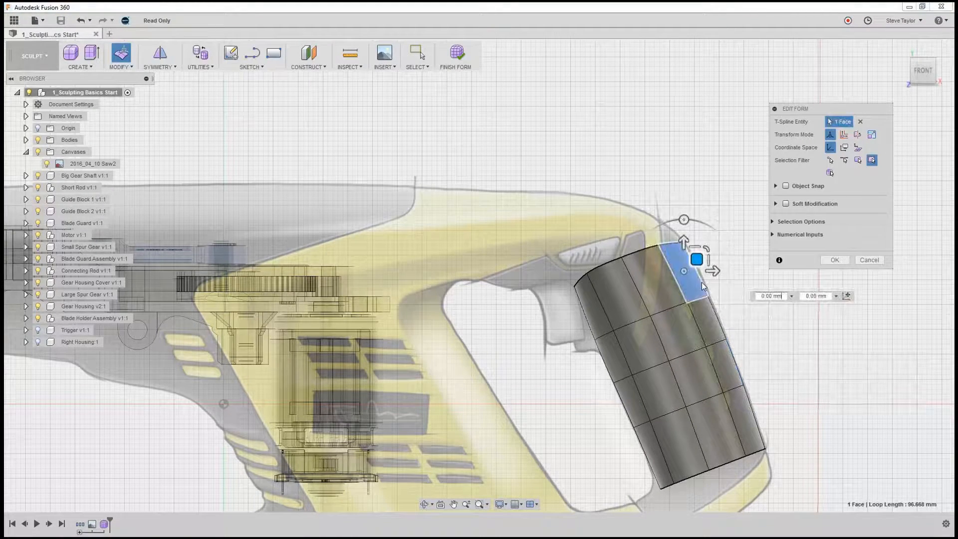
Step: Nudge the grip form's upper rear face slightly toward the rear, and move its lower front corner vertex about -1.8 mm and 0.6 mm
{"action": "left_click_drag", "start_coordinate": [696, 259], "coordinate": [698, 259]}
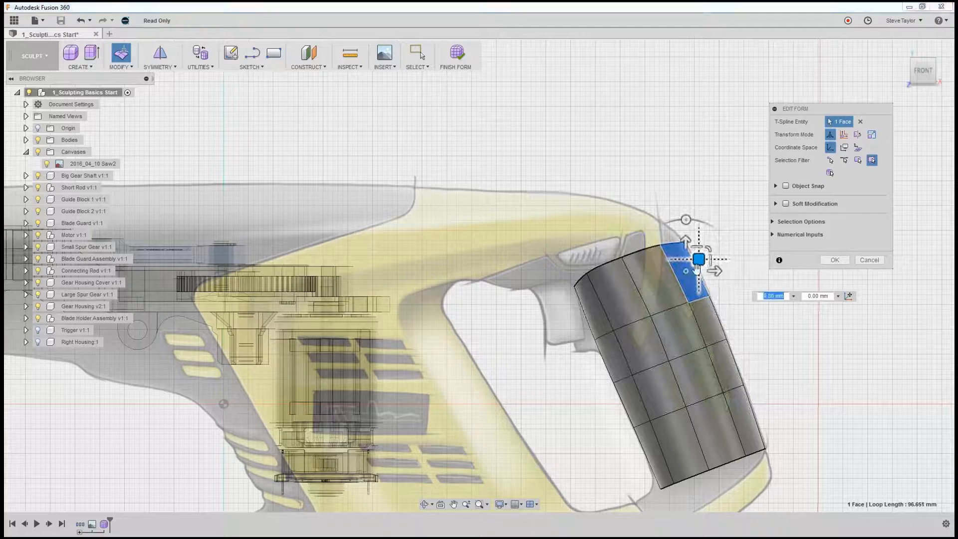
{"action": "left_click", "coordinate": [744, 319]}
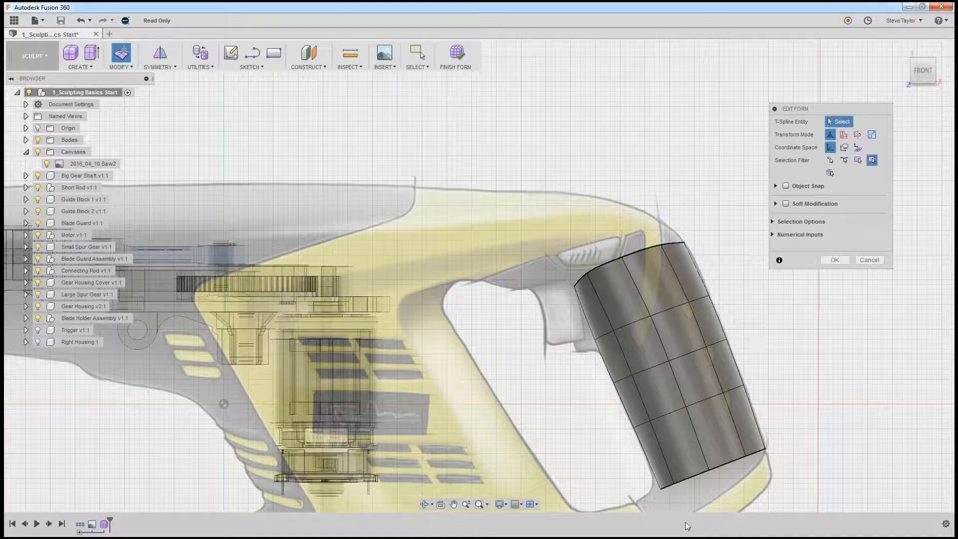
{"action": "left_click", "coordinate": [662, 488]}
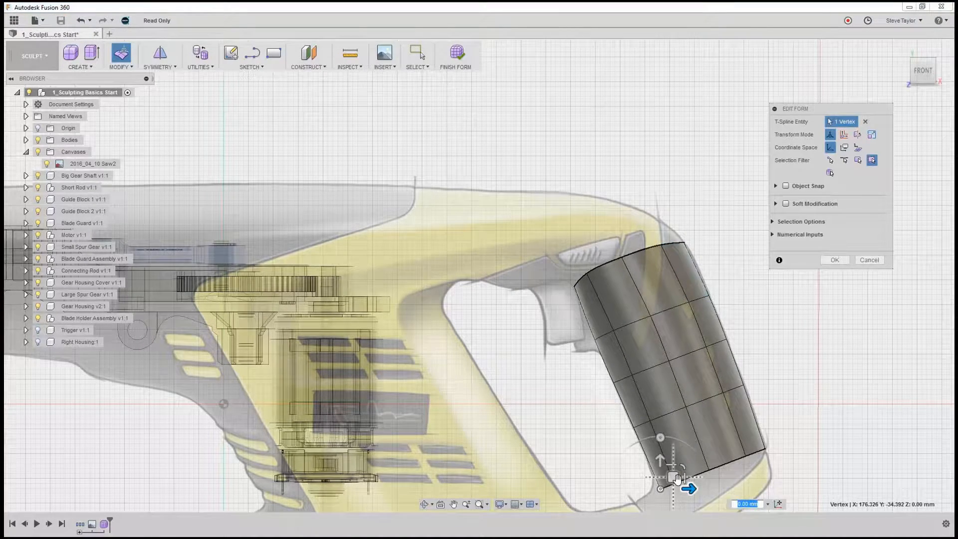
{"action": "left_click_drag", "start_coordinate": [676, 480], "coordinate": [663, 490]}
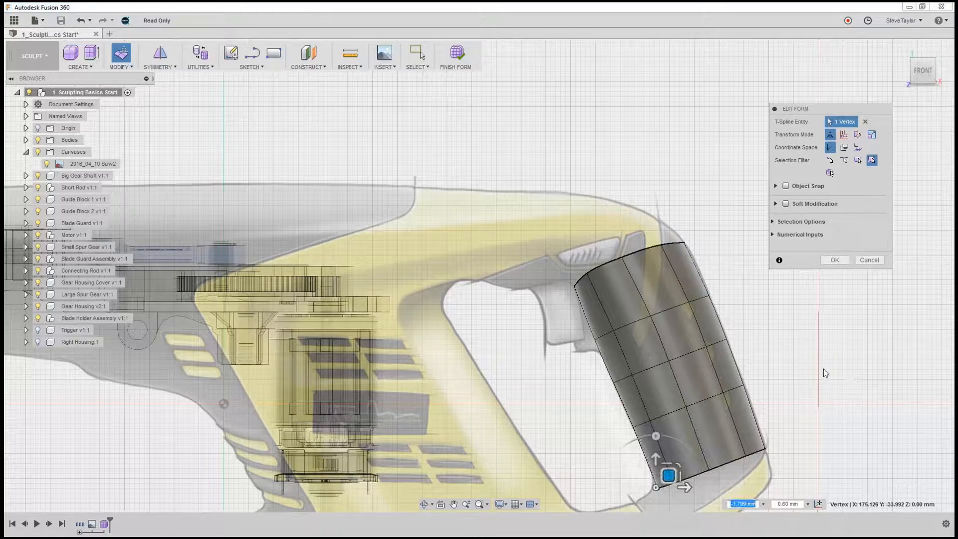
{"action": "left_click", "coordinate": [749, 358]}
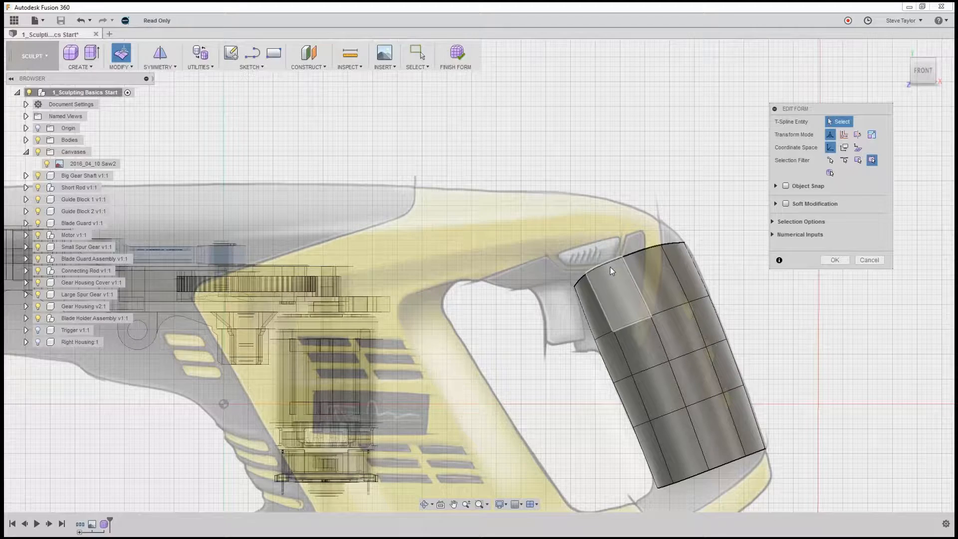
Step: Scale the grip form's horizontal edge loop just below the top rim by 0.98 and finish the form edit
{"action": "double_click", "coordinate": [639, 319]}
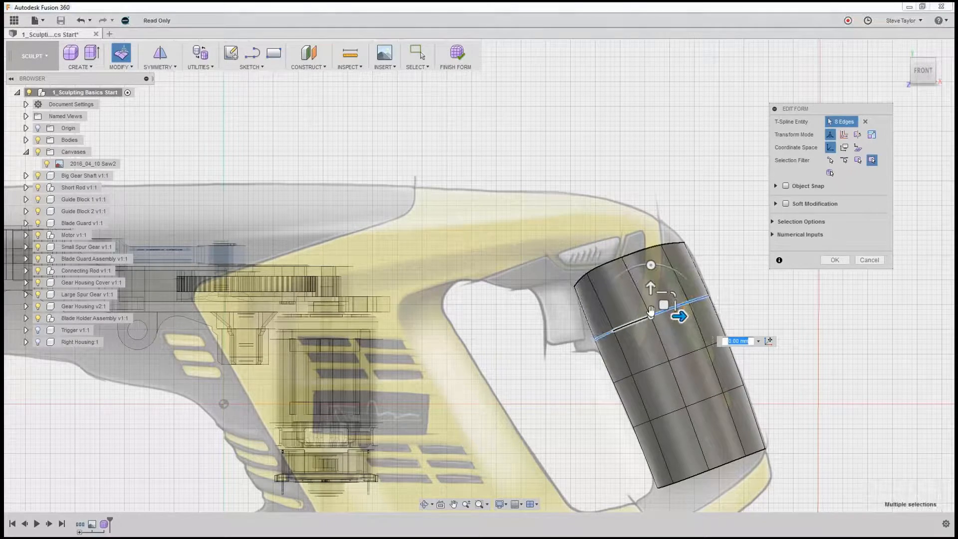
{"action": "left_click_drag", "start_coordinate": [675, 292], "coordinate": [673, 295]}
{"action": "type", "text": "0.98"}
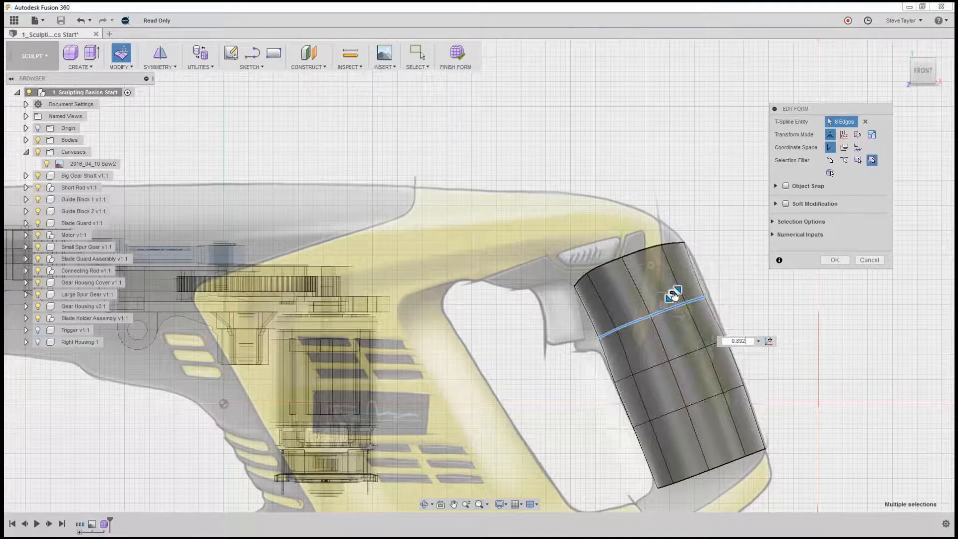
{"action": "key", "text": "Return"}
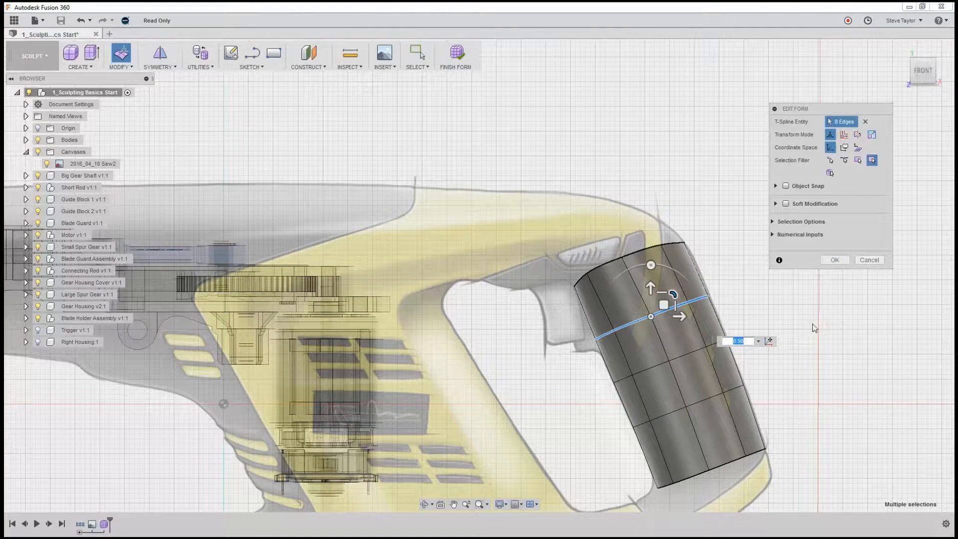
{"action": "left_click", "coordinate": [835, 260]}
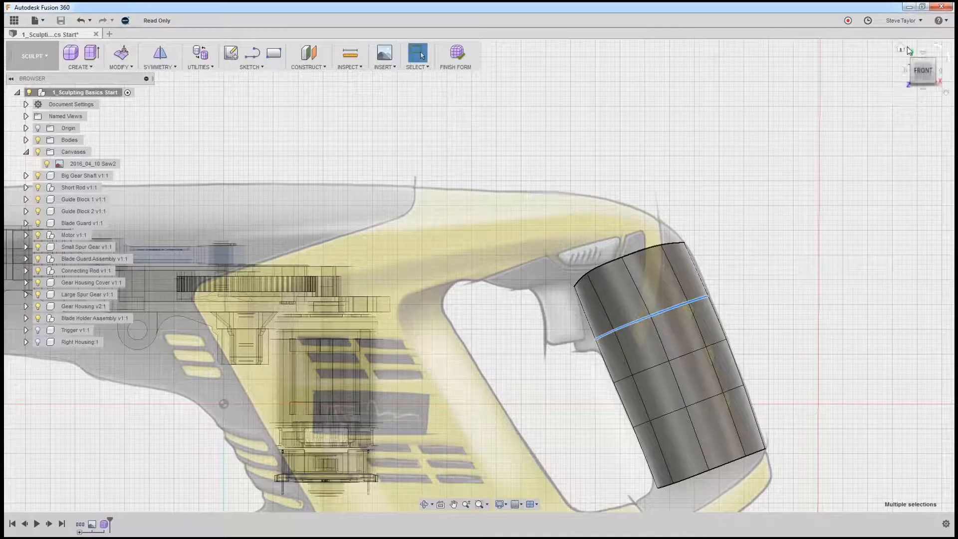
Step: Move the grip's vertical edge line nearest the trigger about 3.4 mm rearward and 1.8 mm up in the front view
{"action": "left_click", "coordinate": [903, 47]}
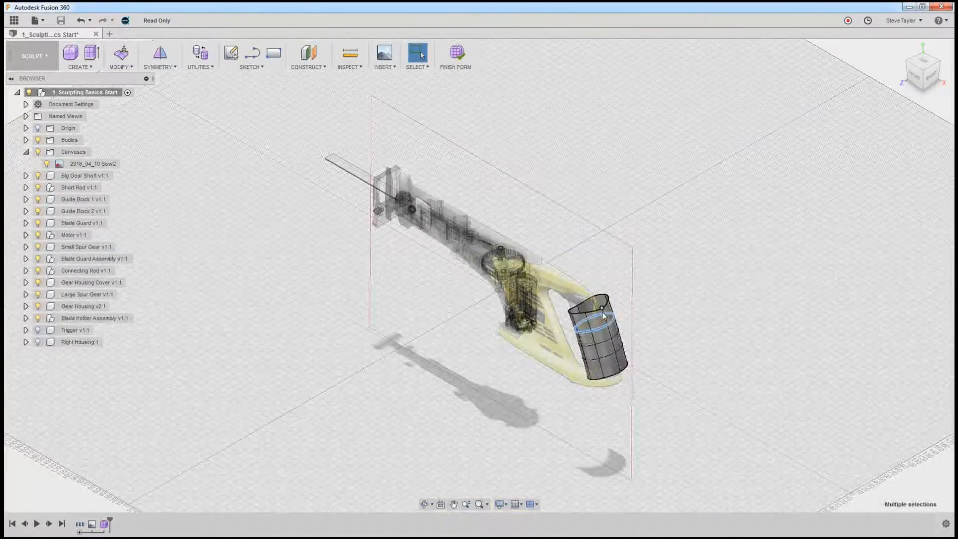
{"action": "scroll", "coordinate": [603, 338], "scroll_direction": "down", "scroll_amount": 3}
{"action": "scroll", "coordinate": [603, 338], "scroll_direction": "up", "scroll_amount": 7}
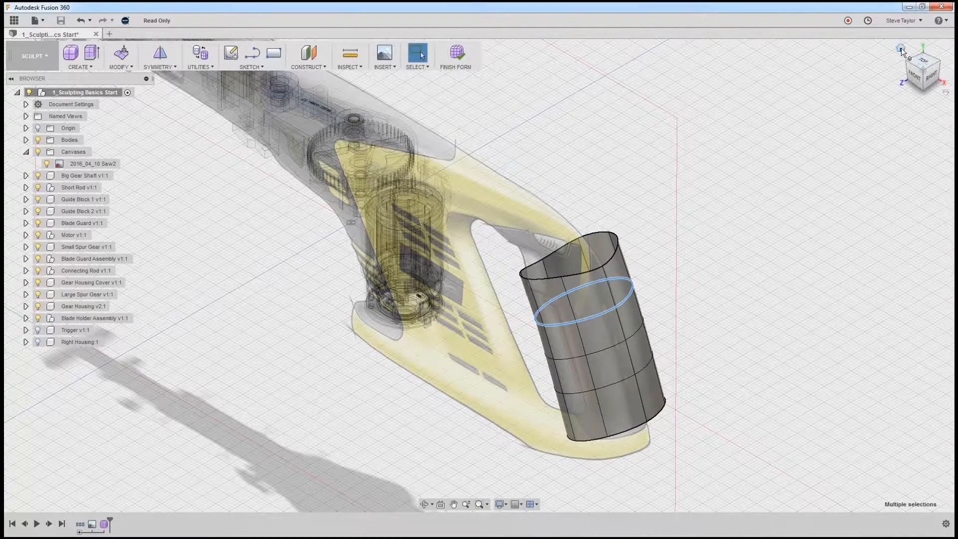
{"action": "left_click", "coordinate": [919, 79]}
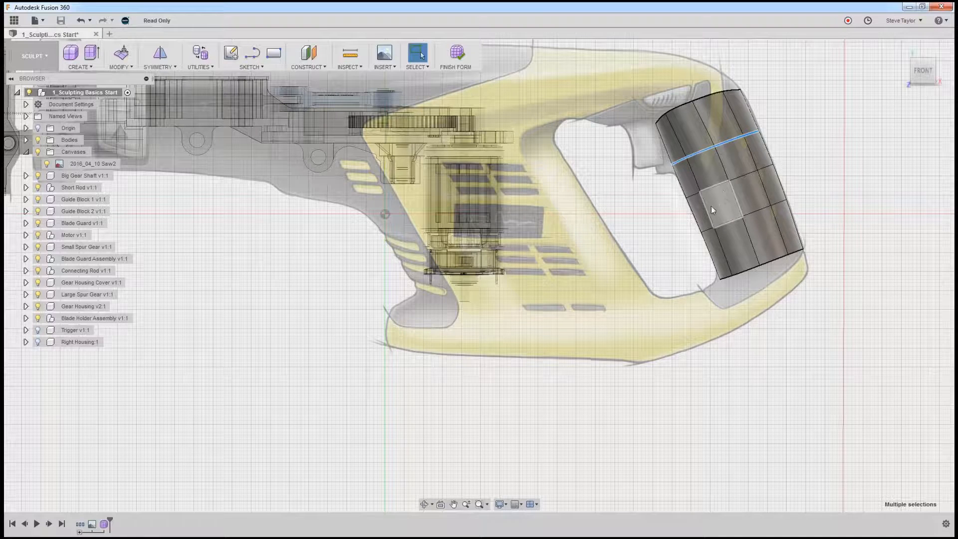
{"action": "double_click", "coordinate": [709, 219]}
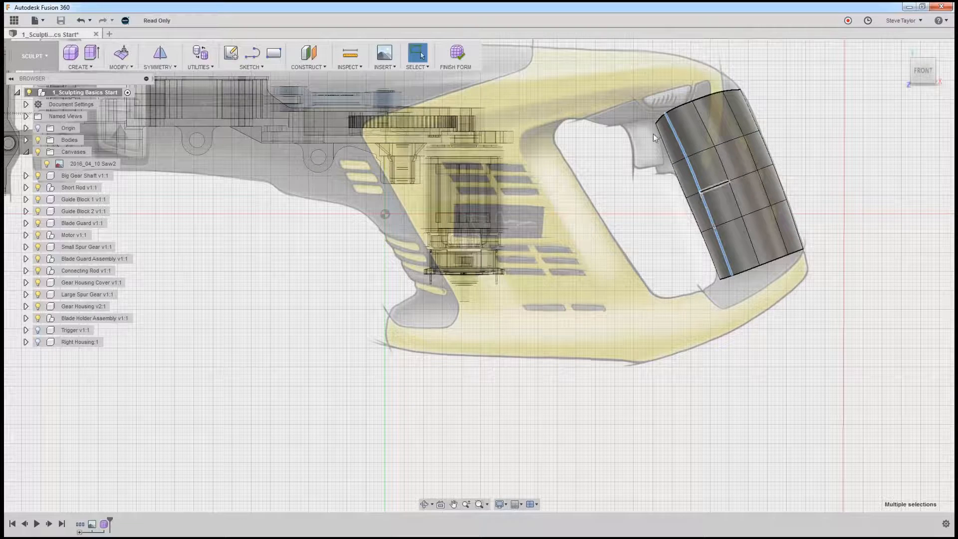
{"action": "right_click", "coordinate": [768, 89]}
{"action": "left_click", "coordinate": [798, 75]}
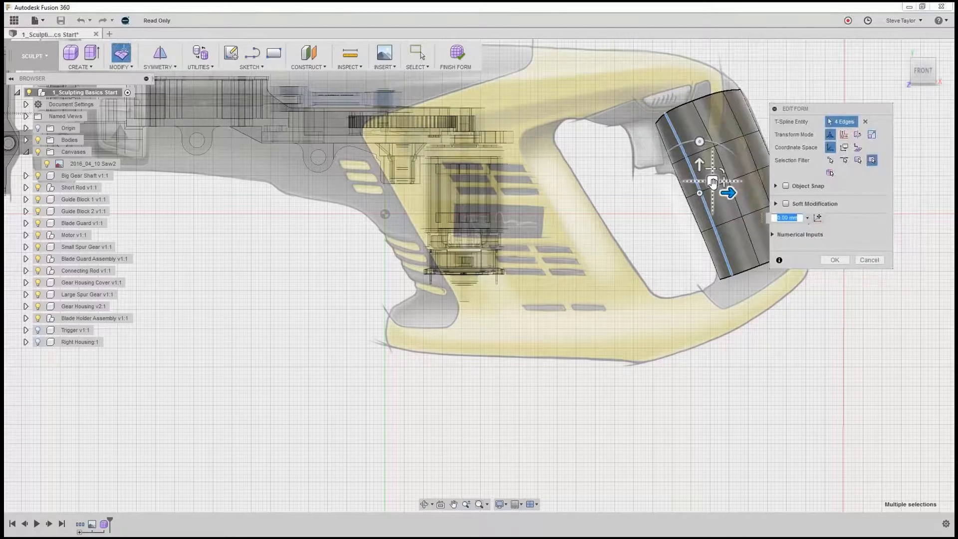
{"action": "left_click_drag", "start_coordinate": [716, 182], "coordinate": [718, 179]}
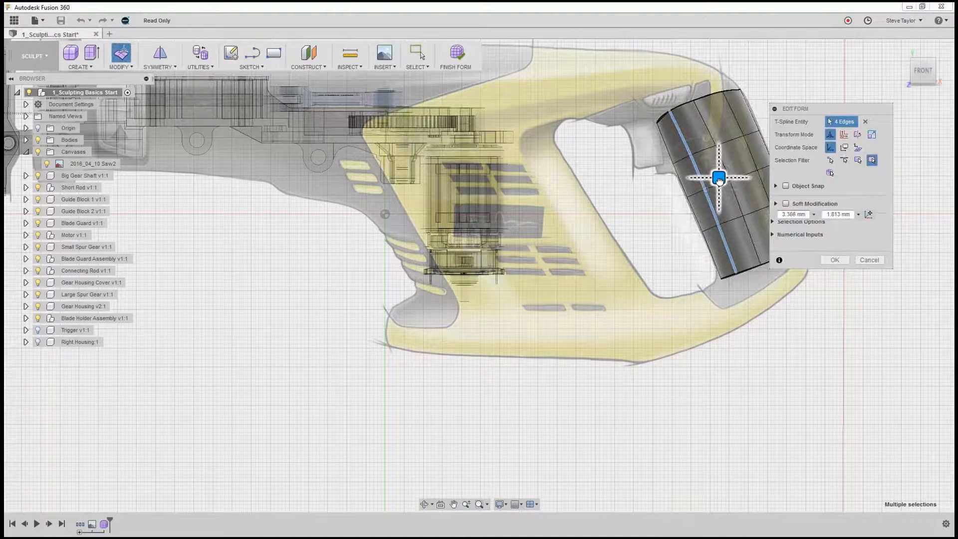
{"action": "left_click", "coordinate": [876, 261]}
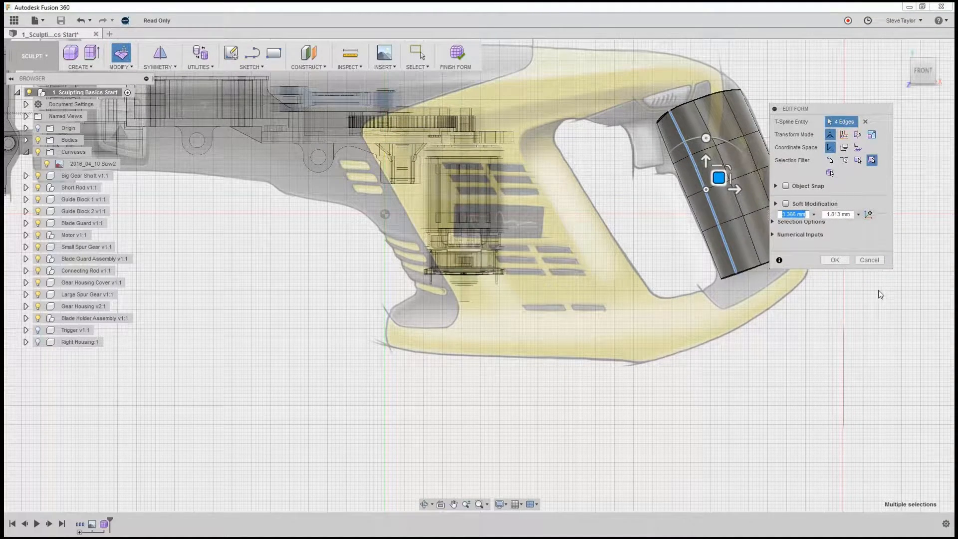
Step: Shift the vertical edge line near the rear of the grip slightly toward the trigger and accept the form edit
{"action": "double_click", "coordinate": [750, 156]}
{"action": "left_click_drag", "start_coordinate": [765, 162], "coordinate": [762, 162]}
{"action": "left_click", "coordinate": [825, 345]}
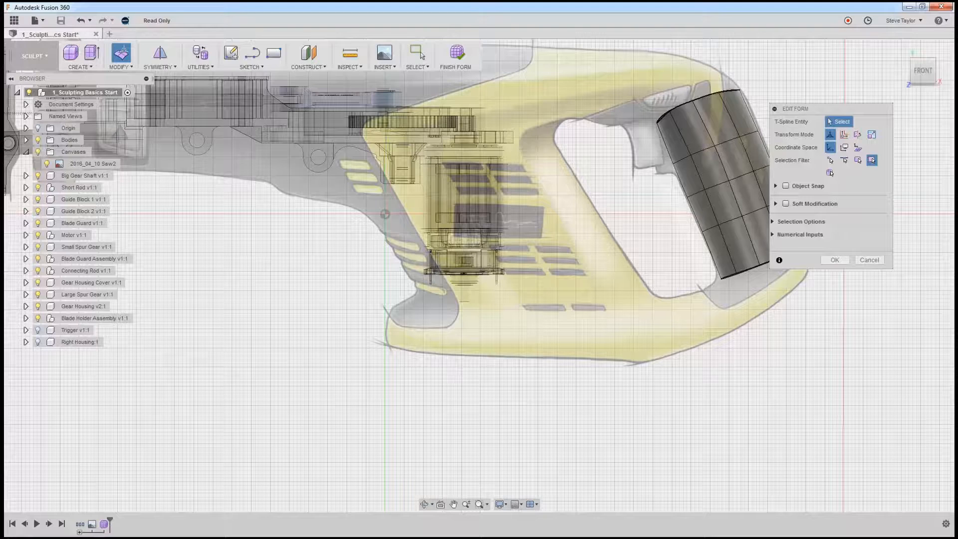
{"action": "left_click", "coordinate": [834, 259]}
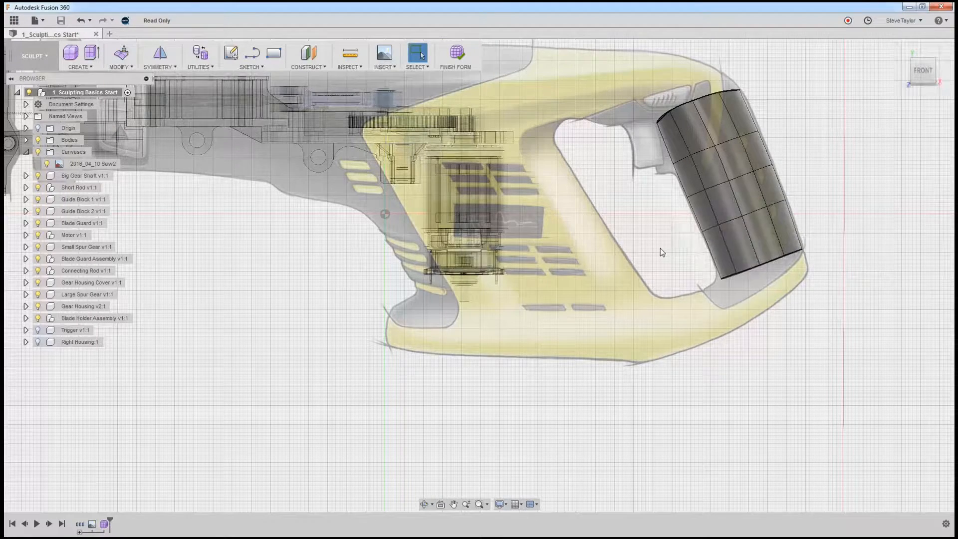
Step: Finish the form to return to solid modeling with the whole saw in view
{"action": "scroll", "coordinate": [660, 248], "scroll_direction": "down", "scroll_amount": 3}
{"action": "scroll", "coordinate": [660, 248], "scroll_direction": "up", "scroll_amount": 1}
{"action": "middle_click_drag", "start_coordinate": [660, 248], "coordinate": [674, 329]}
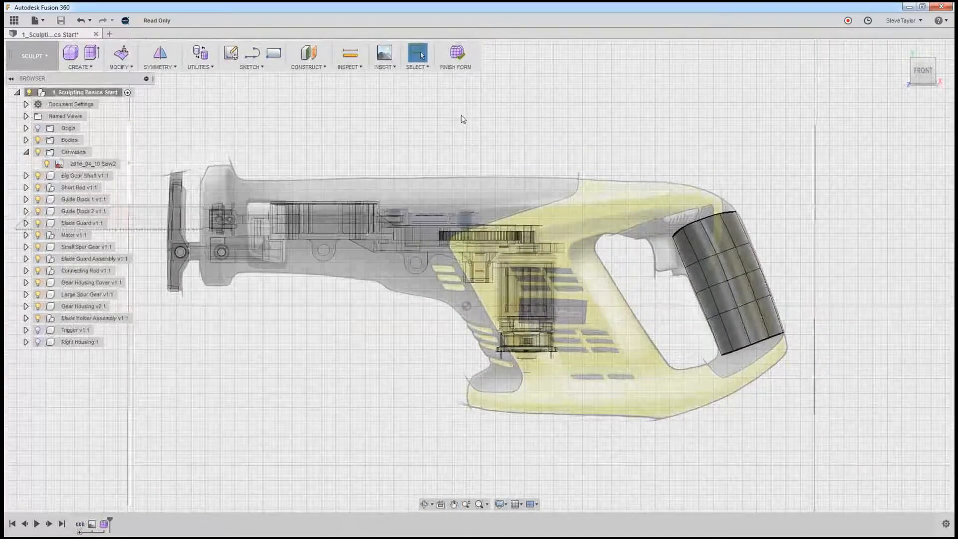
{"action": "left_click", "coordinate": [456, 55]}
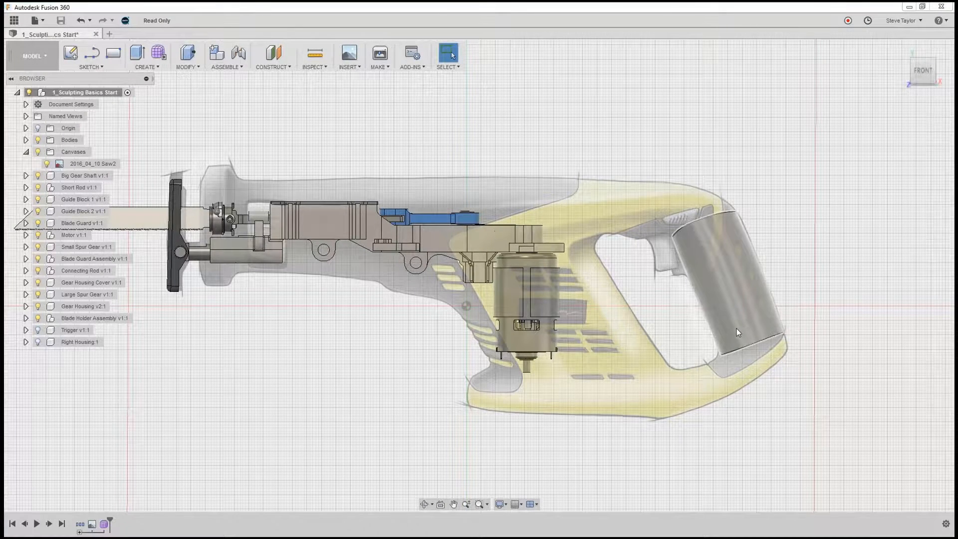
{"action": "middle_click_drag", "start_coordinate": [736, 328], "coordinate": [735, 335], "text": "shift"}
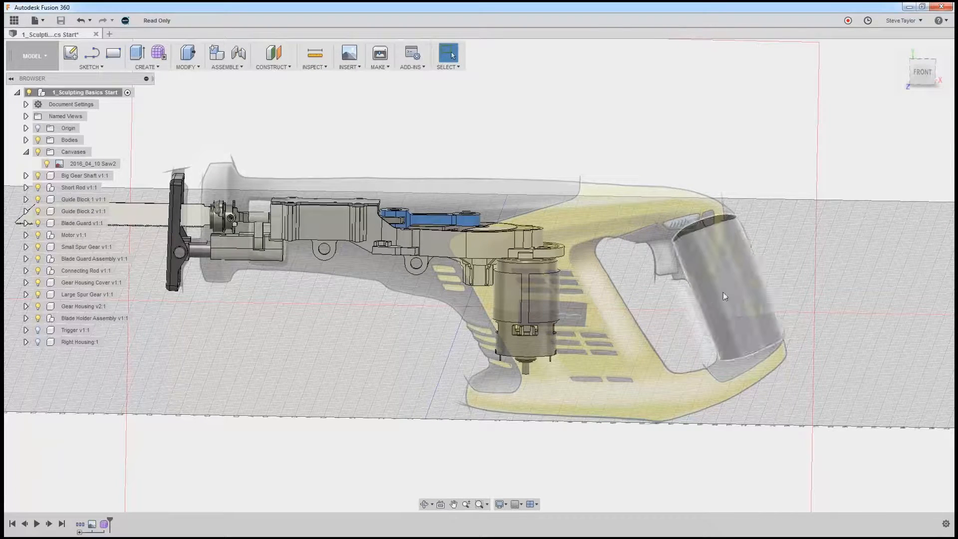
Step: Set the visual style to Shaded so the model shows without edges
{"action": "left_click", "coordinate": [501, 504]}
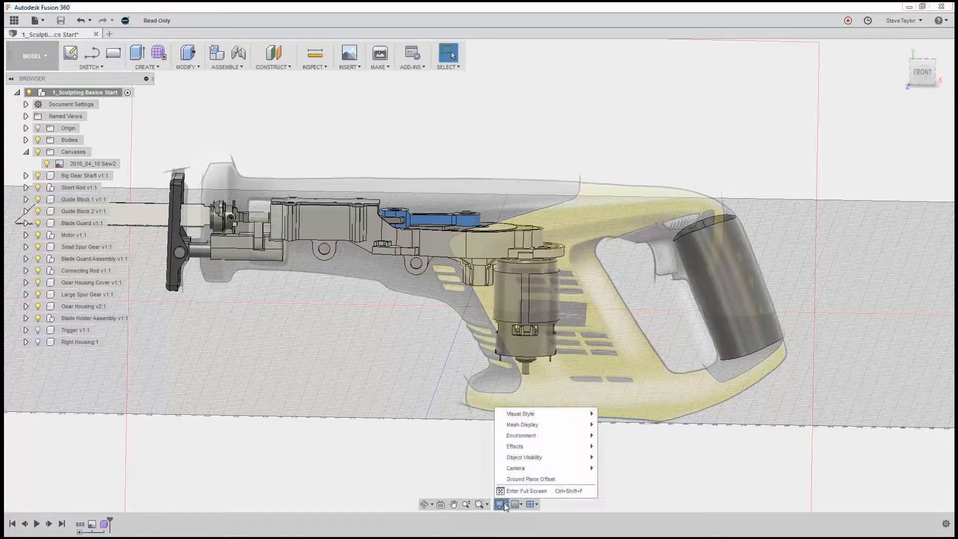
{"action": "mouse_move", "coordinate": [562, 417]}
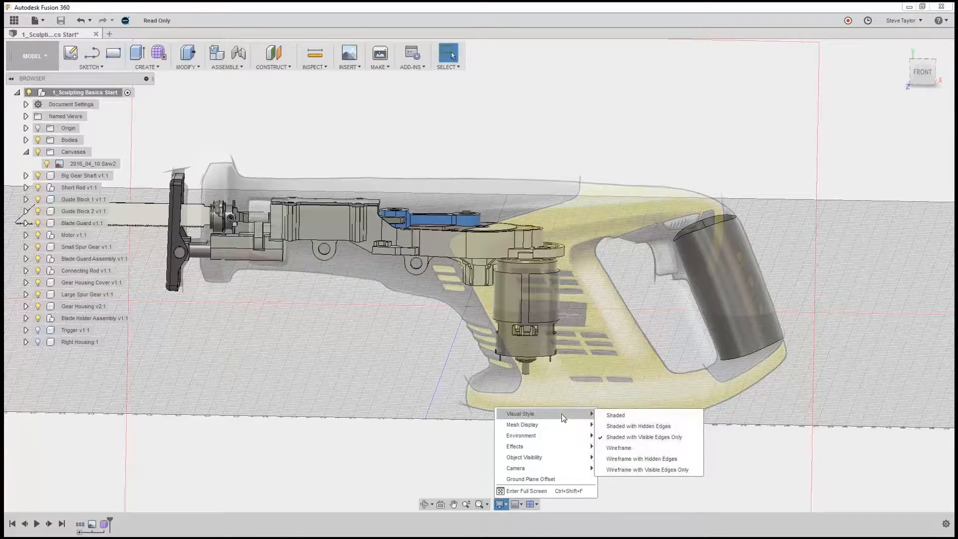
{"action": "left_click", "coordinate": [615, 416]}
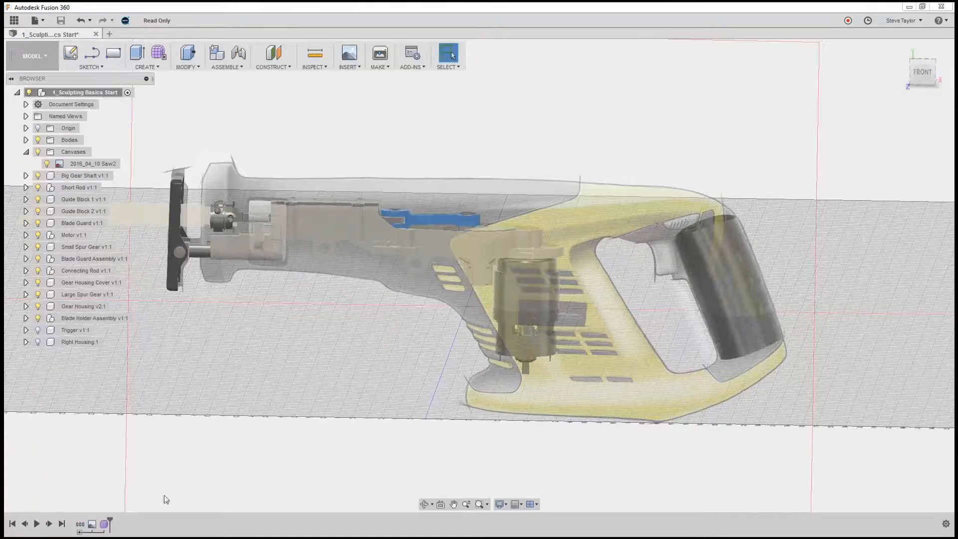
Step: Reopen the grip's form feature from the design history for sculpting and start the Edit Form command
{"action": "double_click", "coordinate": [105, 524]}
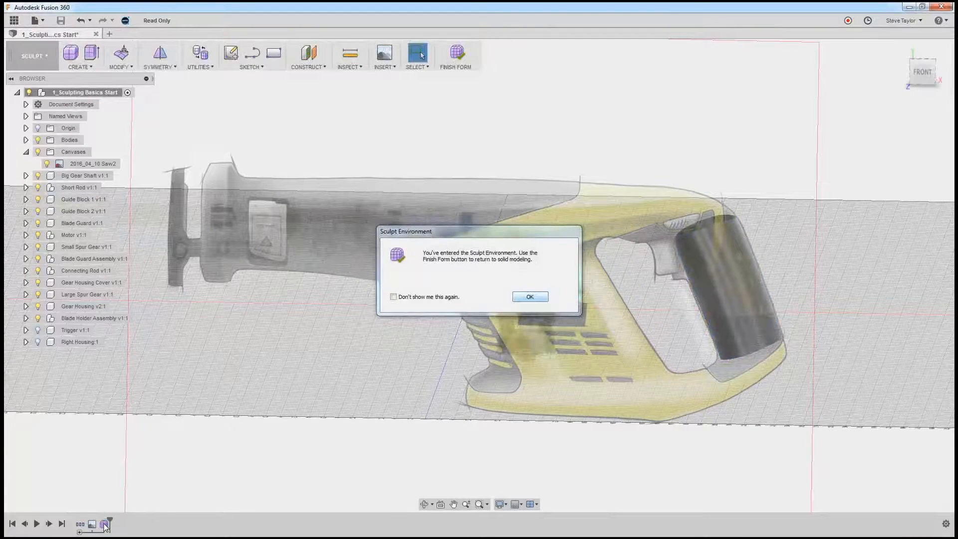
{"action": "left_click", "coordinate": [530, 297]}
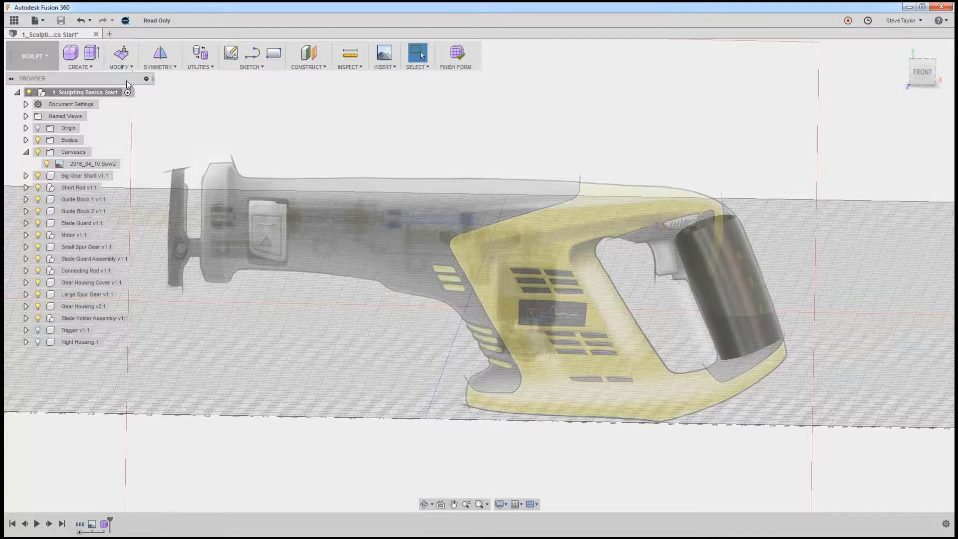
{"action": "left_click", "coordinate": [124, 57]}
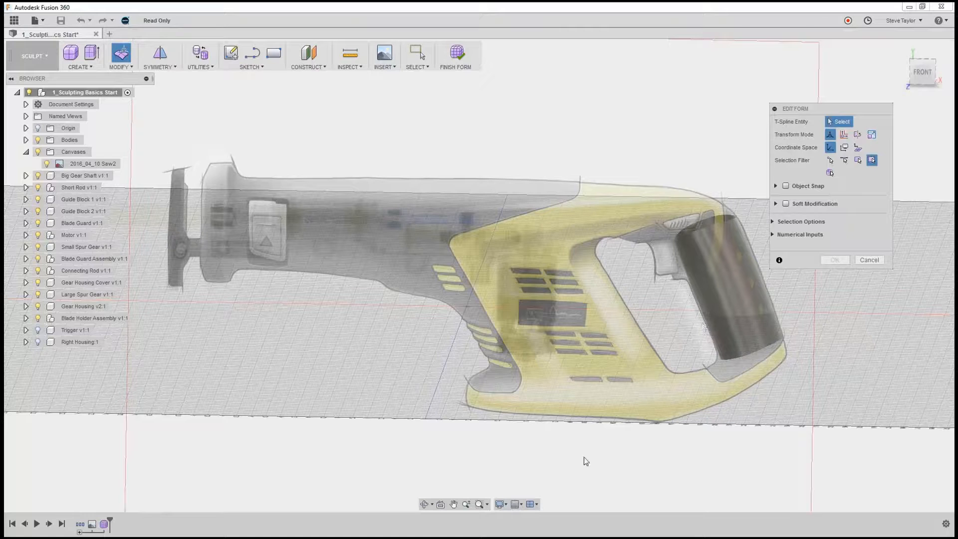
Step: Set the visual style to Shaded with Visible Edges Only, and leave Edit Form without changes
{"action": "left_click", "coordinate": [500, 504]}
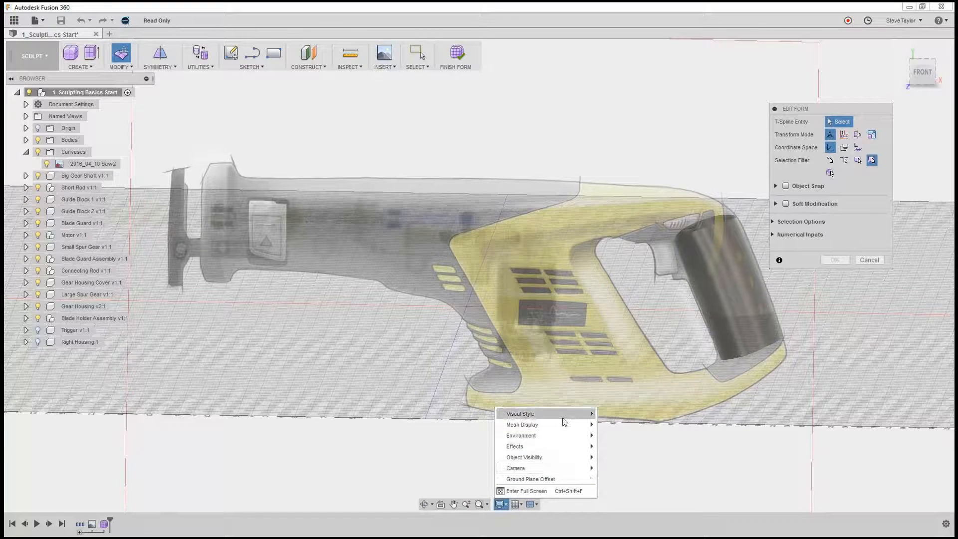
{"action": "mouse_move", "coordinate": [563, 418]}
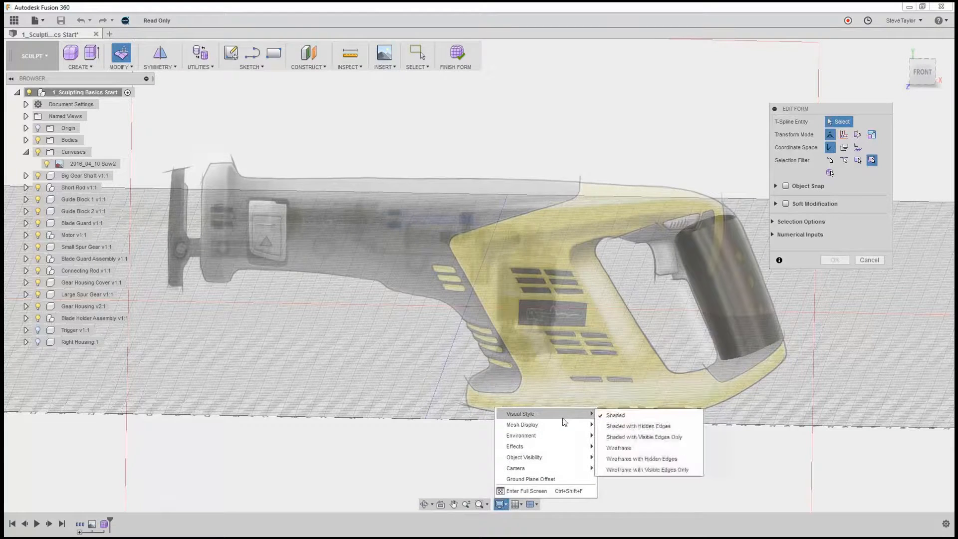
{"action": "left_click", "coordinate": [628, 438]}
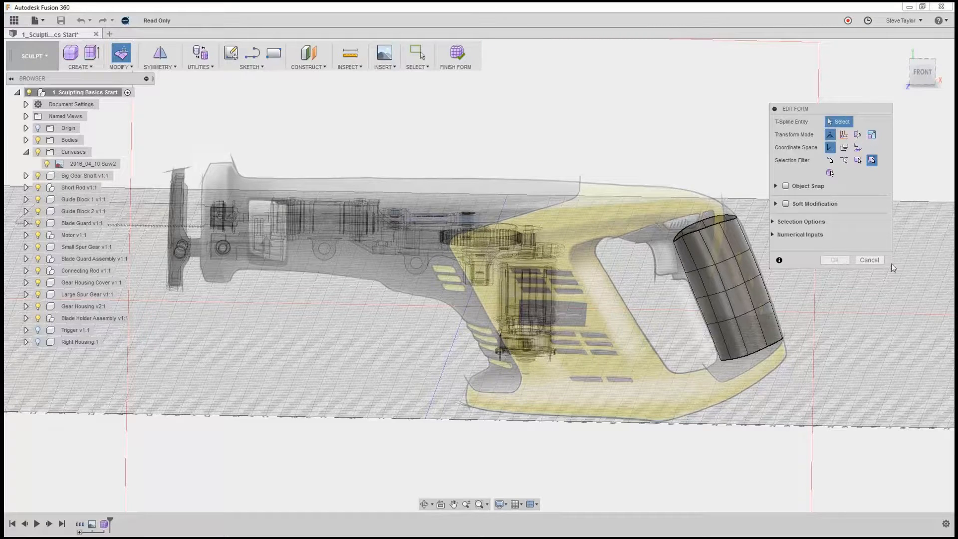
{"action": "left_click", "coordinate": [872, 261]}
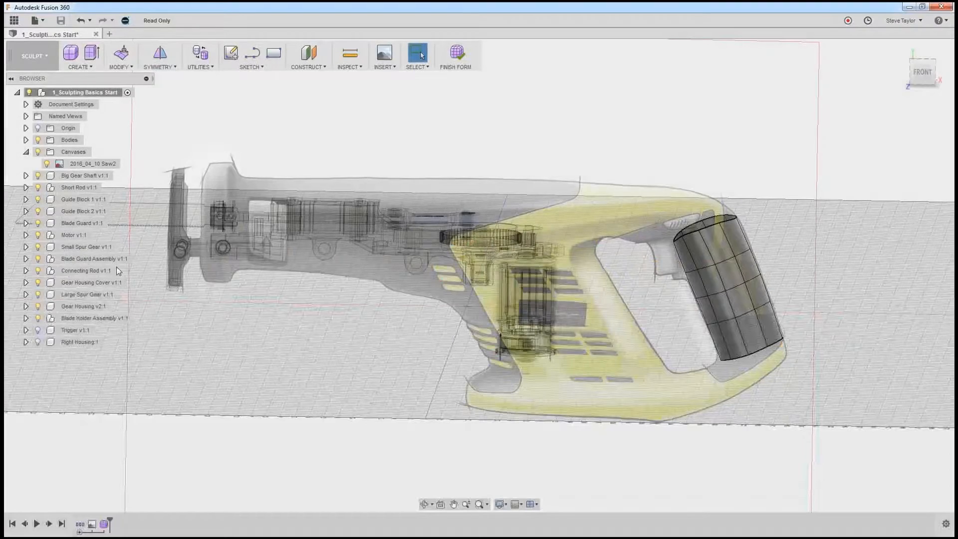
Step: Close the 1_Sculpting Basics Start design without saving and go back to the list of projects and samples
{"action": "left_click", "coordinate": [96, 34]}
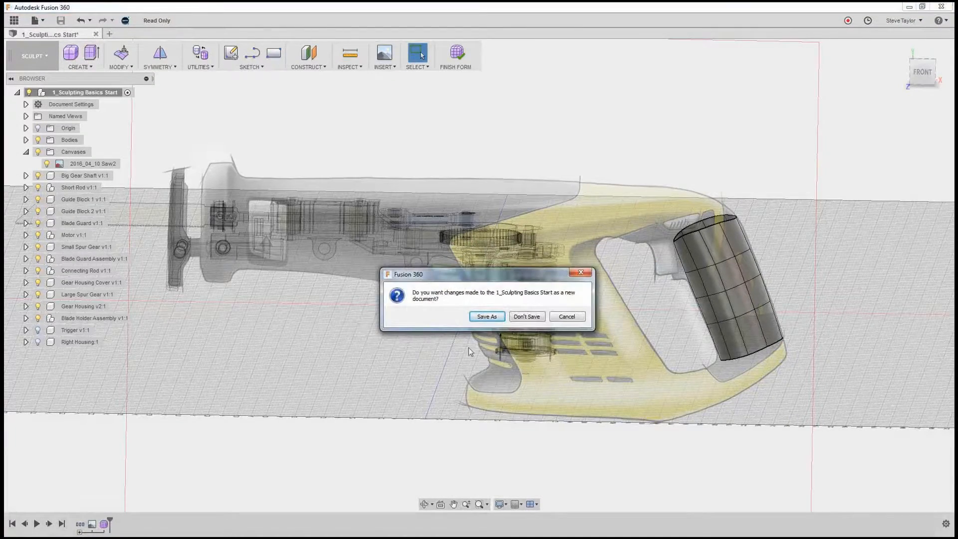
{"action": "left_click", "coordinate": [524, 315]}
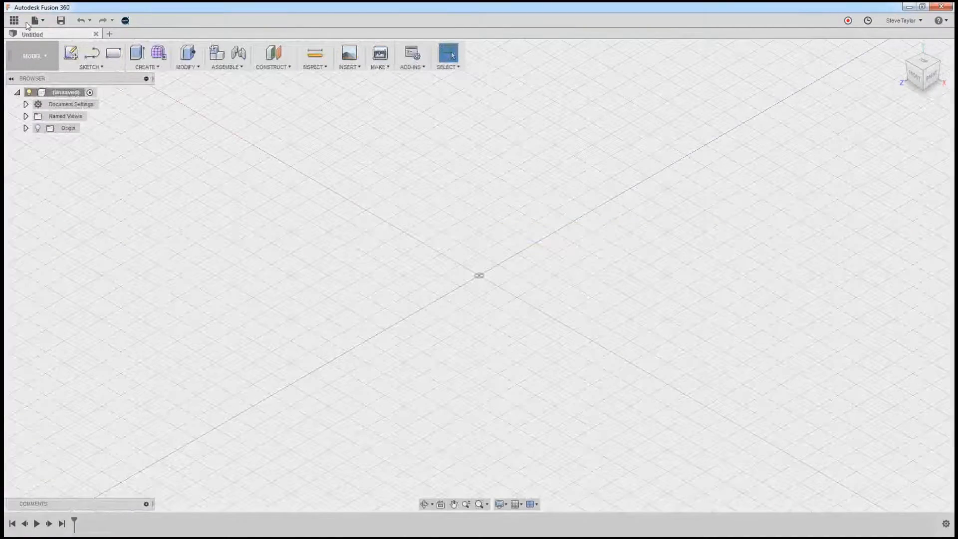
{"action": "left_click", "coordinate": [14, 20]}
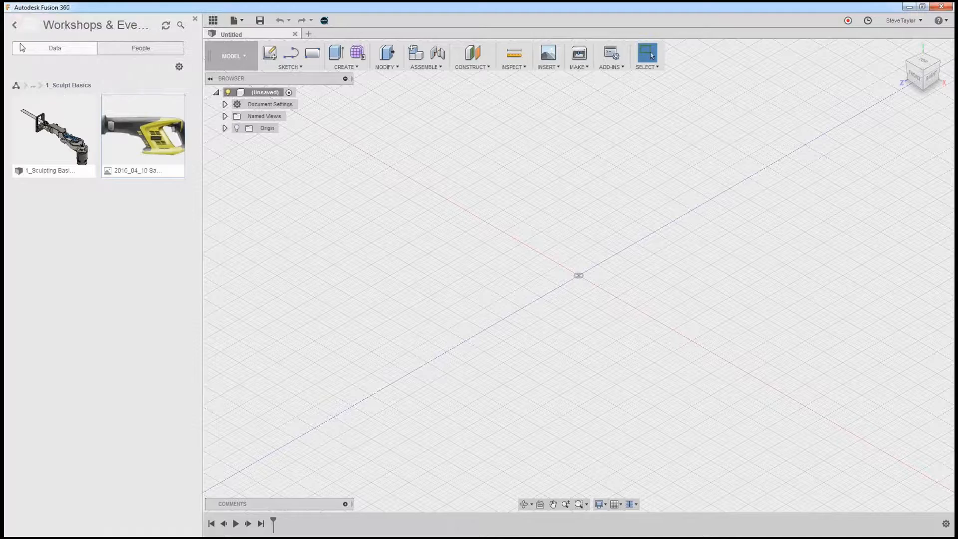
{"action": "left_click", "coordinate": [15, 26]}
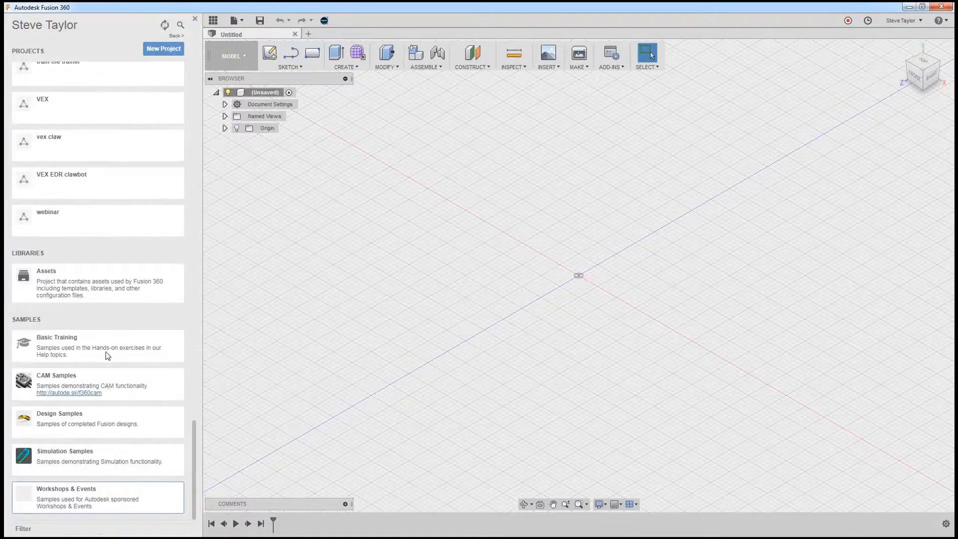
Step: In the Workshops & Events samples, go to Adoption Path, Conceptual Design, and open the 2_Create and Modify Conceptual Designs folder
{"action": "left_click", "coordinate": [83, 493]}
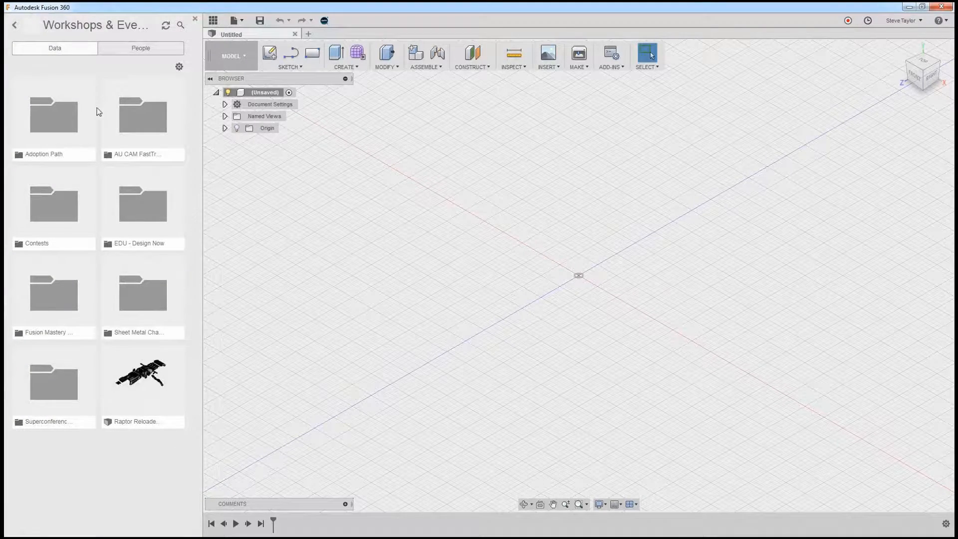
{"action": "left_click", "coordinate": [40, 129]}
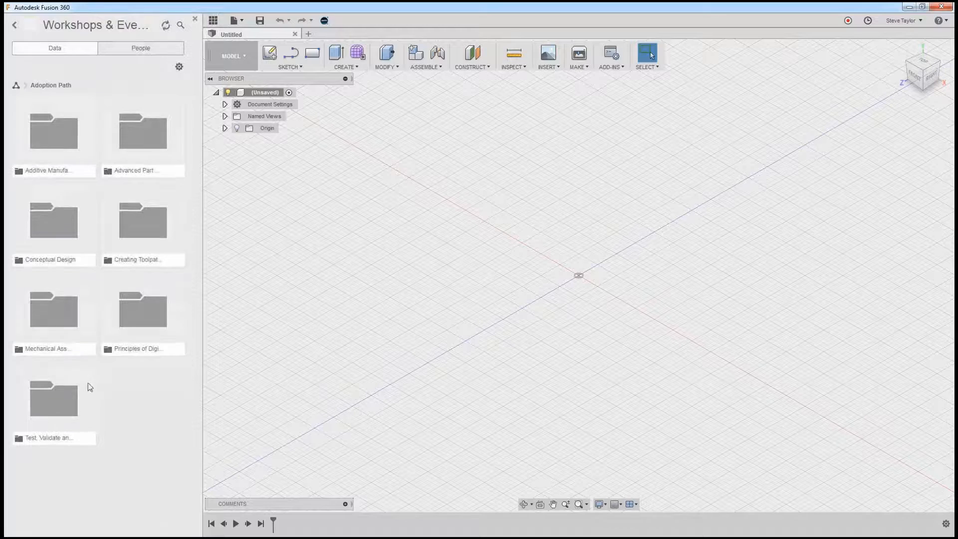
{"action": "left_click", "coordinate": [60, 238]}
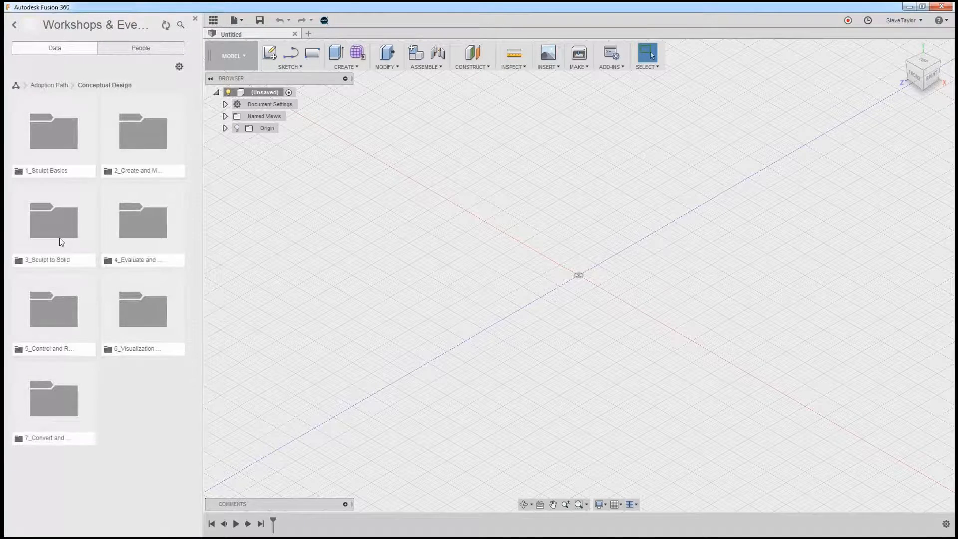
{"action": "left_click", "coordinate": [46, 146]}
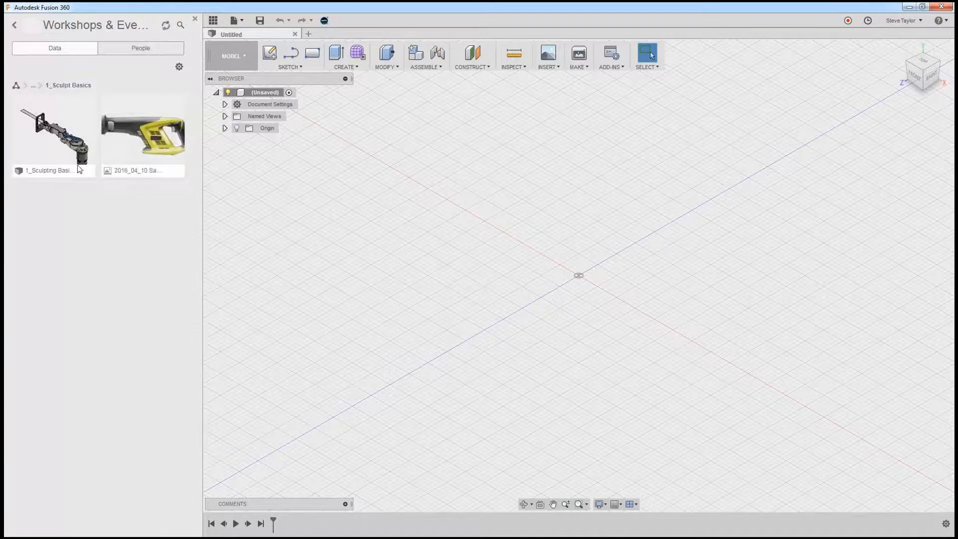
{"action": "left_click", "coordinate": [41, 86]}
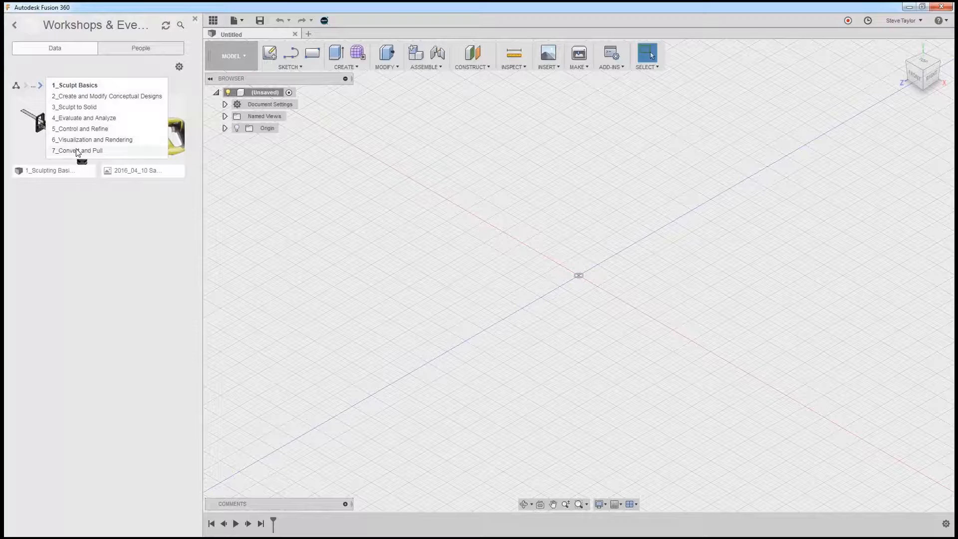
{"action": "left_click", "coordinate": [81, 97]}
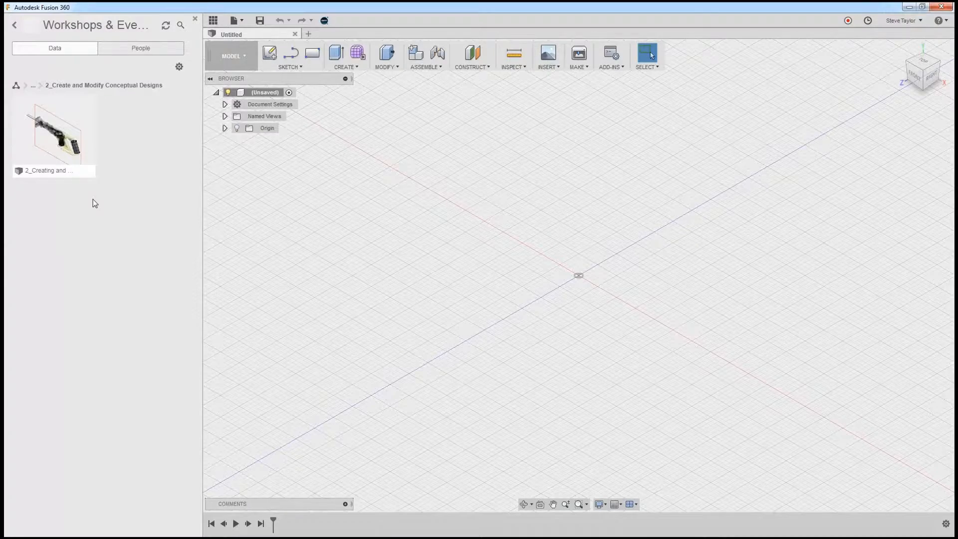
Step: Open the folder's 2_Creating and Modifying sample design, dismiss the Sculpt Environment notice and hide the project data
{"action": "double_click", "coordinate": [68, 143]}
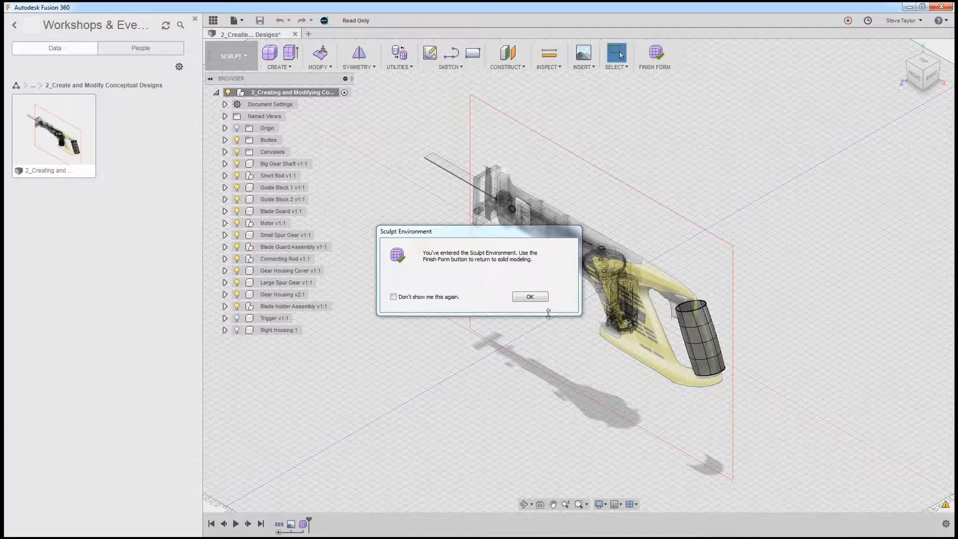
{"action": "left_click", "coordinate": [535, 297]}
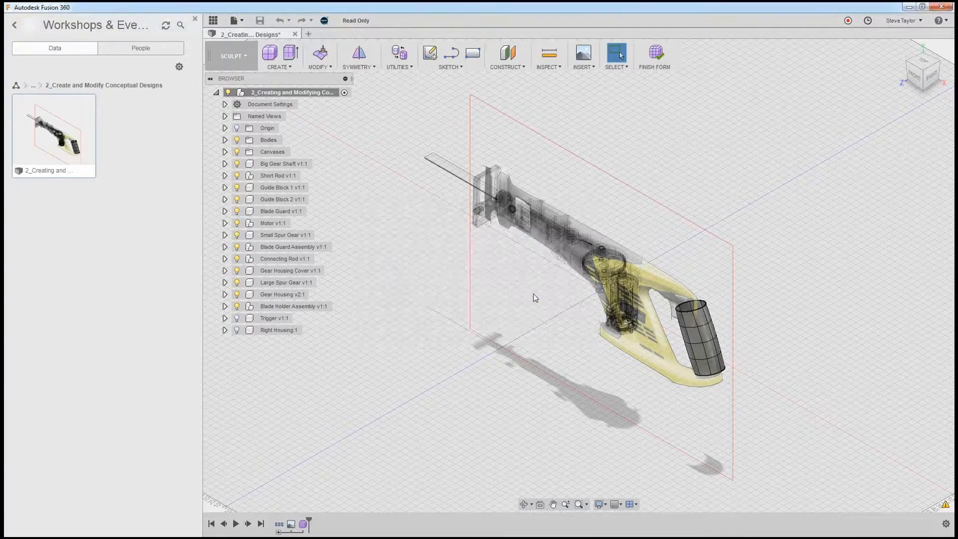
{"action": "left_click", "coordinate": [194, 18]}
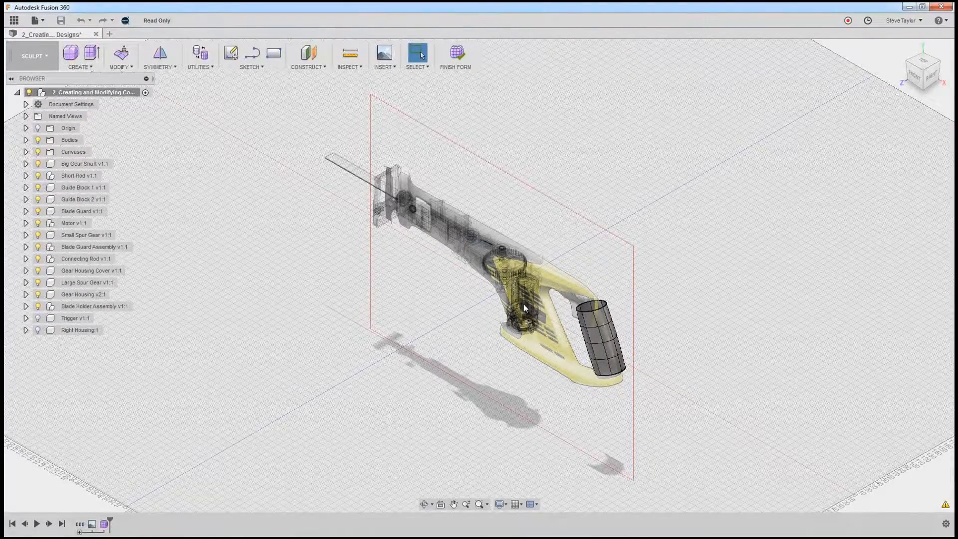
Step: In the front view, lower the opacity of the 2016_04_10 Saw2 canvas to about 38 with Edit Canvas
{"action": "left_click", "coordinate": [914, 75]}
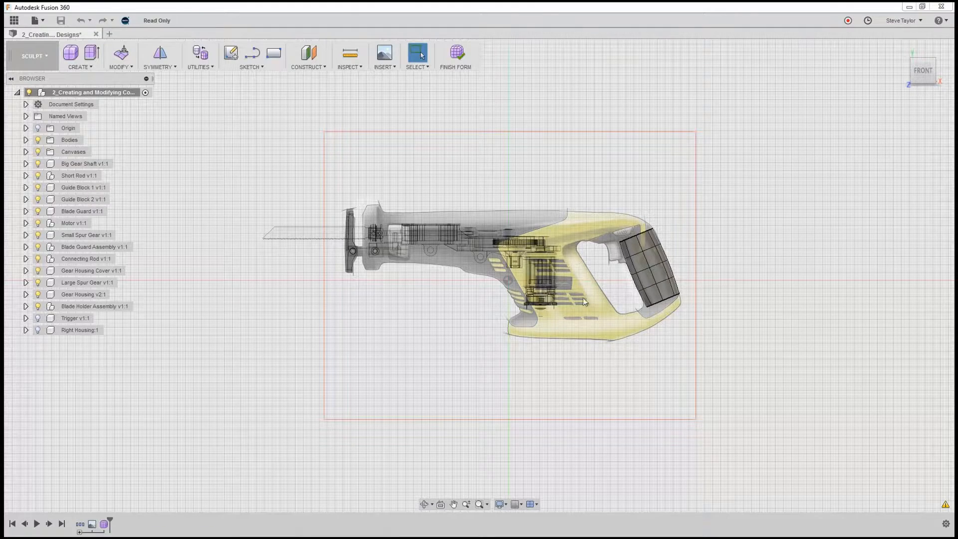
{"action": "left_click", "coordinate": [578, 205]}
{"action": "scroll", "coordinate": [578, 205], "scroll_direction": "up", "scroll_amount": 3}
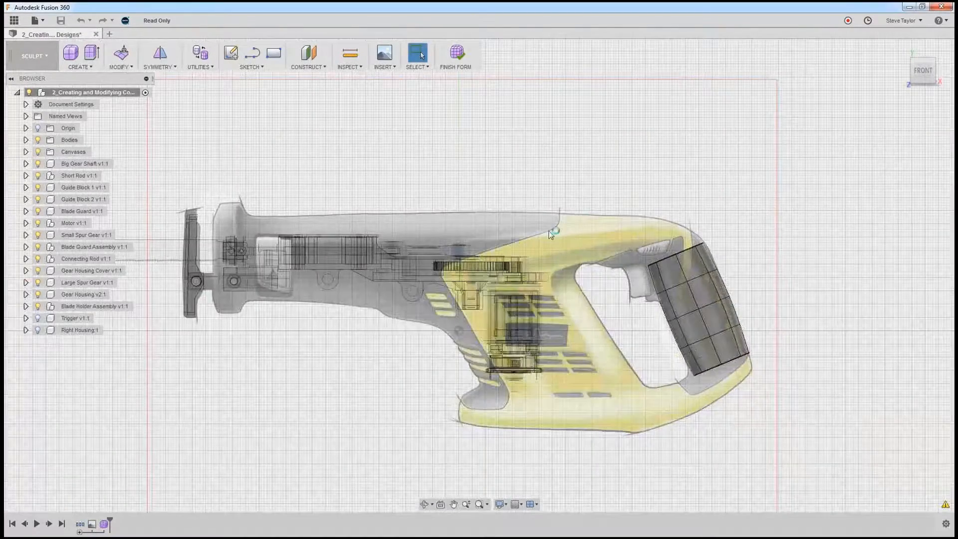
{"action": "middle_click_drag", "start_coordinate": [549, 230], "coordinate": [633, 149]}
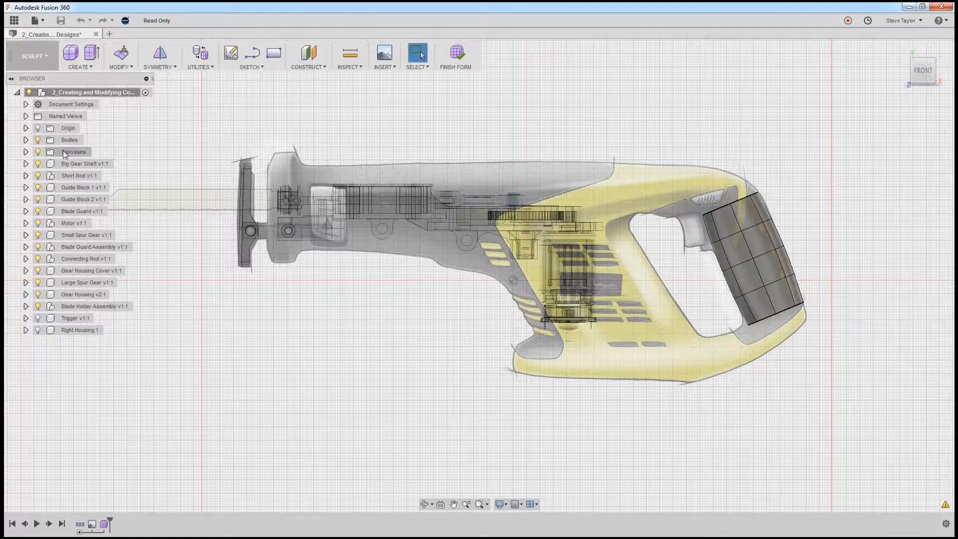
{"action": "left_click", "coordinate": [26, 152]}
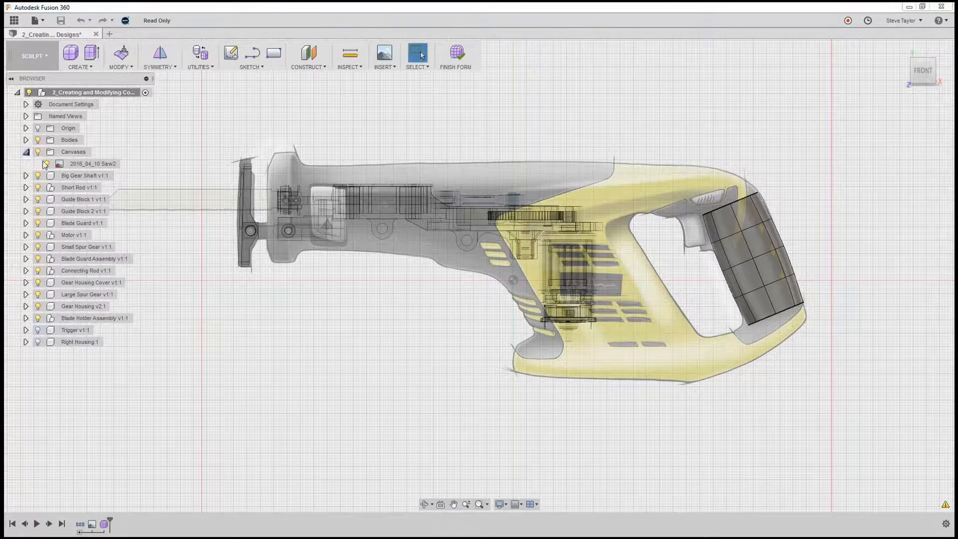
{"action": "right_click", "coordinate": [77, 164]}
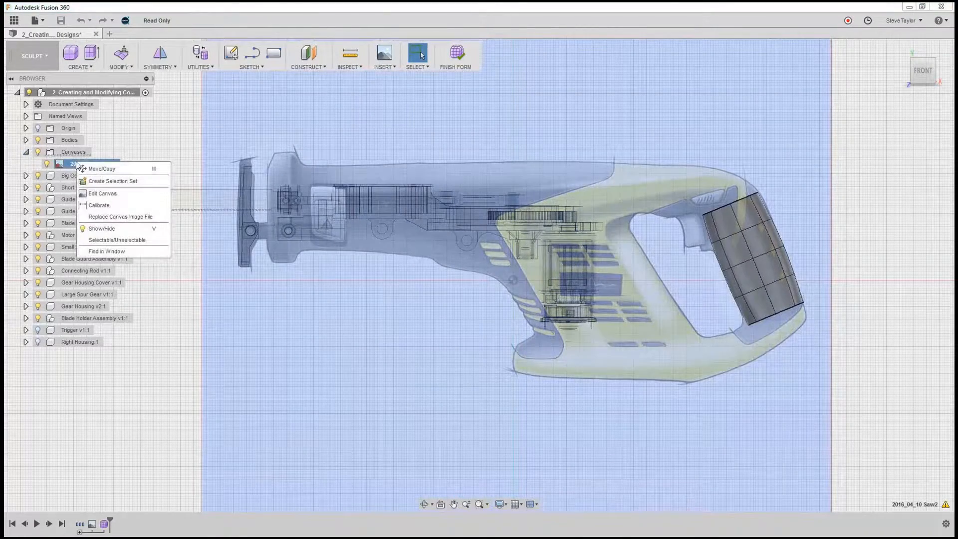
{"action": "left_click", "coordinate": [96, 199]}
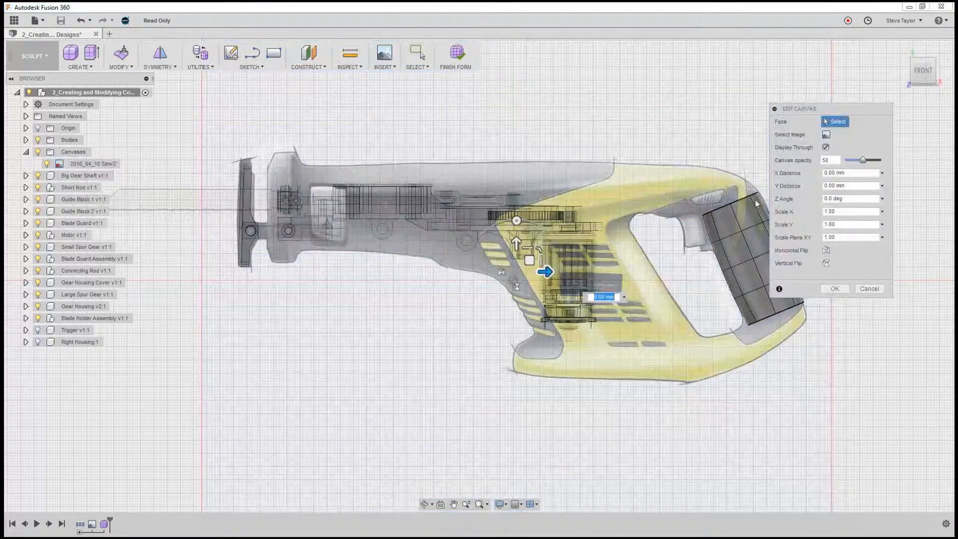
{"action": "left_click_drag", "start_coordinate": [862, 162], "coordinate": [862, 167]}
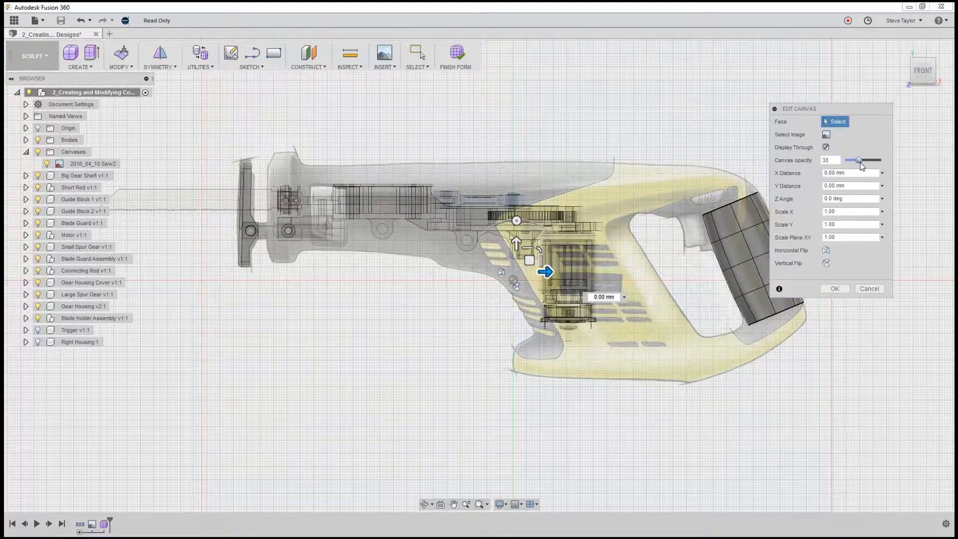
{"action": "left_click", "coordinate": [835, 288]}
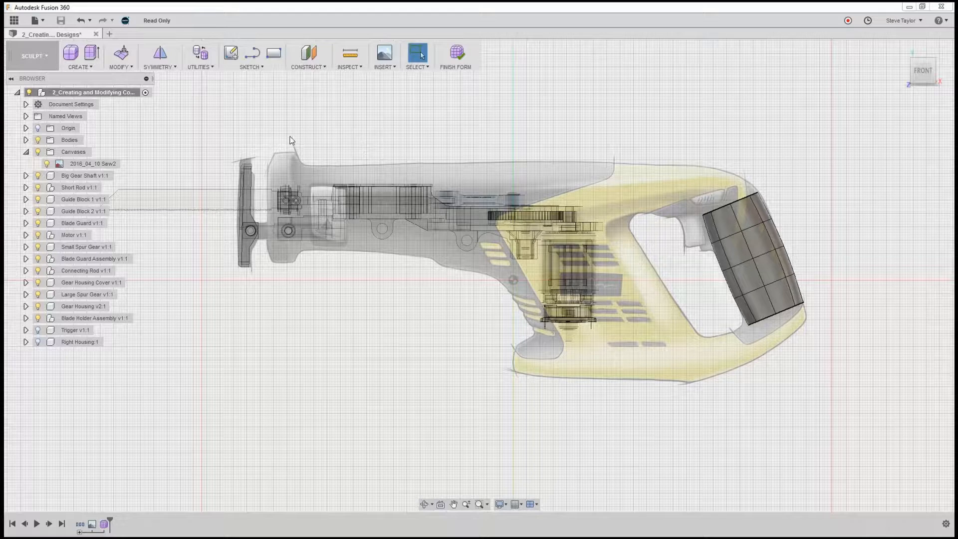
Step: Create a four-sided T-spline Face on the front plane, placing its corners around the slanted, vented yellow panel between nose and handle opening
{"action": "left_click", "coordinate": [80, 66]}
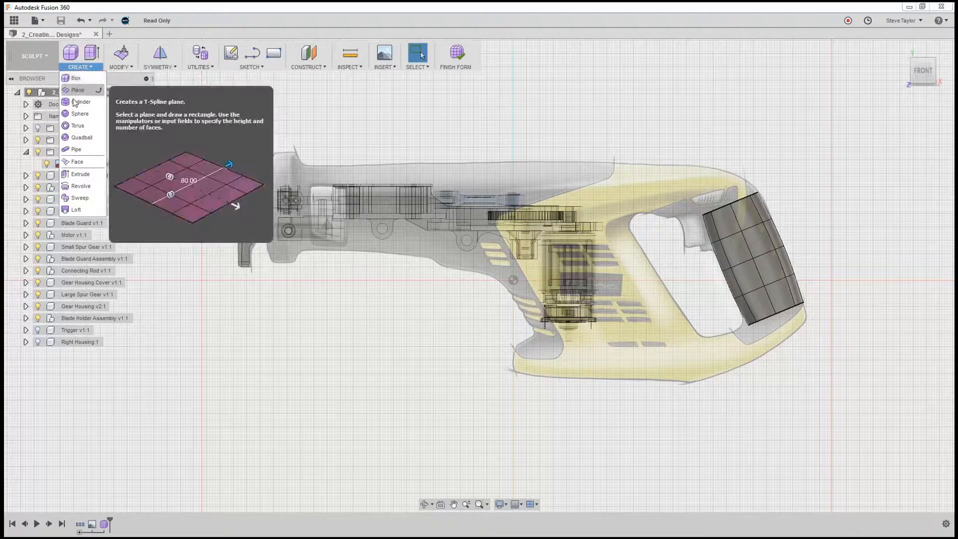
{"action": "left_click", "coordinate": [81, 164]}
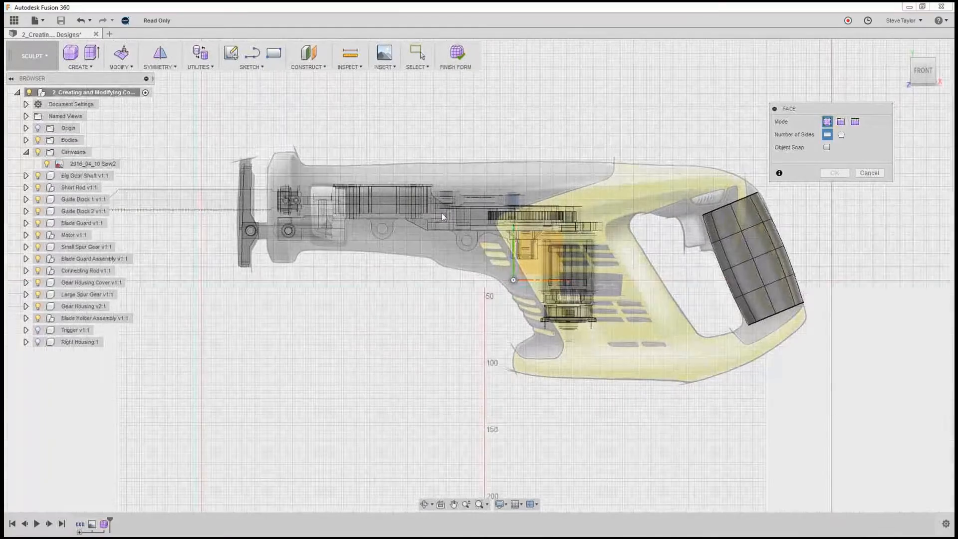
{"action": "scroll", "coordinate": [501, 222], "scroll_direction": "down", "scroll_amount": 5}
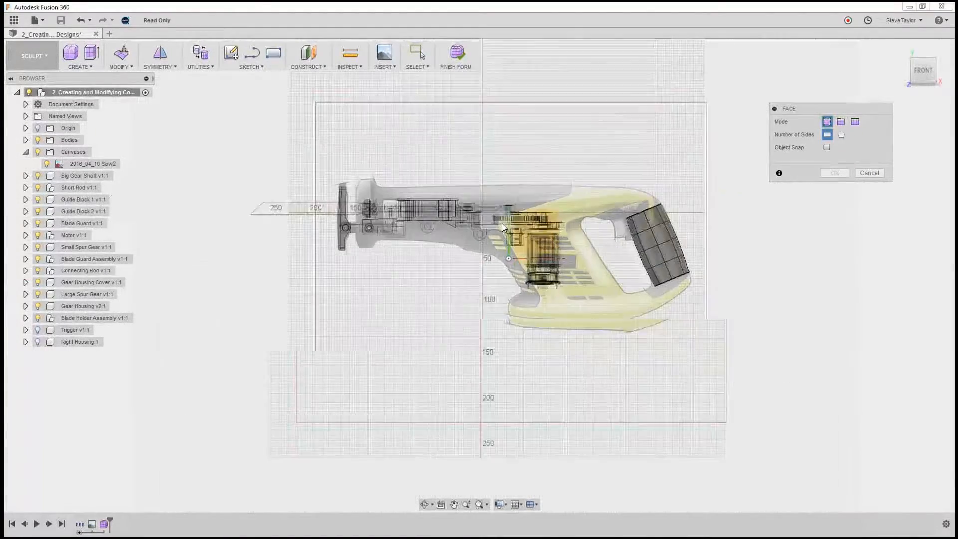
{"action": "scroll", "coordinate": [502, 222], "scroll_direction": "up", "scroll_amount": 5}
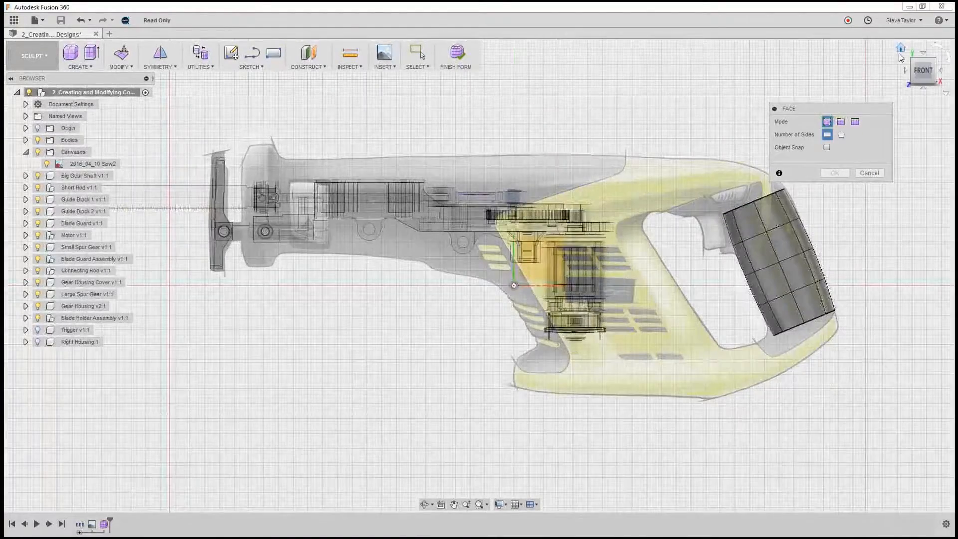
{"action": "left_click", "coordinate": [902, 49]}
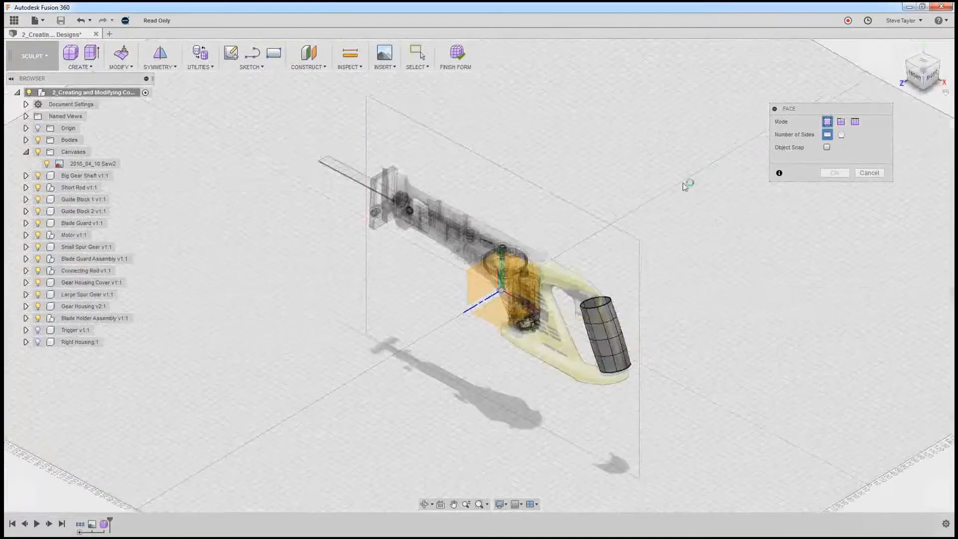
{"action": "scroll", "coordinate": [605, 242], "scroll_direction": "down", "scroll_amount": 6}
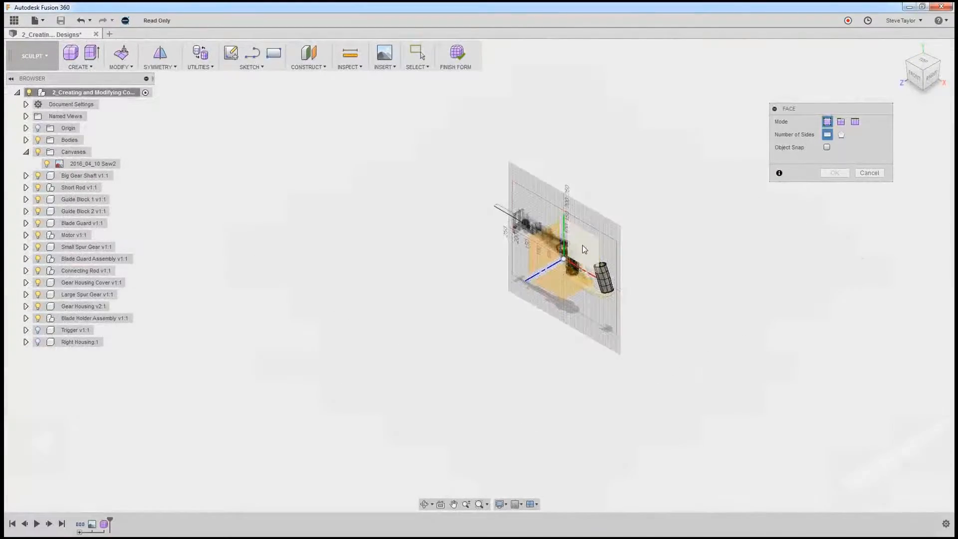
{"action": "left_click", "coordinate": [580, 246]}
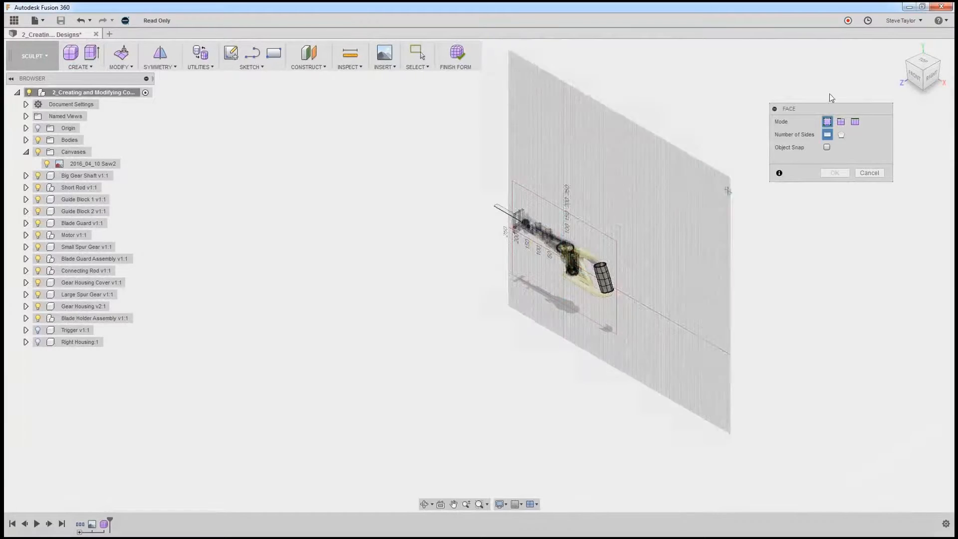
{"action": "left_click", "coordinate": [914, 77]}
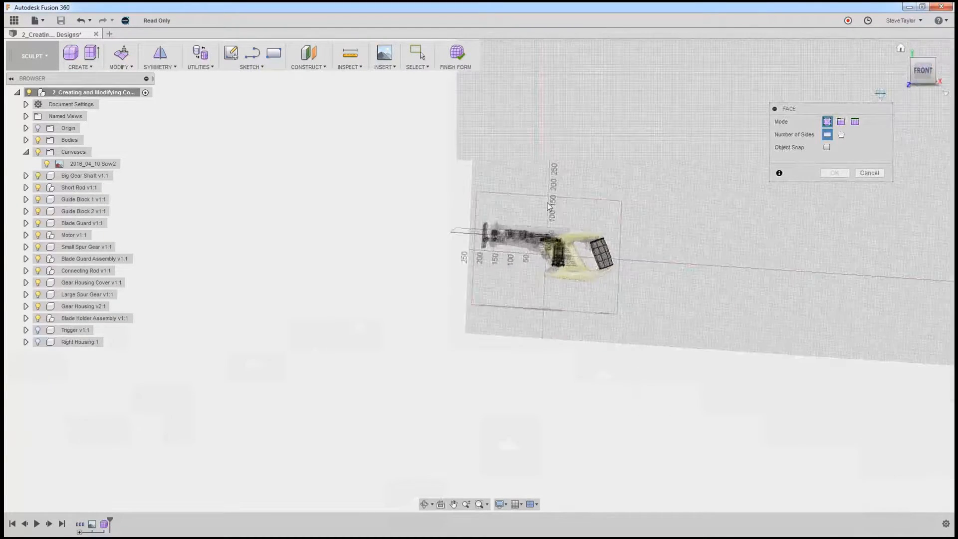
{"action": "scroll", "coordinate": [534, 255], "scroll_direction": "up", "scroll_amount": 5}
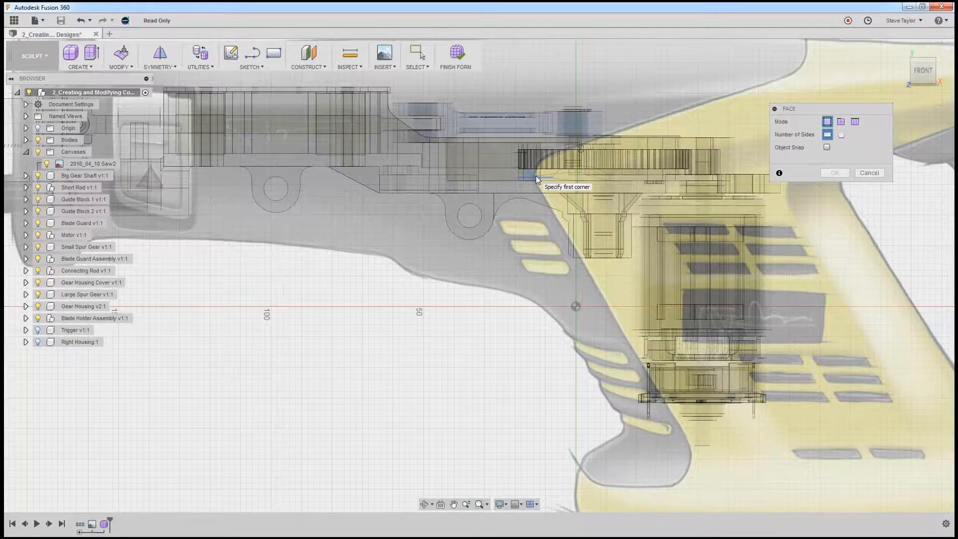
{"action": "middle_click_drag", "start_coordinate": [537, 178], "coordinate": [353, 194]}
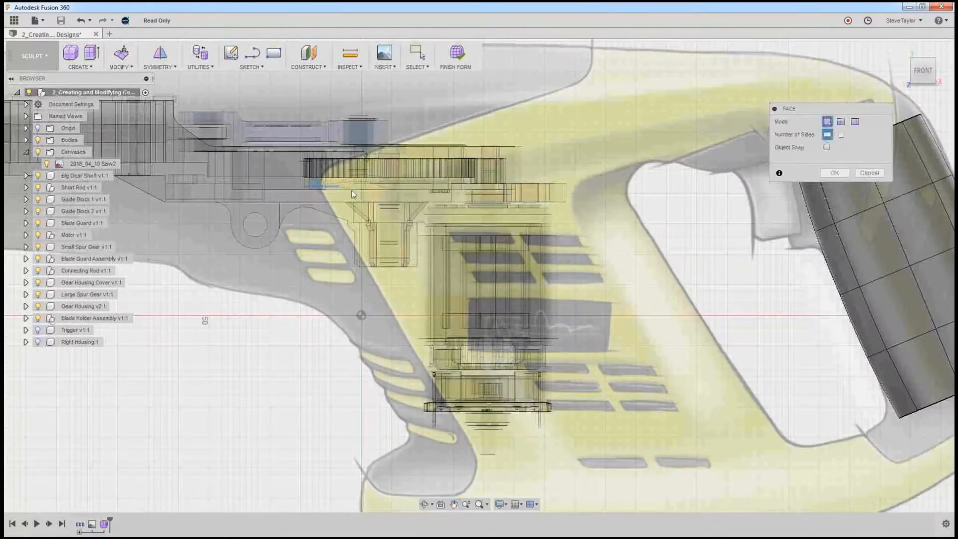
{"action": "left_click", "coordinate": [320, 187]}
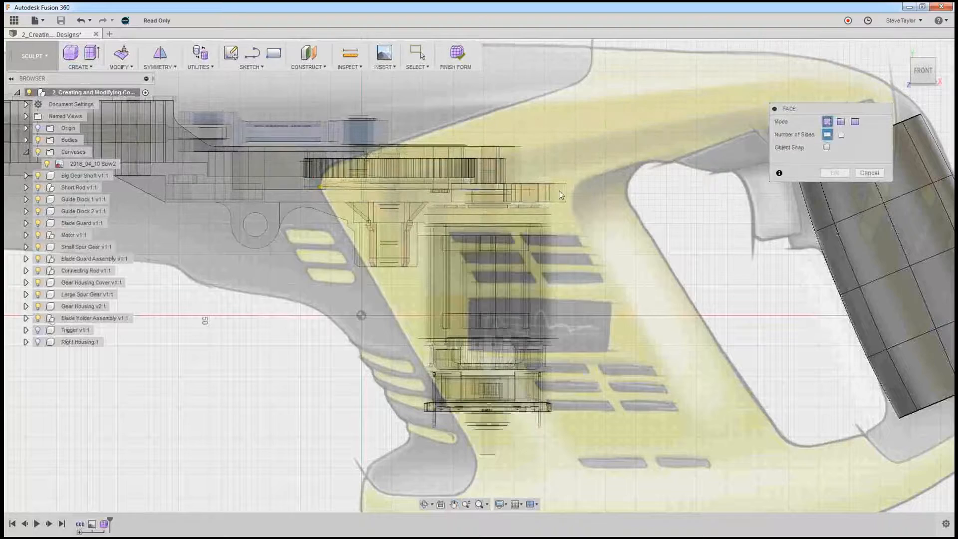
{"action": "left_click", "coordinate": [598, 187]}
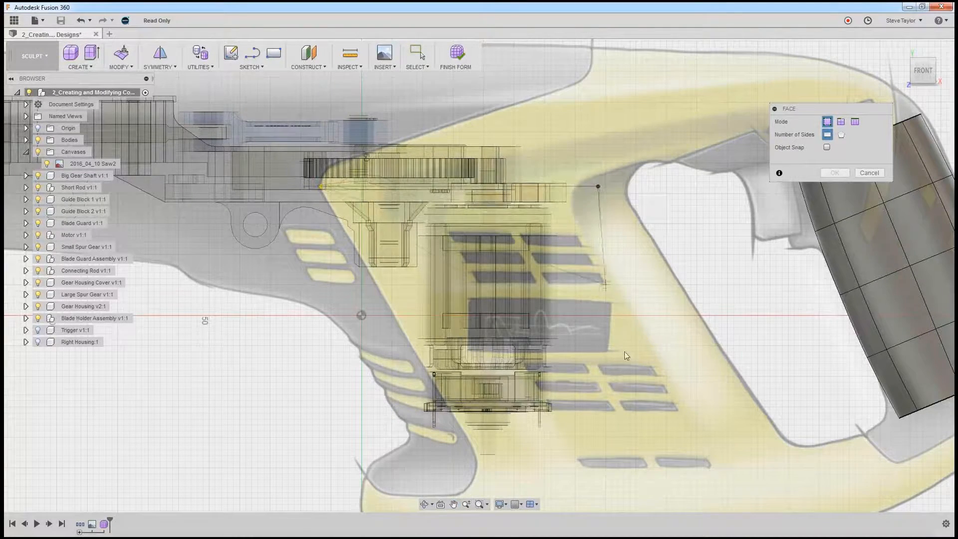
{"action": "left_click", "coordinate": [727, 436]}
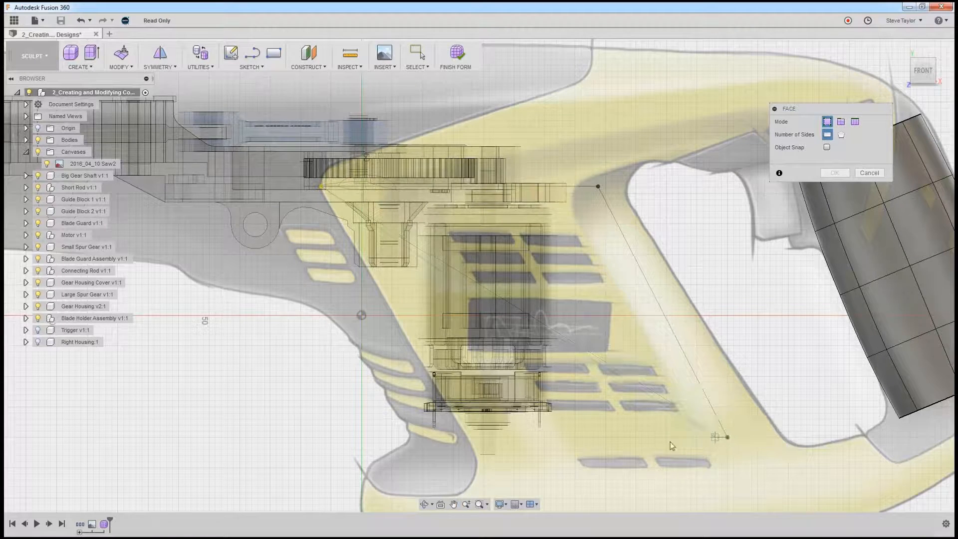
{"action": "left_click", "coordinate": [471, 435]}
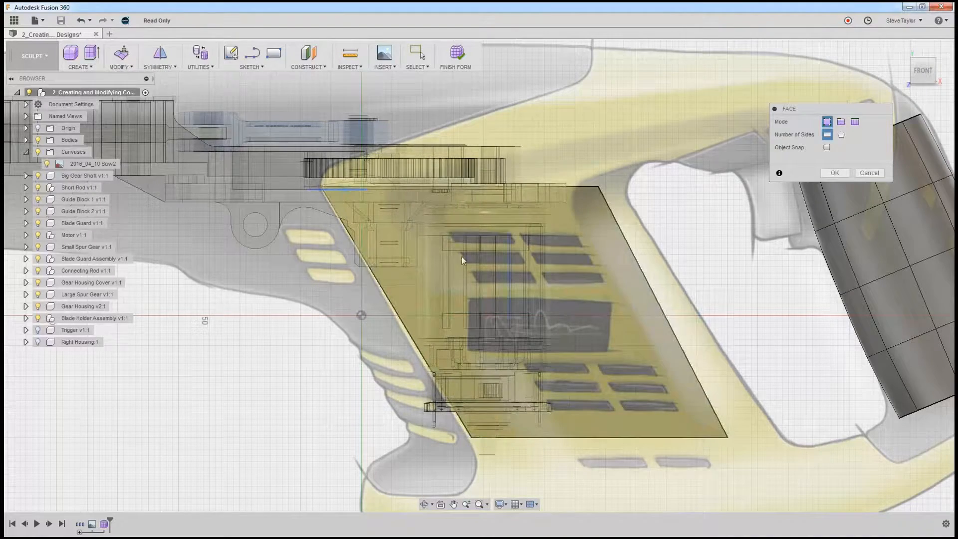
Step: Finish the Face command and, with Edit Form in the right view, move the new face 35 mm outward from the canvas
{"action": "scroll", "coordinate": [650, 236], "scroll_direction": "down", "scroll_amount": 1}
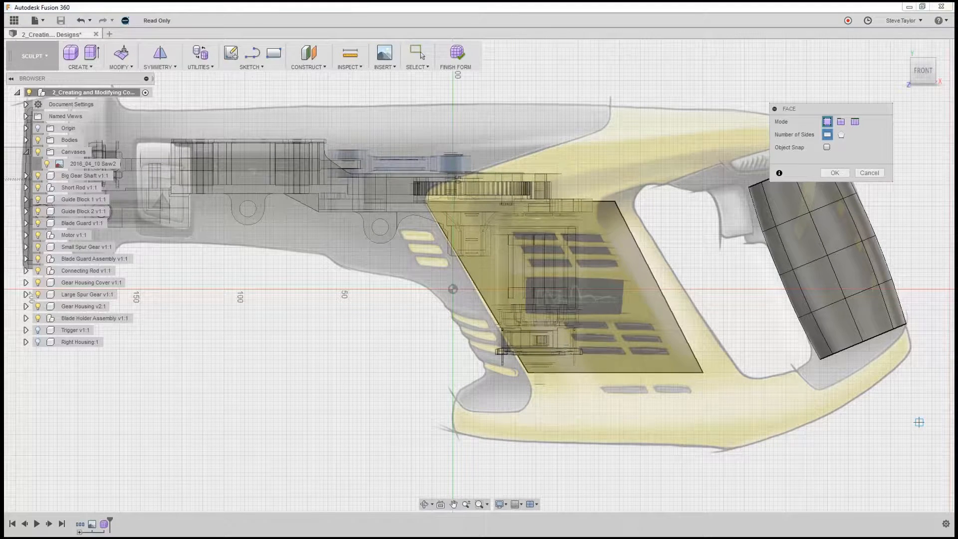
{"action": "left_click", "coordinate": [940, 72]}
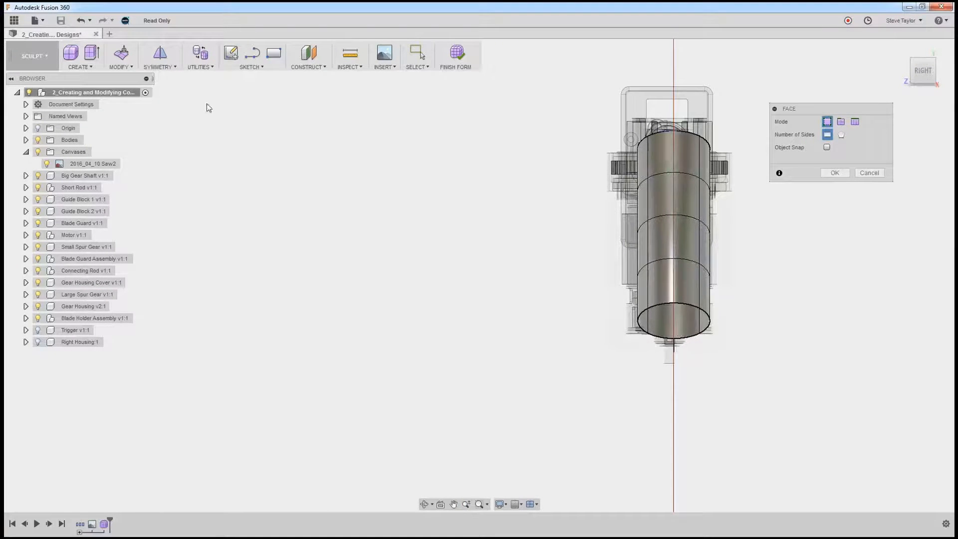
{"action": "left_click", "coordinate": [123, 54]}
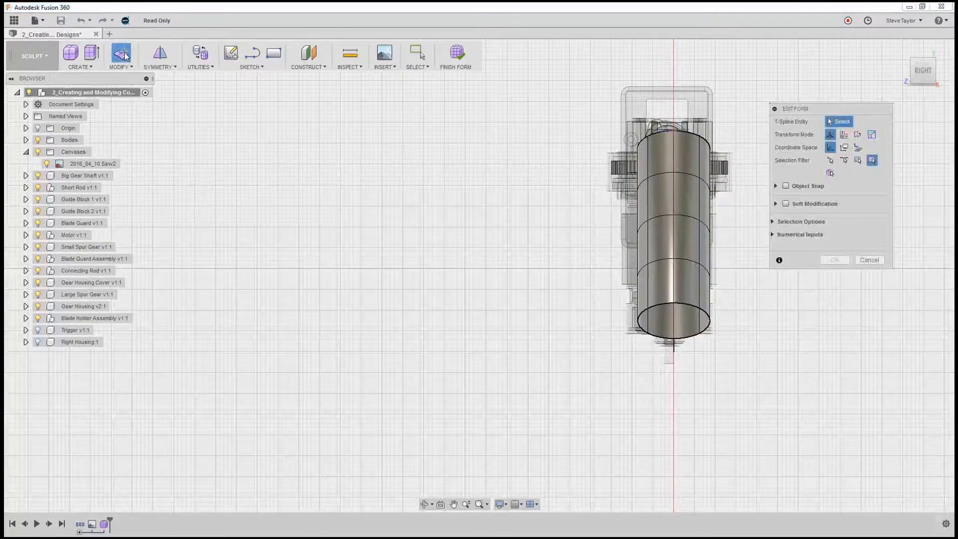
{"action": "middle_click_drag", "start_coordinate": [669, 389], "coordinate": [700, 382], "text": "shift"}
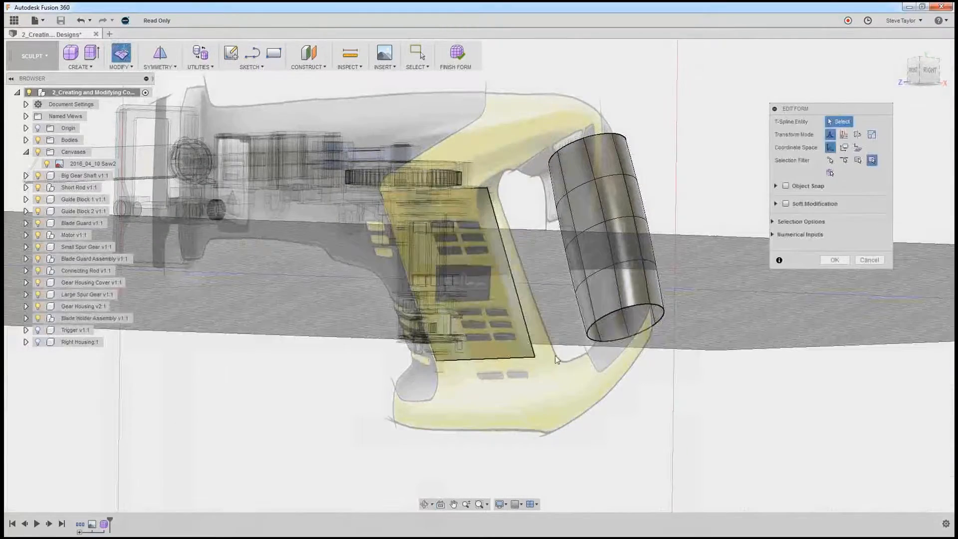
{"action": "left_click", "coordinate": [529, 348]}
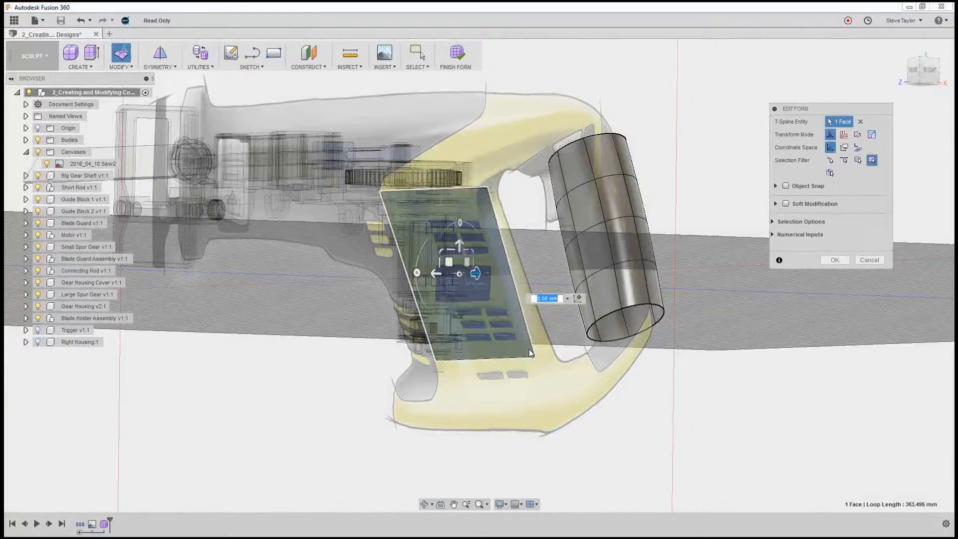
{"action": "left_click", "coordinate": [928, 71]}
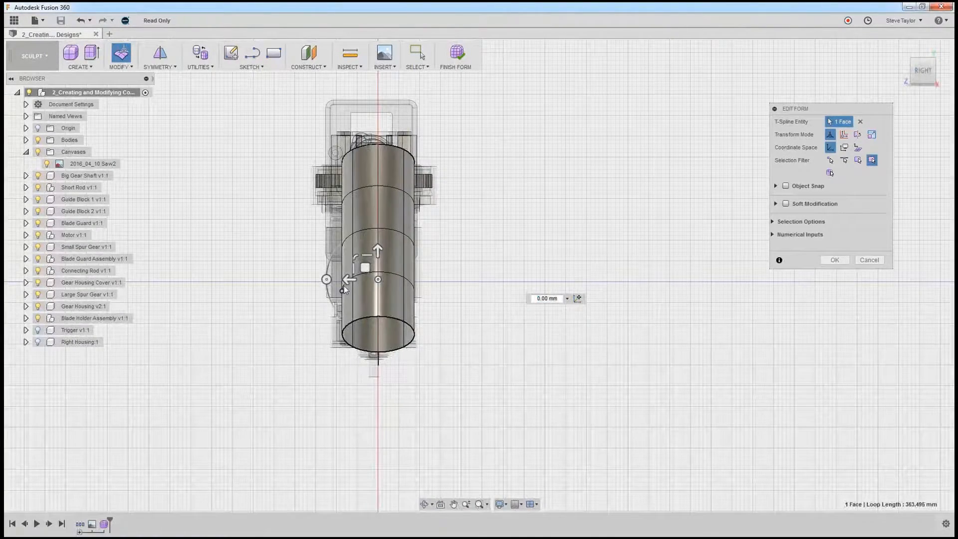
{"action": "left_click_drag", "start_coordinate": [347, 278], "coordinate": [280, 280]}
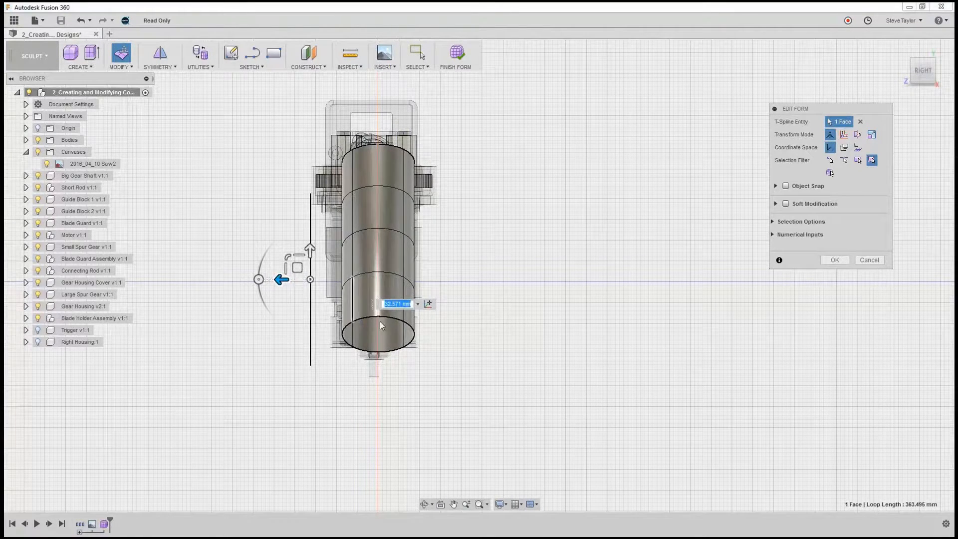
{"action": "type", "text": "35"}
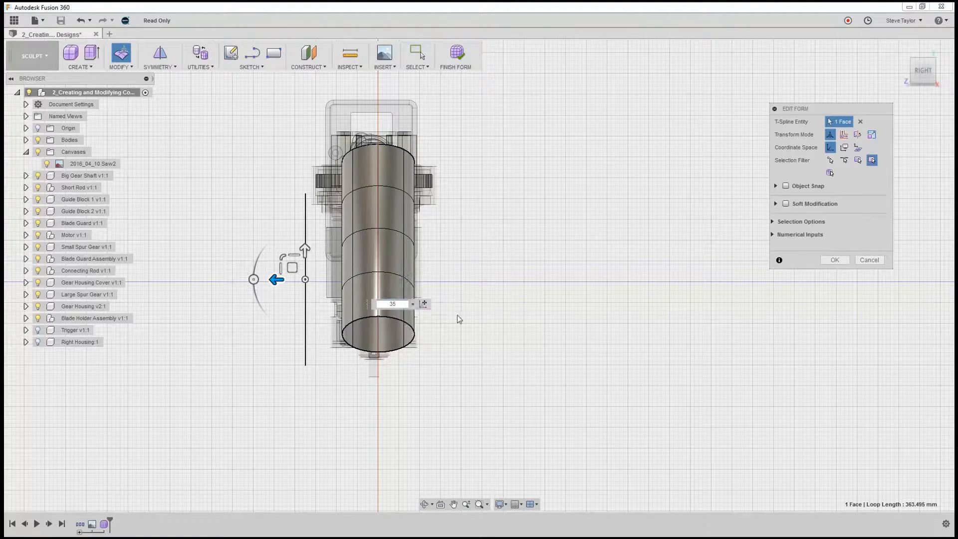
{"action": "key", "text": "Return"}
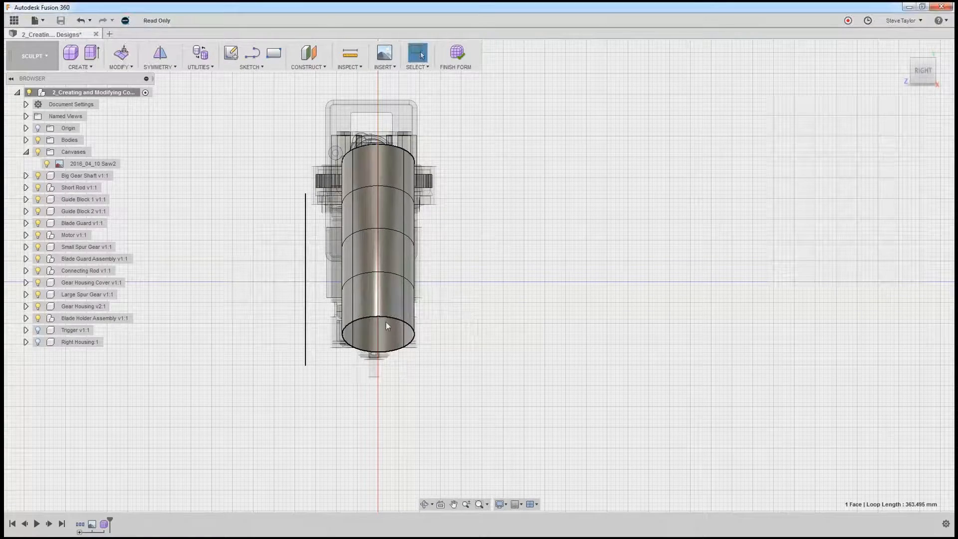
Step: With Edit Form, extrude the face's rear edge about 7.6 mm toward the handle and 13.2 mm toward the canvas, then nudge it slightly
{"action": "middle_click_drag", "start_coordinate": [503, 247], "coordinate": [349, 254], "text": "shift"}
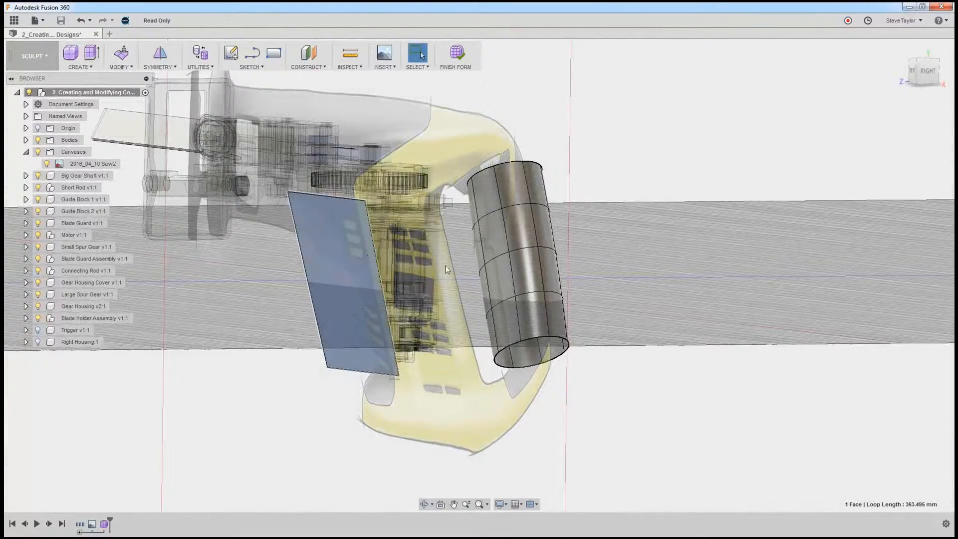
{"action": "left_click", "coordinate": [123, 54]}
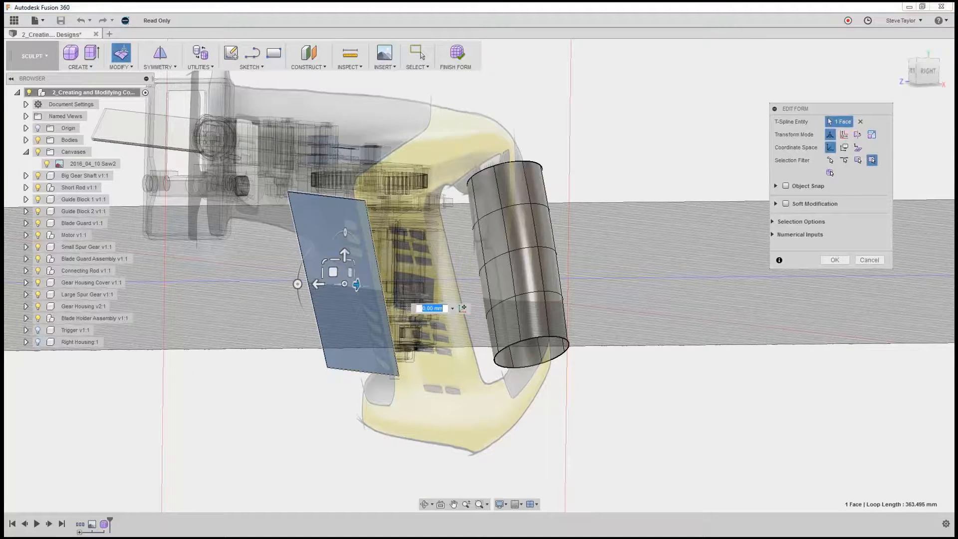
{"action": "left_click", "coordinate": [923, 75]}
{"action": "left_click", "coordinate": [915, 72]}
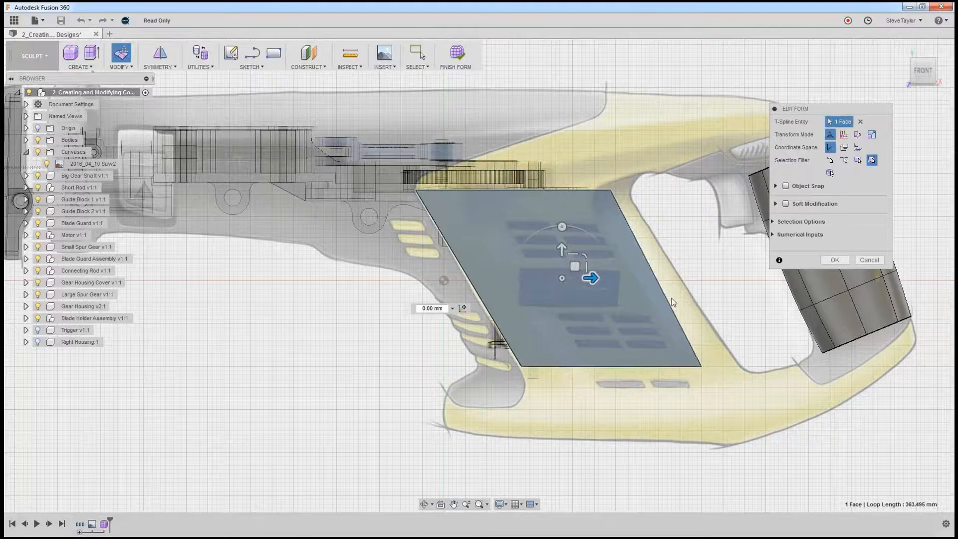
{"action": "left_click", "coordinate": [682, 330]}
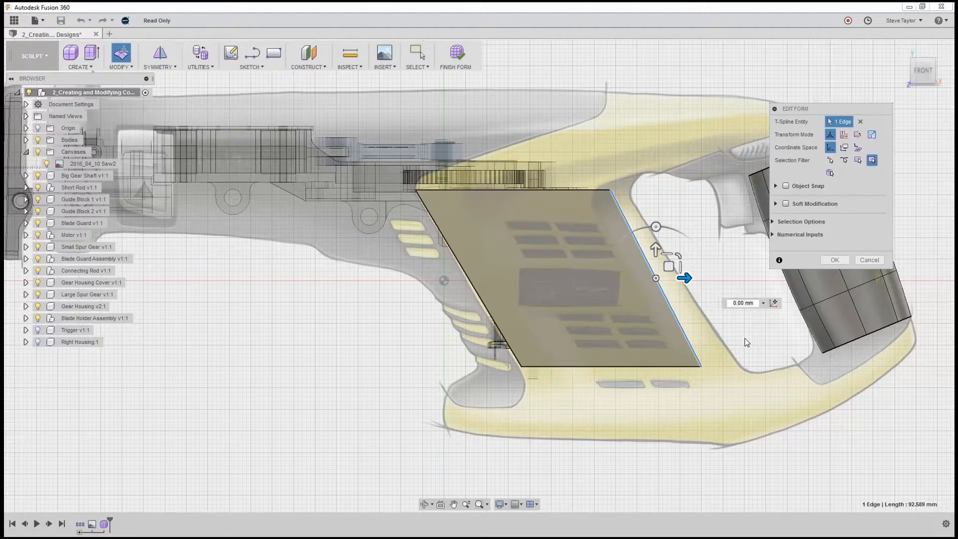
{"action": "middle_click_drag", "start_coordinate": [747, 342], "coordinate": [684, 343], "text": "shift"}
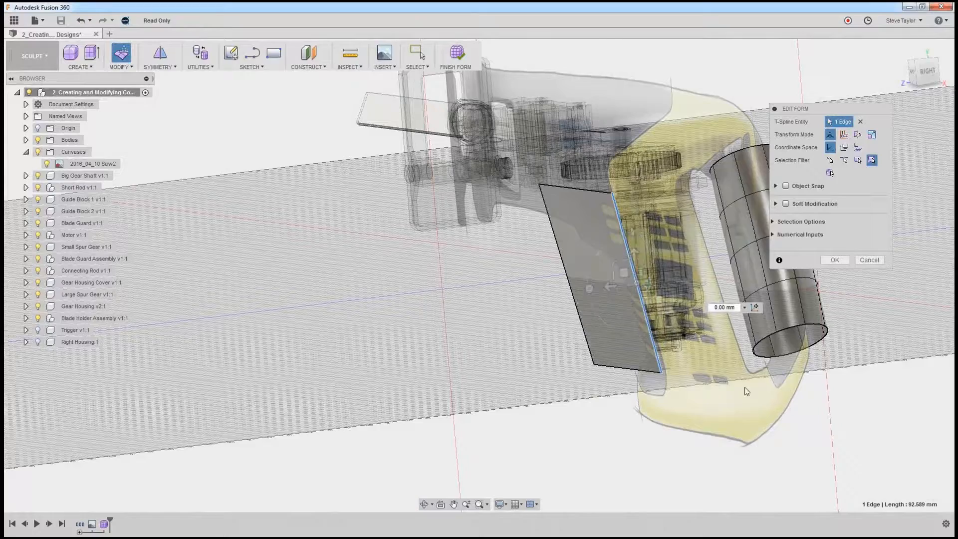
{"action": "middle_click_drag", "start_coordinate": [710, 379], "coordinate": [646, 354], "text": "shift"}
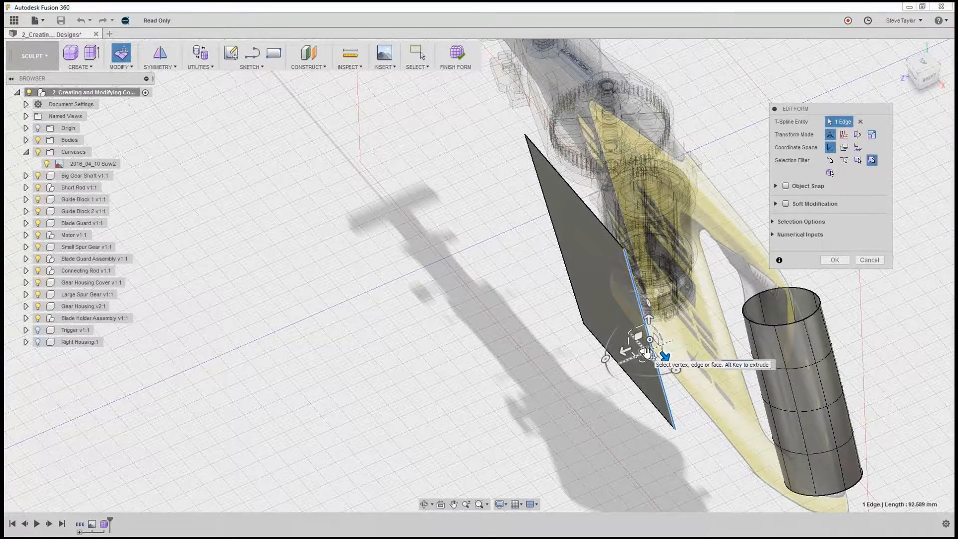
{"action": "left_click_drag", "start_coordinate": [645, 352], "coordinate": [679, 351]}
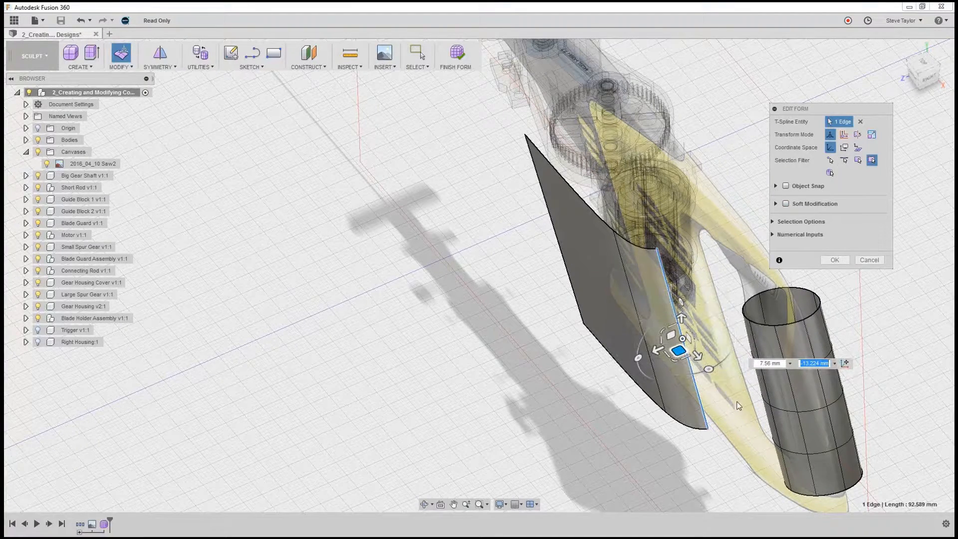
{"action": "middle_click_drag", "start_coordinate": [727, 429], "coordinate": [762, 389], "text": "shift"}
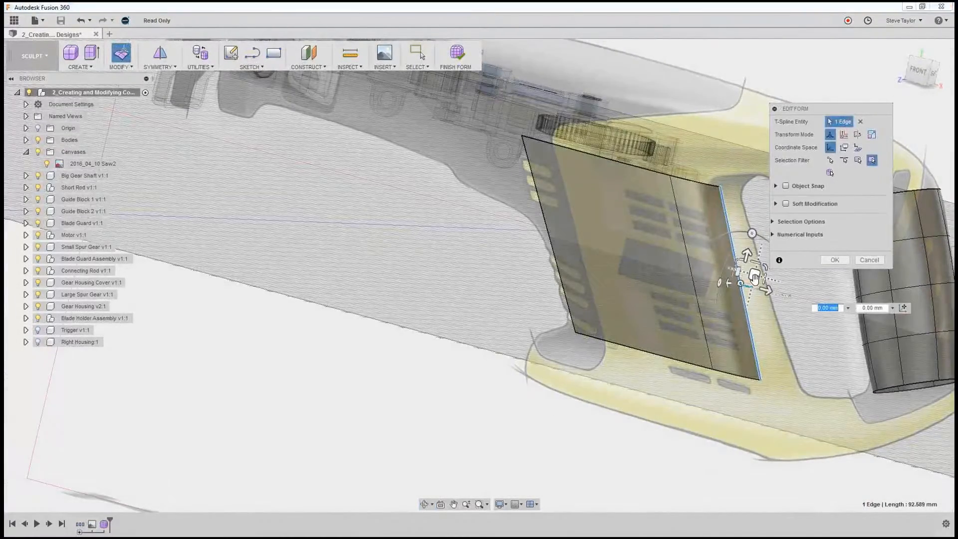
{"action": "left_click_drag", "start_coordinate": [751, 281], "coordinate": [756, 272]}
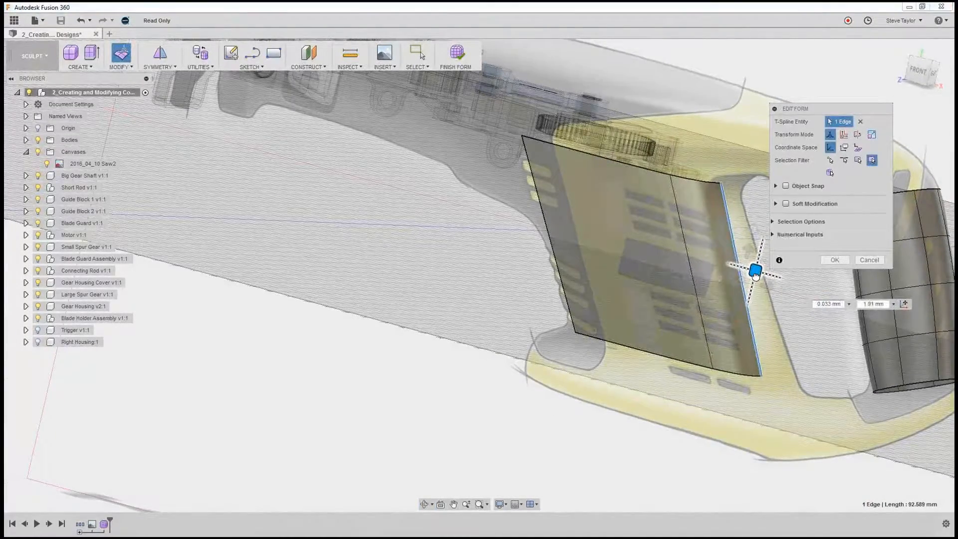
Step: Extrude the face's front edge about 18.5 mm toward the blade and 13.1 mm outward, then clear the selection
{"action": "left_click", "coordinate": [555, 273]}
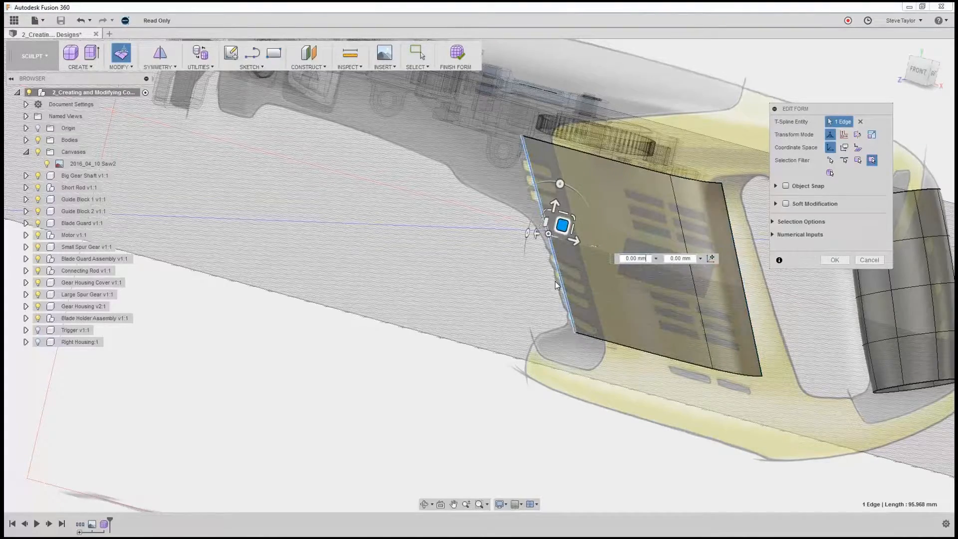
{"action": "middle_click_drag", "start_coordinate": [554, 280], "coordinate": [536, 302], "text": "shift"}
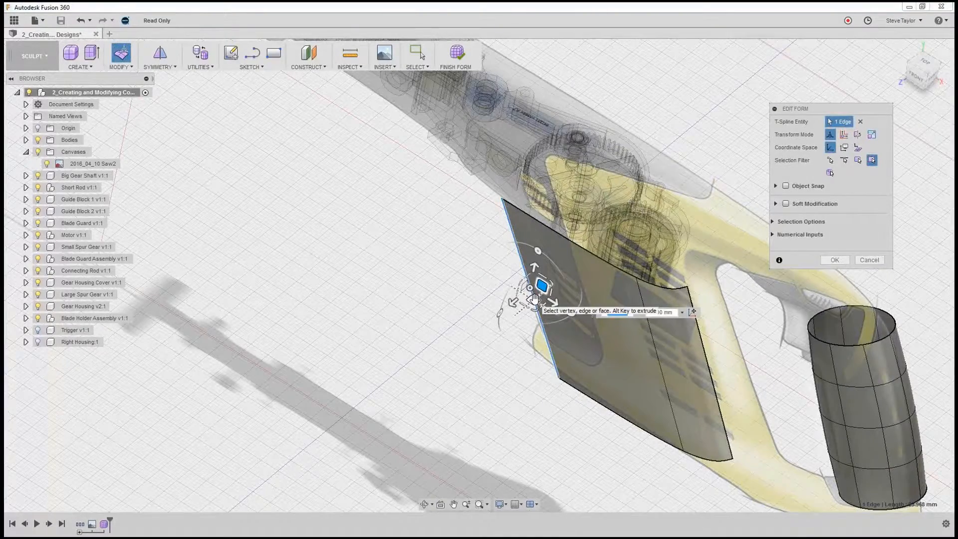
{"action": "left_click_drag", "start_coordinate": [534, 299], "coordinate": [483, 296]}
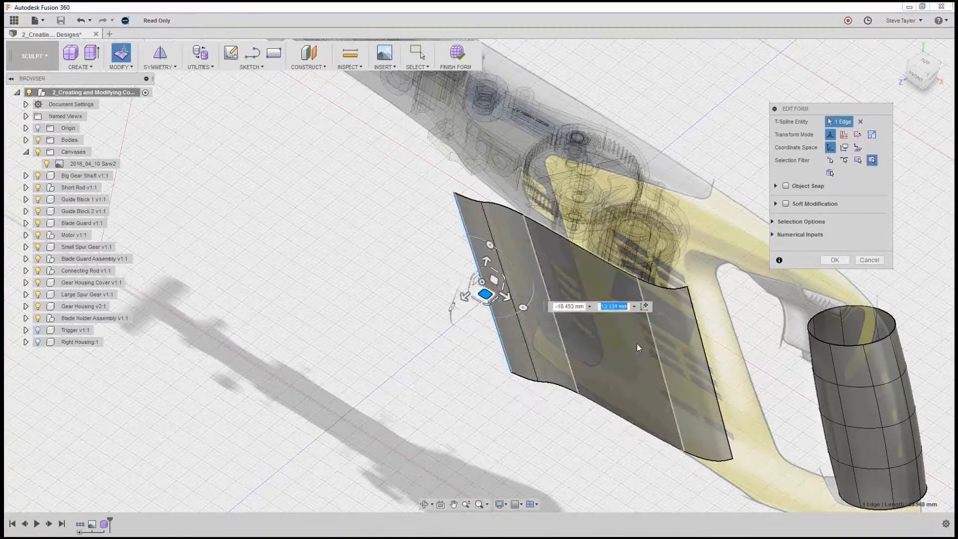
{"action": "left_click", "coordinate": [572, 459]}
Step: In the front view, shift the front strip's inner edge about 1.7 mm and its outer edge about 1.4 mm horizontally to fit the sketch
{"action": "middle_click_drag", "start_coordinate": [587, 447], "coordinate": [623, 419]}
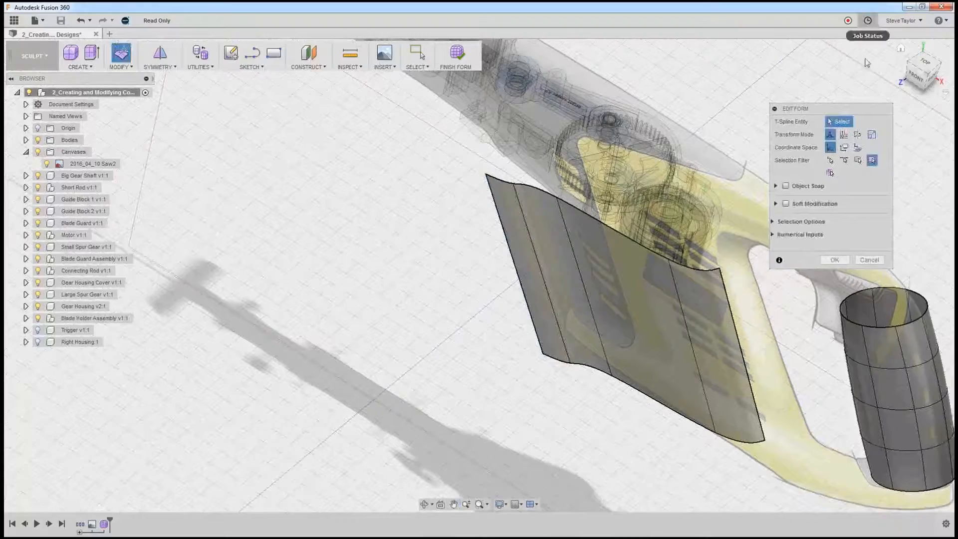
{"action": "left_click", "coordinate": [905, 40]}
{"action": "middle_click_drag", "start_coordinate": [568, 463], "coordinate": [646, 368]}
{"action": "scroll", "coordinate": [604, 296], "scroll_direction": "up", "scroll_amount": 8}
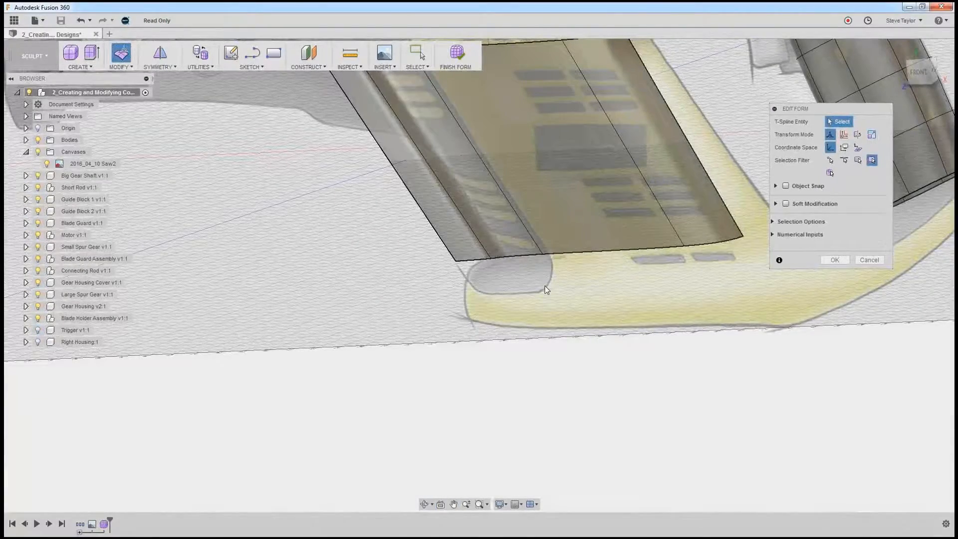
{"action": "left_click", "coordinate": [922, 71]}
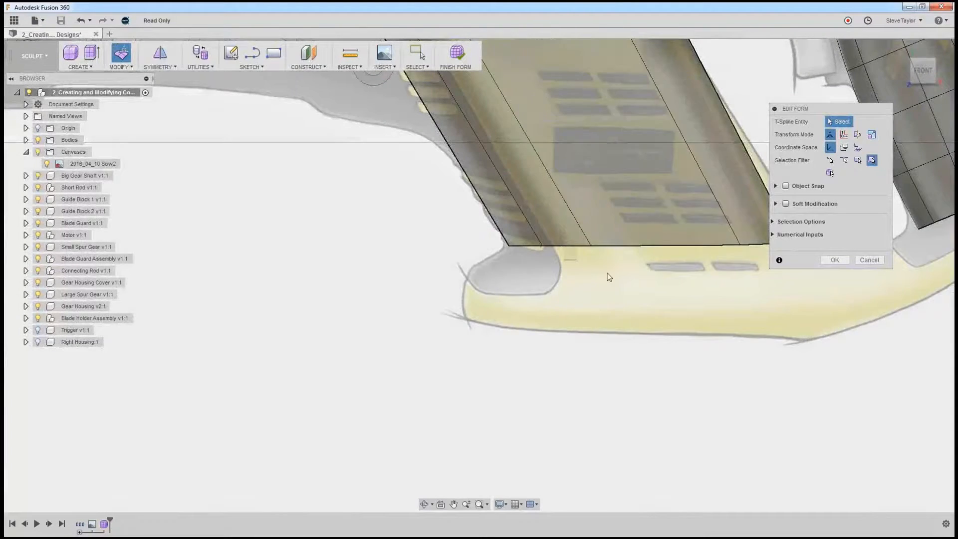
{"action": "left_click", "coordinate": [535, 211]}
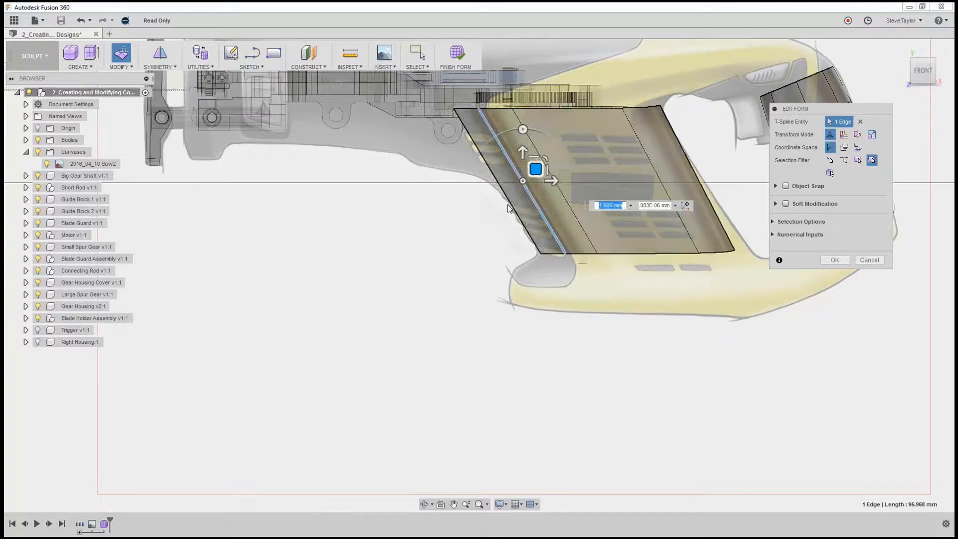
{"action": "left_click_drag", "start_coordinate": [535, 169], "coordinate": [512, 169]}
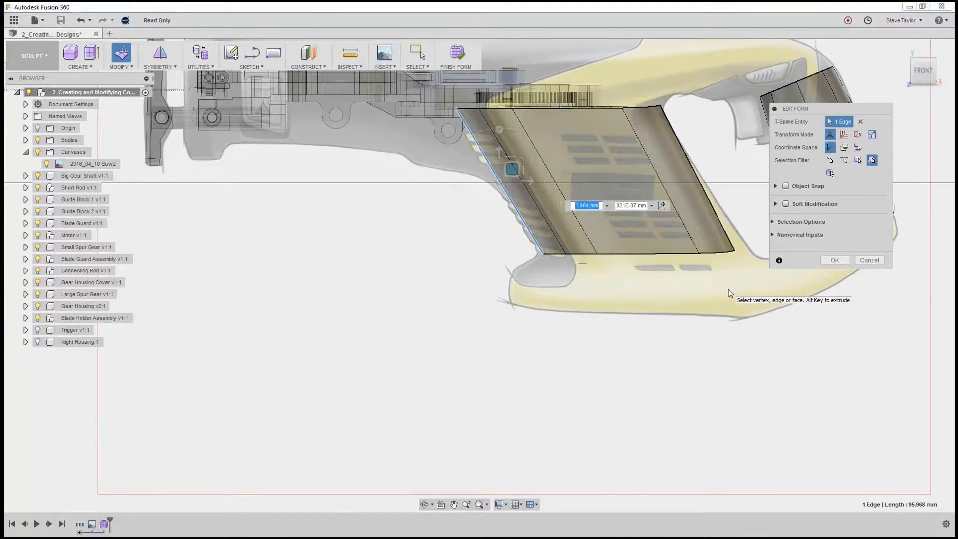
{"action": "middle_click_drag", "start_coordinate": [728, 288], "coordinate": [730, 266], "text": "shift"}
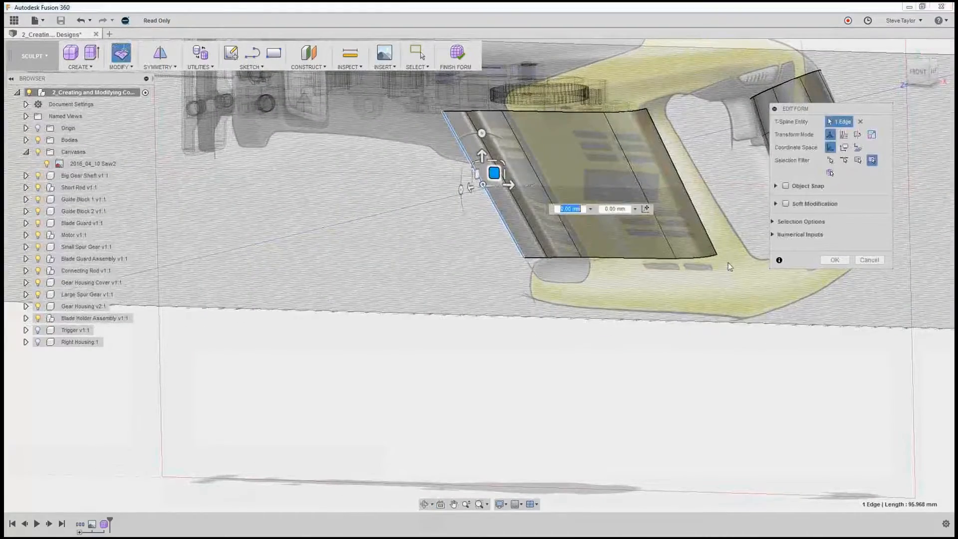
Step: In the front view, move the extruded rear edge to follow the sketched outline of the handle opening
{"action": "left_click", "coordinate": [917, 72]}
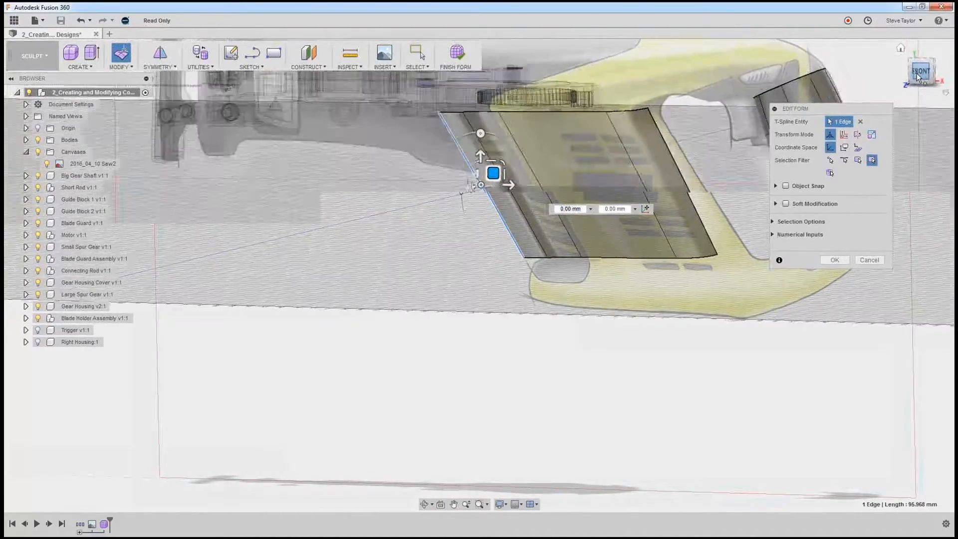
{"action": "left_click", "coordinate": [708, 250]}
{"action": "left_click_drag", "start_coordinate": [674, 130], "coordinate": [671, 131]}
{"action": "left_click_drag", "start_coordinate": [689, 170], "coordinate": [692, 169]}
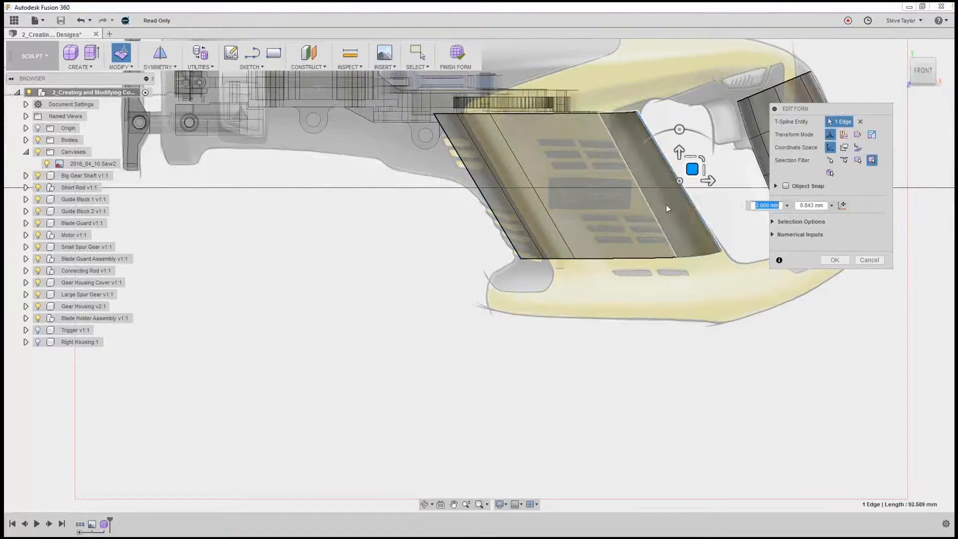
{"action": "left_click_drag", "start_coordinate": [692, 170], "coordinate": [691, 172]}
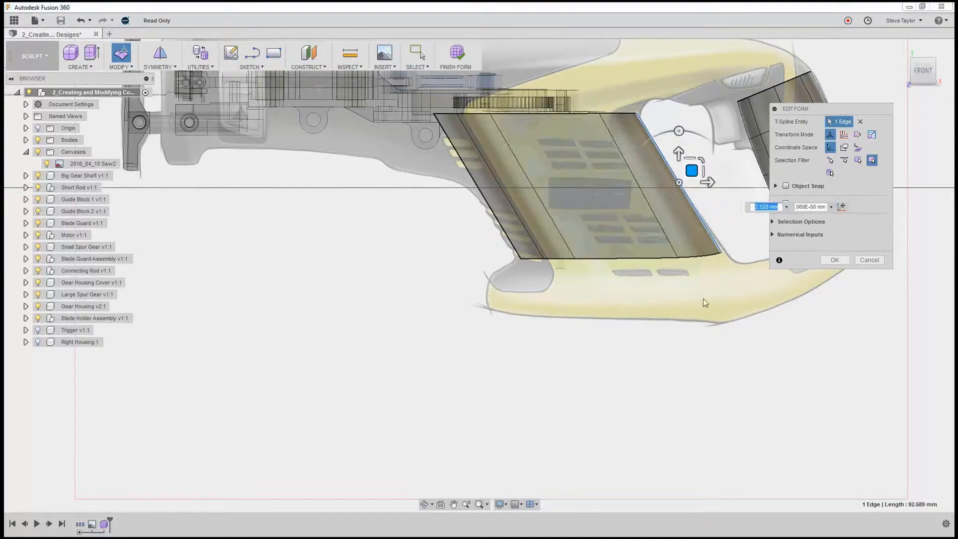
Step: Move the lower corner vertex of the rear edge slightly toward the handle and clear the selection
{"action": "middle_click_drag", "start_coordinate": [716, 334], "coordinate": [661, 342], "text": "shift"}
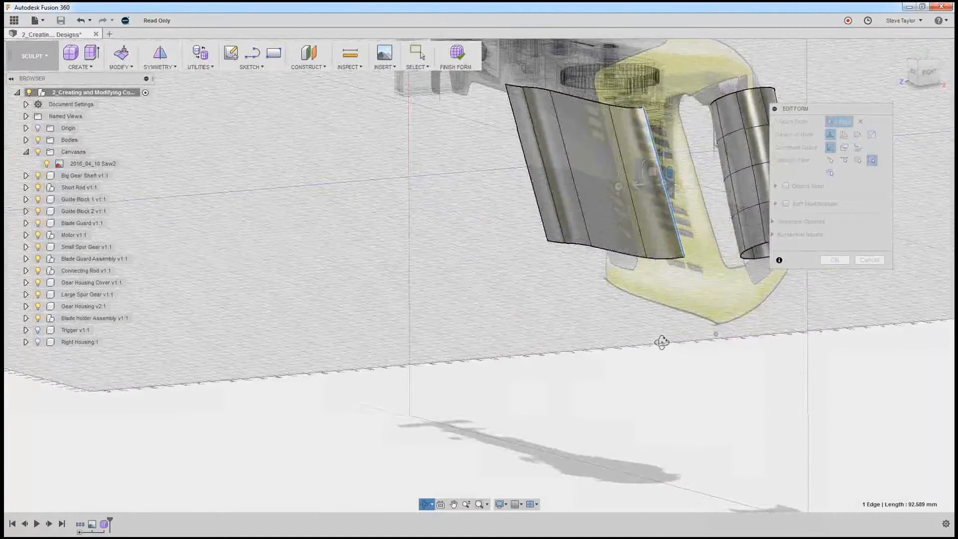
{"action": "left_click", "coordinate": [684, 259]}
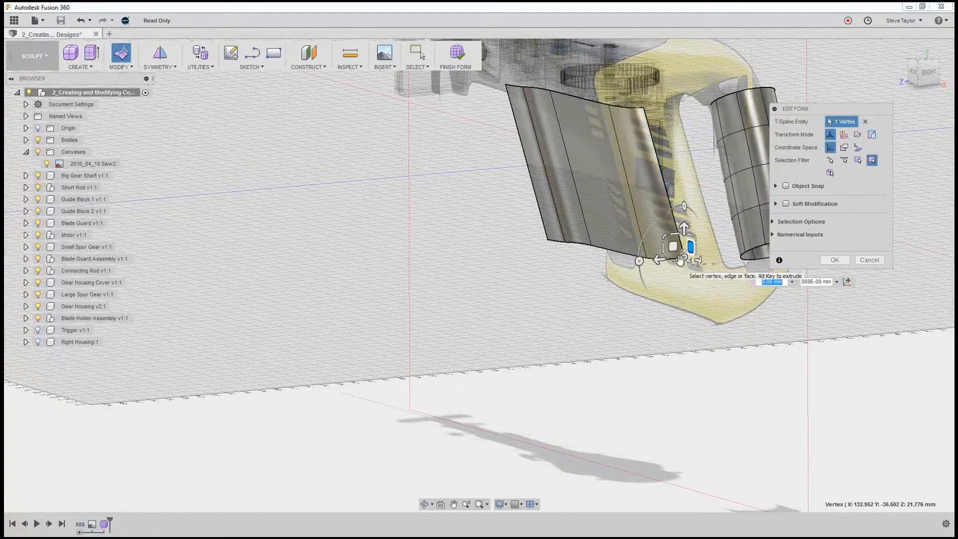
{"action": "left_click", "coordinate": [657, 264]}
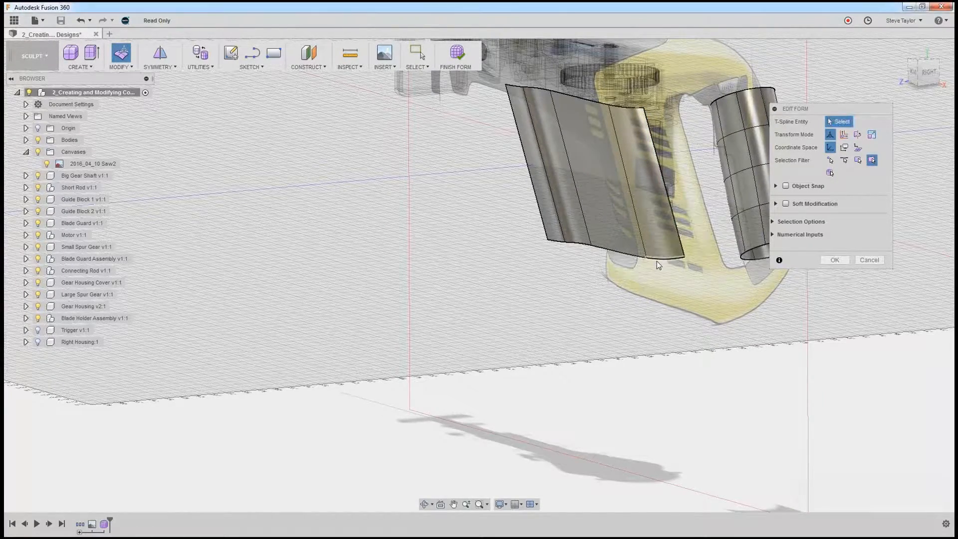
{"action": "left_click", "coordinate": [685, 257]}
{"action": "left_click_drag", "start_coordinate": [656, 259], "coordinate": [669, 307]}
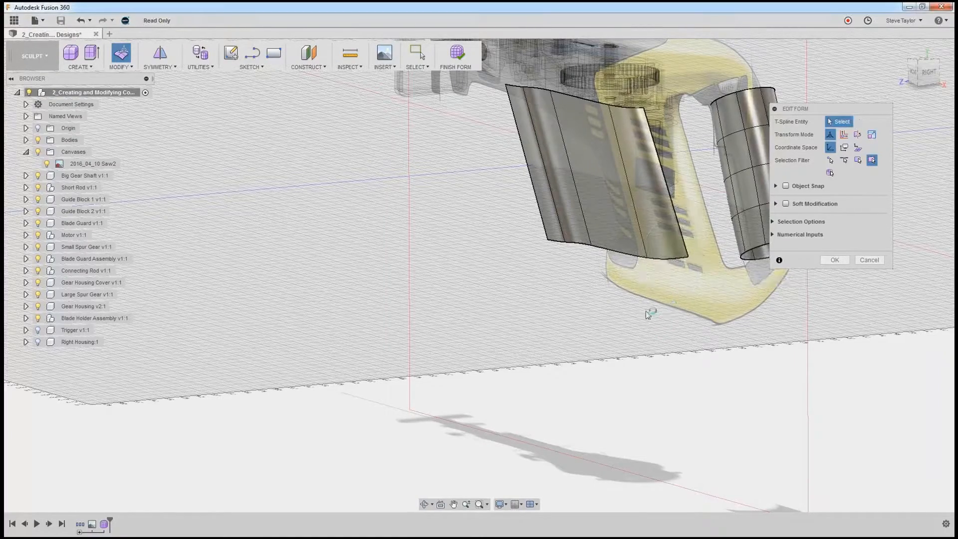
{"action": "mouse_move", "coordinate": [606, 327]}
{"action": "middle_mouse_down", "text": "shift"}
{"action": "mouse_move", "coordinate": [631, 314]}
{"action": "mouse_move", "coordinate": [600, 319]}
{"action": "mouse_move", "coordinate": [615, 322]}
{"action": "middle_mouse_up", "text": "shift"}
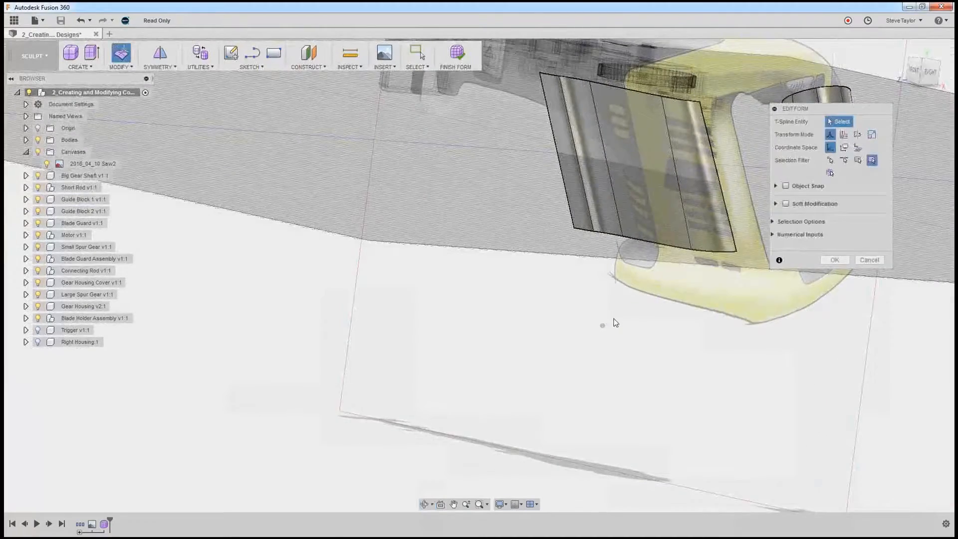
Step: Extrude the housing face's whole lower edge about 8.0 mm downward and 6.6 mm outward
{"action": "scroll", "coordinate": [643, 294], "scroll_direction": "down", "scroll_amount": 3}
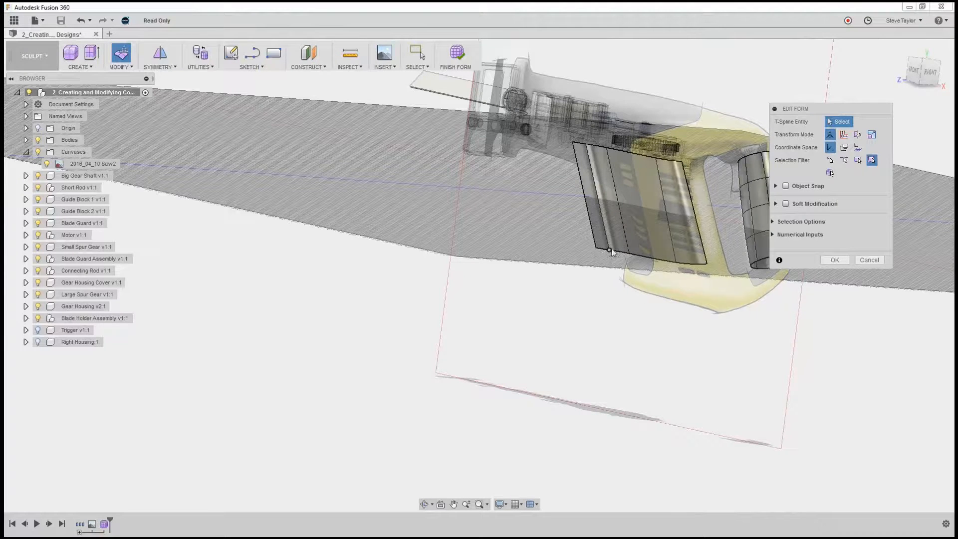
{"action": "double_click", "coordinate": [661, 261]}
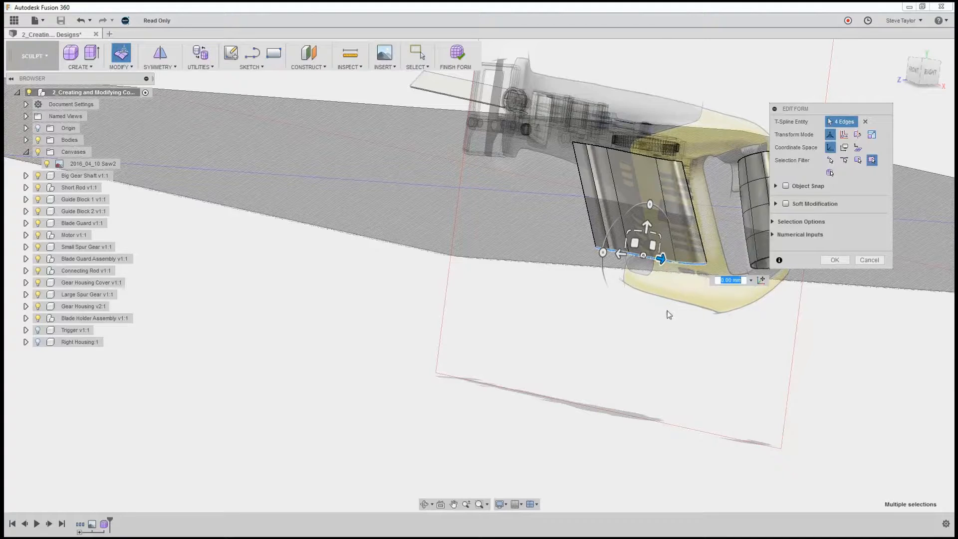
{"action": "middle_click_drag", "start_coordinate": [662, 310], "coordinate": [663, 319], "text": "shift"}
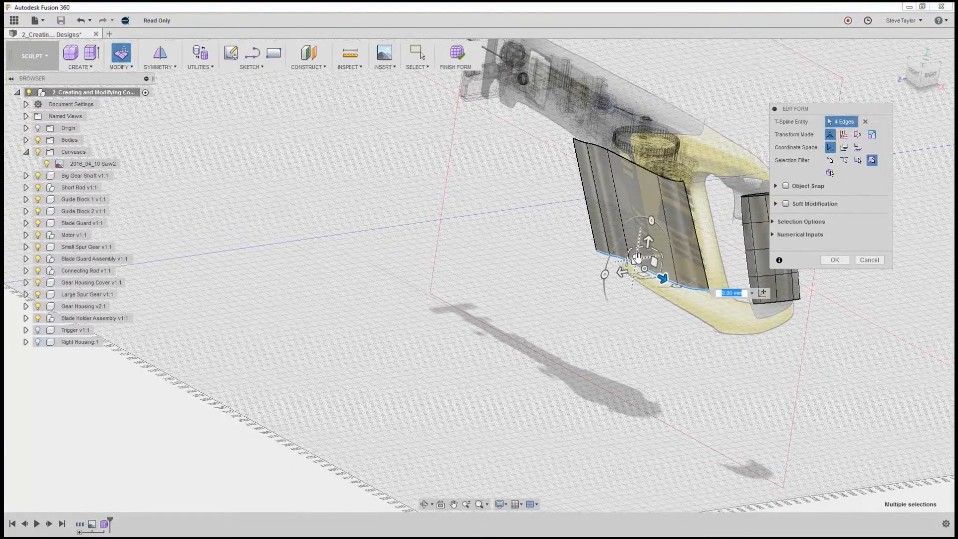
{"action": "left_click_drag", "start_coordinate": [637, 258], "coordinate": [630, 269]}
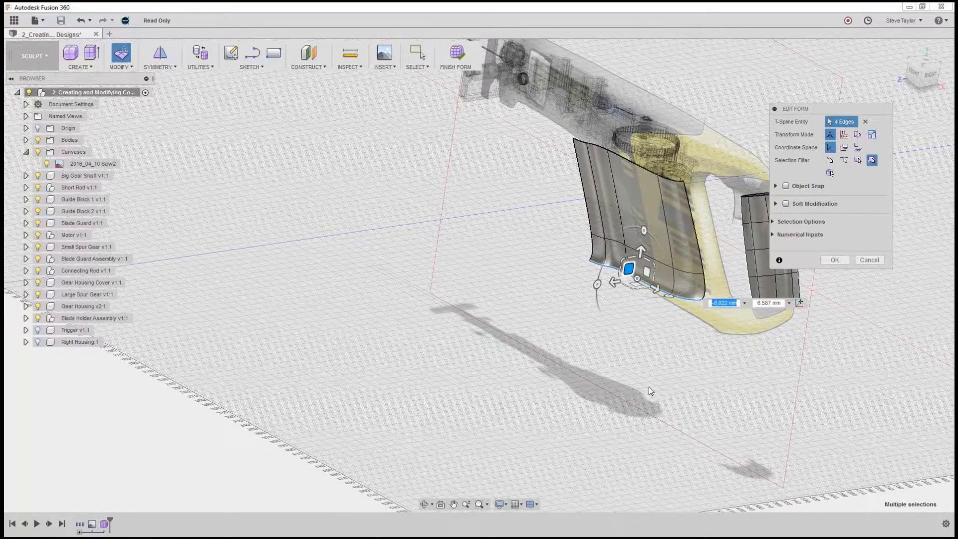
{"action": "middle_click_drag", "start_coordinate": [648, 387], "coordinate": [657, 384], "text": "shift"}
{"action": "scroll", "coordinate": [725, 323], "scroll_direction": "down", "scroll_amount": 2}
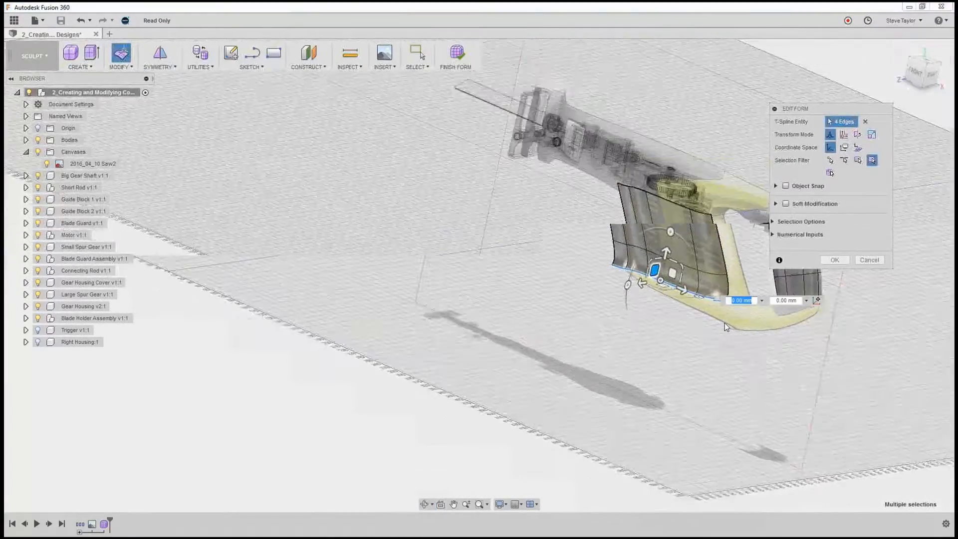
Step: Move the new strip's lower corner vertex nearest the handle 11.93 mm inward toward the canvas
{"action": "scroll", "coordinate": [724, 323], "scroll_direction": "up", "scroll_amount": 3}
{"action": "scroll", "coordinate": [725, 324], "scroll_direction": "up", "scroll_amount": 2}
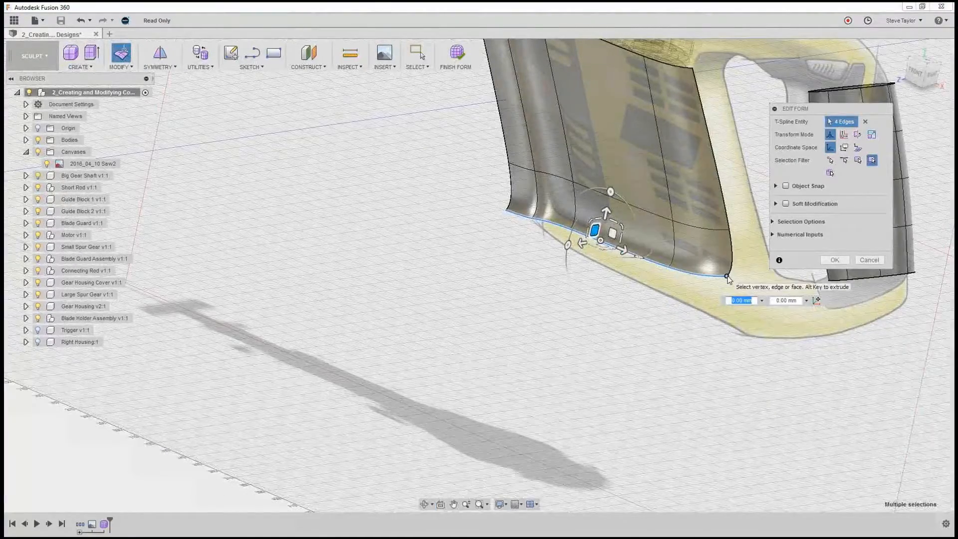
{"action": "left_click", "coordinate": [727, 278]}
{"action": "mouse_move", "coordinate": [726, 279]}
{"action": "left_mouse_down"}
{"action": "mouse_move", "coordinate": [709, 274]}
{"action": "mouse_move", "coordinate": [724, 274]}
{"action": "left_mouse_up"}
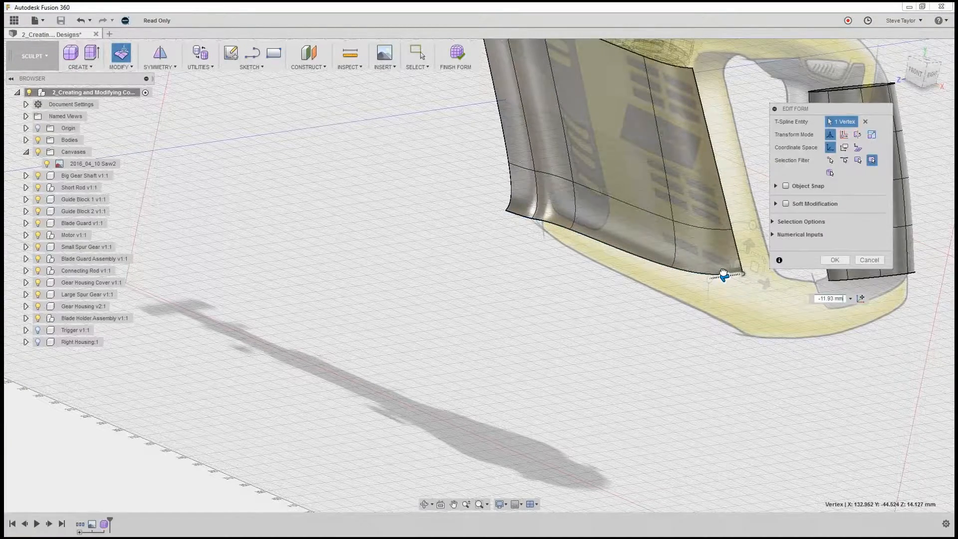
{"action": "scroll", "coordinate": [709, 357], "scroll_direction": "down", "scroll_amount": 4}
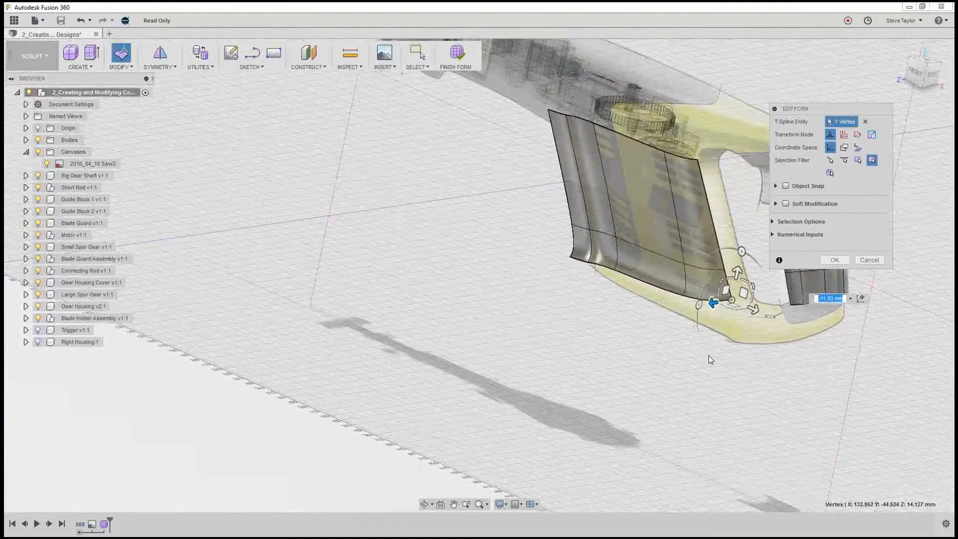
Step: Move the strip's lower front corner vertex about 4.6 mm inward toward the canvas
{"action": "middle_click_drag", "start_coordinate": [651, 334], "coordinate": [590, 318], "text": "shift"}
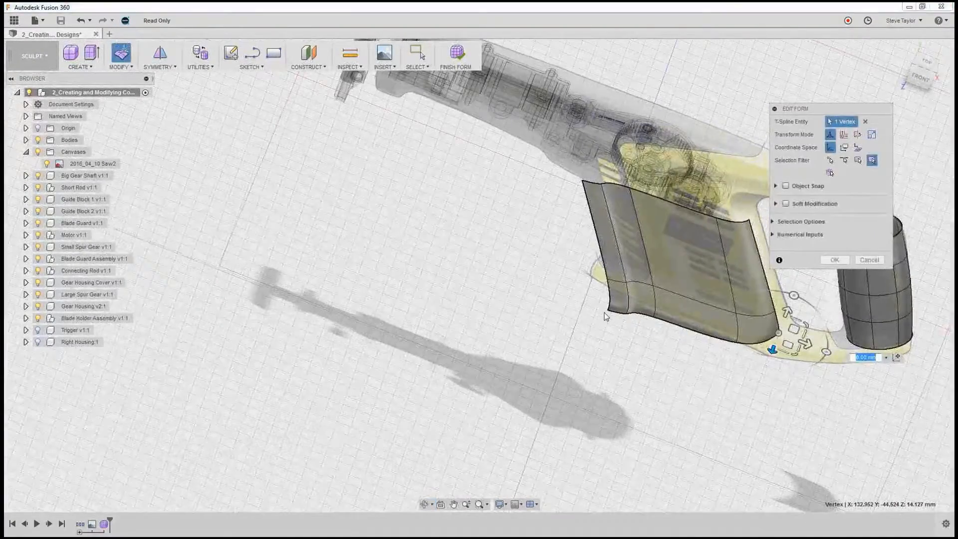
{"action": "left_click", "coordinate": [607, 310]}
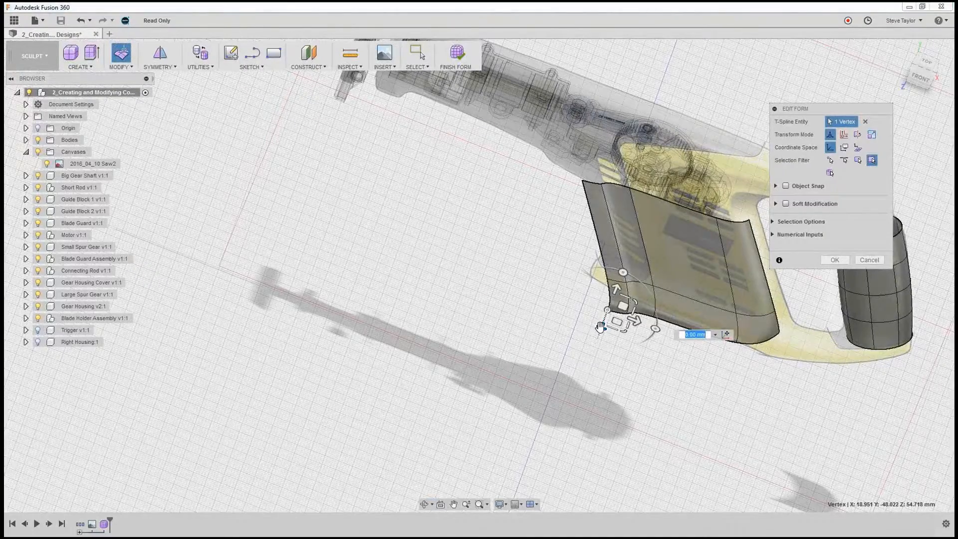
{"action": "mouse_move", "coordinate": [600, 327]}
{"action": "left_mouse_down"}
{"action": "mouse_move", "coordinate": [603, 335]}
{"action": "mouse_move", "coordinate": [602, 324]}
{"action": "left_mouse_up"}
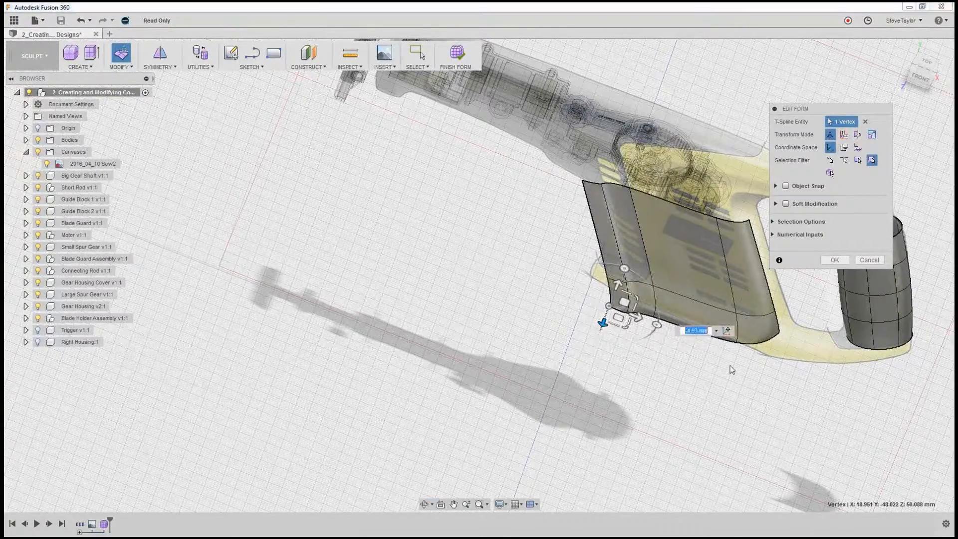
{"action": "middle_click_drag", "start_coordinate": [732, 369], "coordinate": [638, 363], "text": "shift"}
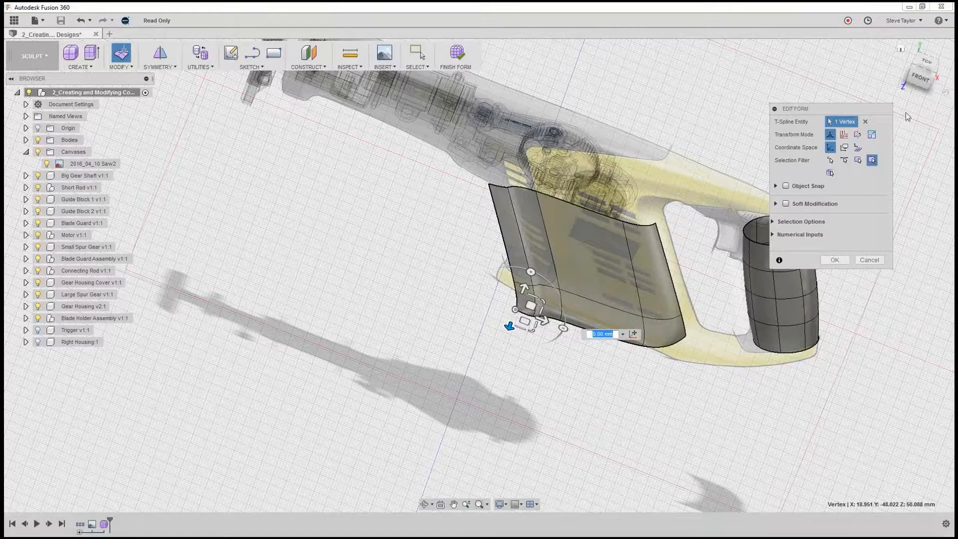
Step: In the right view, move the strip's lower rear corner vertex back outward about 6.7 mm and clear the selection
{"action": "left_click_drag", "start_coordinate": [924, 81], "coordinate": [916, 75]}
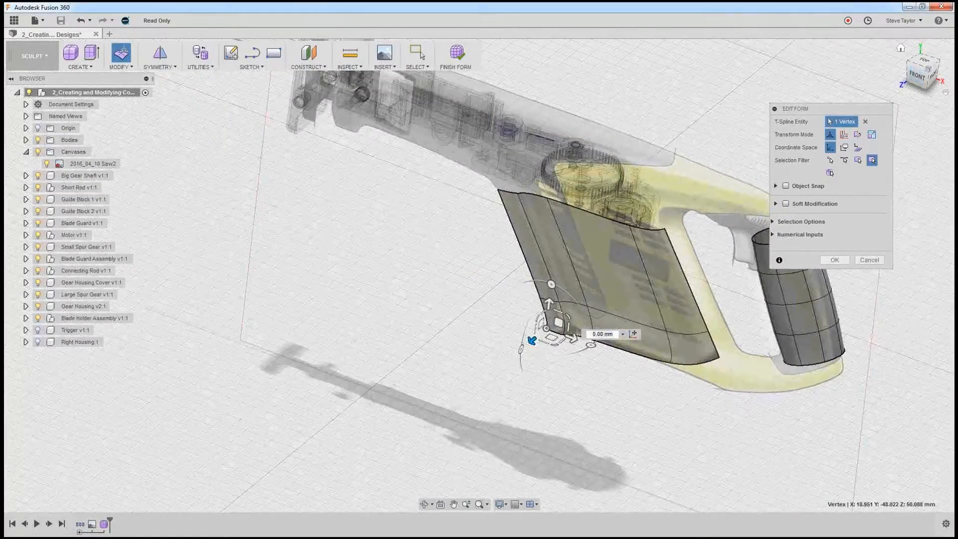
{"action": "left_click", "coordinate": [933, 74]}
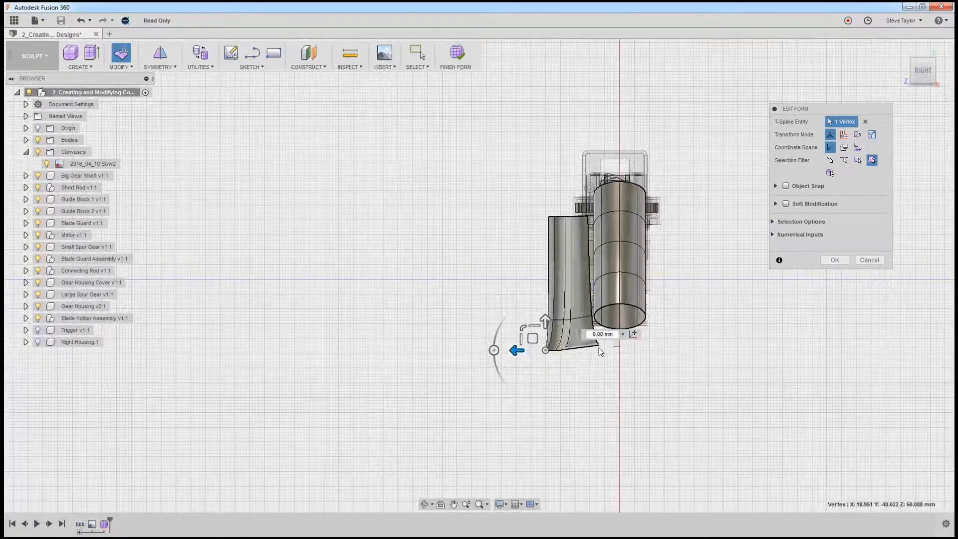
{"action": "left_click", "coordinate": [599, 345]}
{"action": "left_click_drag", "start_coordinate": [571, 345], "coordinate": [557, 343]}
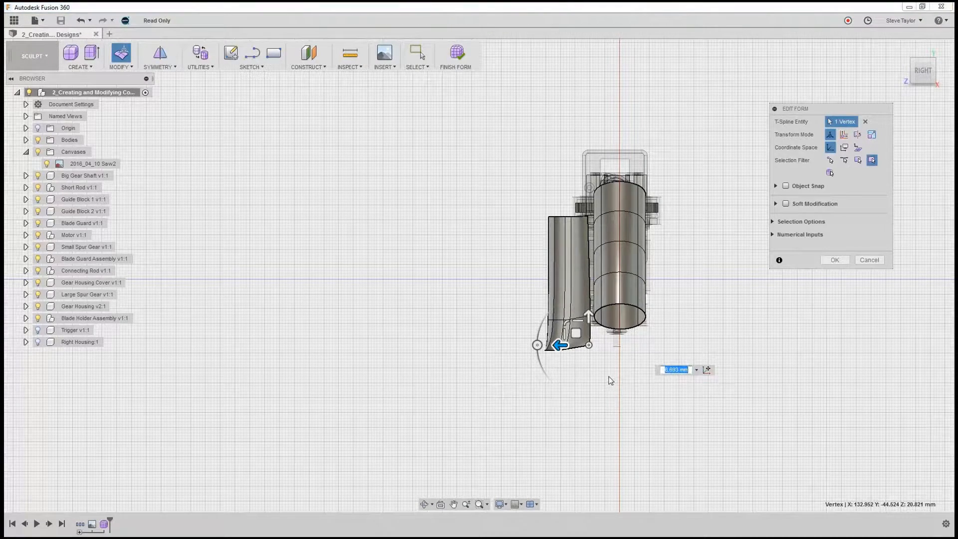
{"action": "middle_click_drag", "start_coordinate": [609, 378], "coordinate": [626, 377], "text": "shift"}
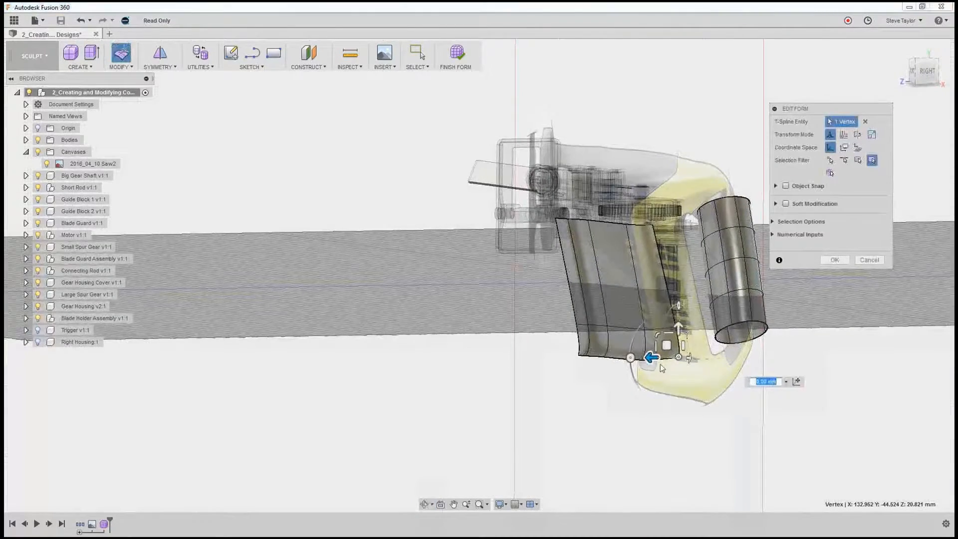
{"action": "middle_click_drag", "start_coordinate": [697, 375], "coordinate": [691, 402], "text": "shift"}
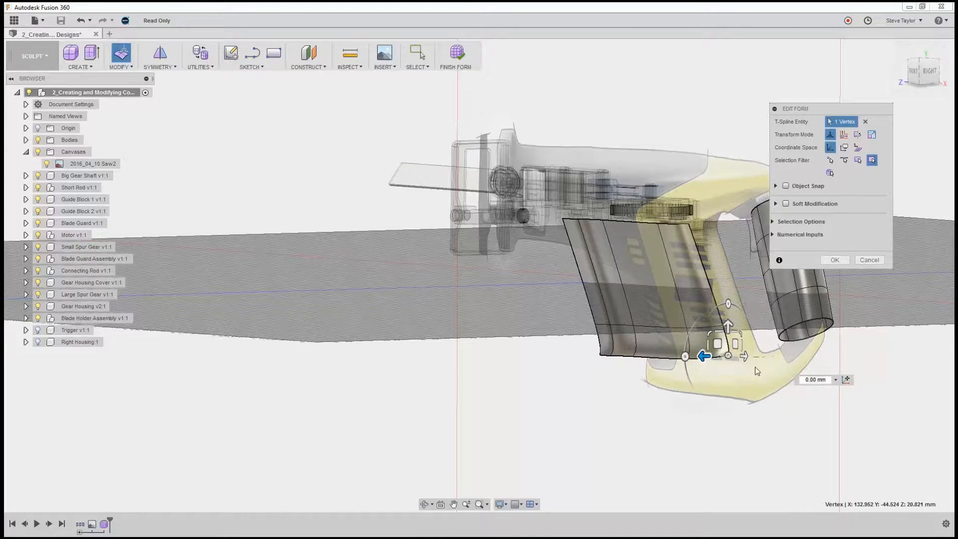
{"action": "left_click", "coordinate": [766, 377]}
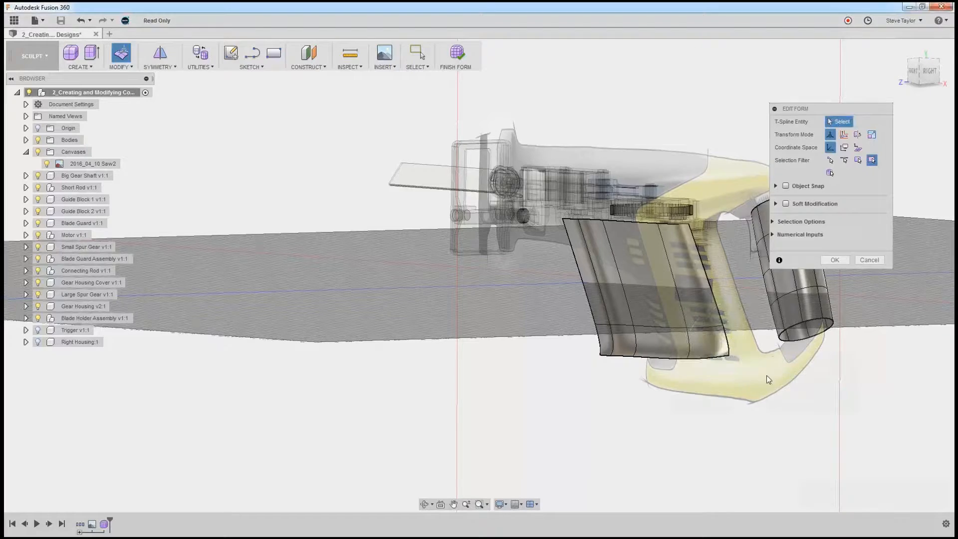
Step: Insert a simple, single-sided edge at location 0.50 alongside the two rear edges of the housing face
{"action": "scroll", "coordinate": [770, 367], "scroll_direction": "down", "scroll_amount": 3}
{"action": "scroll", "coordinate": [769, 366], "scroll_direction": "up", "scroll_amount": 5}
{"action": "scroll", "coordinate": [770, 370], "scroll_direction": "up", "scroll_amount": 5}
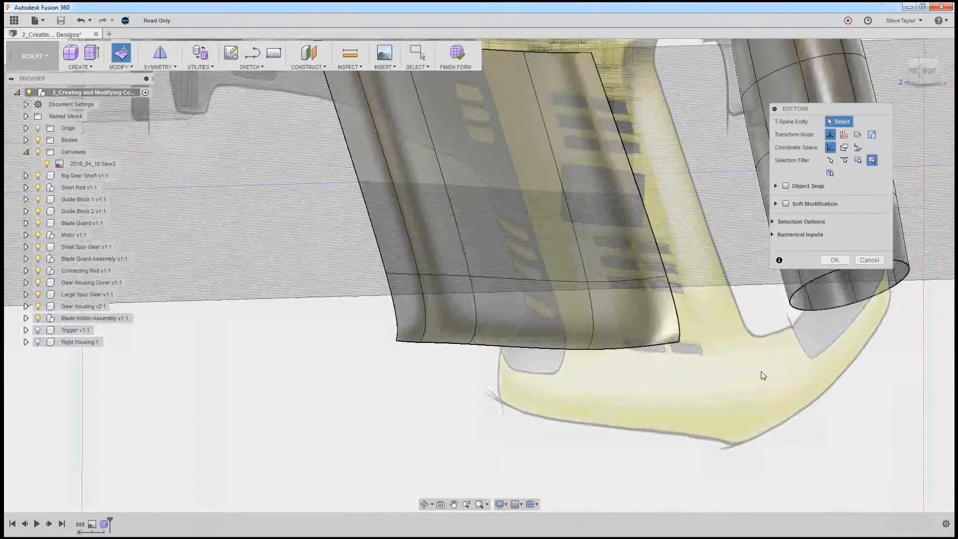
{"action": "mouse_move", "coordinate": [761, 371]}
{"action": "middle_mouse_down", "text": "shift"}
{"action": "mouse_move", "coordinate": [784, 367]}
{"action": "mouse_move", "coordinate": [575, 357]}
{"action": "mouse_move", "coordinate": [622, 357]}
{"action": "mouse_move", "coordinate": [612, 379]}
{"action": "middle_mouse_up", "text": "shift"}
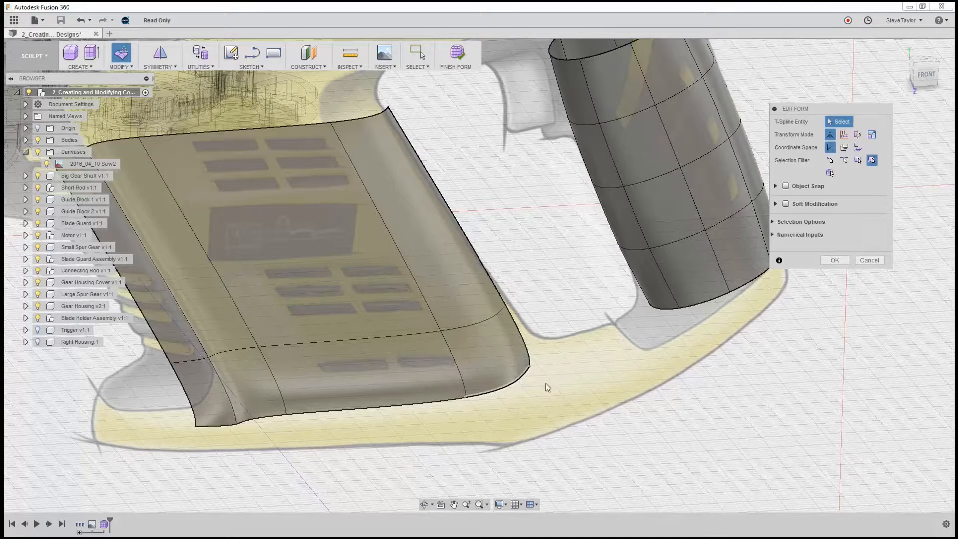
{"action": "left_click", "coordinate": [124, 67]}
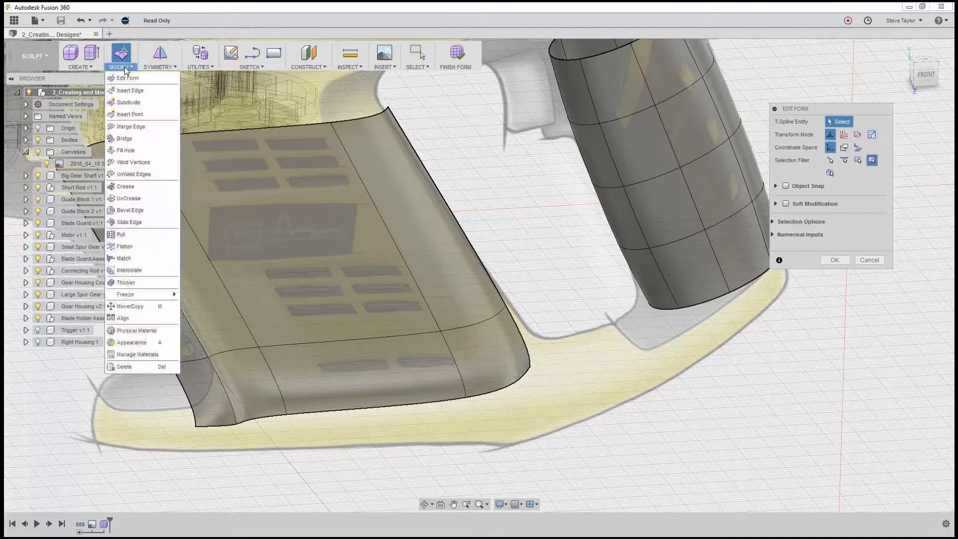
{"action": "left_click", "coordinate": [125, 91]}
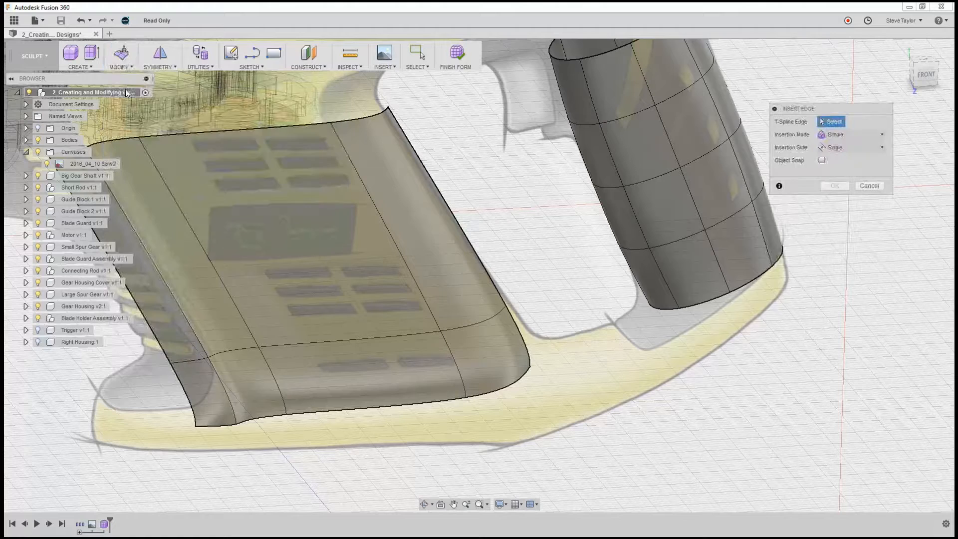
{"action": "double_click", "coordinate": [516, 330]}
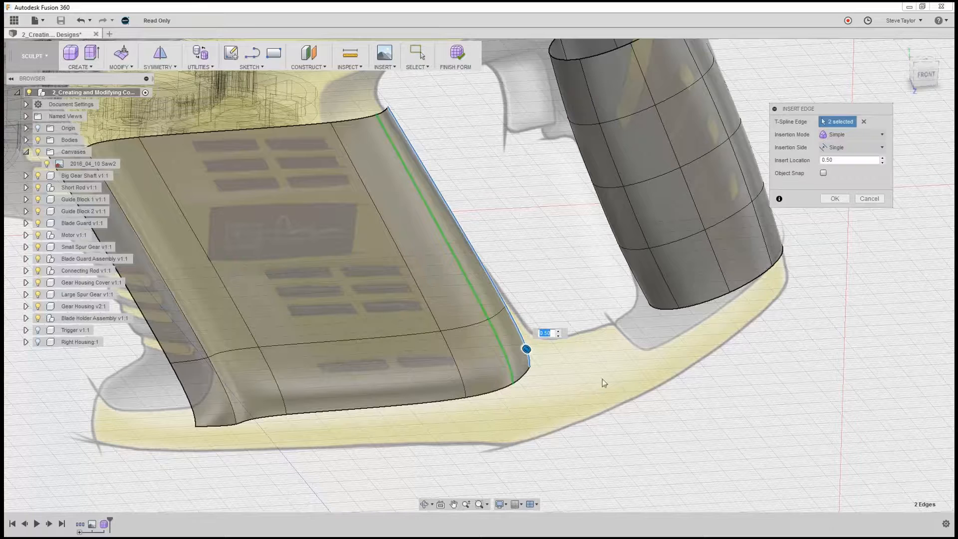
{"action": "left_click", "coordinate": [835, 198]}
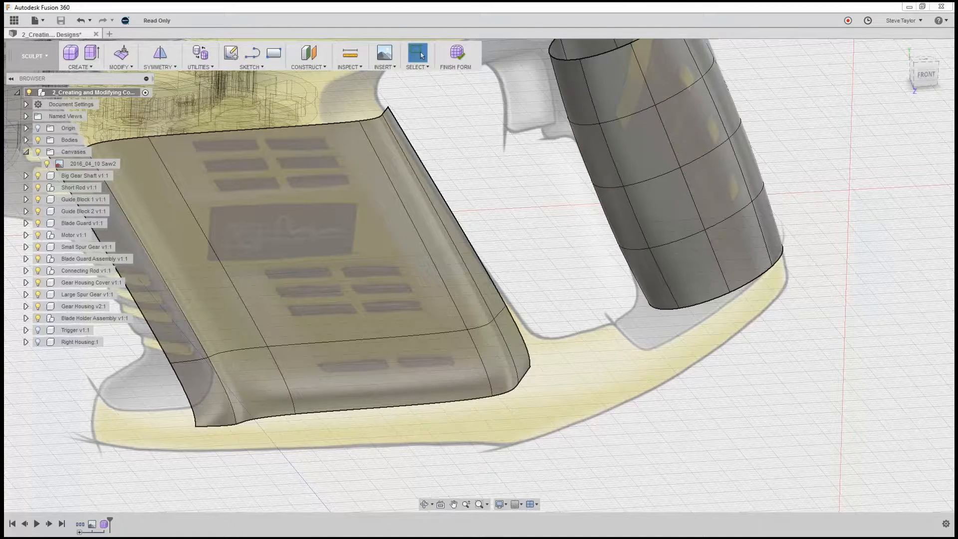
Step: Pin the Bridge command as a quick-access shortcut and remove it again
{"action": "left_click", "coordinate": [121, 67]}
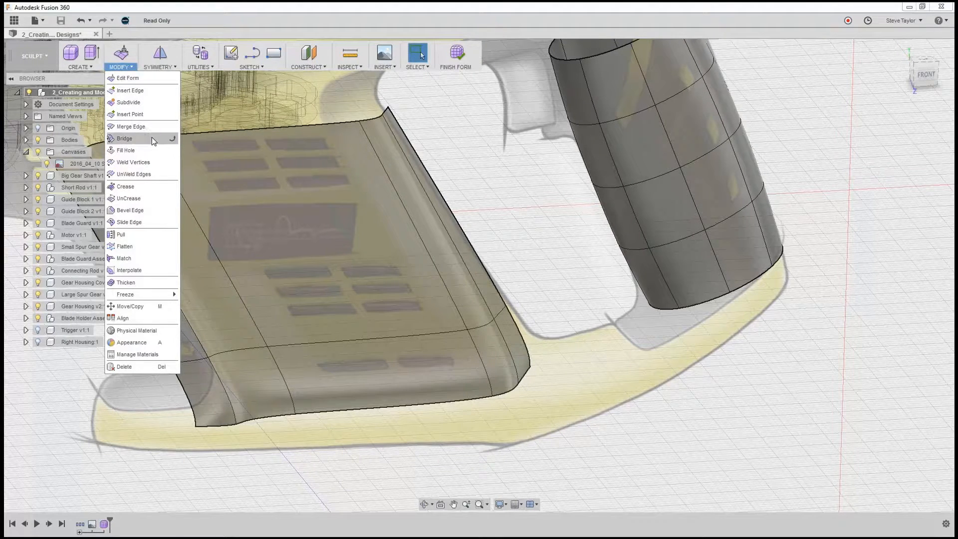
{"action": "left_click", "coordinate": [173, 141]}
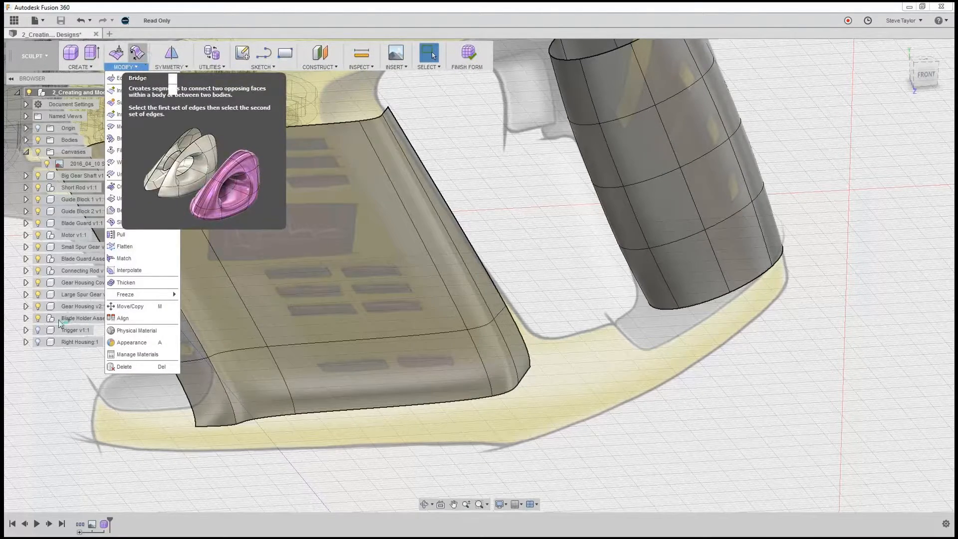
{"action": "left_click", "coordinate": [54, 386]}
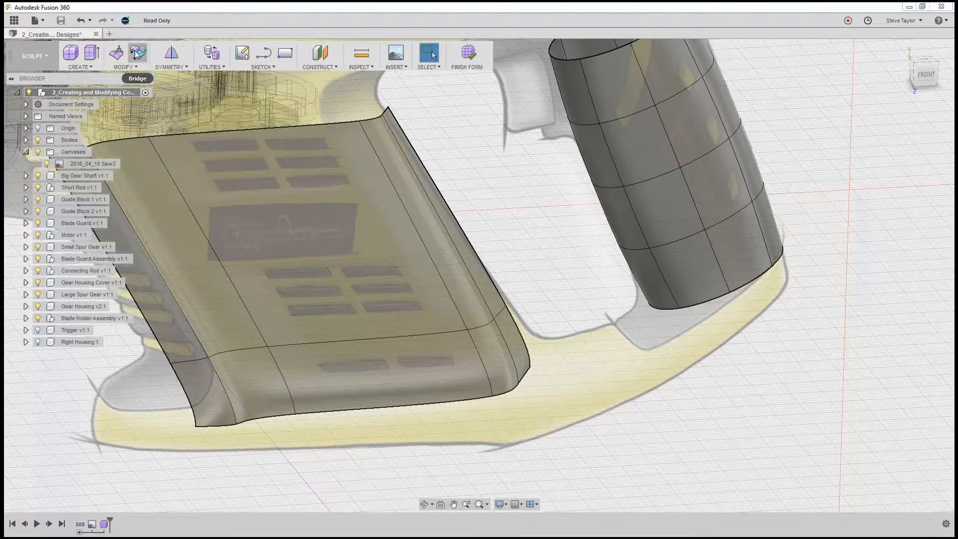
{"action": "left_click_drag", "start_coordinate": [136, 53], "coordinate": [72, 381]}
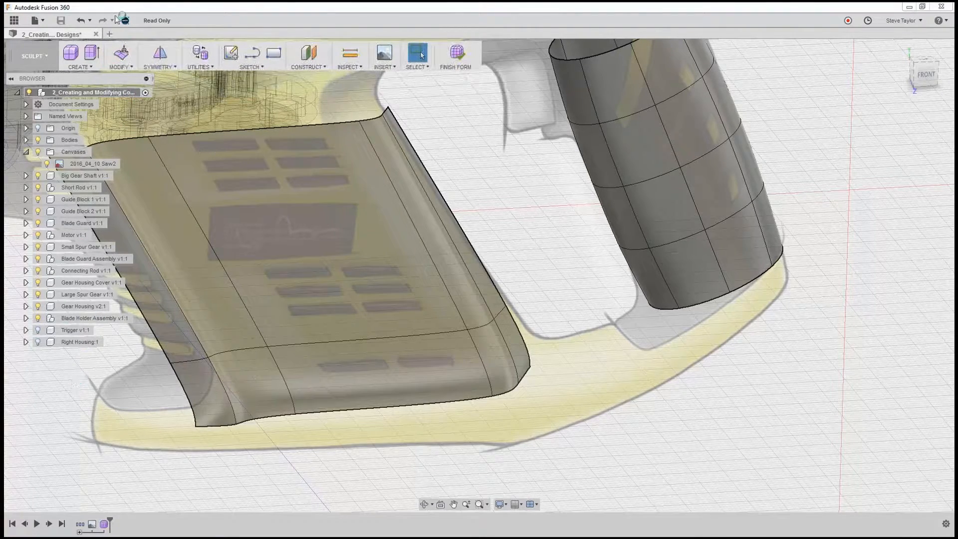
Step: Bridge the two split lower rear edges of the housing to the handle's two lower front edges with 3 faces, accepting the T-spline body upgrade
{"action": "left_click", "coordinate": [125, 68]}
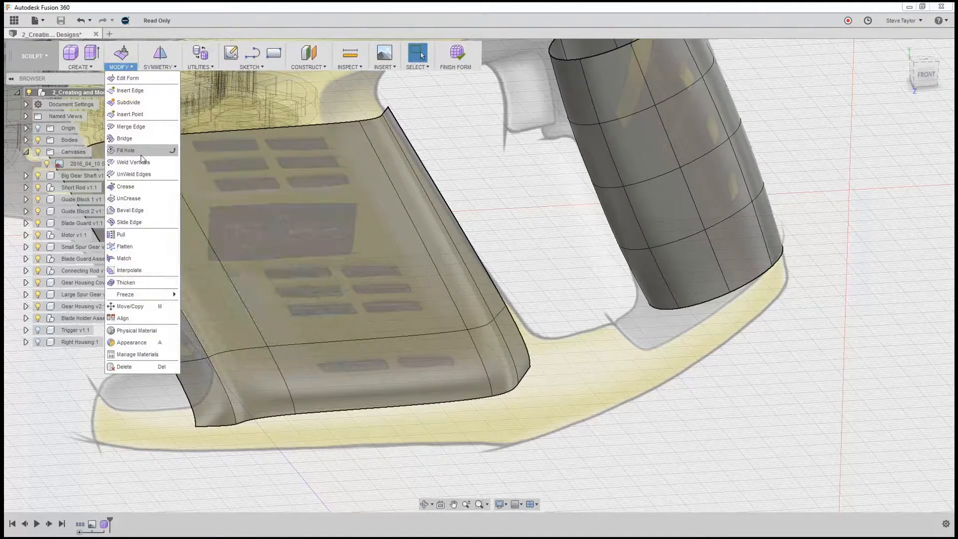
{"action": "left_click", "coordinate": [141, 139]}
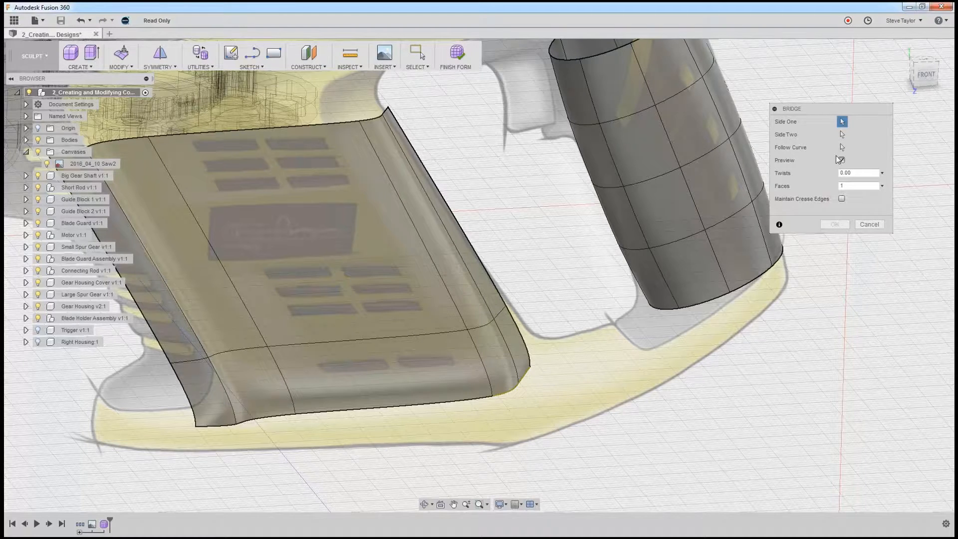
{"action": "left_click", "coordinate": [842, 135]}
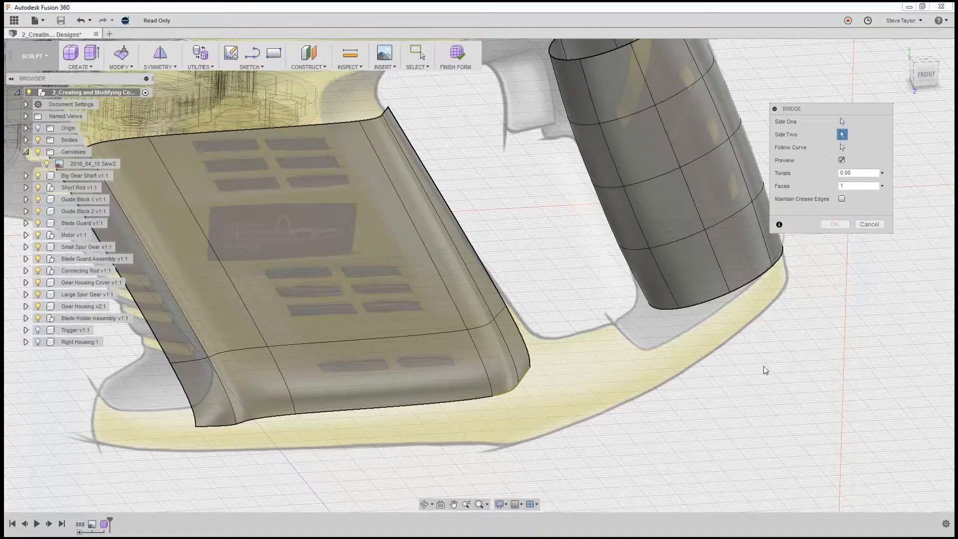
{"action": "left_click", "coordinate": [662, 309]}
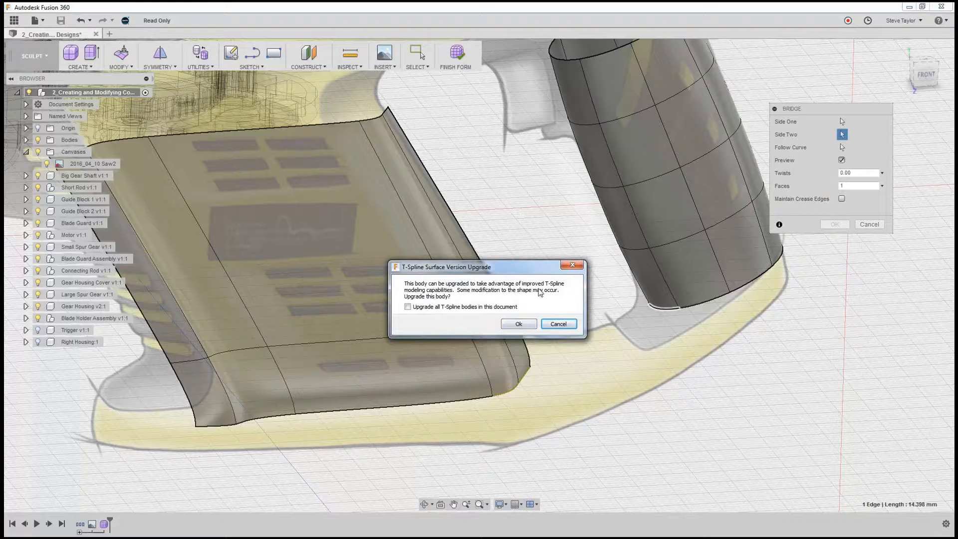
{"action": "left_click", "coordinate": [517, 324]}
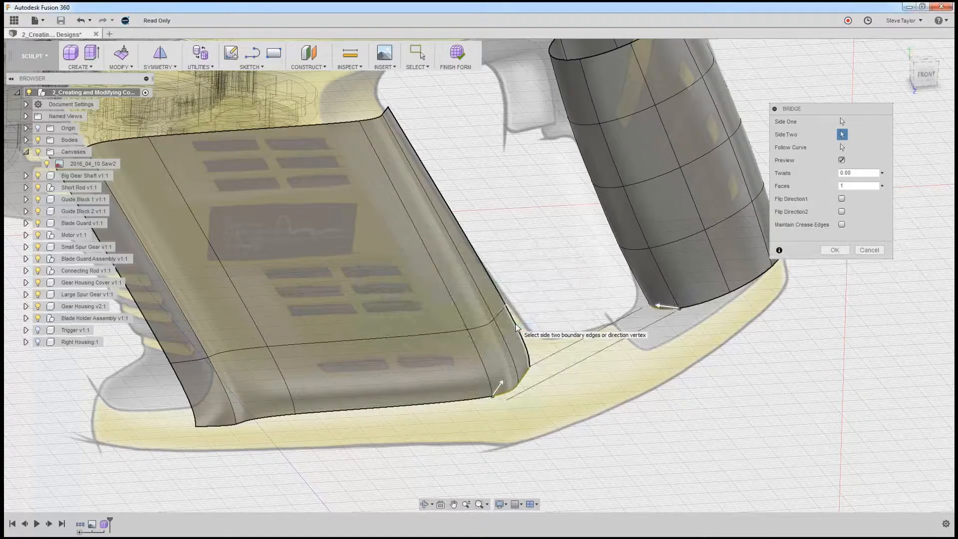
{"action": "left_click", "coordinate": [702, 304]}
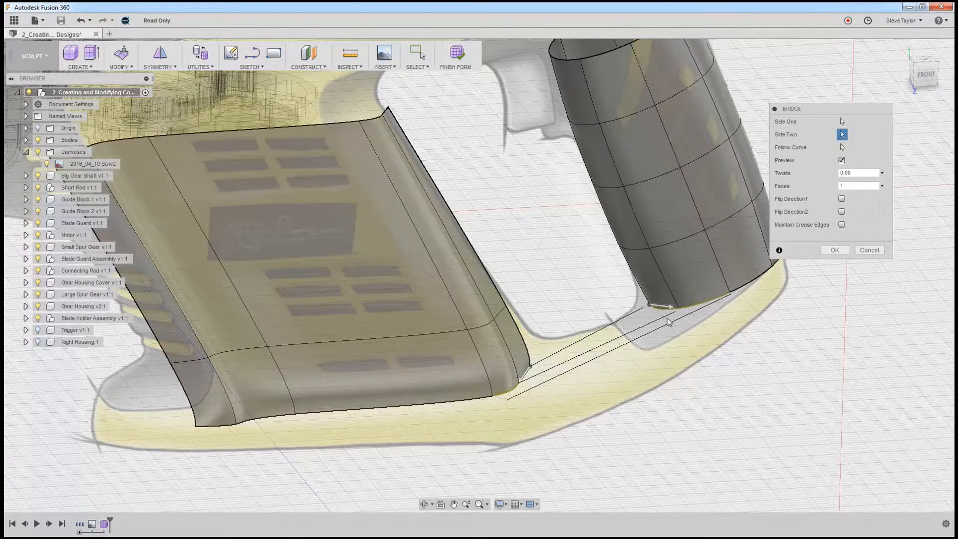
{"action": "left_click", "coordinate": [848, 186]}
{"action": "left_click_drag", "start_coordinate": [849, 186], "coordinate": [839, 186]}
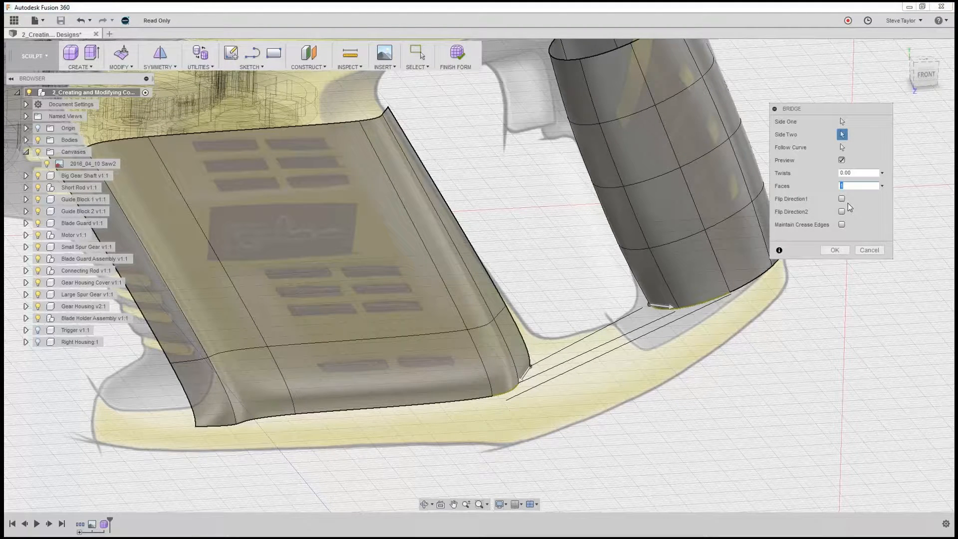
{"action": "left_click", "coordinate": [841, 160]}
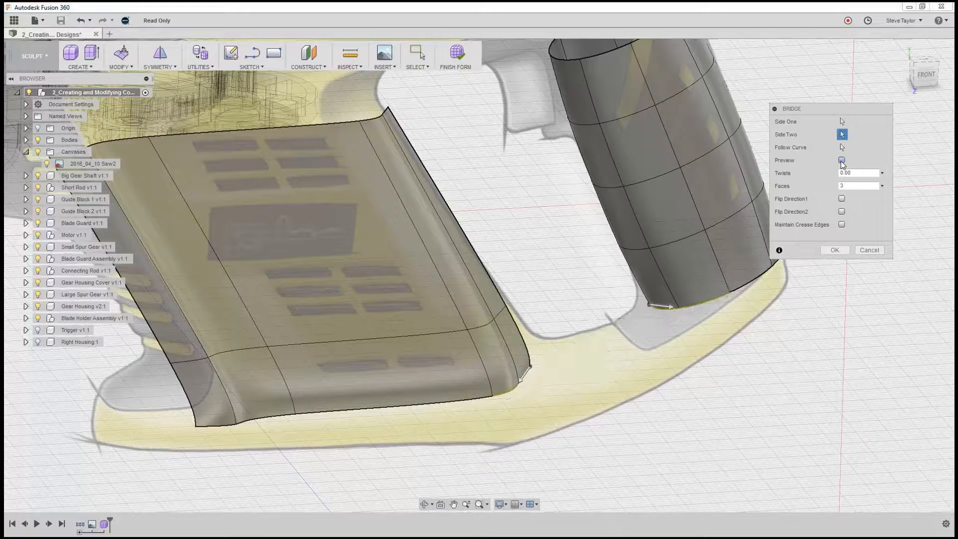
{"action": "left_click", "coordinate": [842, 161]}
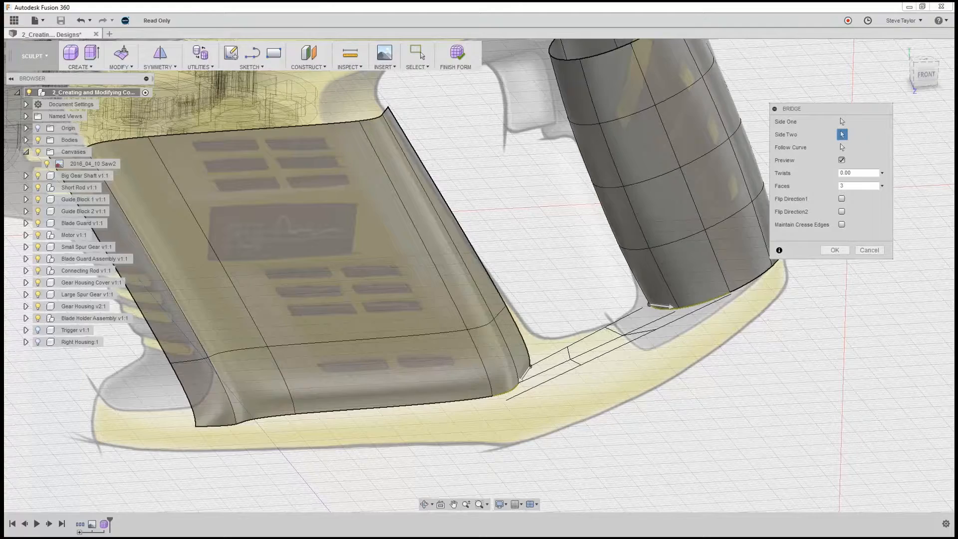
{"action": "left_click", "coordinate": [835, 250]}
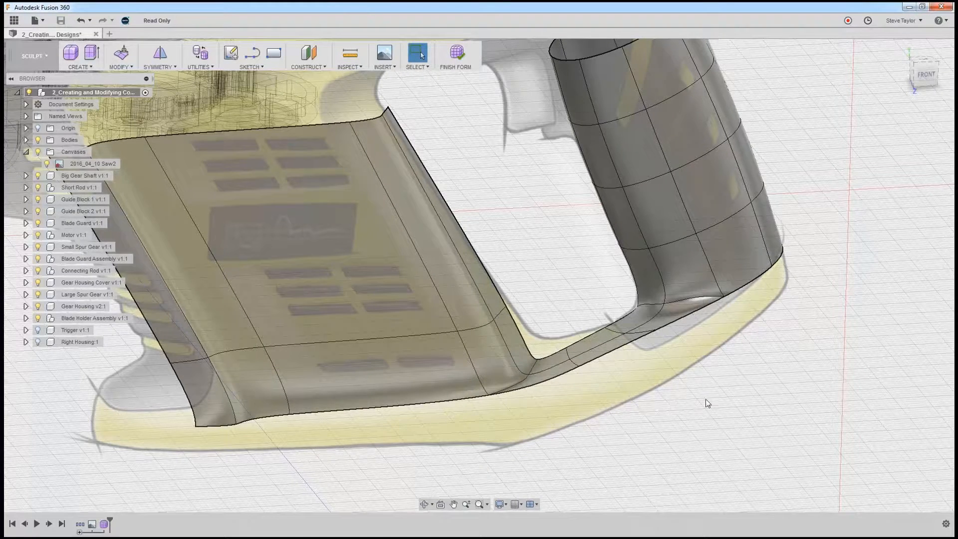
Step: Select the three lower edges of the bridge strip and move them downward in Edit Form to thicken the strip toward the canvas outline
{"action": "middle_click_drag", "start_coordinate": [646, 396], "coordinate": [525, 362], "text": "shift"}
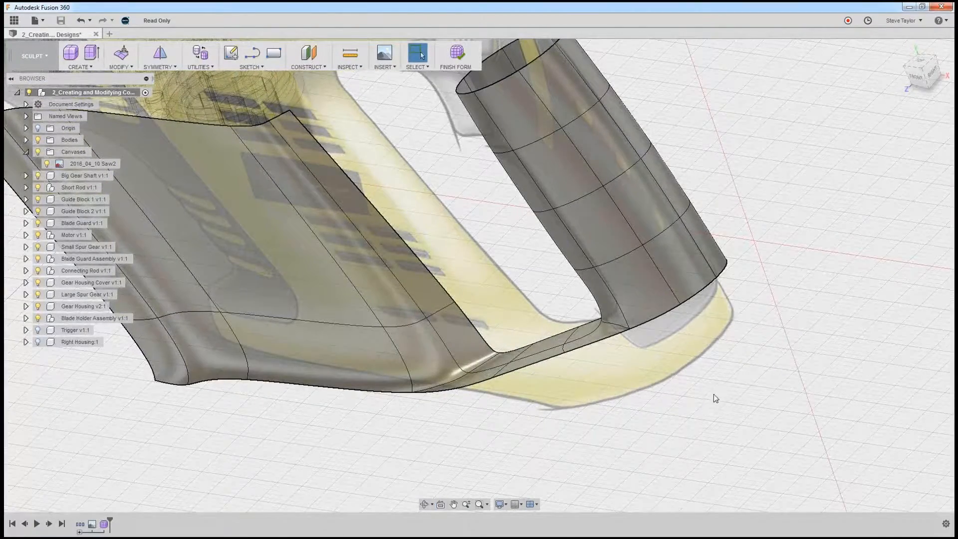
{"action": "left_click", "coordinate": [461, 388]}
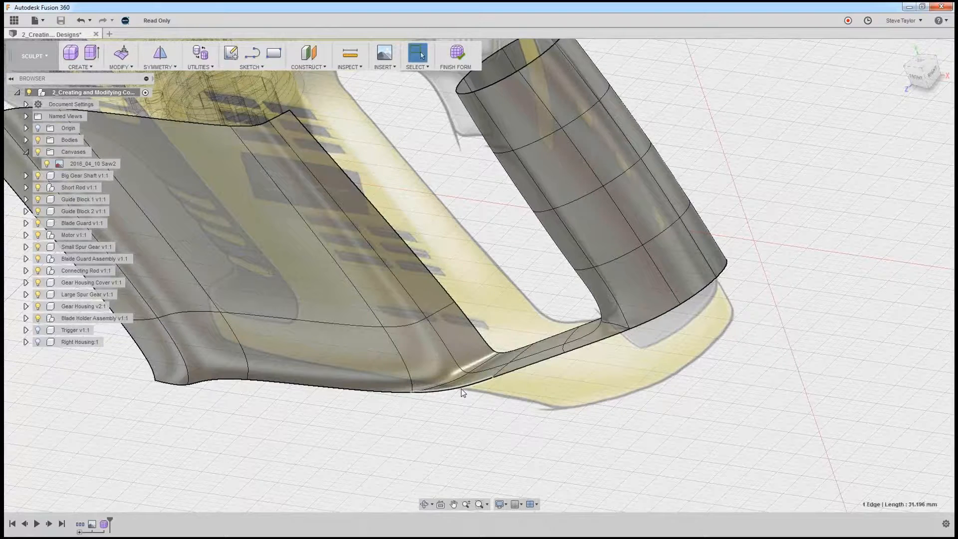
{"action": "left_click", "coordinate": [520, 369], "text": "shift"}
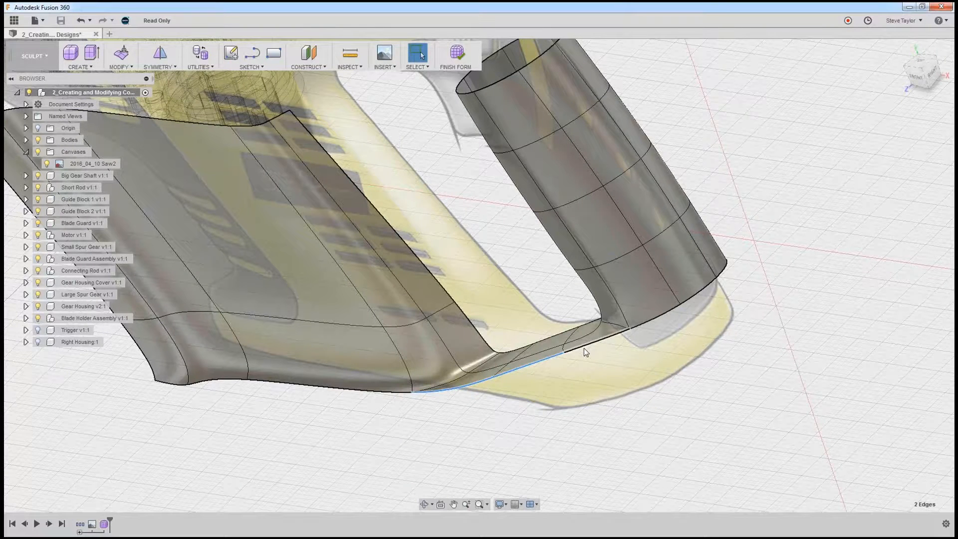
{"action": "left_click", "coordinate": [584, 348], "text": "shift"}
{"action": "left_click", "coordinate": [127, 55]}
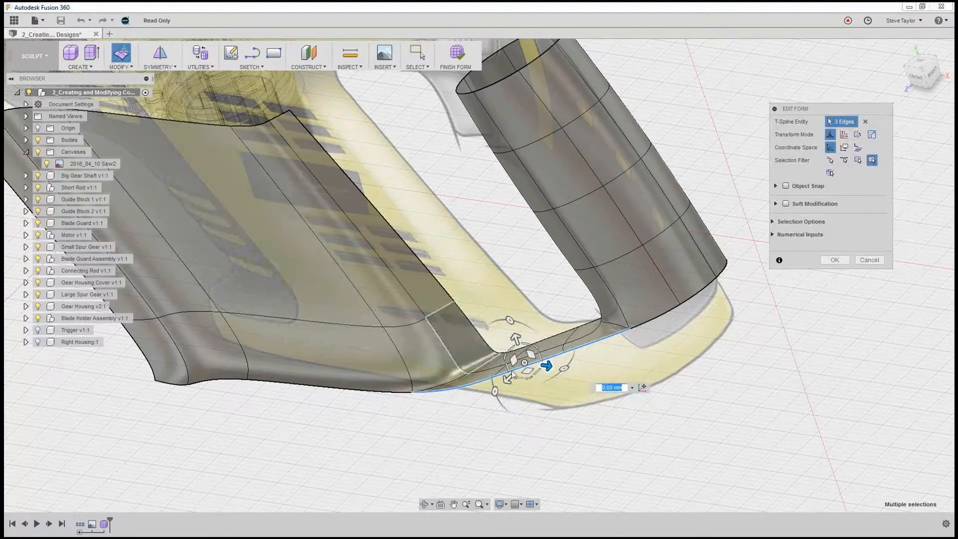
{"action": "left_click_drag", "start_coordinate": [515, 339], "coordinate": [522, 359]}
Step: Scale the bridge strip's three upper edges by about 1.05 and shift them slightly upward
{"action": "left_click", "coordinate": [521, 350]}
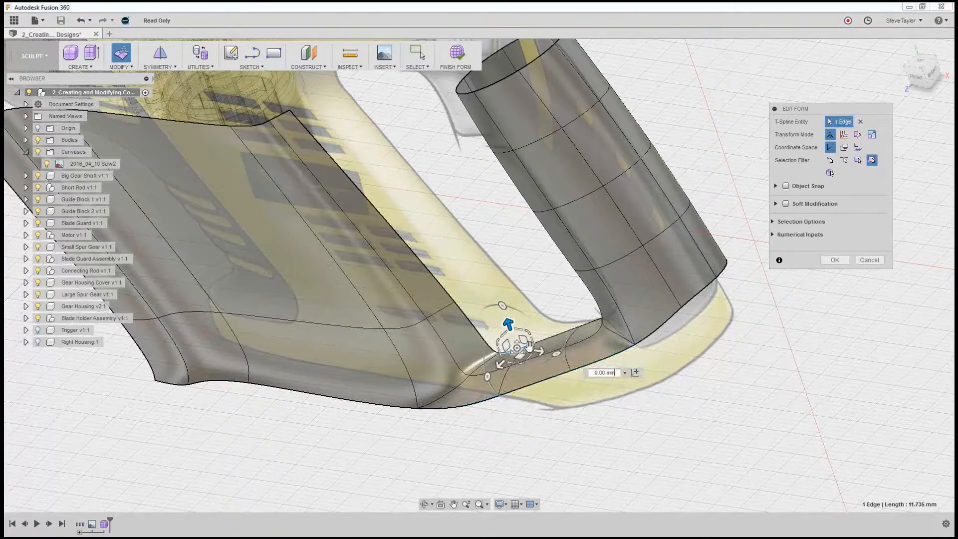
{"action": "left_click", "coordinate": [553, 337], "text": "shift"}
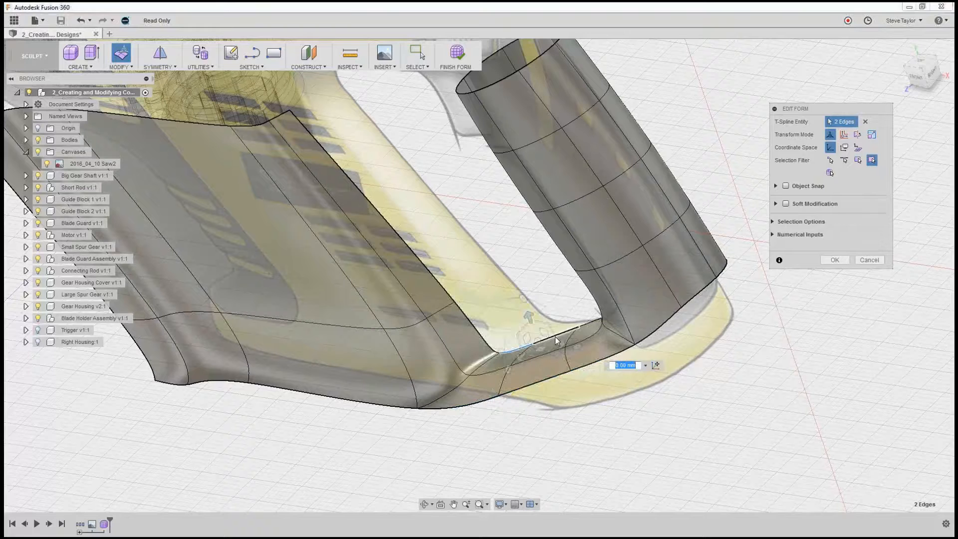
{"action": "left_click", "coordinate": [592, 327], "text": "shift"}
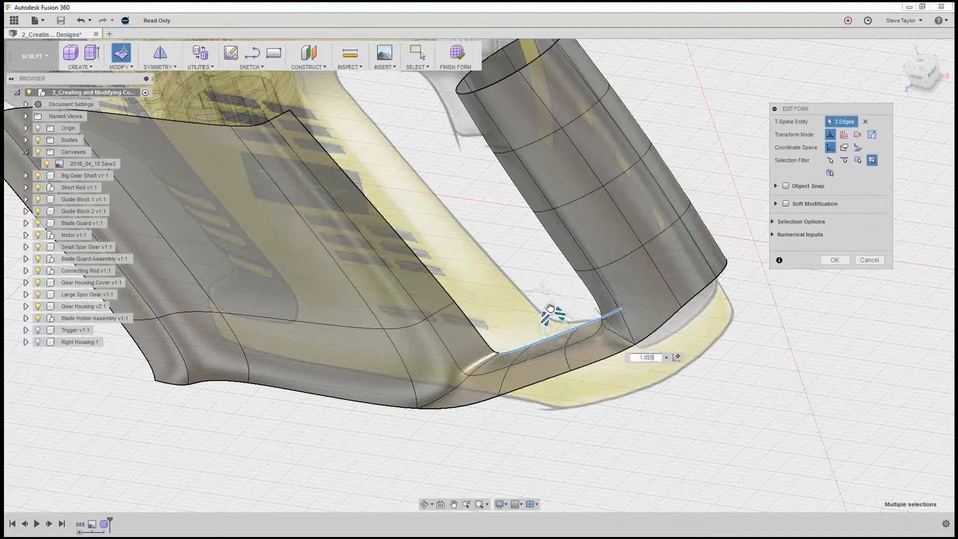
{"action": "left_click_drag", "start_coordinate": [547, 308], "coordinate": [552, 309]}
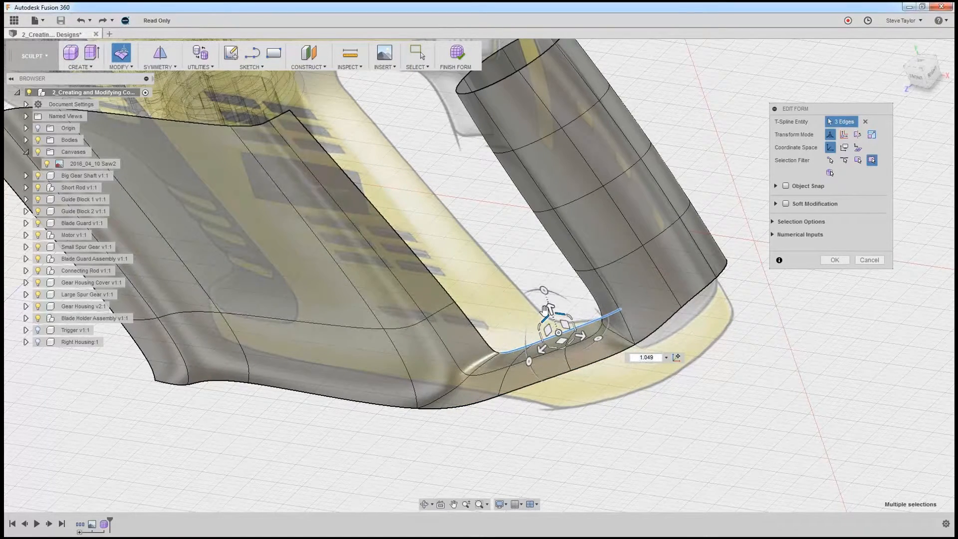
{"action": "left_click_drag", "start_coordinate": [550, 305], "coordinate": [545, 296]}
Step: Examine the bridge strip and its joint with the handle from the front and right views, with the open boundary edges selected
{"action": "middle_click_drag", "start_coordinate": [648, 423], "coordinate": [713, 386], "text": "shift"}
{"action": "left_click_drag", "start_coordinate": [723, 388], "coordinate": [692, 398]}
{"action": "middle_click_drag", "start_coordinate": [692, 398], "coordinate": [690, 397], "text": "shift"}
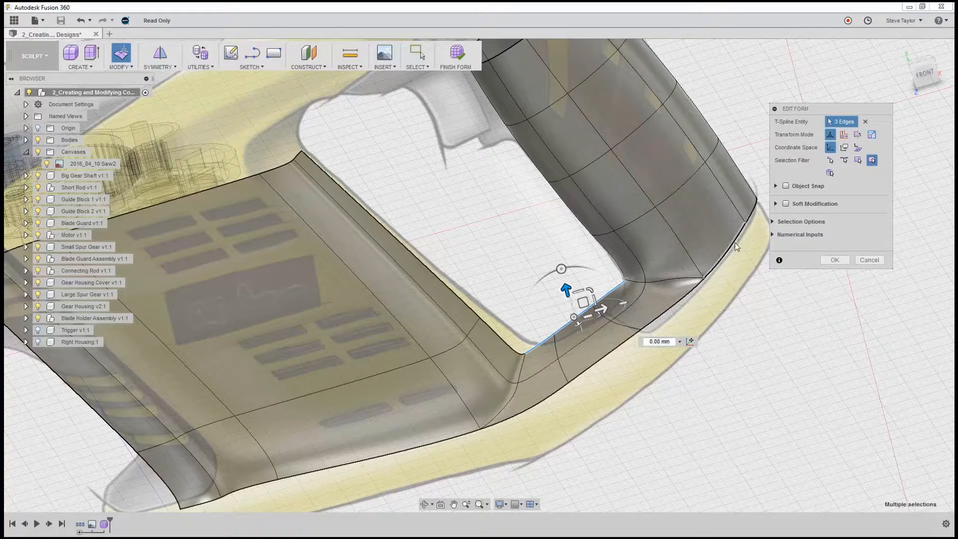
{"action": "left_click", "coordinate": [924, 70]}
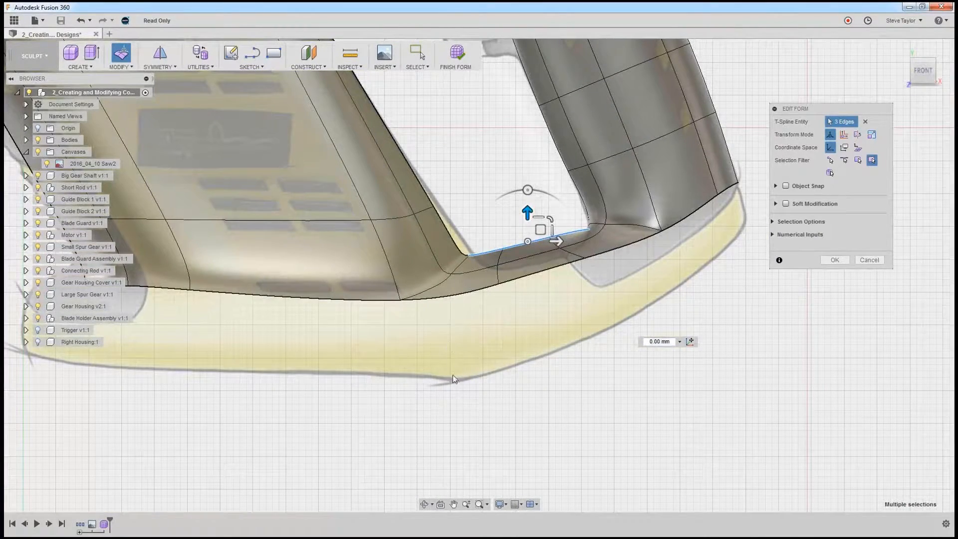
{"action": "double_click", "coordinate": [451, 298], "text": "shift"}
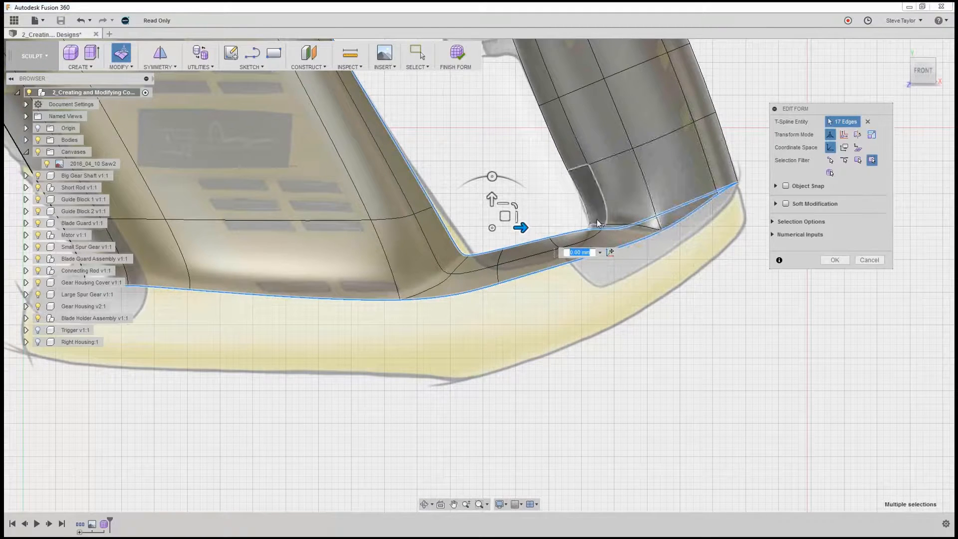
{"action": "middle_click_drag", "start_coordinate": [693, 365], "coordinate": [601, 372], "text": "shift"}
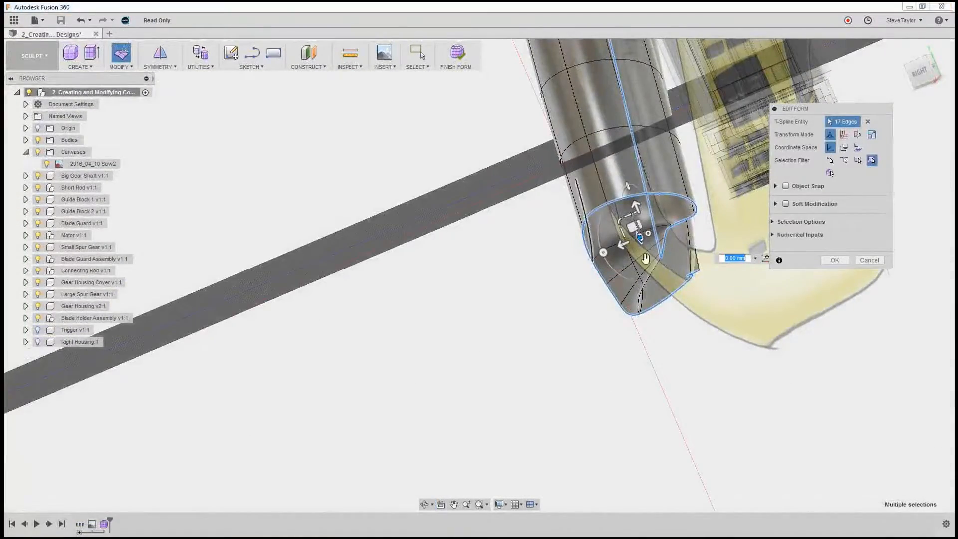
{"action": "scroll", "coordinate": [708, 377], "scroll_direction": "down", "scroll_amount": 2}
{"action": "scroll", "coordinate": [709, 377], "scroll_direction": "down", "scroll_amount": 3}
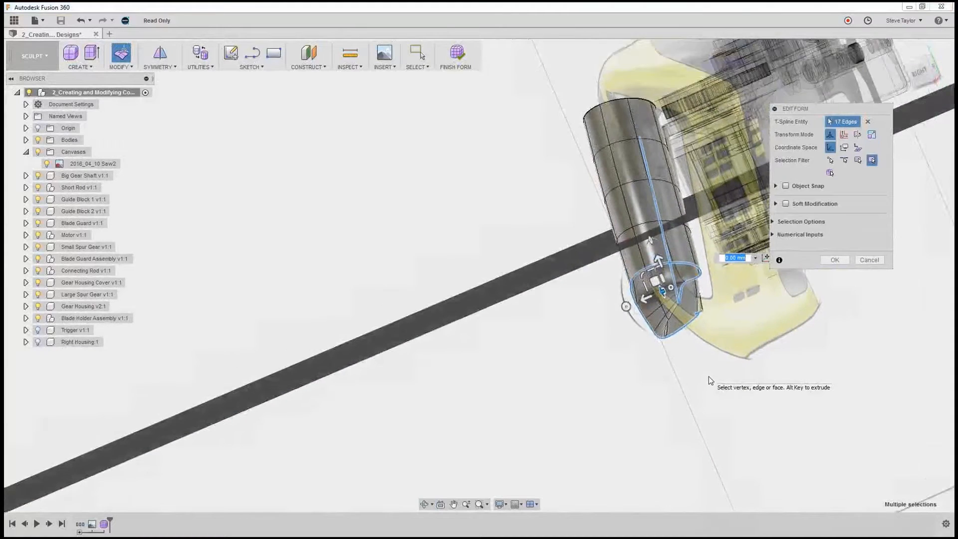
{"action": "scroll", "coordinate": [709, 376], "scroll_direction": "up", "scroll_amount": 2}
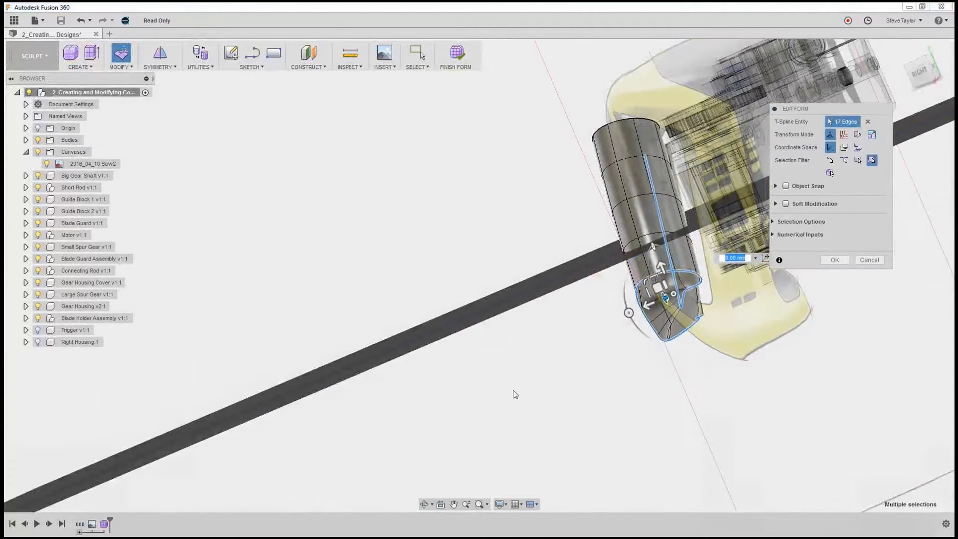
{"action": "left_click", "coordinate": [922, 67]}
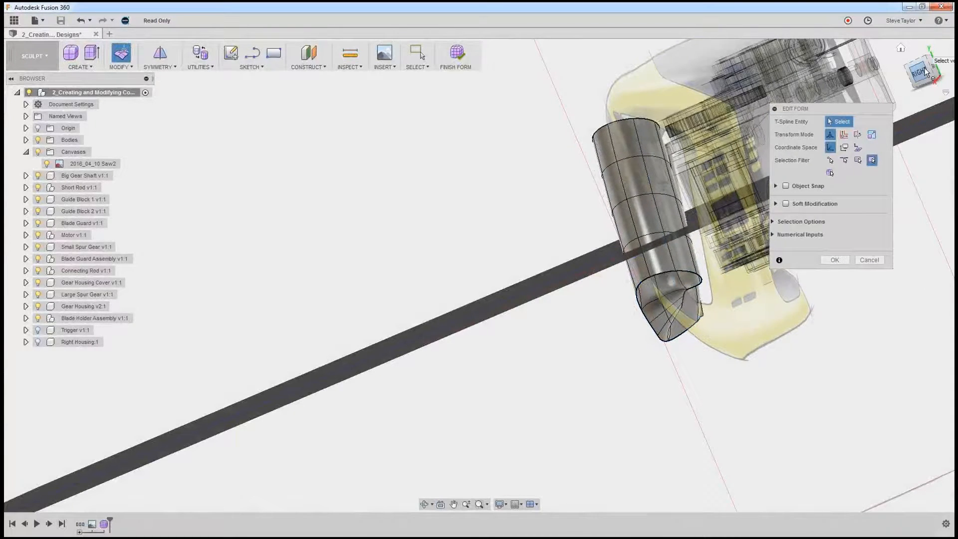
{"action": "left_click_drag", "start_coordinate": [804, 402], "coordinate": [710, 154]}
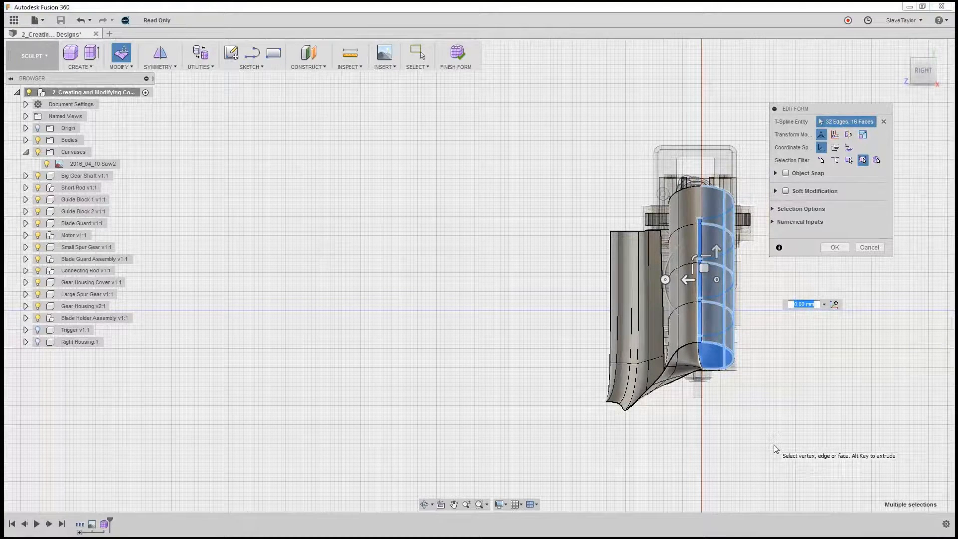
{"action": "key", "text": "BackSpace"}
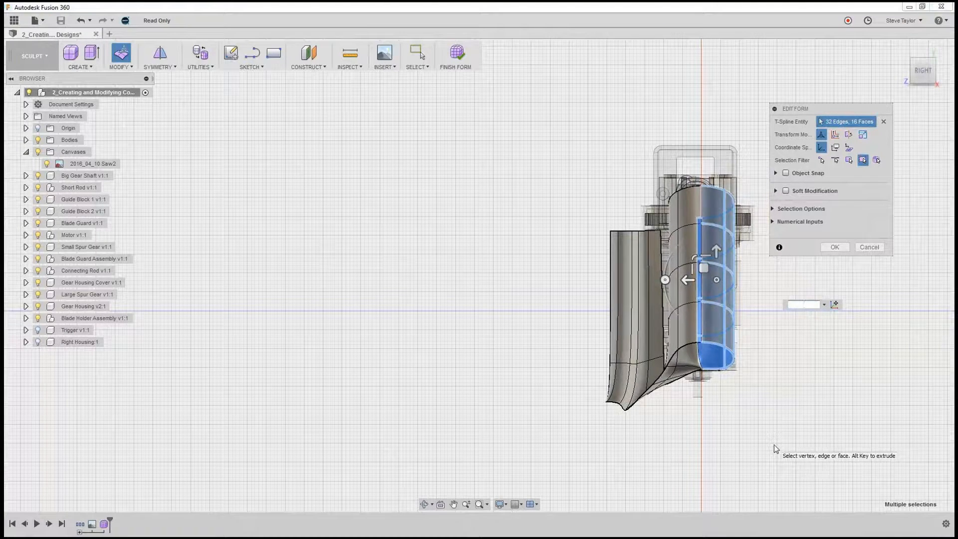
{"action": "left_click", "coordinate": [805, 368]}
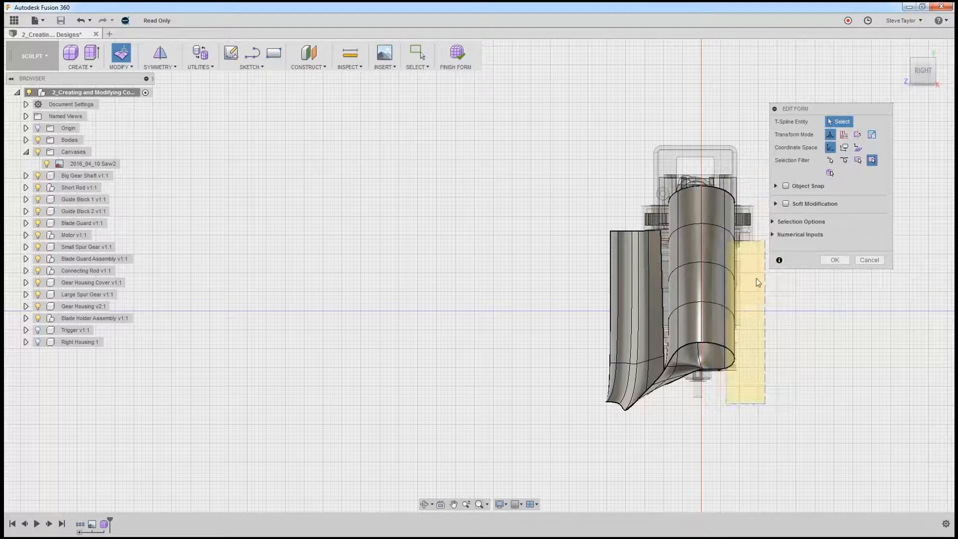
{"action": "left_click", "coordinate": [869, 260]}
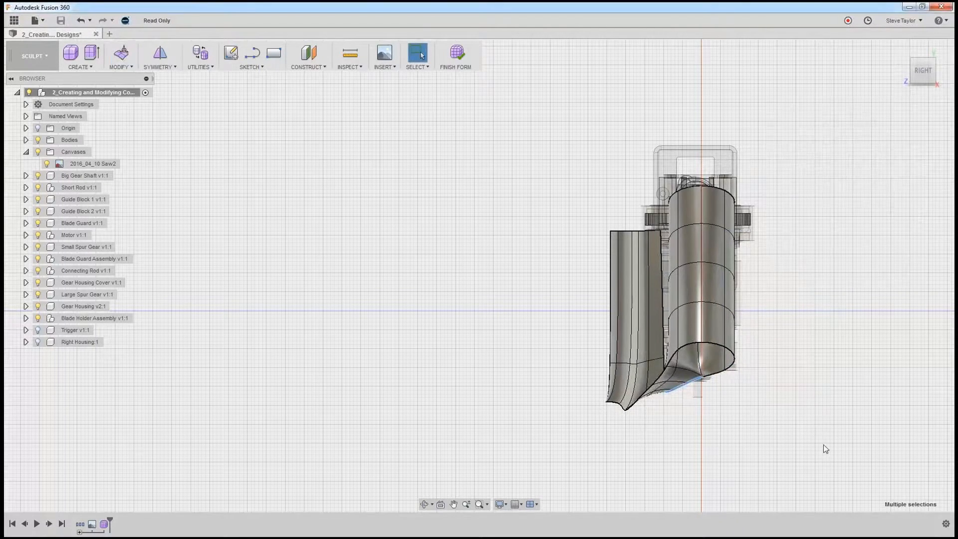
Step: In the right view, delete the half of the handle's faces lying beyond the centre plane
{"action": "left_click_drag", "start_coordinate": [823, 445], "coordinate": [714, 162]}
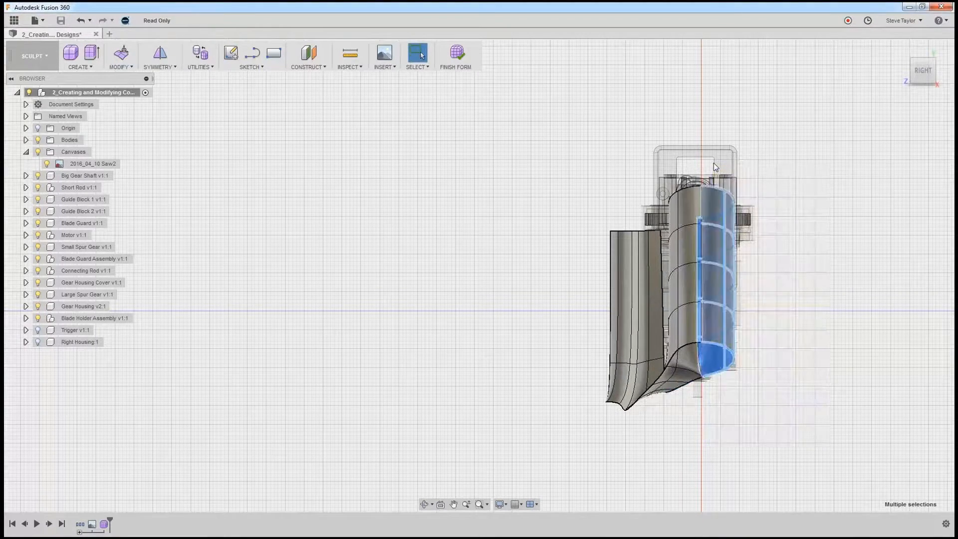
{"action": "key", "text": "Delete"}
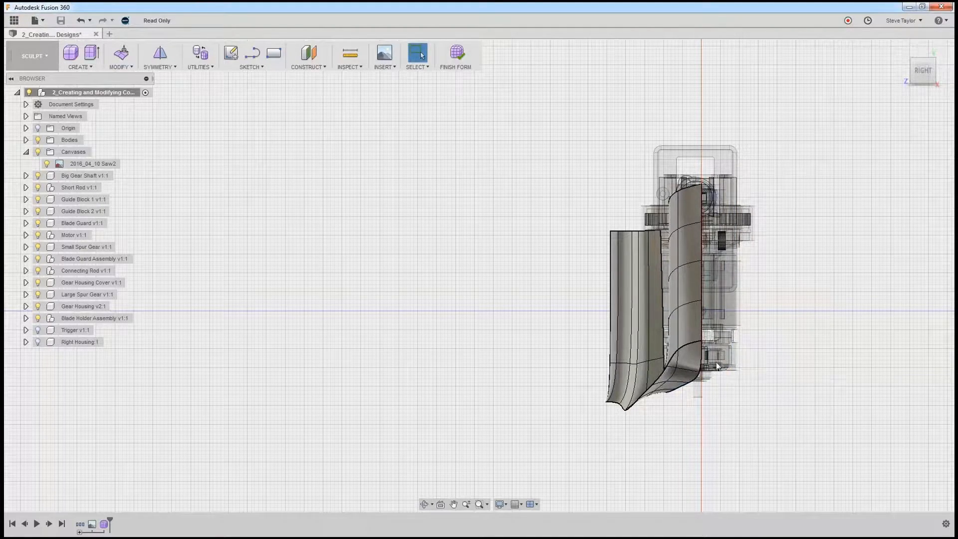
{"action": "mouse_move", "coordinate": [782, 367]}
{"action": "middle_mouse_down", "text": "shift"}
{"action": "mouse_move", "coordinate": [787, 385]}
{"action": "mouse_move", "coordinate": [804, 378]}
{"action": "mouse_move", "coordinate": [791, 365]}
{"action": "middle_mouse_up", "text": "shift"}
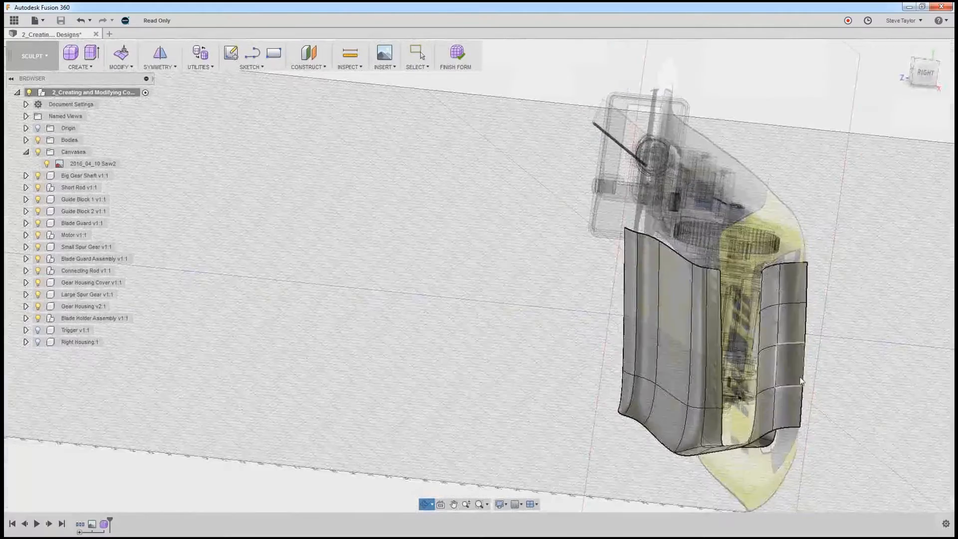
Step: Select the lower boundary edges of the housing, bridge and handle in Edit Form and extrude them about 40 mm downward
{"action": "left_click", "coordinate": [906, 47]}
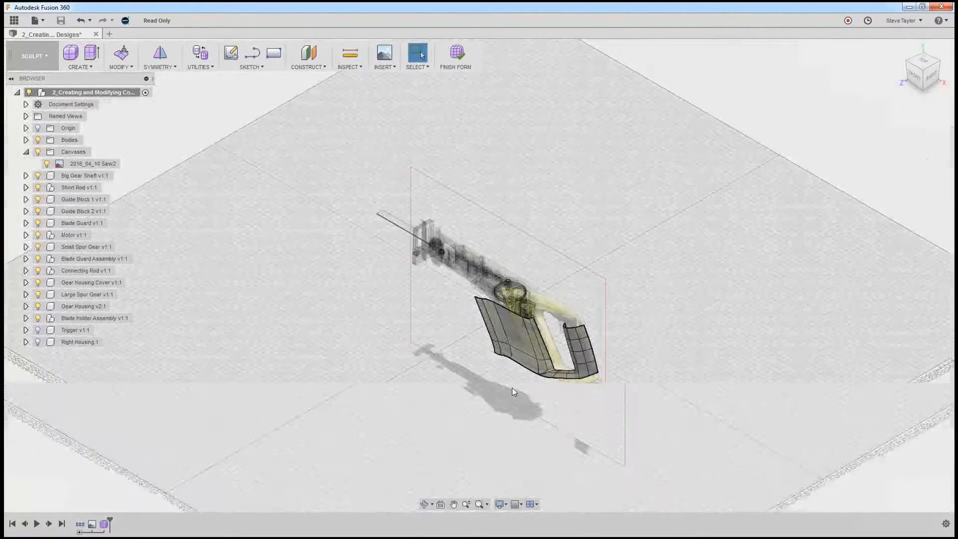
{"action": "scroll", "coordinate": [512, 388], "scroll_direction": "up", "scroll_amount": 6}
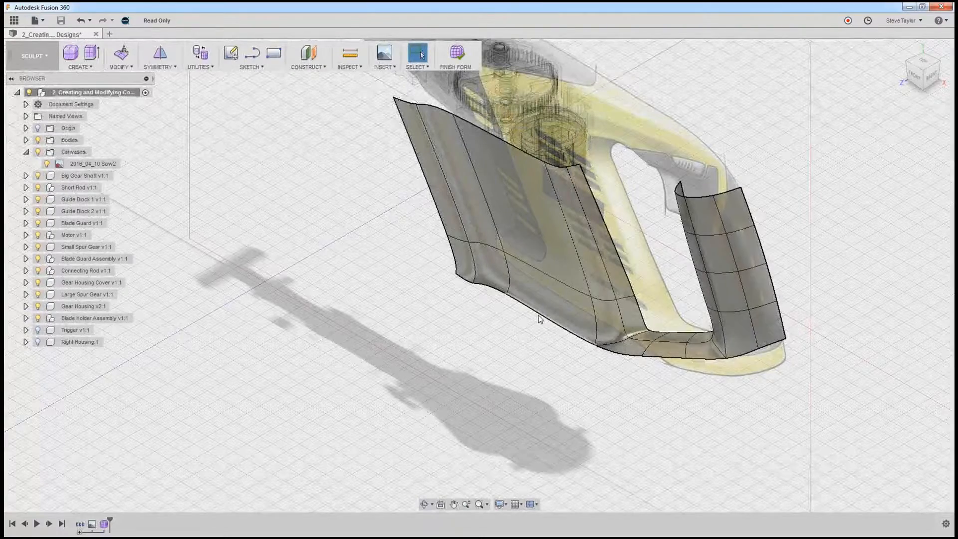
{"action": "double_click", "coordinate": [538, 315]}
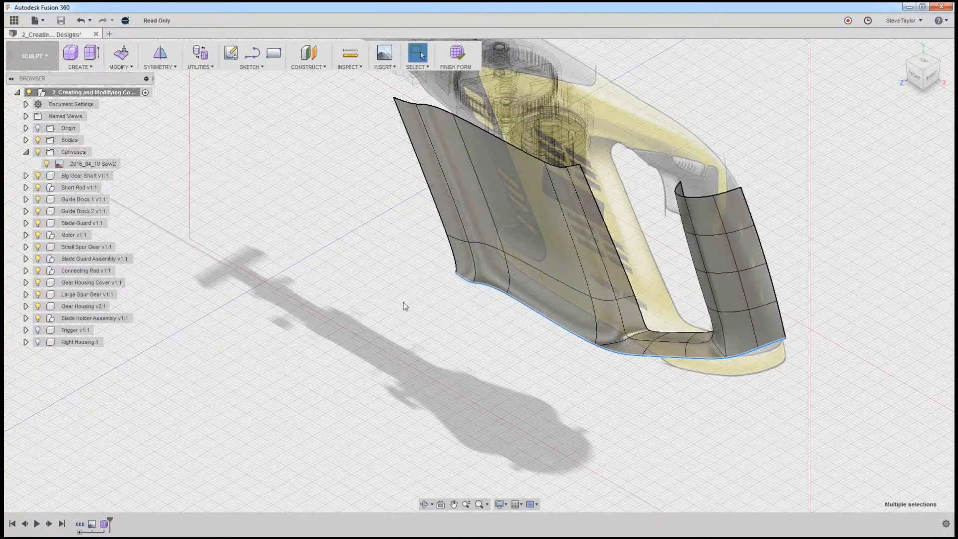
{"action": "left_click", "coordinate": [121, 53]}
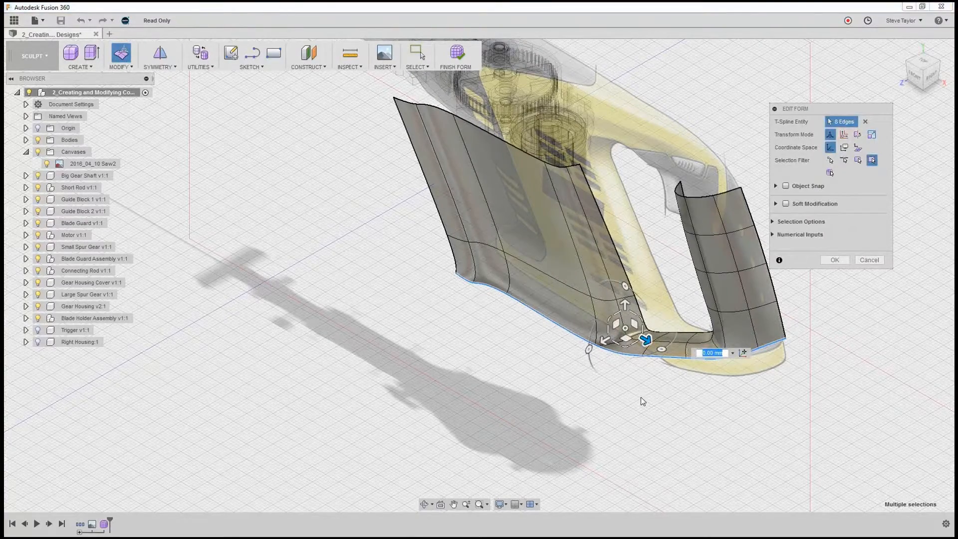
{"action": "middle_click_drag", "start_coordinate": [640, 397], "coordinate": [639, 367], "text": "shift"}
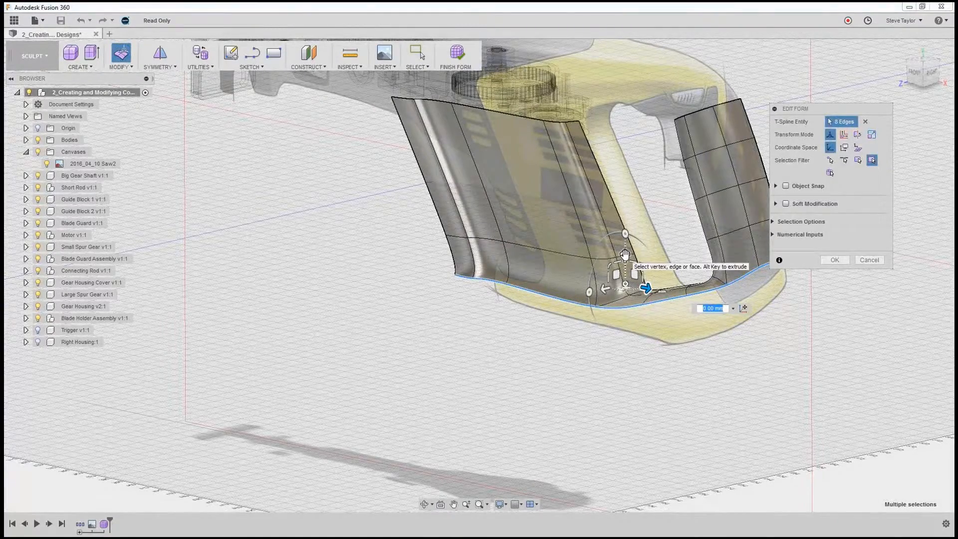
{"action": "left_click_drag", "start_coordinate": [624, 254], "coordinate": [629, 333]}
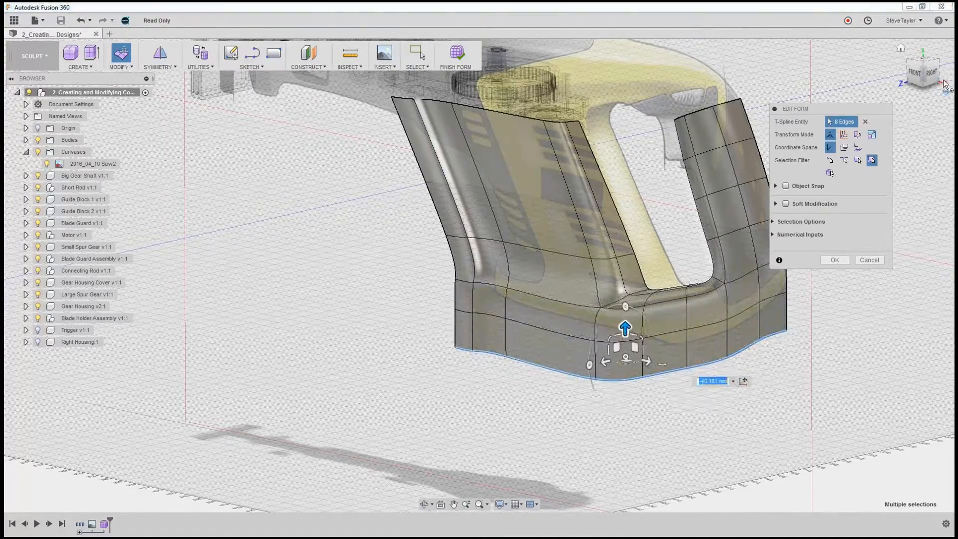
Step: In the front view, scale down, rotate and shift the four edges at the handle's upper end to fit the canvas outline
{"action": "left_click", "coordinate": [915, 75]}
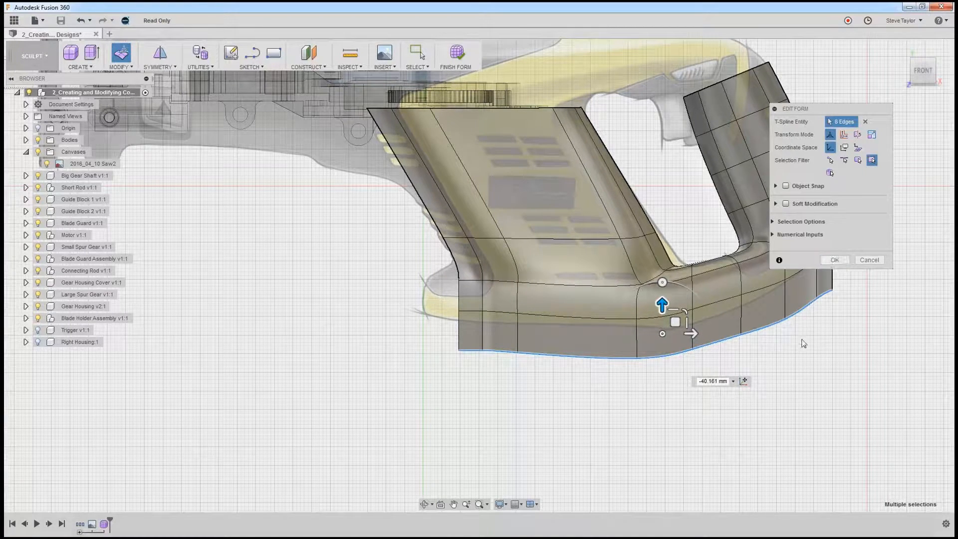
{"action": "scroll", "coordinate": [813, 351], "scroll_direction": "down", "scroll_amount": 2}
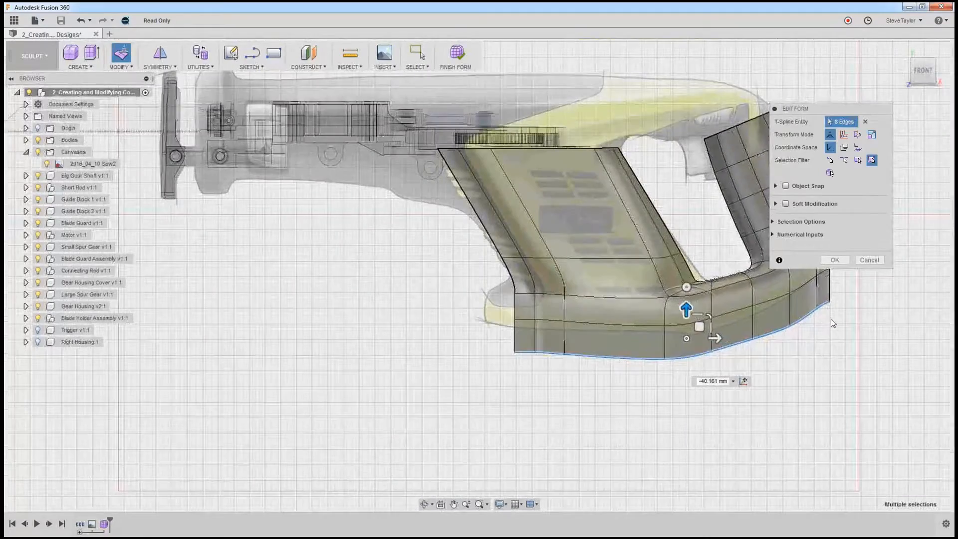
{"action": "middle_click_drag", "start_coordinate": [788, 351], "coordinate": [653, 405]}
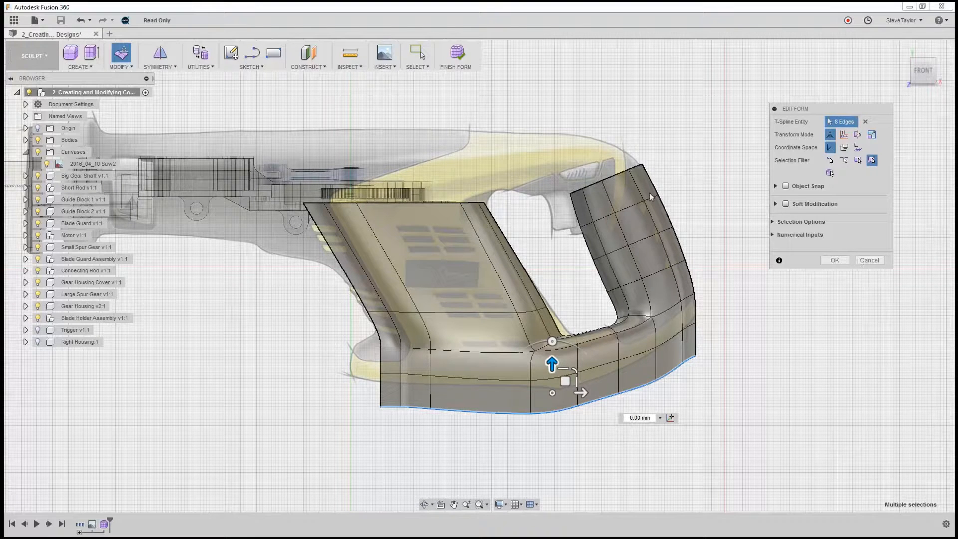
{"action": "left_click", "coordinate": [576, 191]}
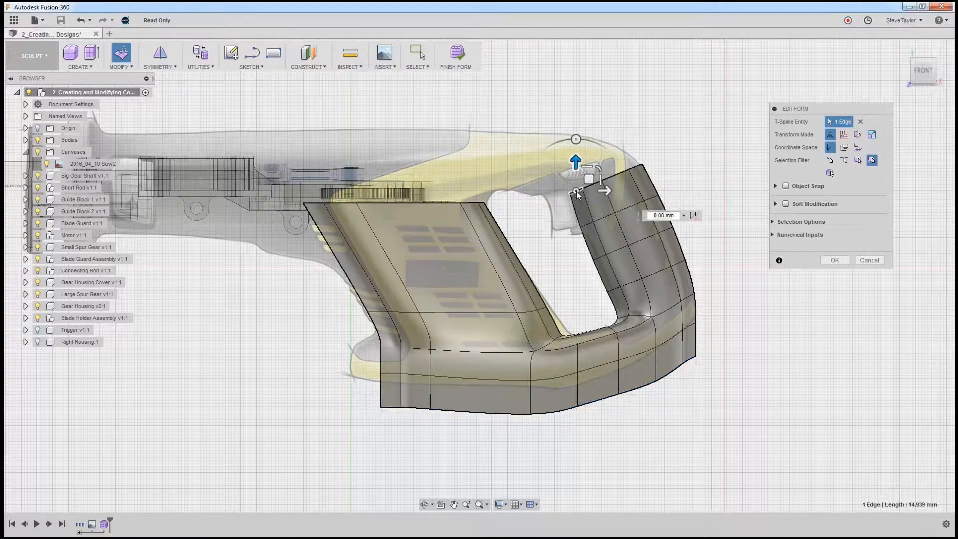
{"action": "double_click", "coordinate": [622, 174]}
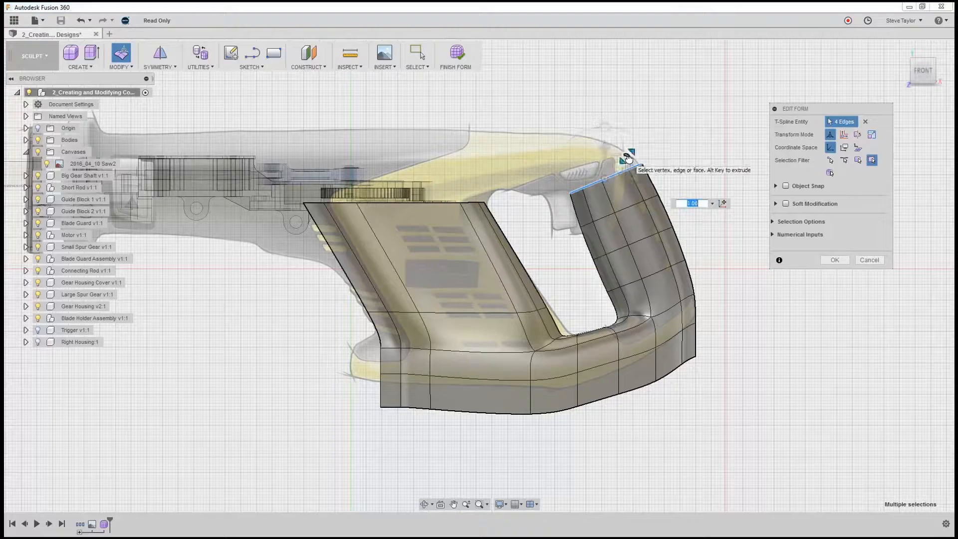
{"action": "left_click_drag", "start_coordinate": [629, 159], "coordinate": [627, 159]}
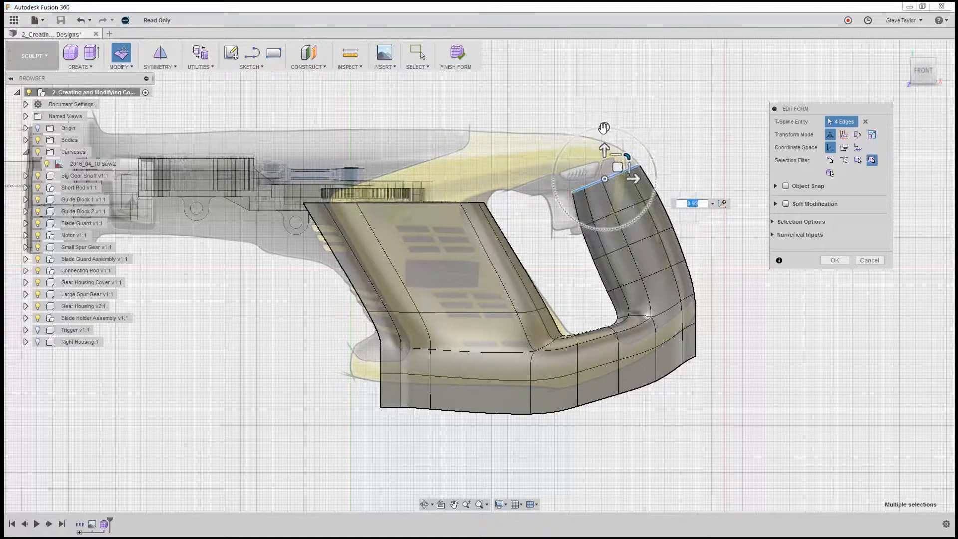
{"action": "left_click_drag", "start_coordinate": [605, 123], "coordinate": [601, 127]}
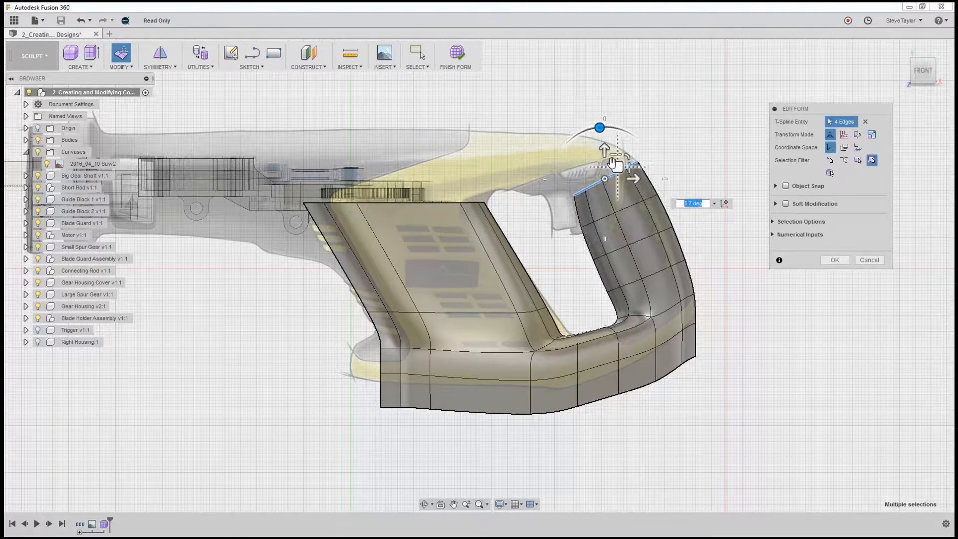
{"action": "left_click_drag", "start_coordinate": [616, 159], "coordinate": [621, 172]}
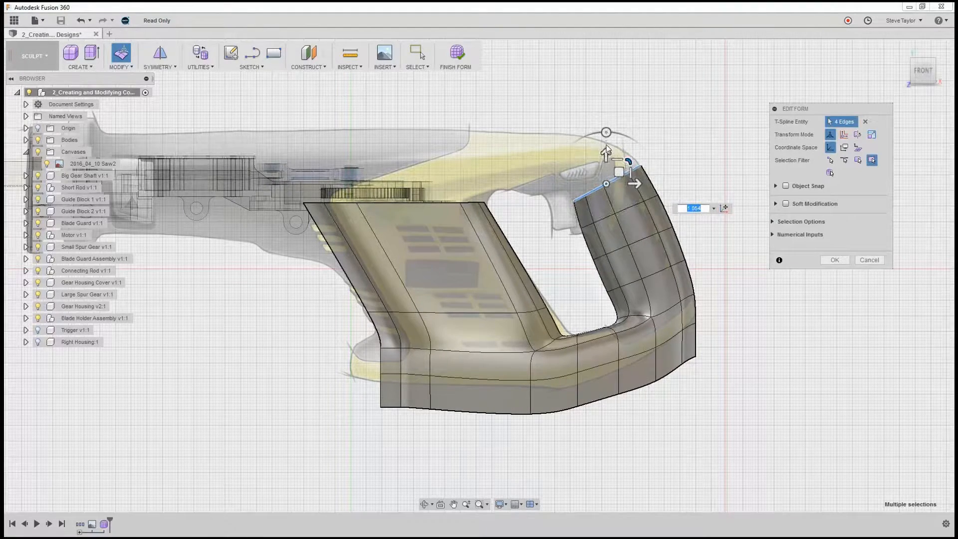
{"action": "scroll", "coordinate": [574, 173], "scroll_direction": "up", "scroll_amount": 4}
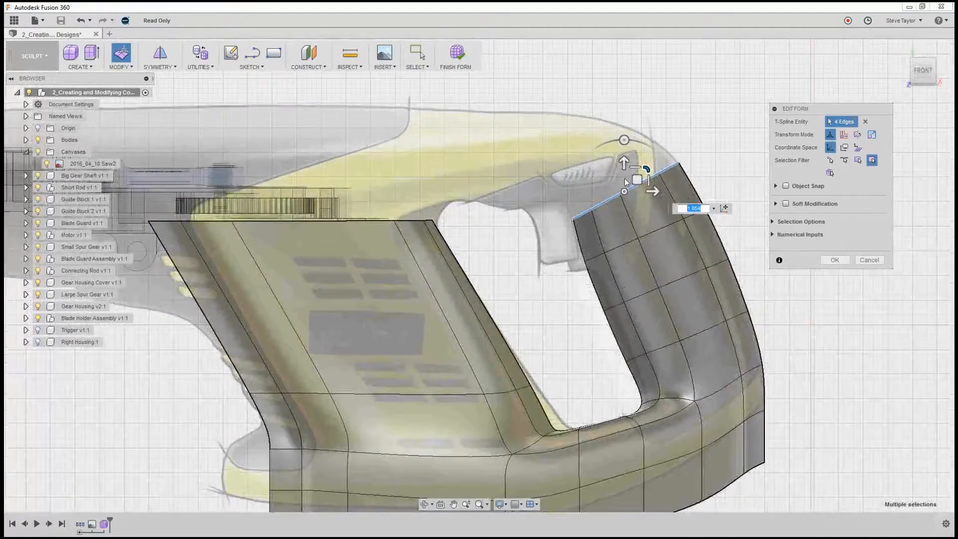
{"action": "left_click_drag", "start_coordinate": [637, 179], "coordinate": [632, 187]}
{"action": "left_click", "coordinate": [623, 142]}
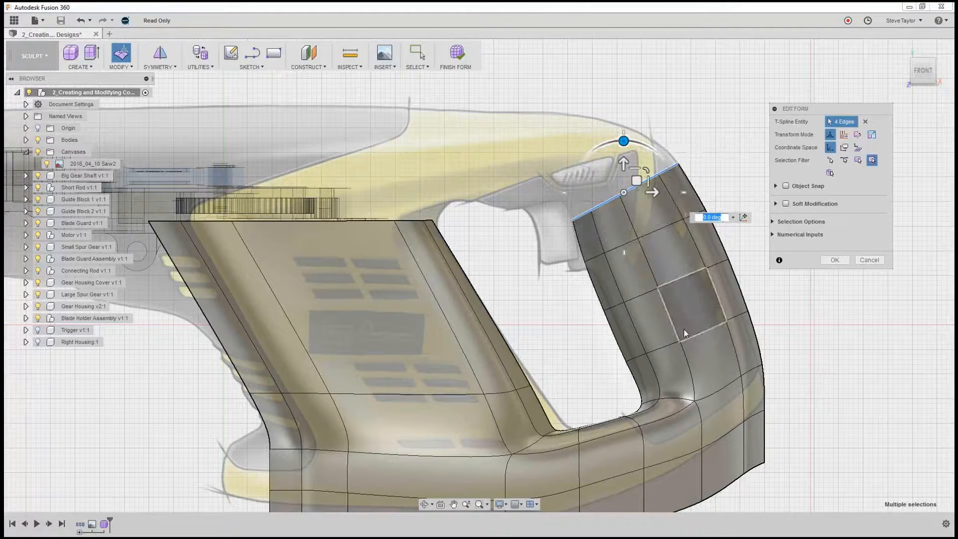
Step: Narrow the next two edge rows across the handle, the lower one by about 0.9, and adjust the inner vertex below them
{"action": "double_click", "coordinate": [656, 232]}
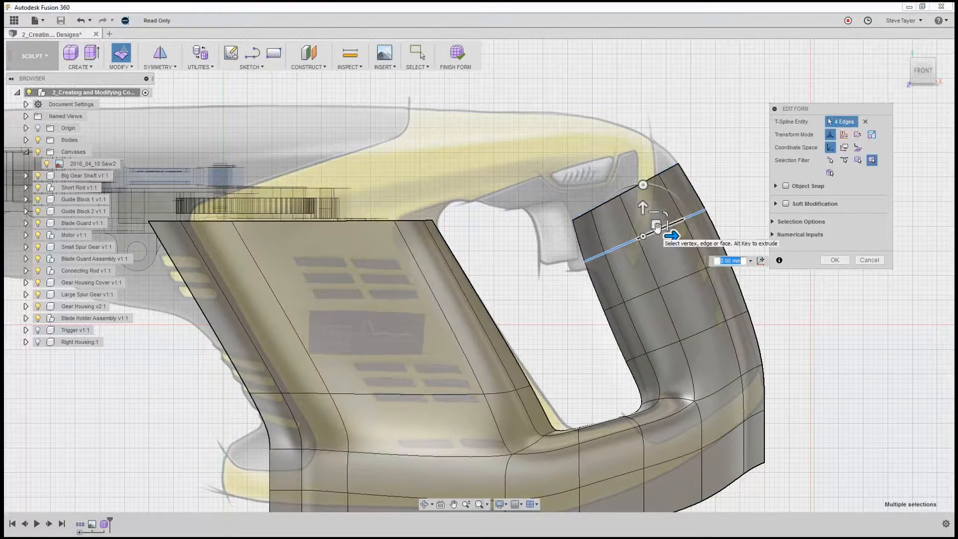
{"action": "left_click_drag", "start_coordinate": [666, 214], "coordinate": [664, 217]}
{"action": "double_click", "coordinate": [674, 283]}
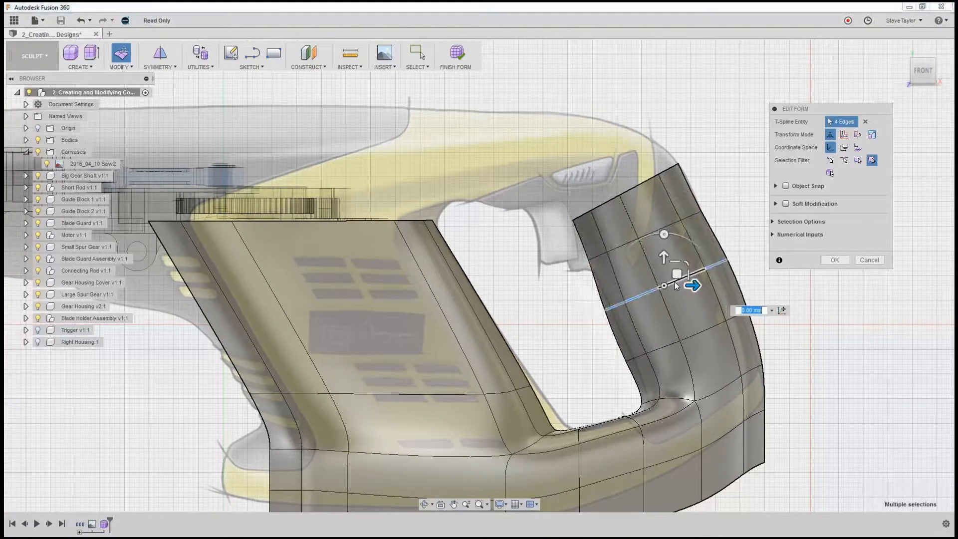
{"action": "left_click_drag", "start_coordinate": [688, 266], "coordinate": [686, 265]}
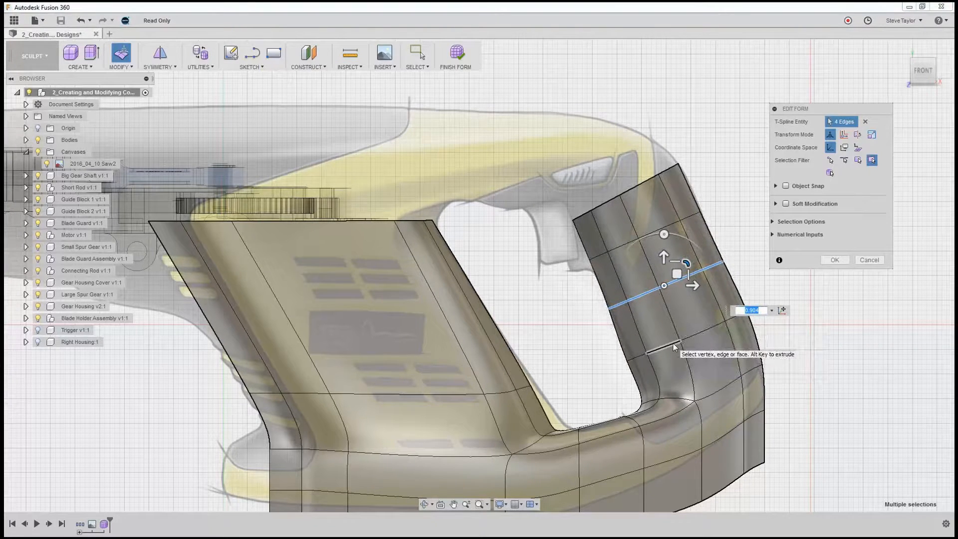
{"action": "left_click", "coordinate": [627, 361]}
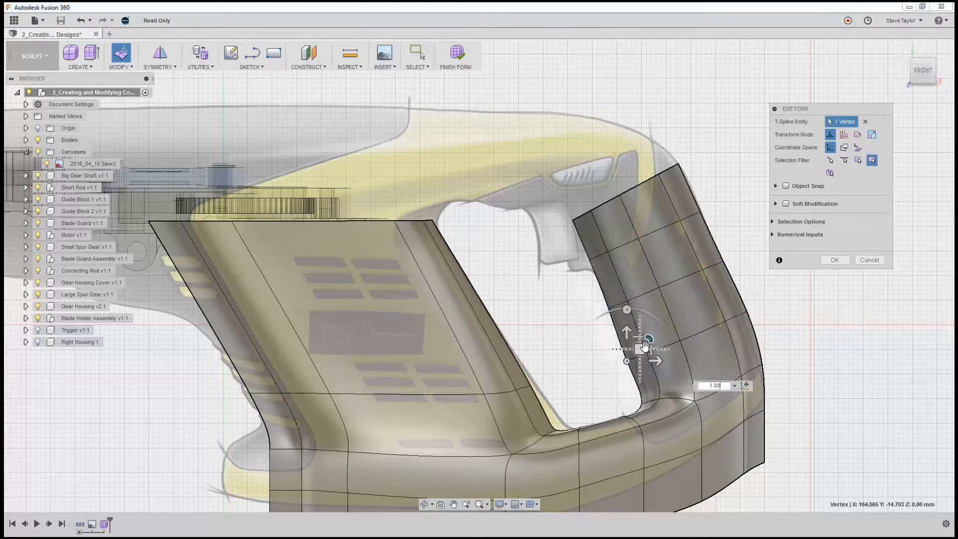
{"action": "left_click_drag", "start_coordinate": [643, 347], "coordinate": [651, 344]}
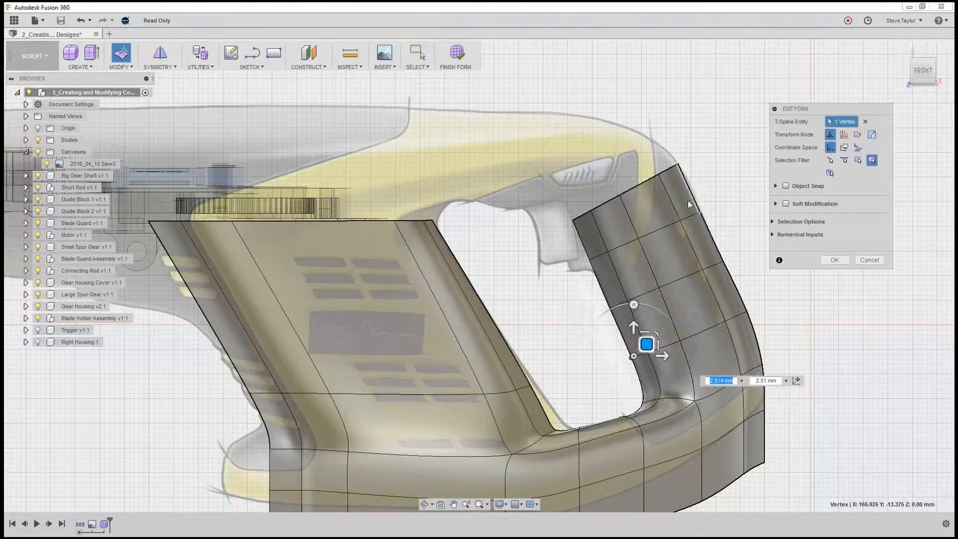
Step: Extrude the handle's upper end edges about 14.5 mm forward and 12 mm up, and rotate them 15 degrees toward the canvas curve
{"action": "double_click", "coordinate": [630, 190]}
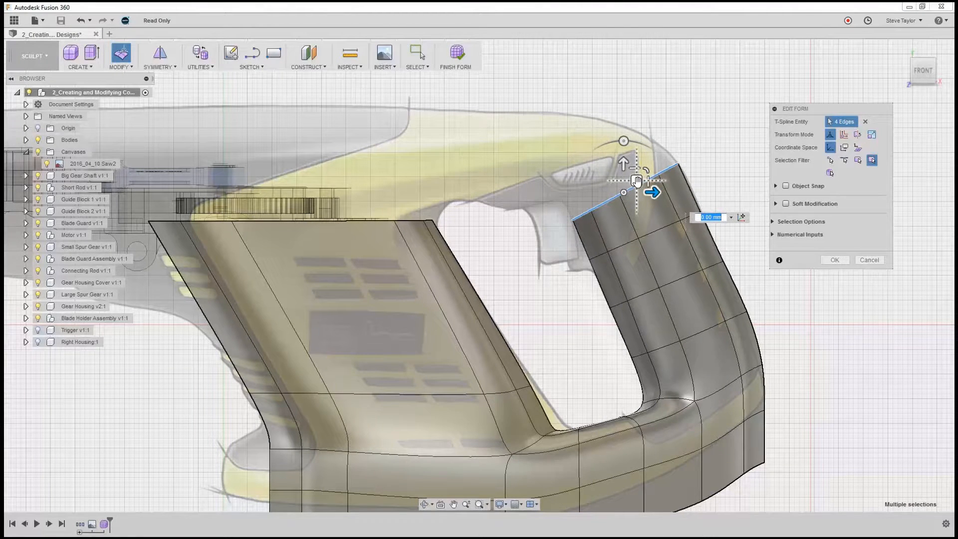
{"action": "left_click_drag", "start_coordinate": [637, 181], "coordinate": [601, 153]}
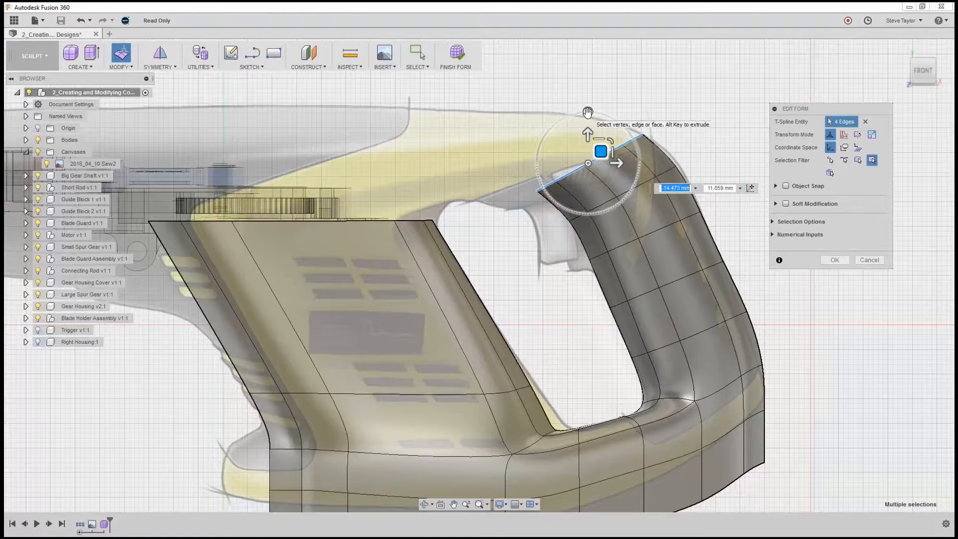
{"action": "left_click", "coordinate": [587, 111]}
{"action": "left_click_drag", "start_coordinate": [587, 111], "coordinate": [577, 112]}
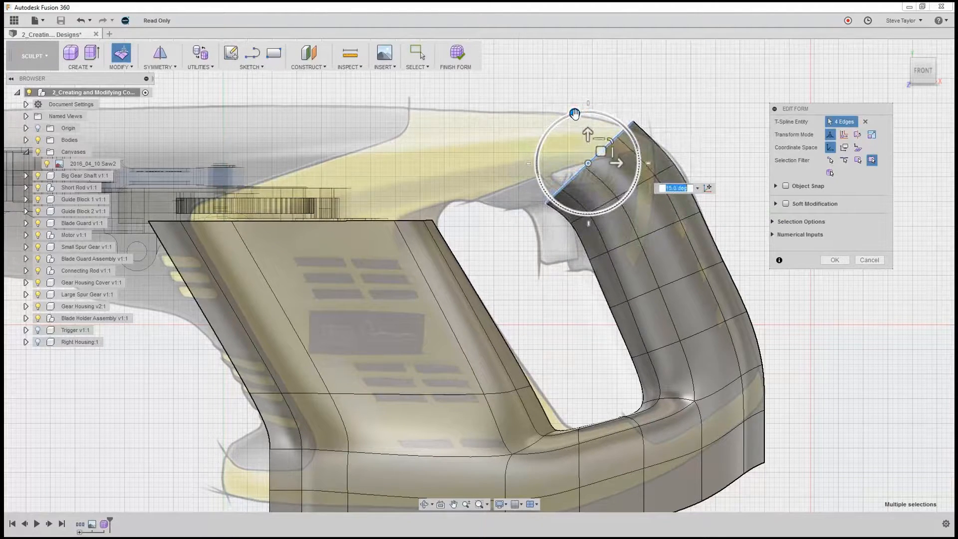
Step: Extrude another section from the handle's end edges, rotating and shifting it to follow the upper bend of the canvas outline
{"action": "left_click_drag", "start_coordinate": [609, 149], "coordinate": [570, 143]}
{"action": "left_click_drag", "start_coordinate": [555, 104], "coordinate": [548, 104]}
{"action": "left_click_drag", "start_coordinate": [572, 140], "coordinate": [563, 141]}
{"action": "left_click_drag", "start_coordinate": [548, 103], "coordinate": [531, 106]}
{"action": "mouse_move", "coordinate": [563, 143]}
{"action": "left_mouse_down"}
{"action": "mouse_move", "coordinate": [554, 143]}
{"action": "mouse_move", "coordinate": [564, 130]}
{"action": "mouse_move", "coordinate": [557, 148]}
{"action": "left_mouse_up"}
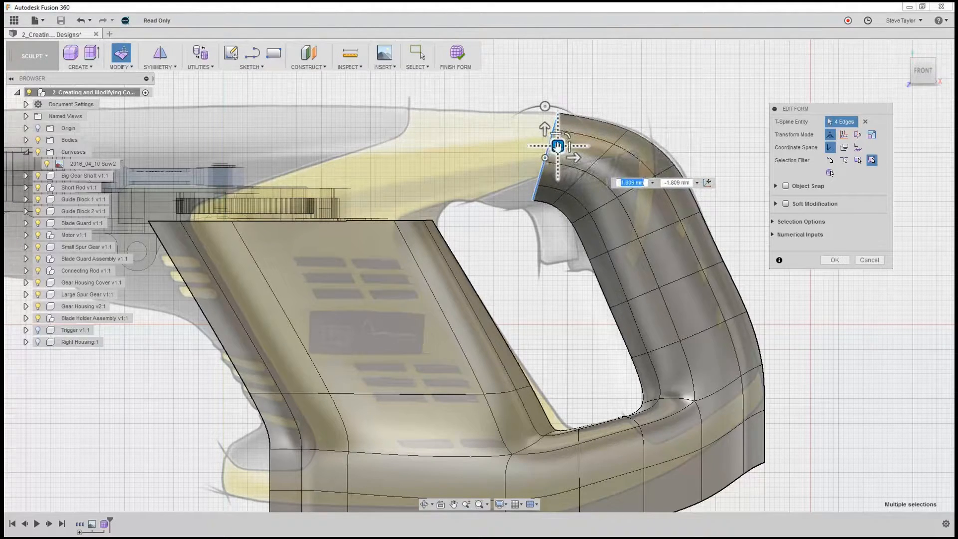
Step: Extrude the end edges about 26 mm forward along the upper arm, rotate them 15 degrees upright and shift them about 5 mm forward
{"action": "left_click_drag", "start_coordinate": [557, 145], "coordinate": [490, 146]}
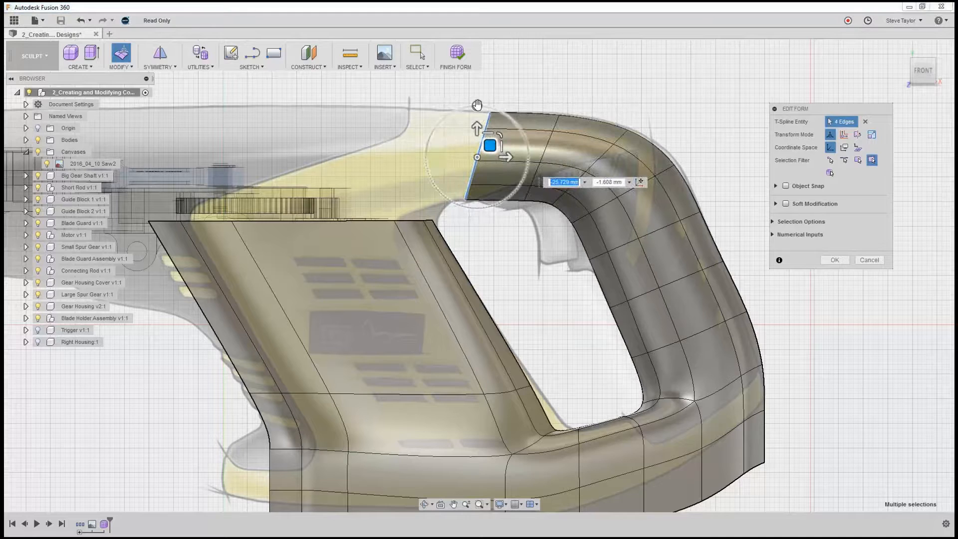
{"action": "left_click_drag", "start_coordinate": [477, 106], "coordinate": [464, 106]}
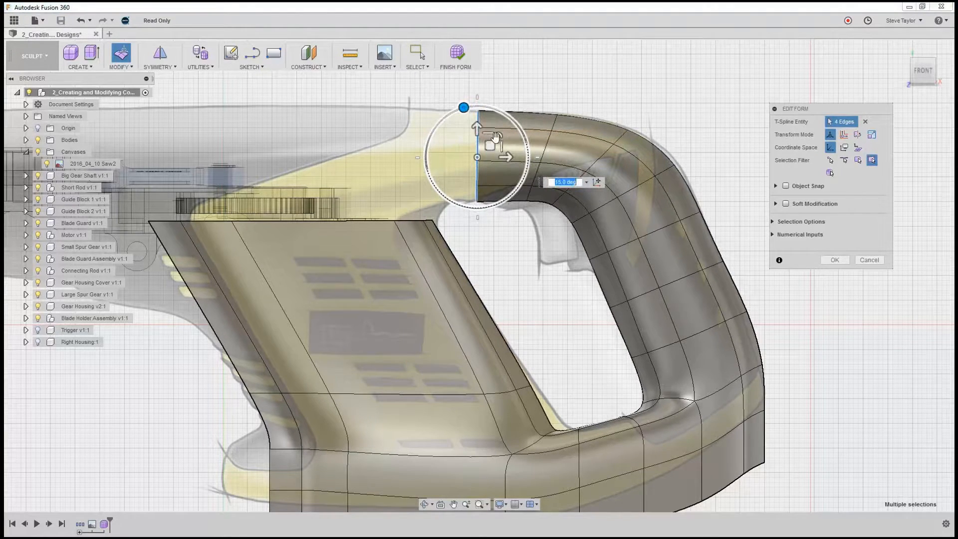
{"action": "left_click_drag", "start_coordinate": [491, 146], "coordinate": [479, 147]}
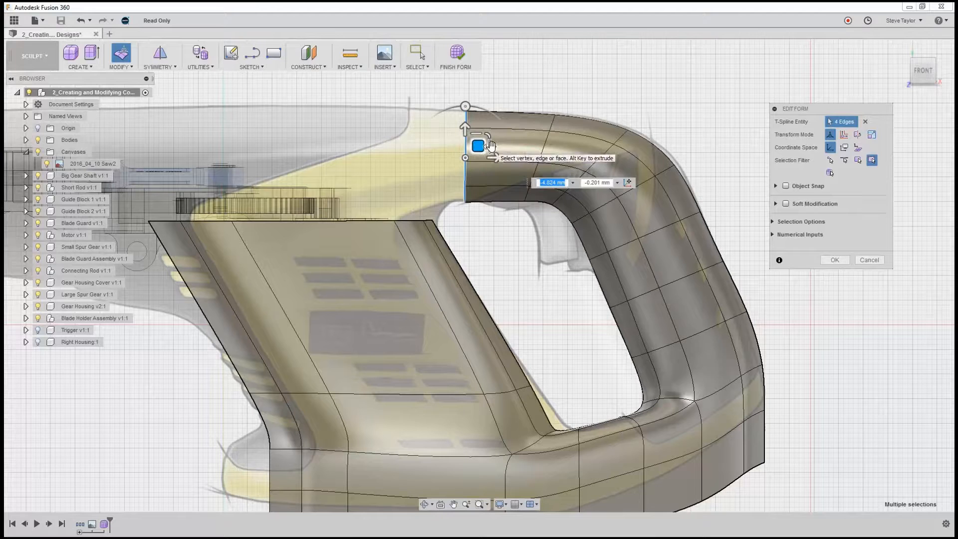
Step: Flatten the upper arm's end edges into a vertical line by scaling them horizontally to 0, and leave Edit Form with nothing selected
{"action": "left_click", "coordinate": [490, 146]}
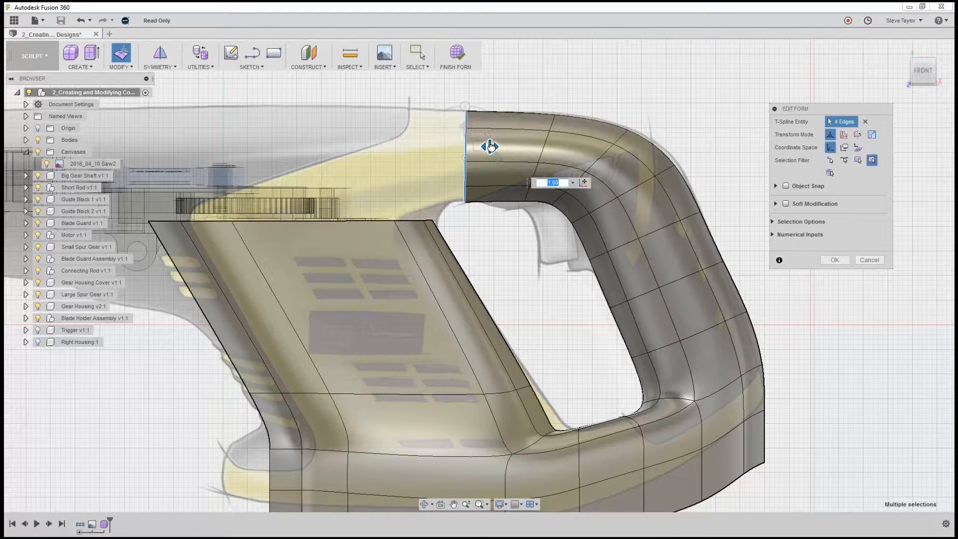
{"action": "left_click_drag", "start_coordinate": [490, 146], "coordinate": [386, 151]}
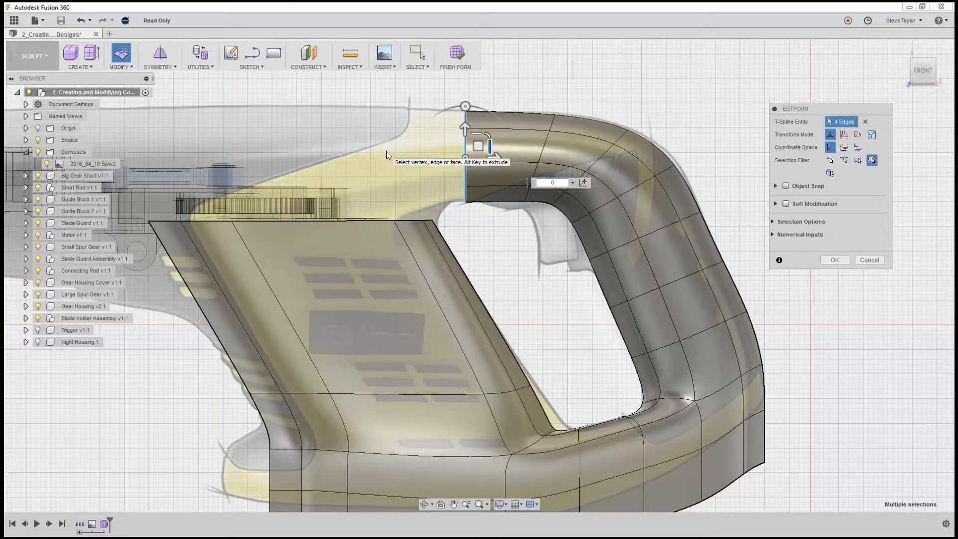
{"action": "key", "text": "Escape"}
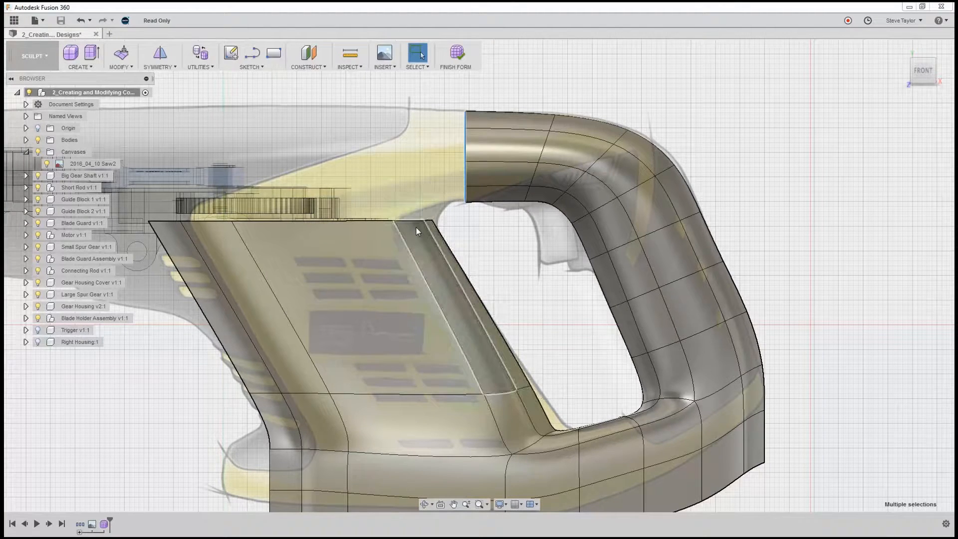
{"action": "left_click", "coordinate": [406, 193]}
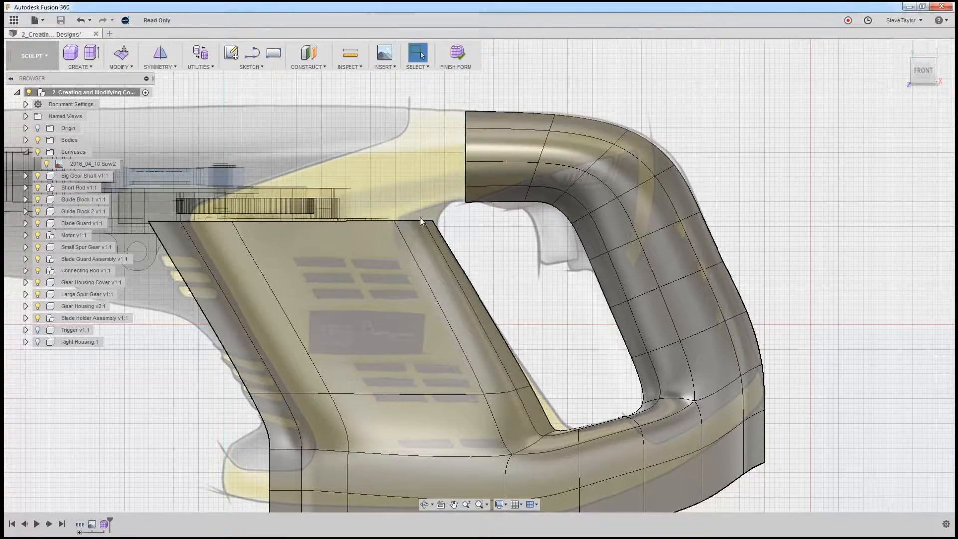
Step: Extrude the two edges at the lower housing's upper rear corner up toward the handle and rotate them -10 degrees
{"action": "scroll", "coordinate": [423, 220], "scroll_direction": "down", "scroll_amount": 2}
{"action": "scroll", "coordinate": [423, 220], "scroll_direction": "up", "scroll_amount": 6}
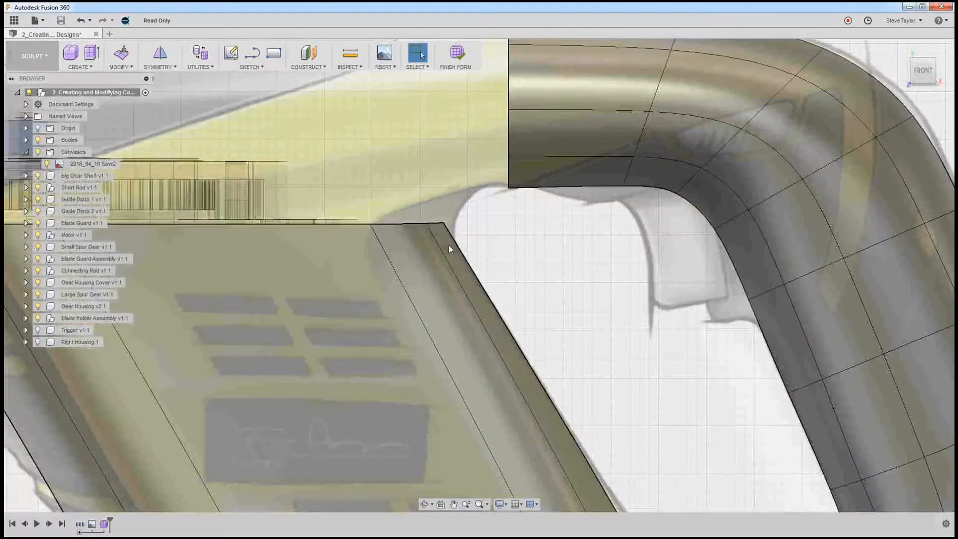
{"action": "left_click", "coordinate": [435, 222]}
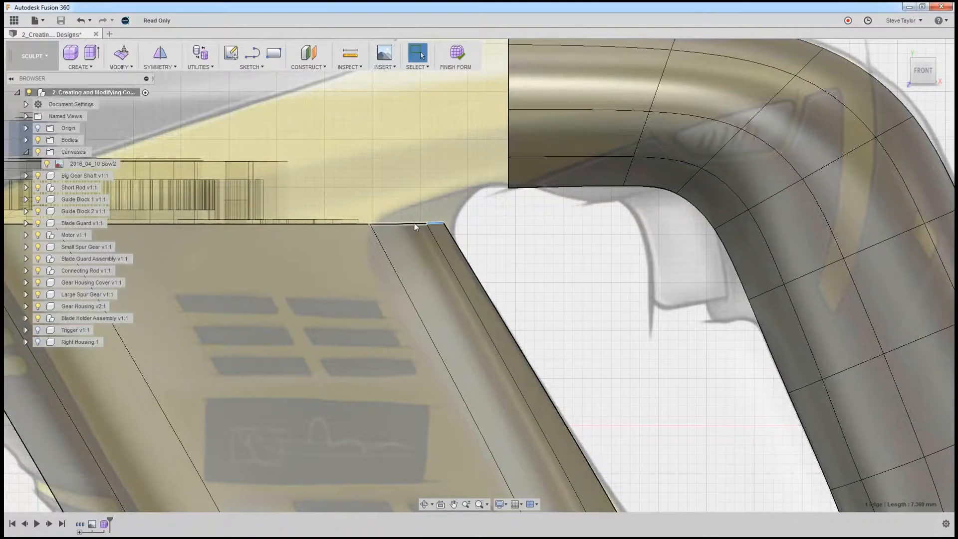
{"action": "left_click", "coordinate": [414, 224], "text": "shift"}
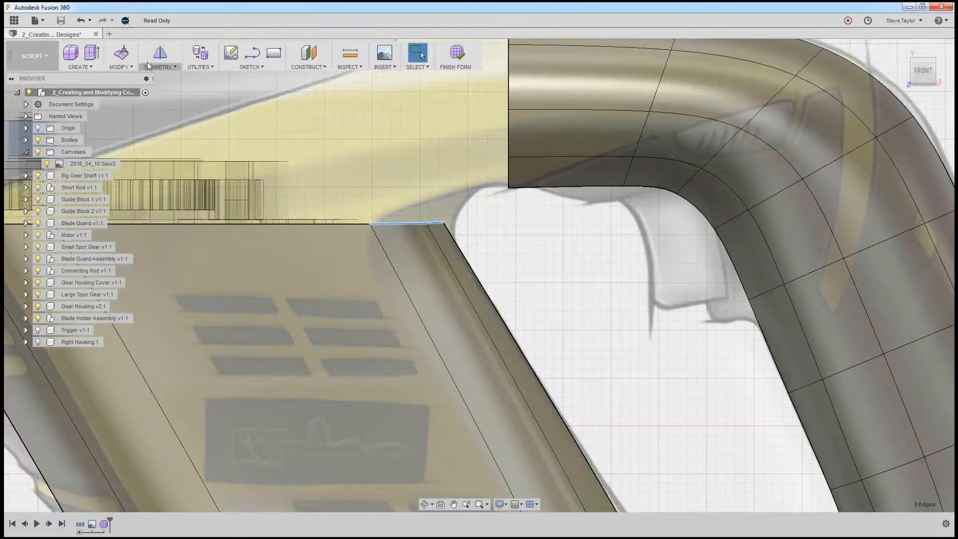
{"action": "left_click", "coordinate": [122, 56]}
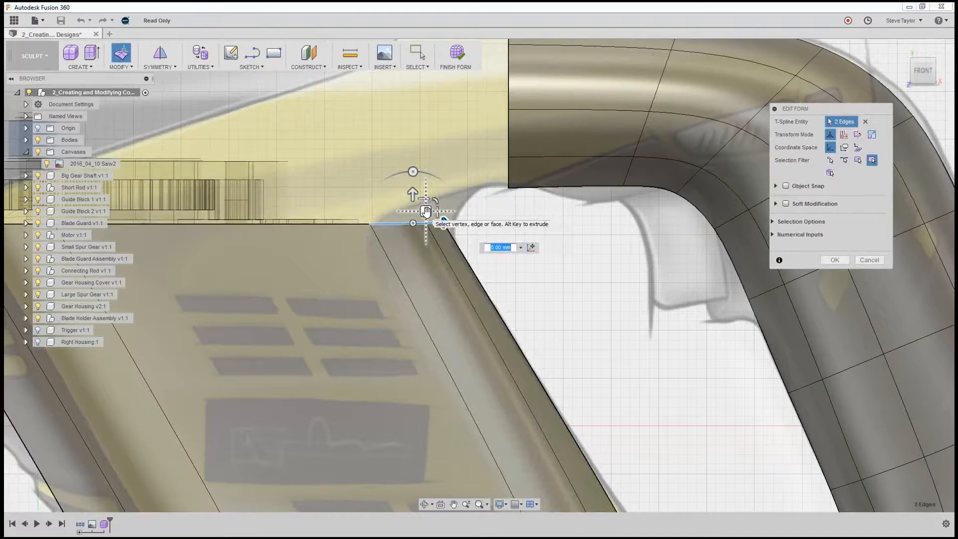
{"action": "left_click_drag", "start_coordinate": [425, 210], "coordinate": [438, 187]}
{"action": "left_click_drag", "start_coordinate": [424, 145], "coordinate": [433, 146]}
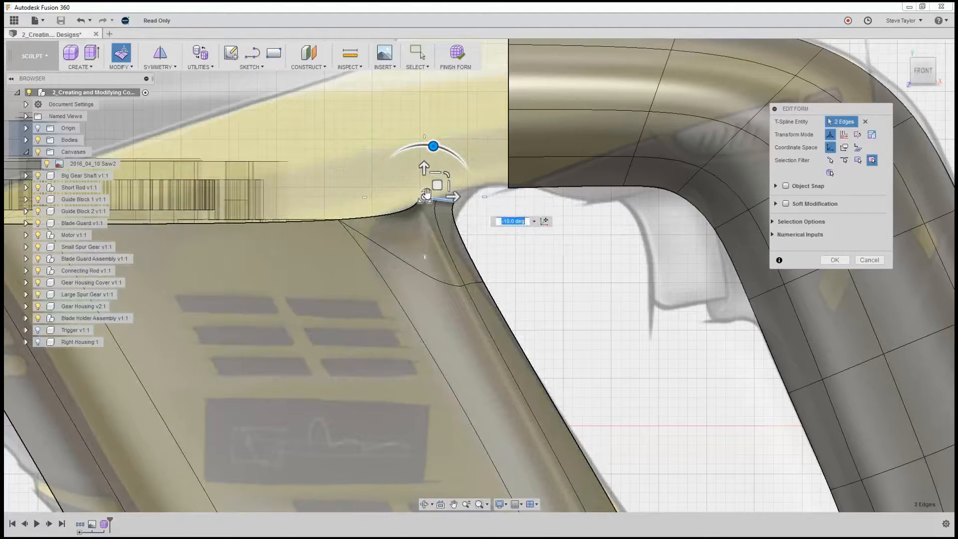
Step: Shift the extruded section's front vertex about 2.1 mm forward and 2 mm up, and its rear vertex about 0.7 mm backward
{"action": "left_click", "coordinate": [422, 216]}
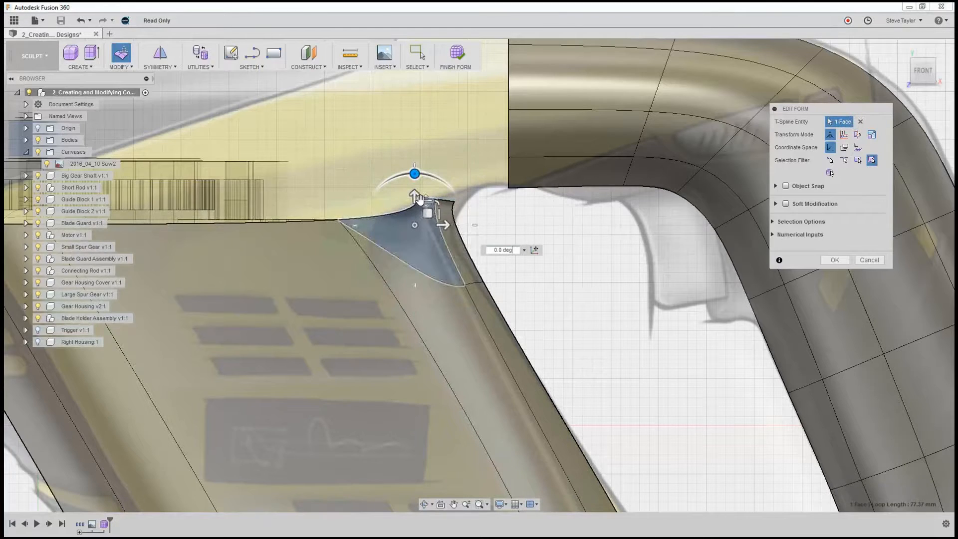
{"action": "scroll", "coordinate": [424, 196], "scroll_direction": "up", "scroll_amount": 4}
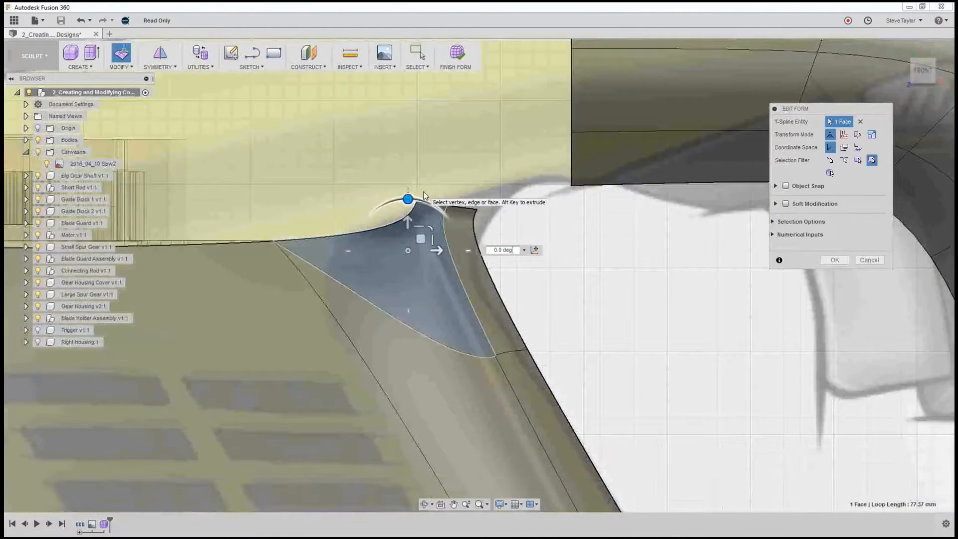
{"action": "left_click", "coordinate": [418, 204]}
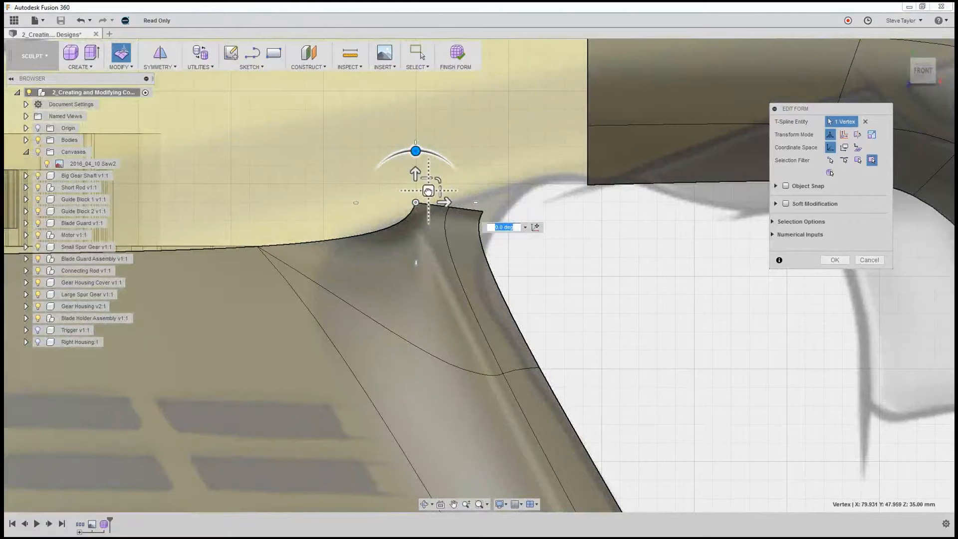
{"action": "left_click_drag", "start_coordinate": [428, 189], "coordinate": [408, 180]}
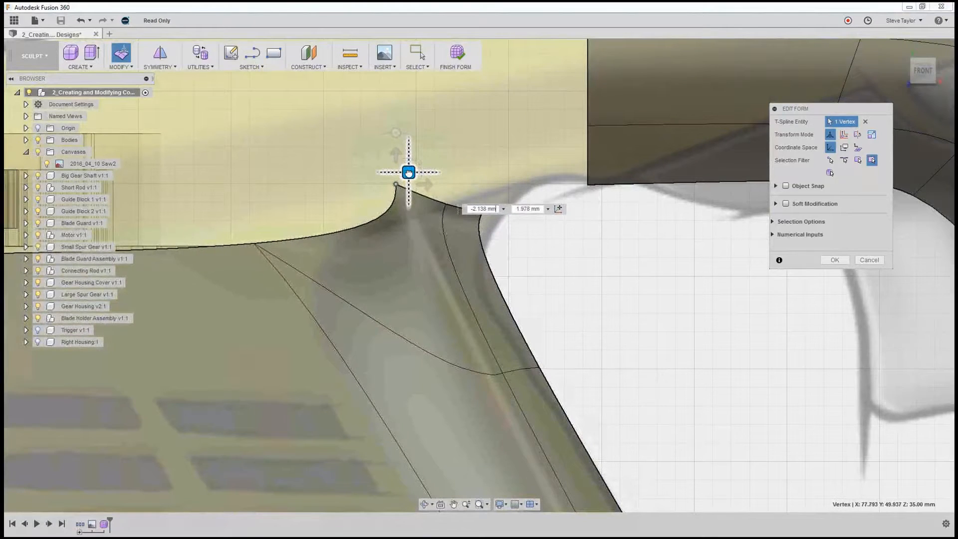
{"action": "left_click", "coordinate": [481, 224]}
{"action": "left_click", "coordinate": [481, 212]}
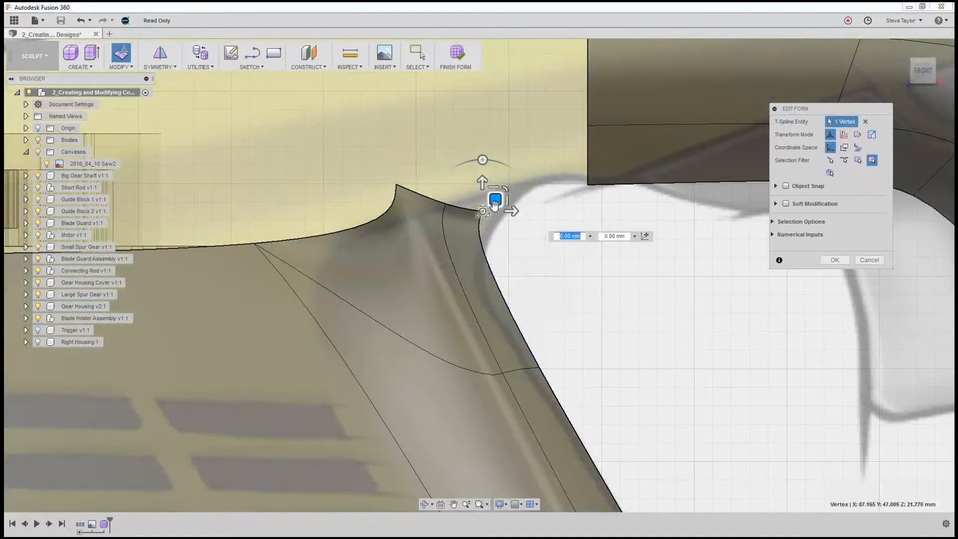
{"action": "left_click_drag", "start_coordinate": [493, 201], "coordinate": [501, 199]}
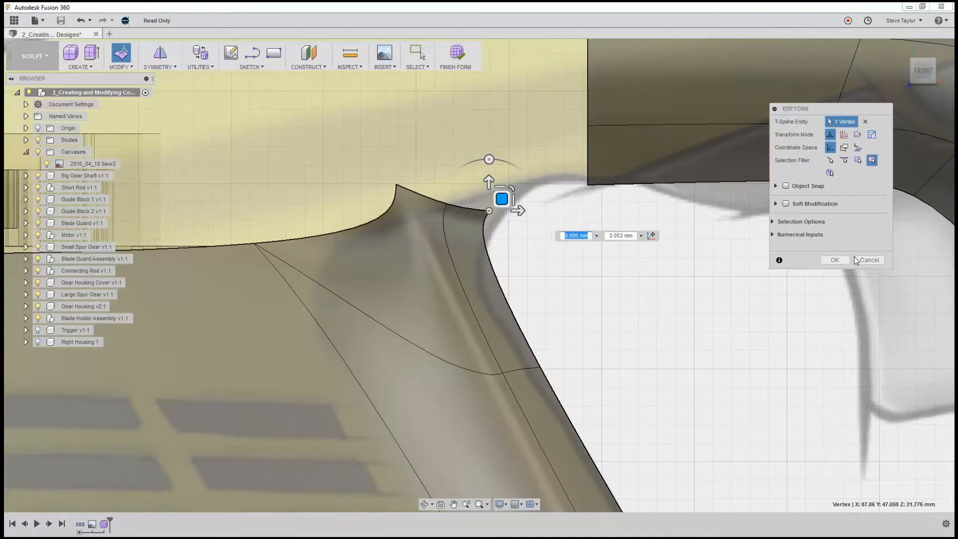
{"action": "left_click", "coordinate": [835, 260]}
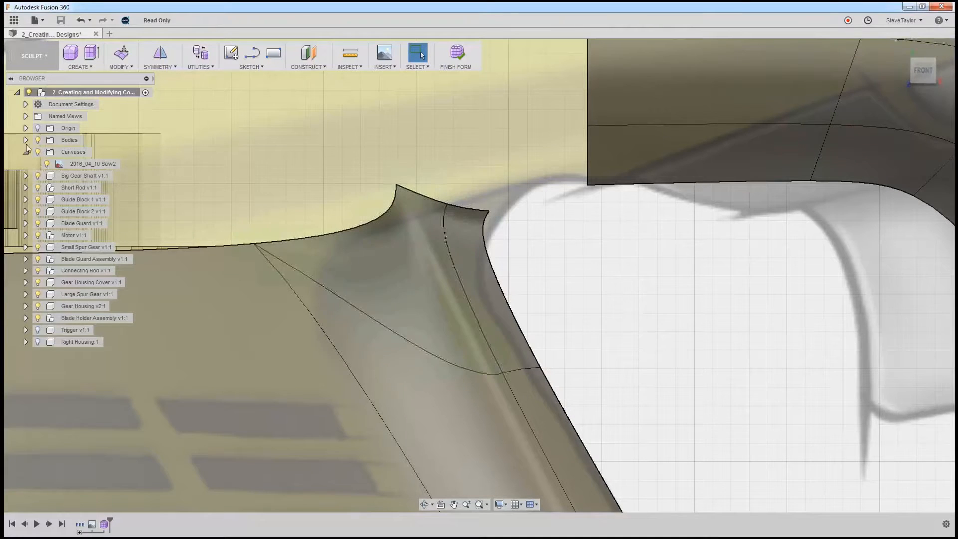
Step: Weld the extruded section's rear and middle vertices to the two lowest vertices on the upper arm's end, using vertex-to-vertex mode
{"action": "left_click", "coordinate": [119, 67]}
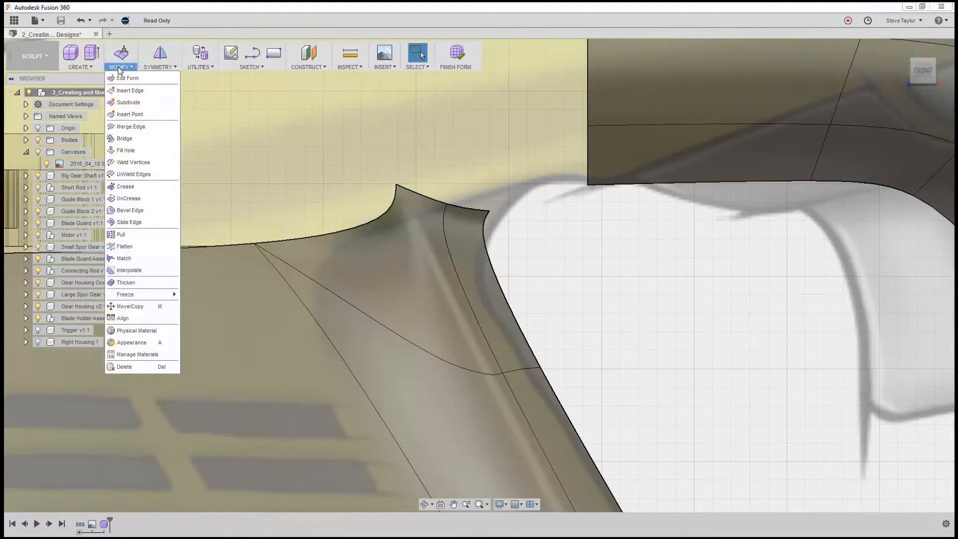
{"action": "left_click", "coordinate": [137, 163]}
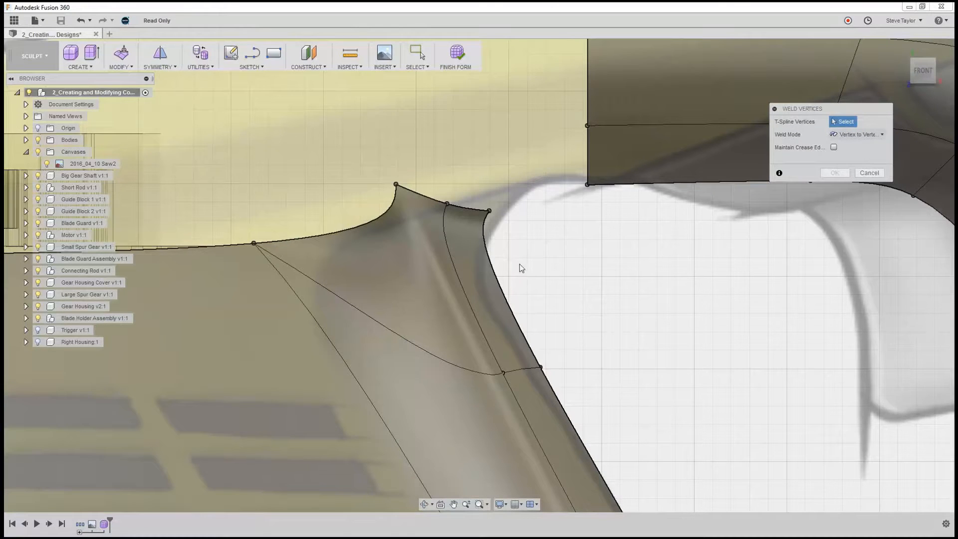
{"action": "left_click", "coordinate": [489, 212]}
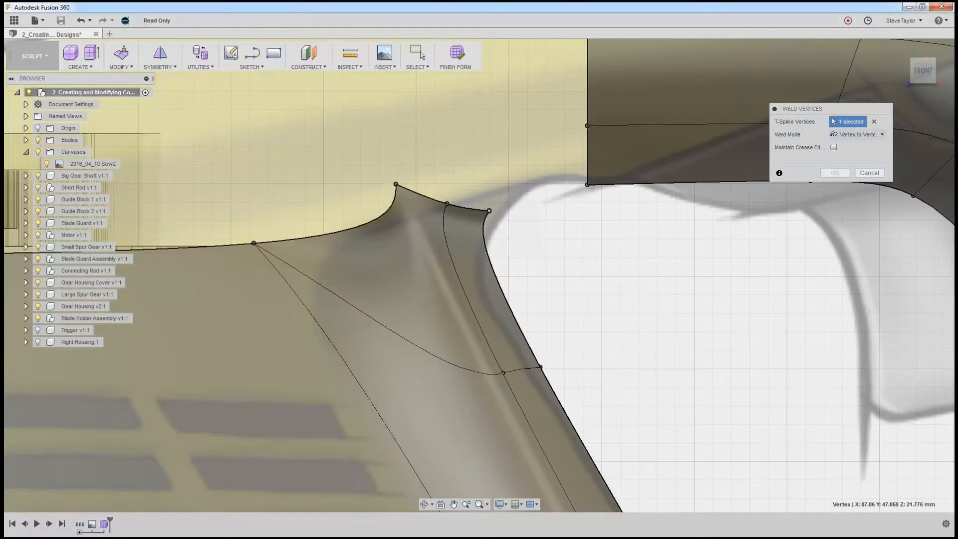
{"action": "left_click", "coordinate": [587, 185]}
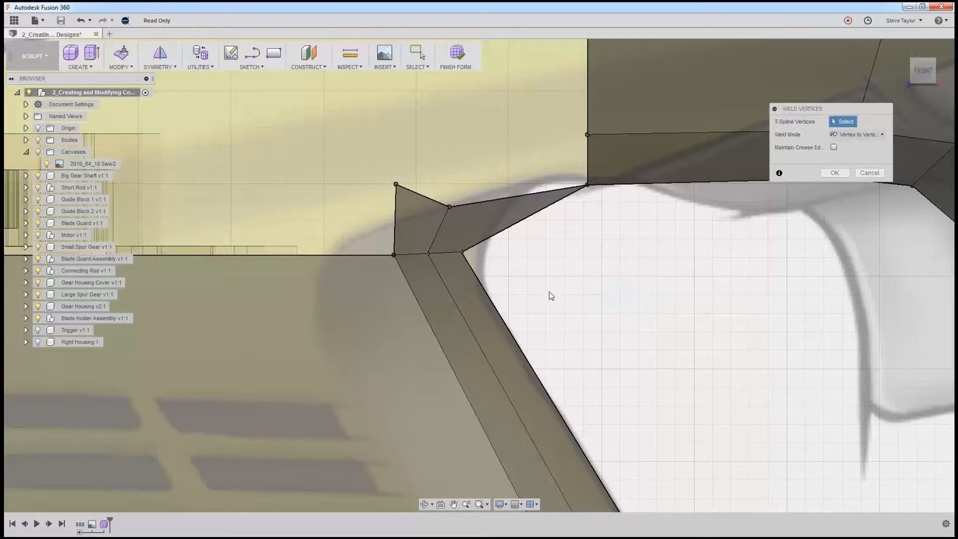
{"action": "left_click", "coordinate": [450, 207]}
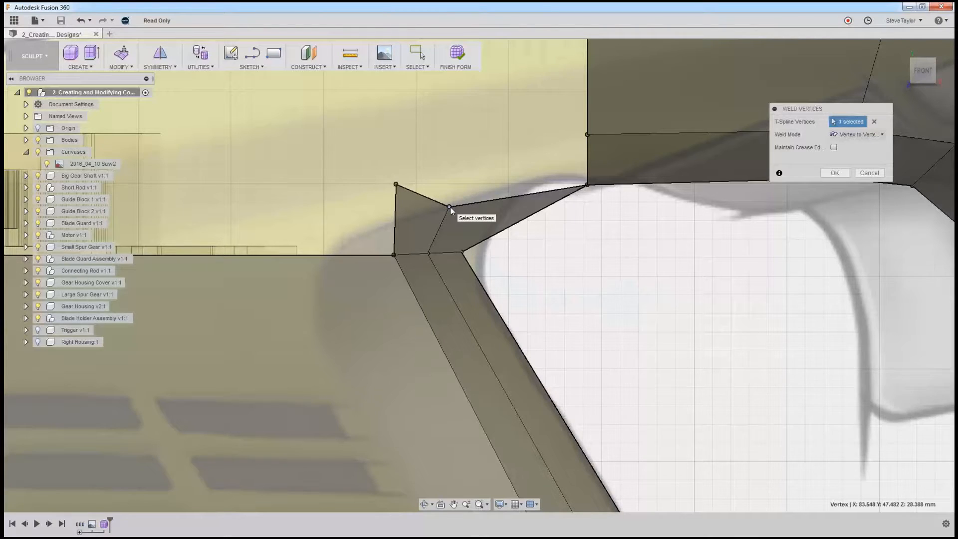
{"action": "left_click", "coordinate": [587, 134]}
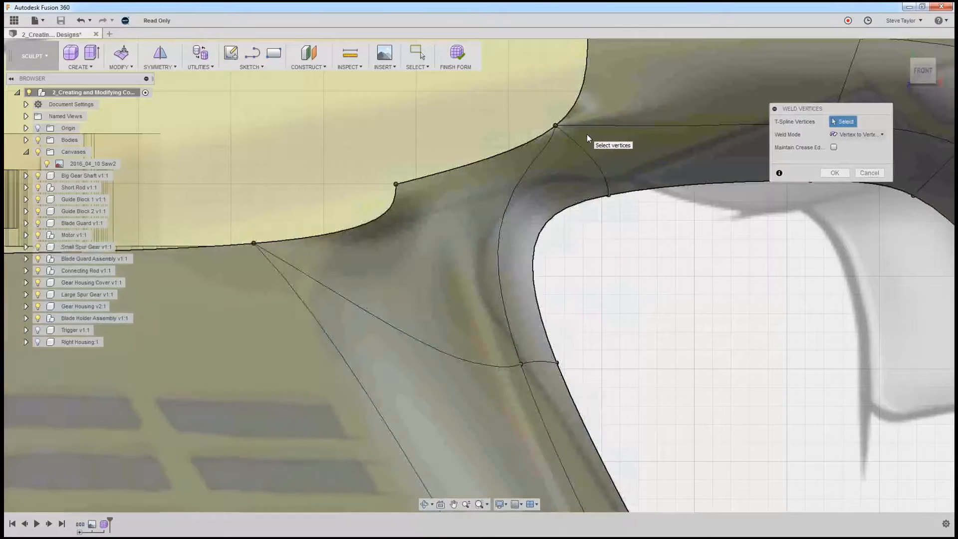
Step: Weld the extruded section's front vertex to the third vertex up on the arm's end and finish welding
{"action": "scroll", "coordinate": [614, 298], "scroll_direction": "down", "scroll_amount": 5}
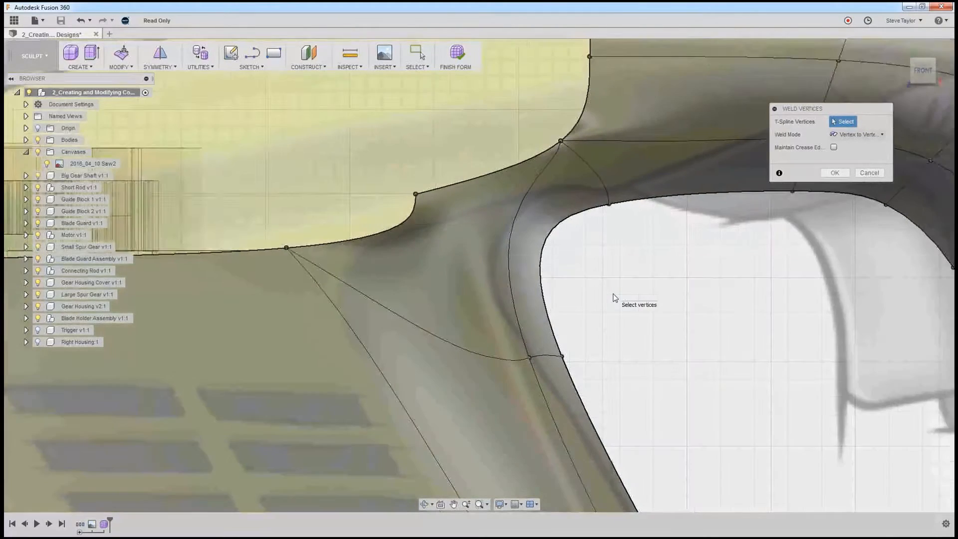
{"action": "scroll", "coordinate": [613, 297], "scroll_direction": "down", "scroll_amount": 1}
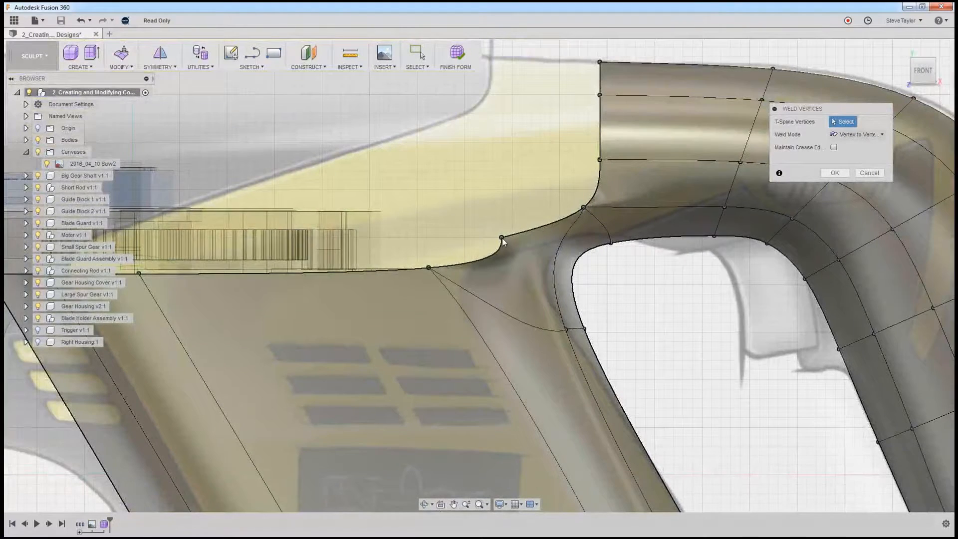
{"action": "left_click", "coordinate": [501, 237]}
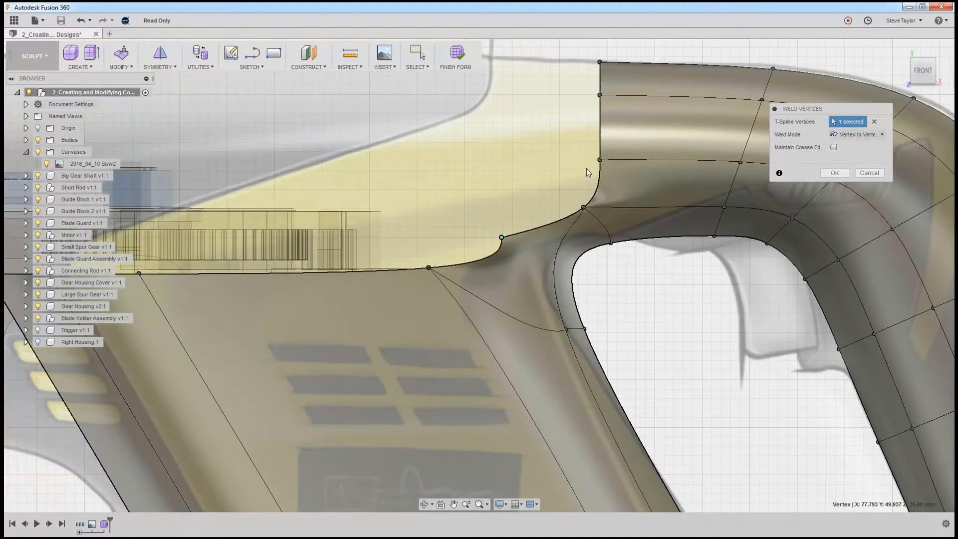
{"action": "left_click", "coordinate": [598, 160]}
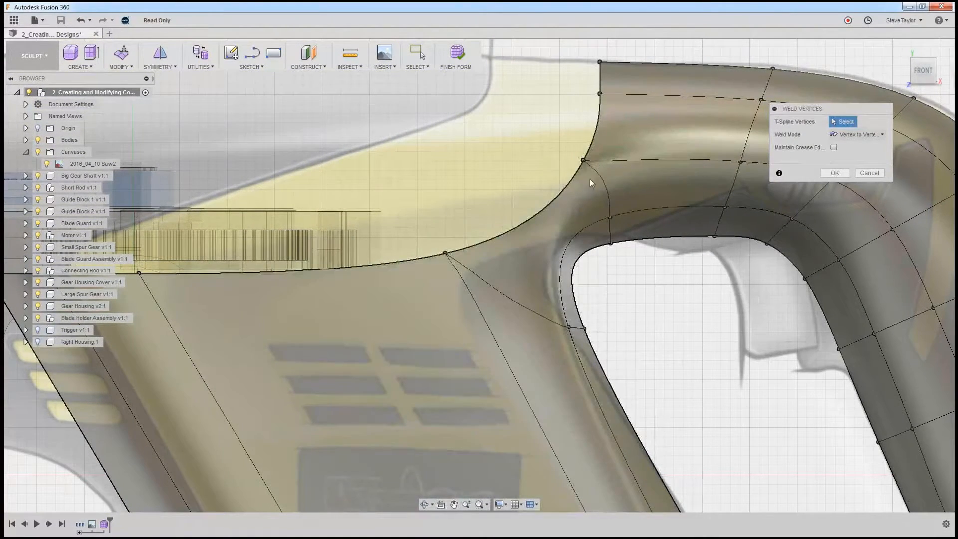
{"action": "scroll", "coordinate": [600, 301], "scroll_direction": "down", "scroll_amount": 5}
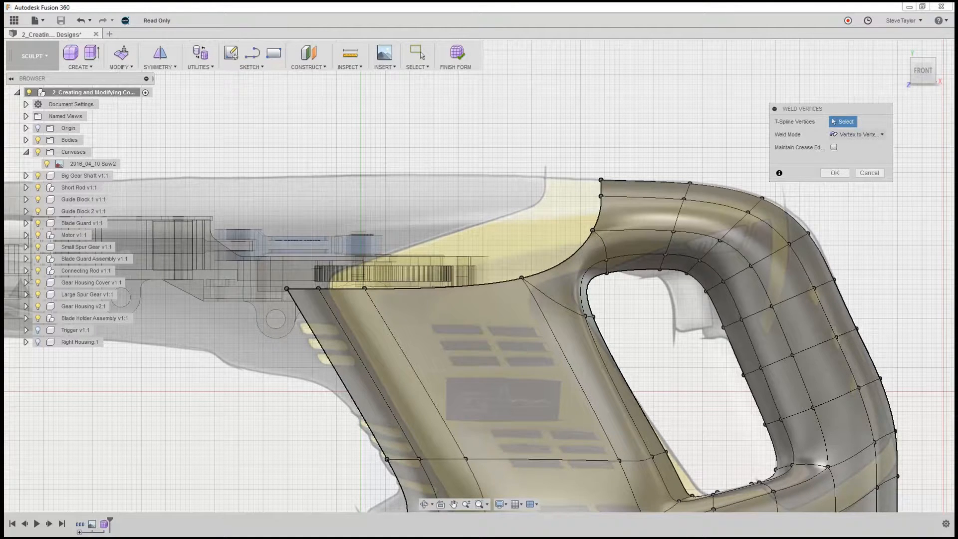
{"action": "left_click", "coordinate": [835, 173]}
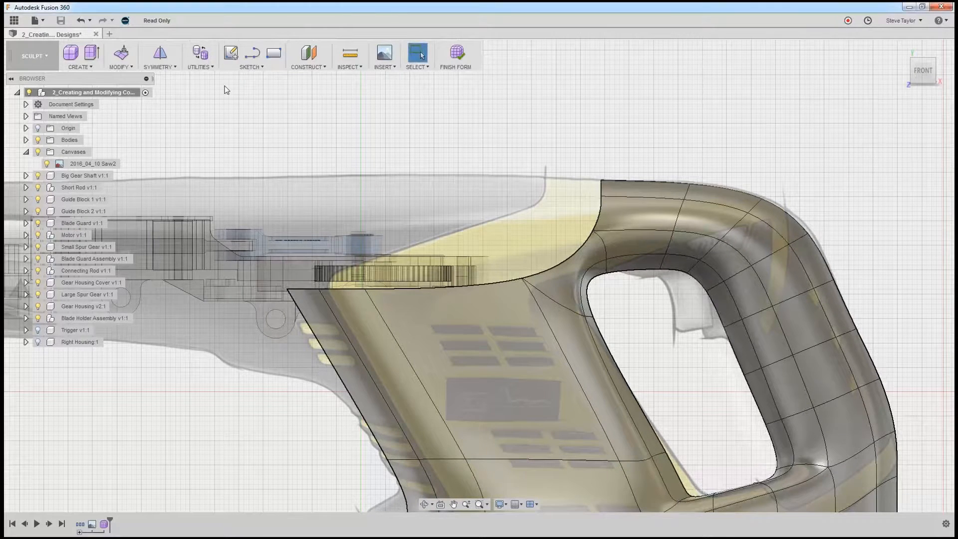
Step: Compare the form in box, control frame and smooth display modes within Edit Form, returning to smooth display
{"action": "left_click", "coordinate": [125, 59]}
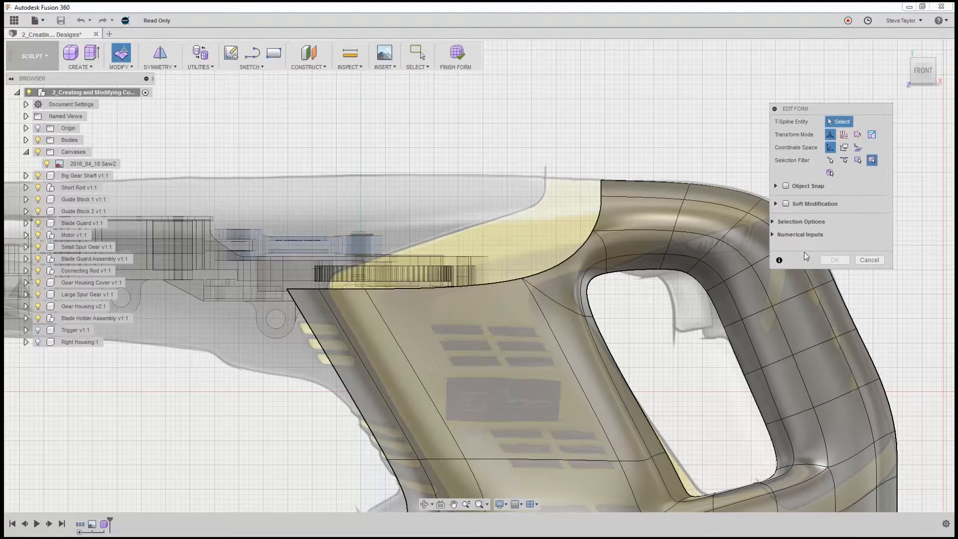
{"action": "left_click", "coordinate": [773, 222]}
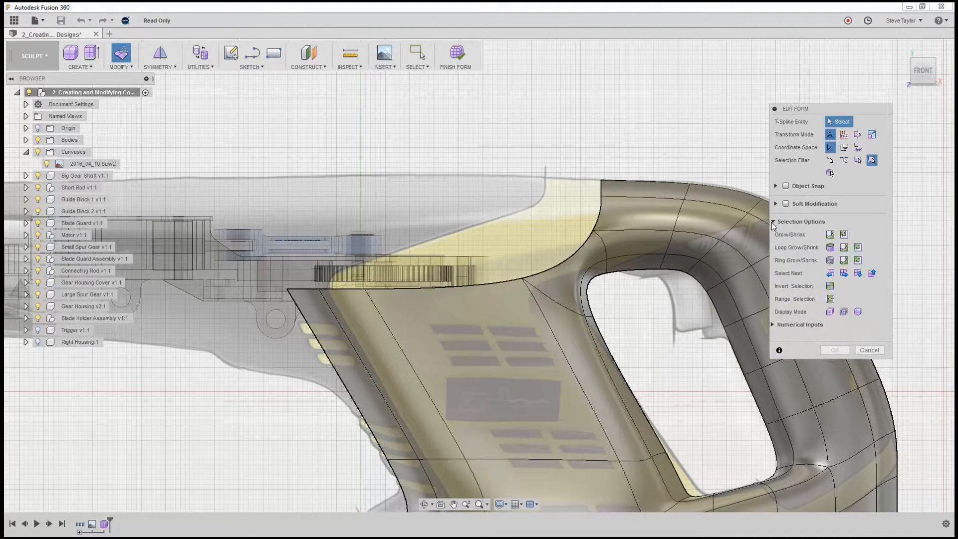
{"action": "left_click", "coordinate": [829, 312]}
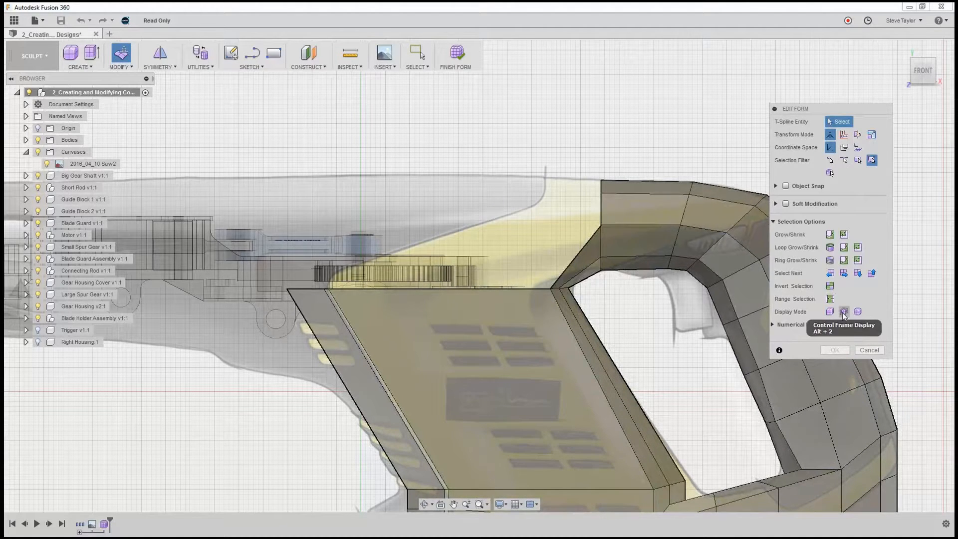
{"action": "left_click", "coordinate": [843, 313]}
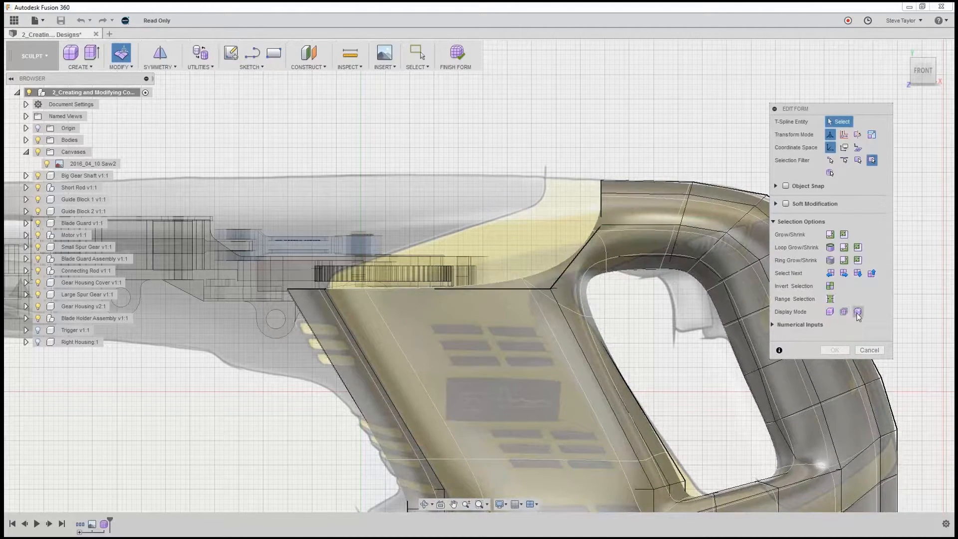
{"action": "left_click", "coordinate": [857, 312]}
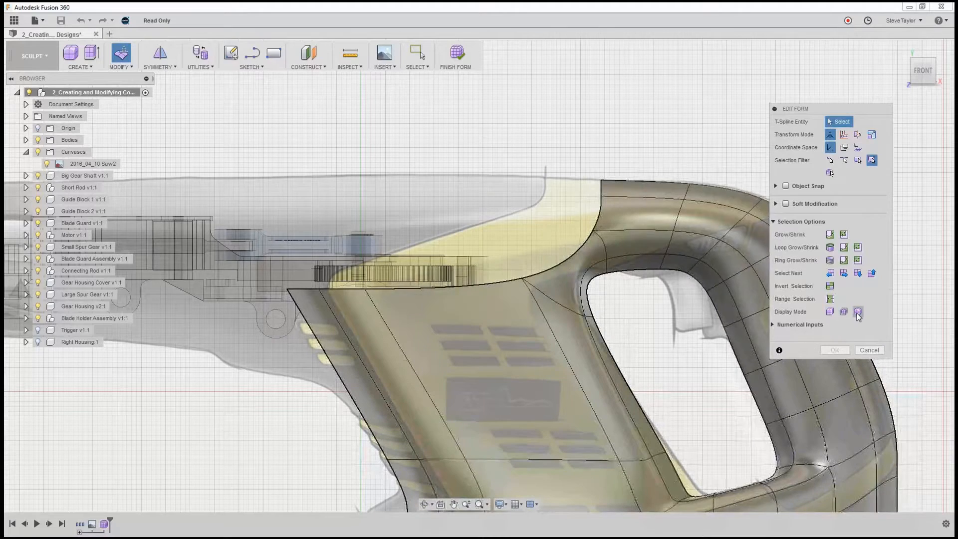
{"action": "left_click", "coordinate": [830, 313]}
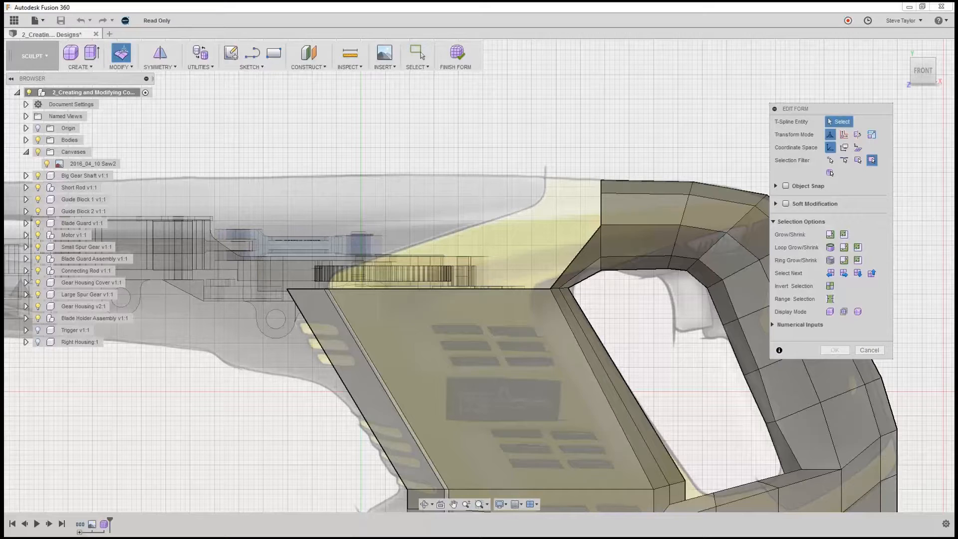
{"action": "left_click", "coordinate": [843, 311]}
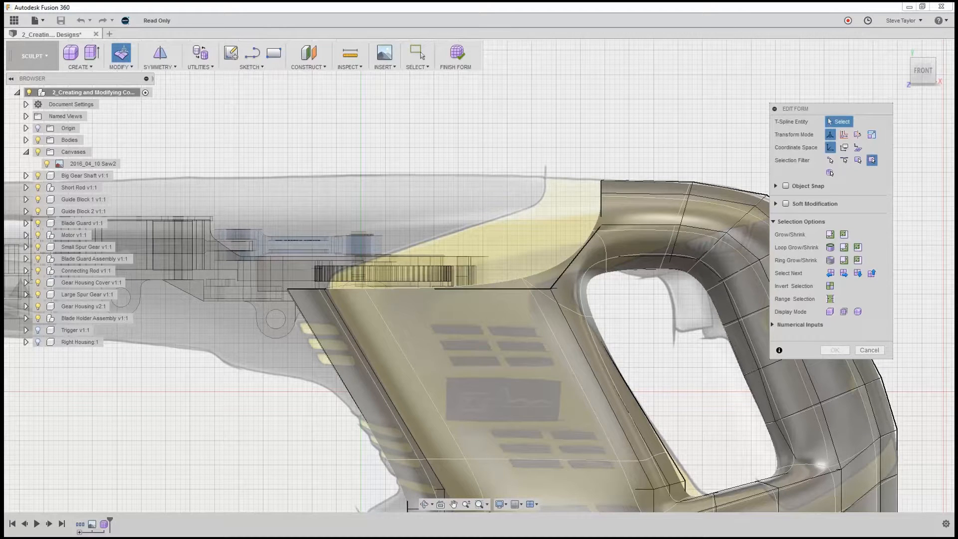
{"action": "left_click", "coordinate": [857, 312]}
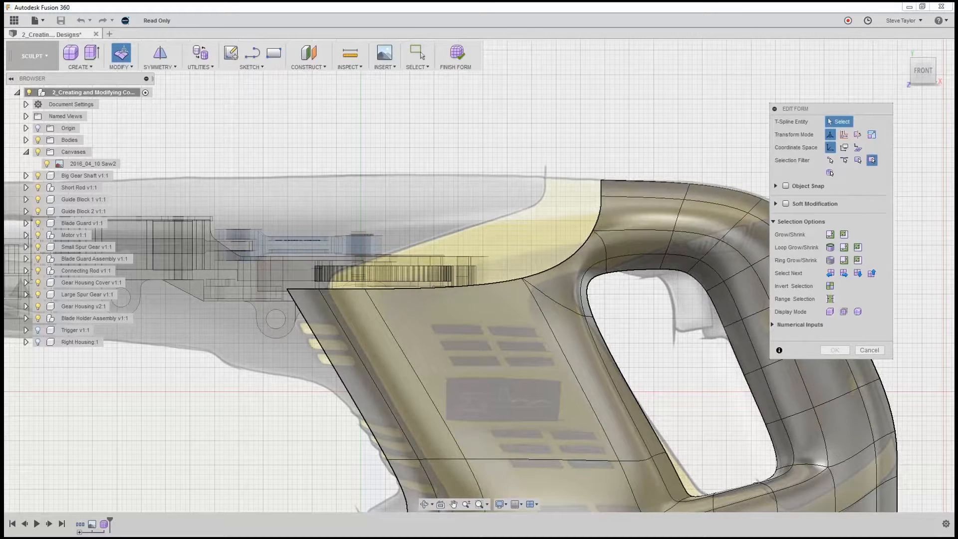
Step: Extrude the two remaining edges of the upper arm's end about 131 mm forward along the top of the housing
{"action": "left_click", "coordinate": [600, 188]}
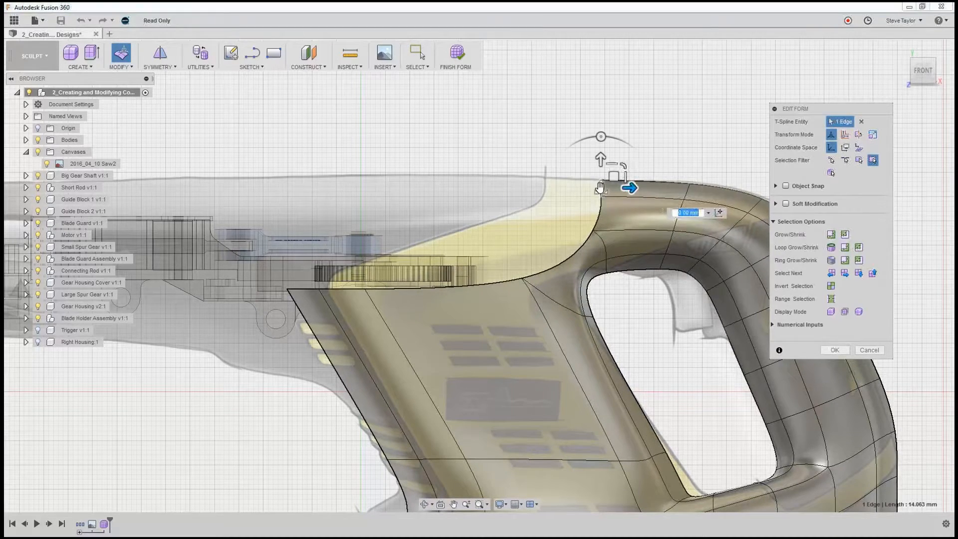
{"action": "left_click", "coordinate": [600, 216], "text": "shift"}
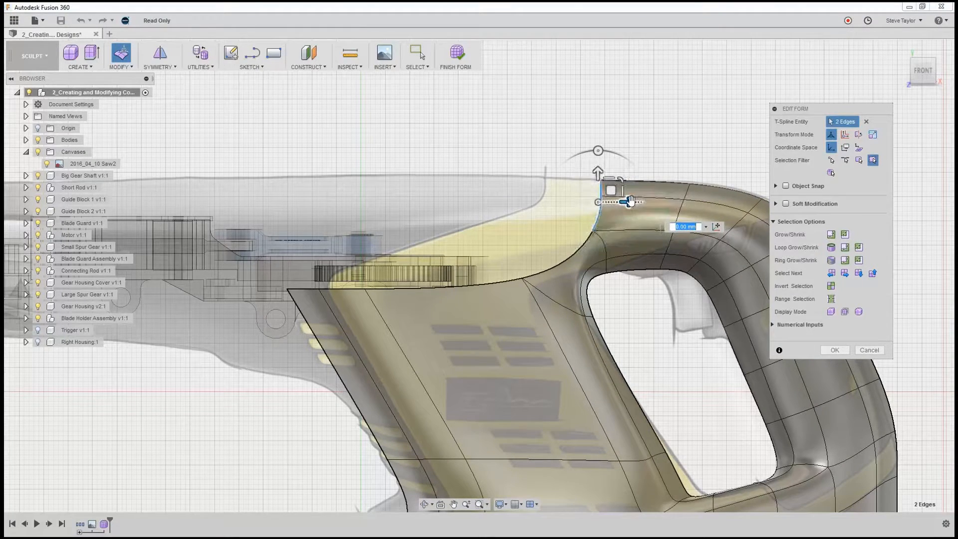
{"action": "left_click_drag", "start_coordinate": [629, 202], "coordinate": [308, 202]}
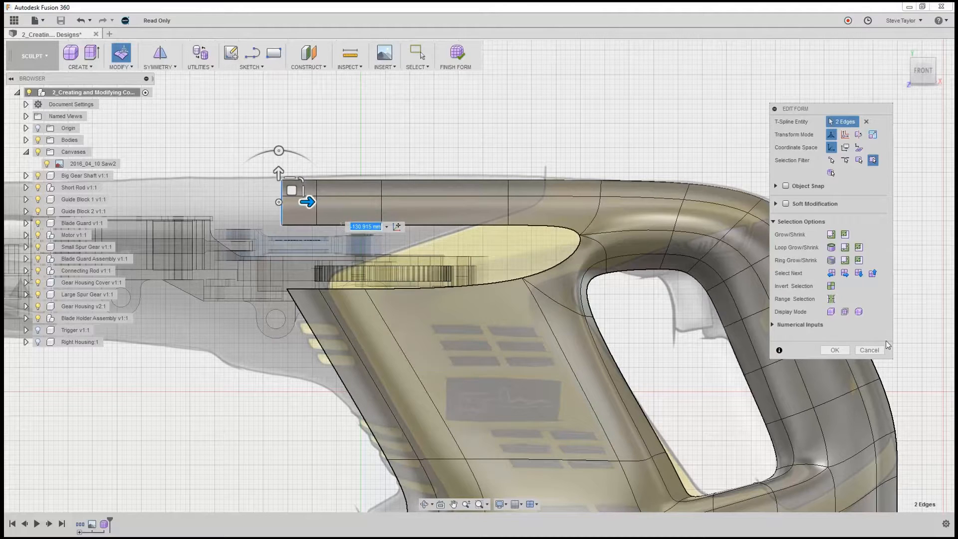
Step: Finish the forward extrusion of the upper arm in Edit Form and clear the edge selection
{"action": "left_click", "coordinate": [900, 48]}
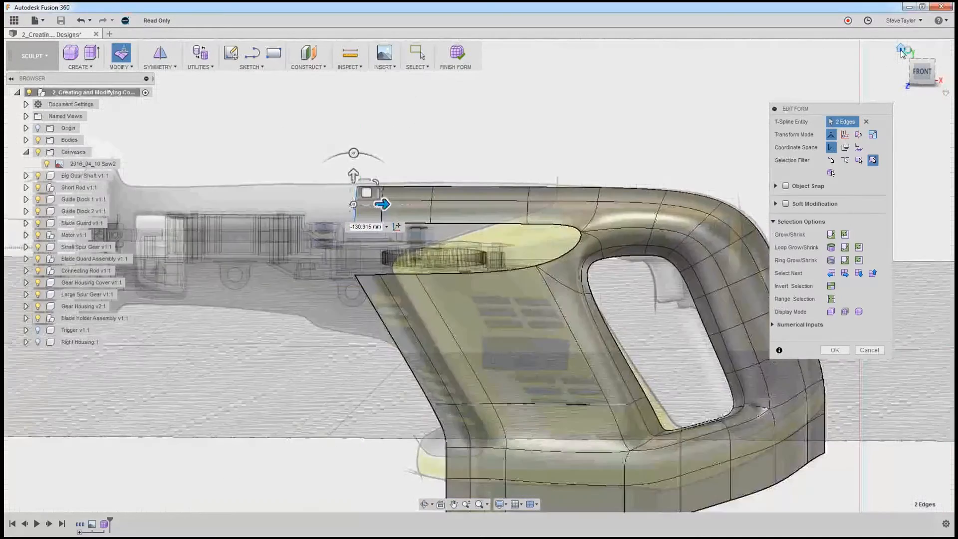
{"action": "scroll", "coordinate": [556, 227], "scroll_direction": "up", "scroll_amount": 2}
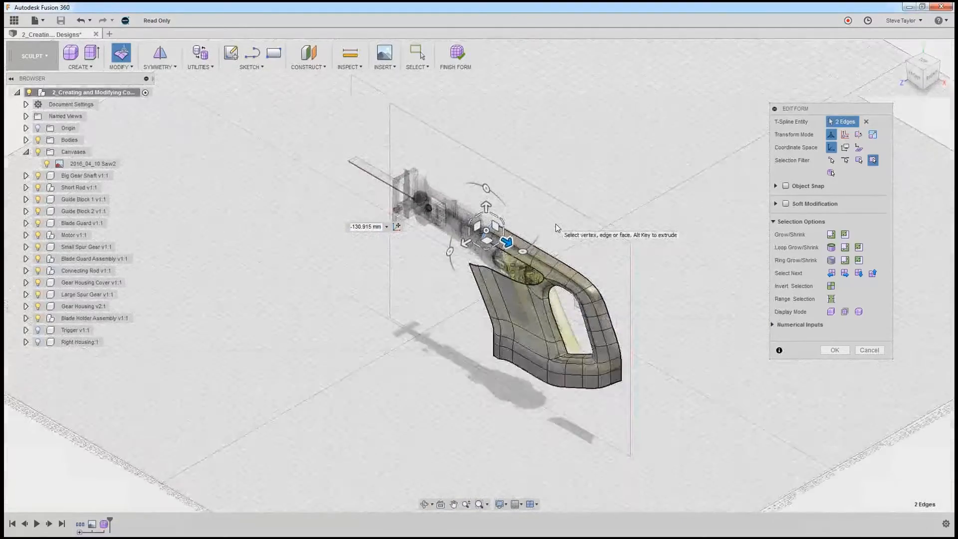
{"action": "middle_click_drag", "start_coordinate": [552, 222], "coordinate": [530, 319], "text": "shift"}
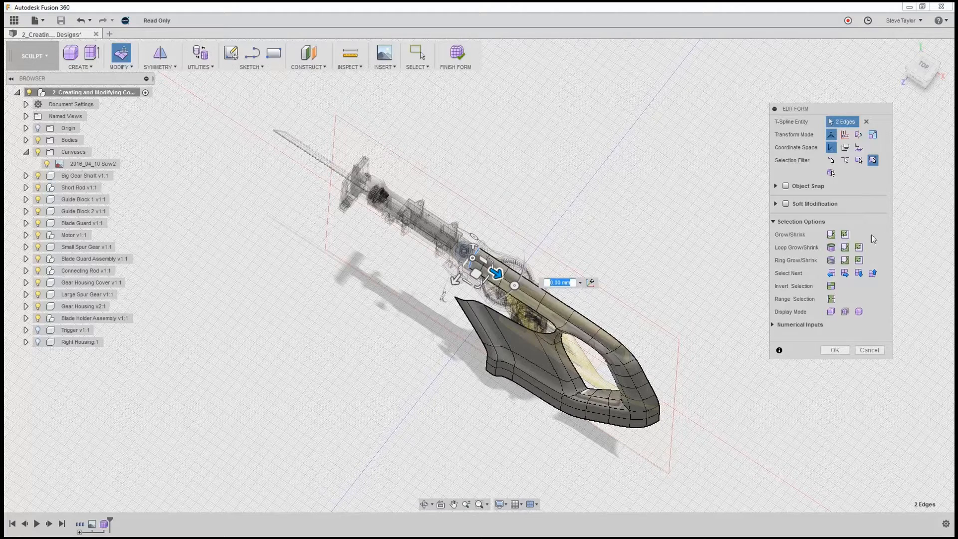
{"action": "left_click", "coordinate": [834, 350]}
{"action": "scroll", "coordinate": [528, 318], "scroll_direction": "down", "scroll_amount": 2}
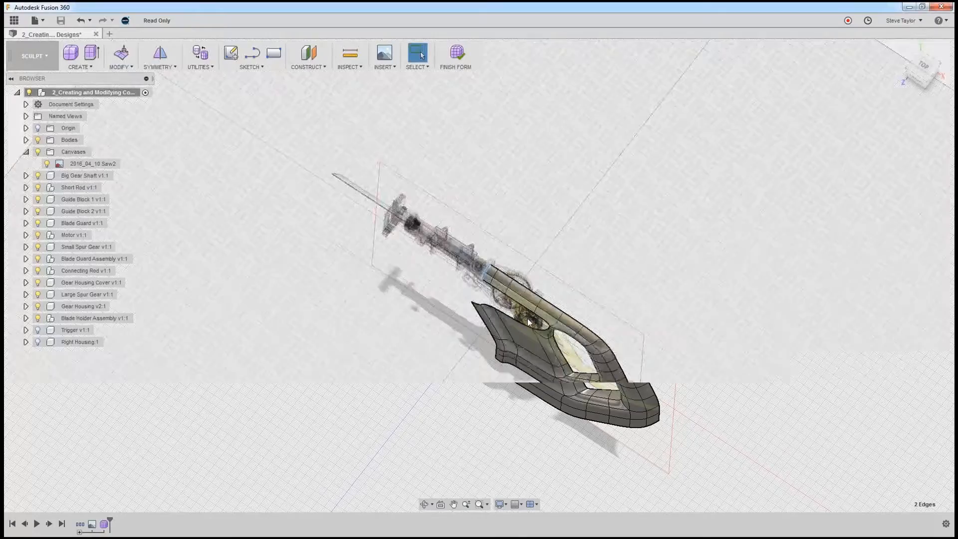
{"action": "scroll", "coordinate": [531, 329], "scroll_direction": "up", "scroll_amount": 6}
{"action": "middle_click_drag", "start_coordinate": [622, 361], "coordinate": [635, 325], "text": "shift"}
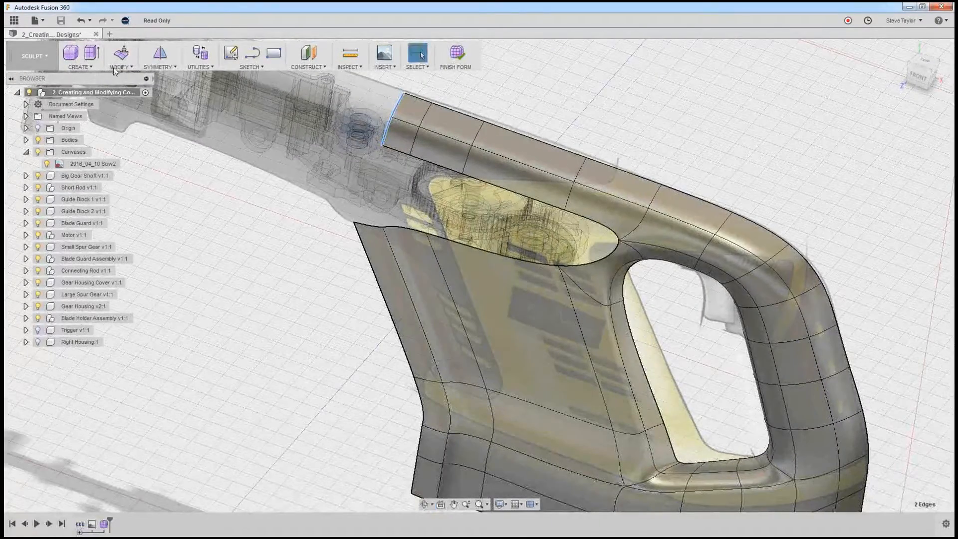
{"action": "left_click", "coordinate": [197, 228]}
Step: Start Merge Edge with the three open edges along the lower housing's upper boundary as edge group one
{"action": "left_click", "coordinate": [128, 66]}
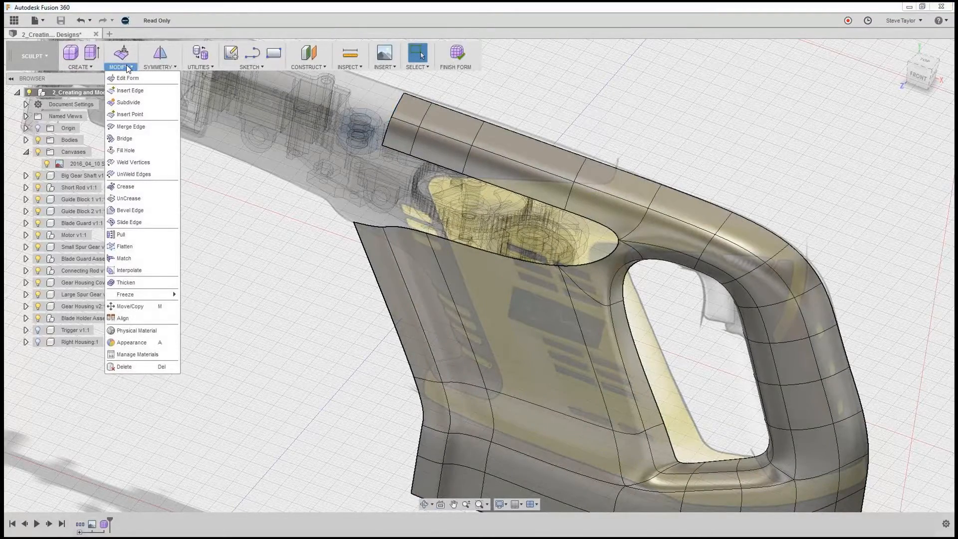
{"action": "left_click", "coordinate": [140, 125]}
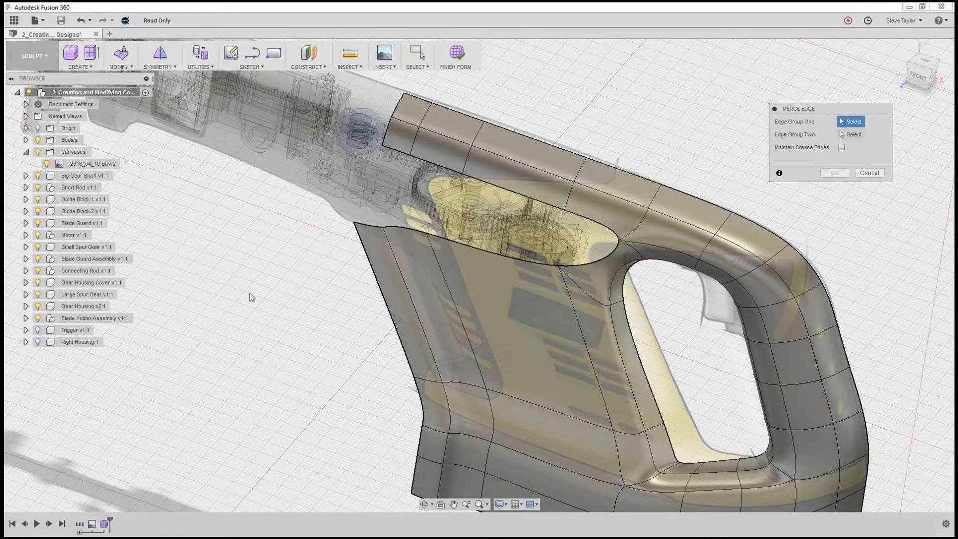
{"action": "left_click", "coordinate": [369, 224]}
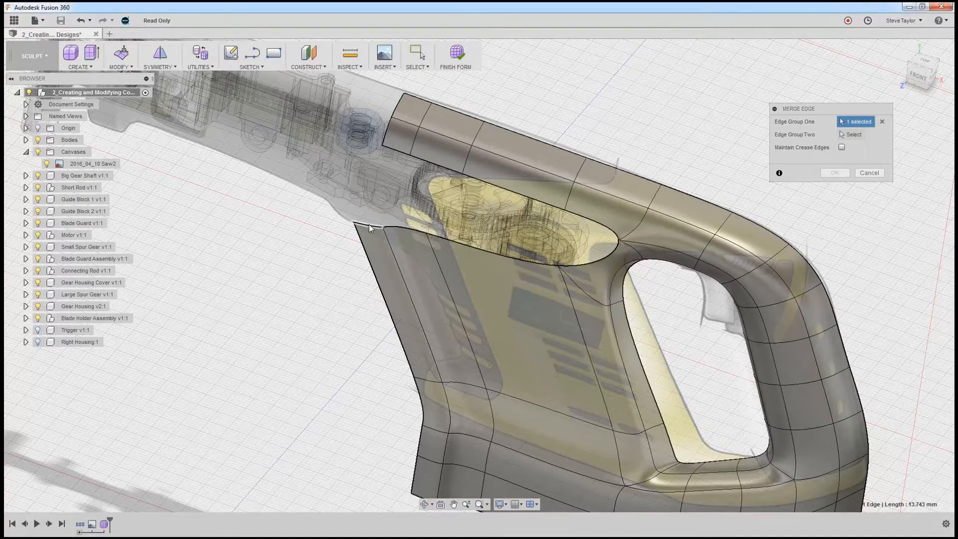
{"action": "left_click", "coordinate": [420, 235]}
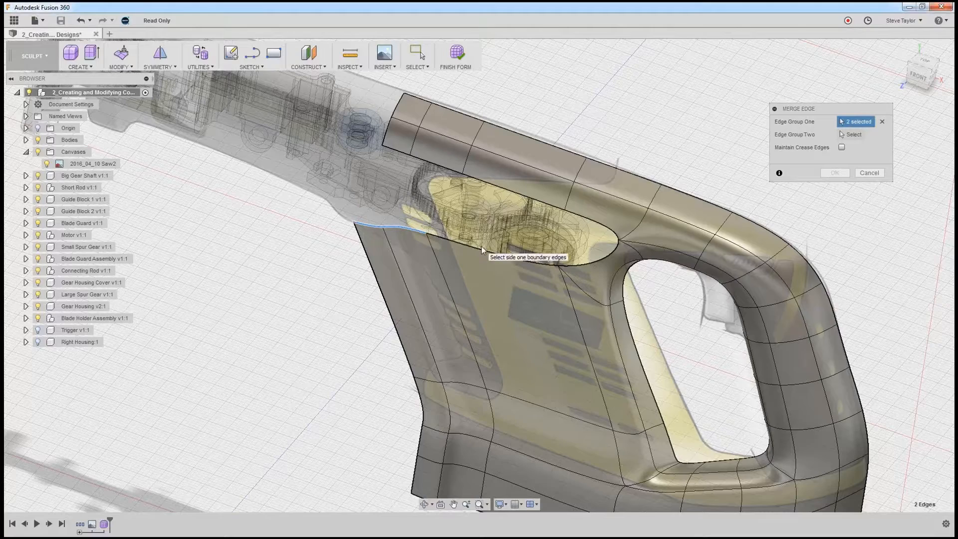
{"action": "left_click", "coordinate": [482, 250]}
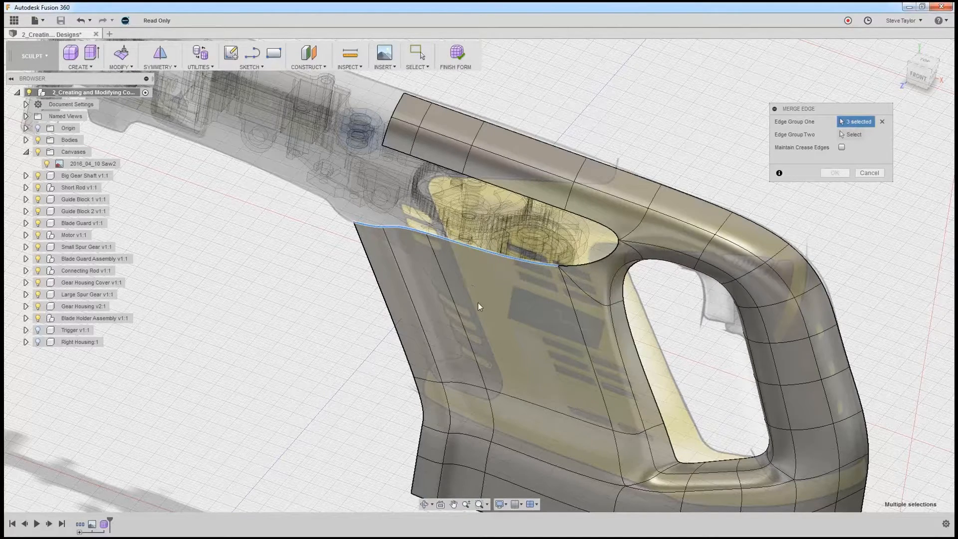
Step: Assign the three open edges along the arm's underside as edge group two and merge both groups
{"action": "left_click", "coordinate": [849, 135]}
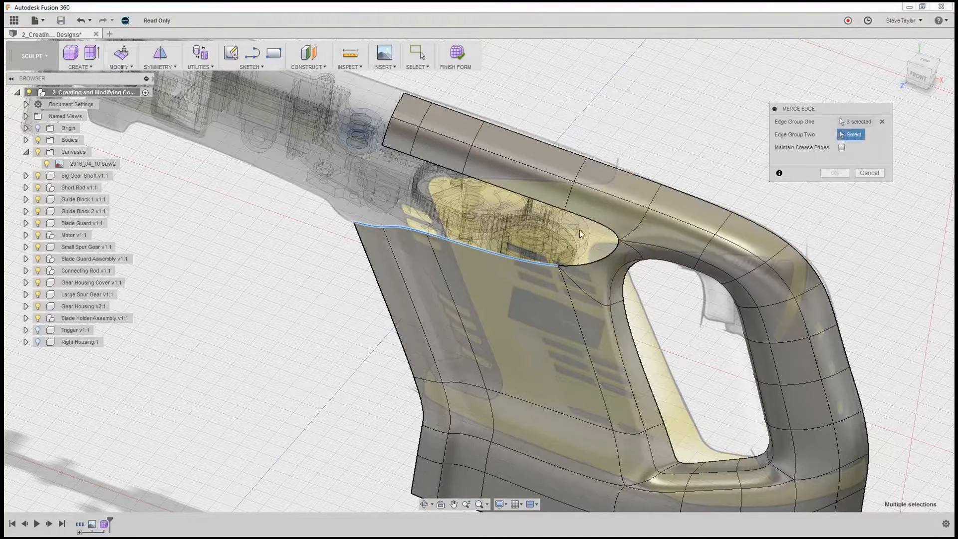
{"action": "left_click", "coordinate": [398, 151]}
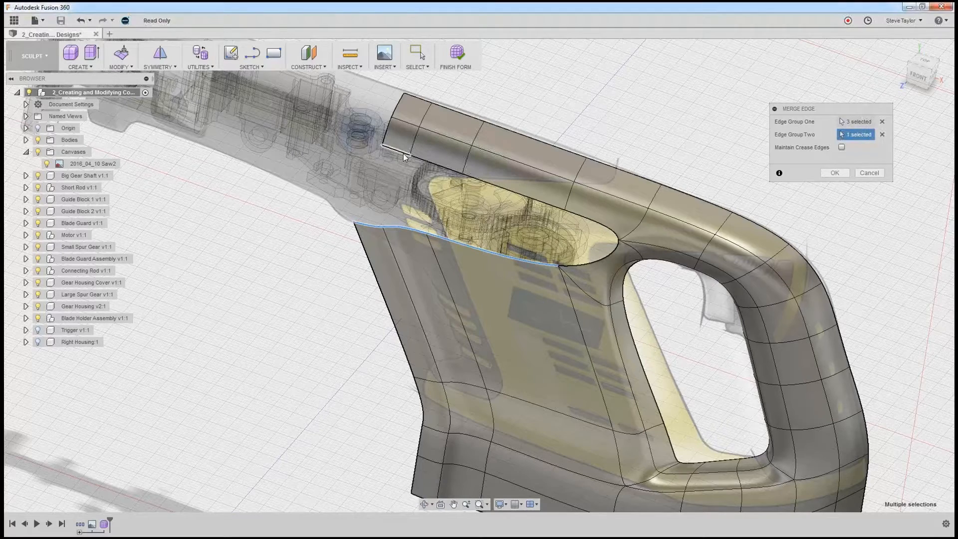
{"action": "left_click", "coordinate": [433, 165]}
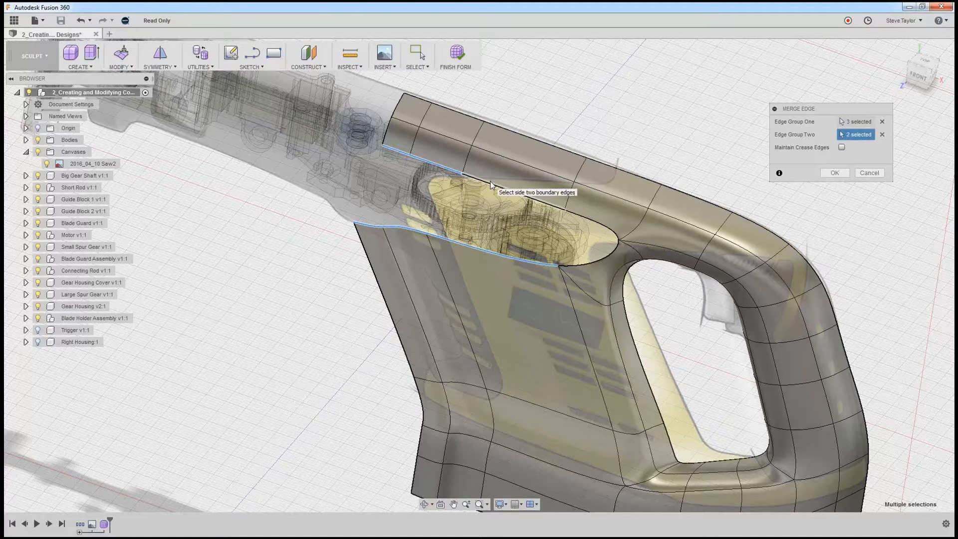
{"action": "left_click", "coordinate": [491, 183]}
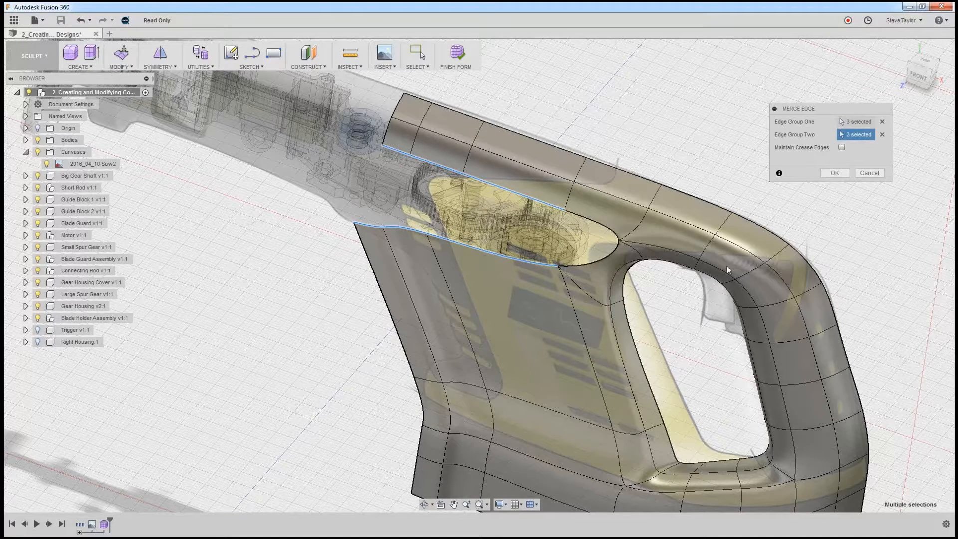
{"action": "left_click", "coordinate": [825, 174]}
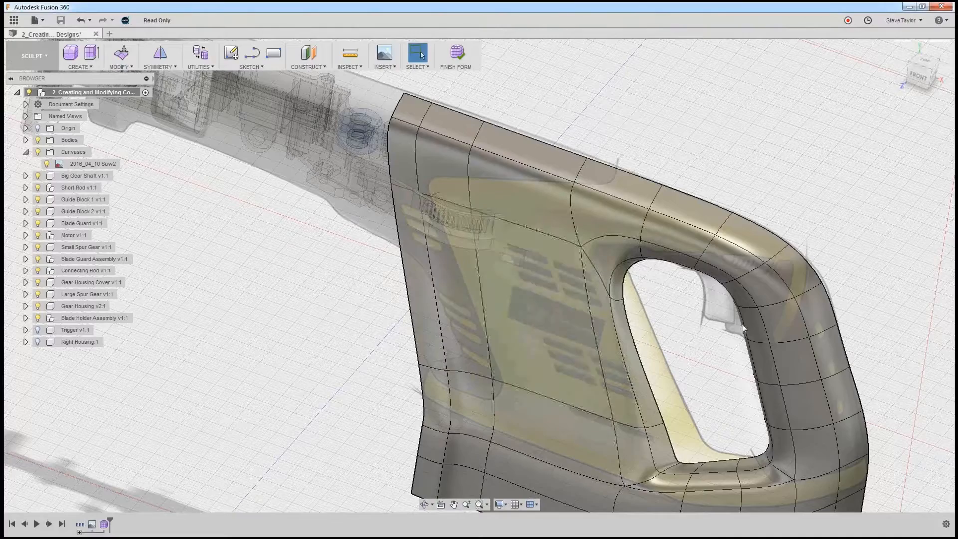
Step: Move the three merged edges between the arm and lower housing about 8.9 mm outward along the Z axis with Edit Form
{"action": "mouse_move", "coordinate": [716, 325]}
{"action": "middle_mouse_down", "text": "shift"}
{"action": "mouse_move", "coordinate": [678, 326]}
{"action": "mouse_move", "coordinate": [695, 300]}
{"action": "mouse_move", "coordinate": [704, 317]}
{"action": "middle_mouse_up", "text": "shift"}
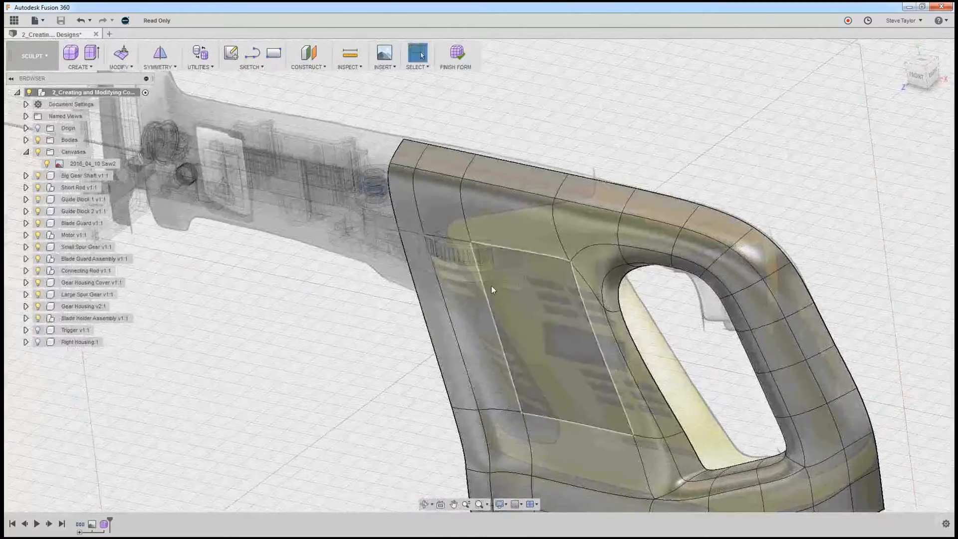
{"action": "double_click", "coordinate": [408, 229]}
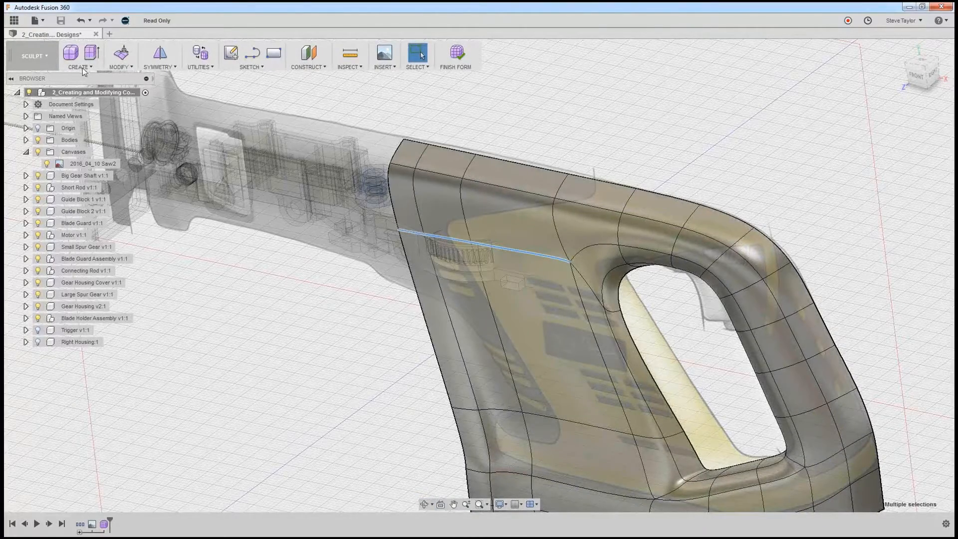
{"action": "left_click", "coordinate": [121, 53]}
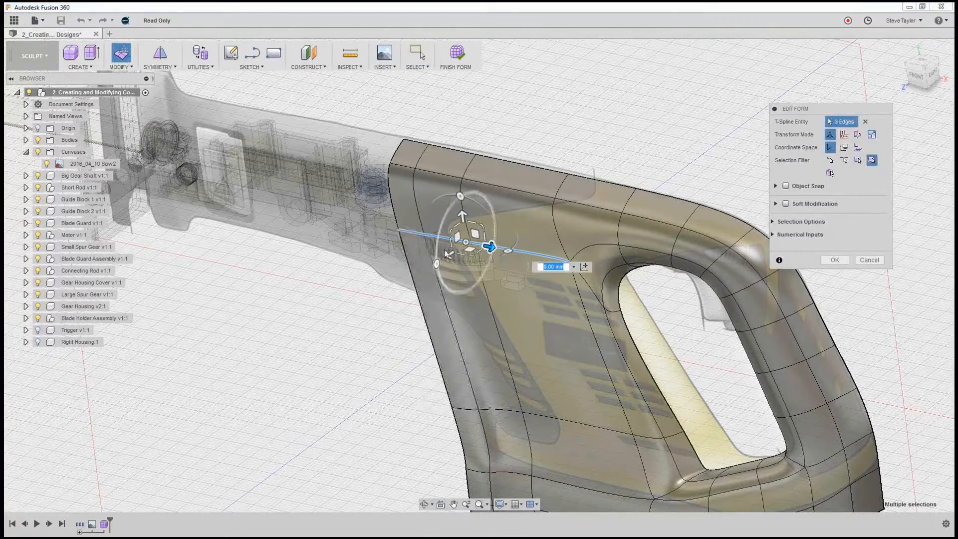
{"action": "left_click_drag", "start_coordinate": [448, 254], "coordinate": [439, 262]}
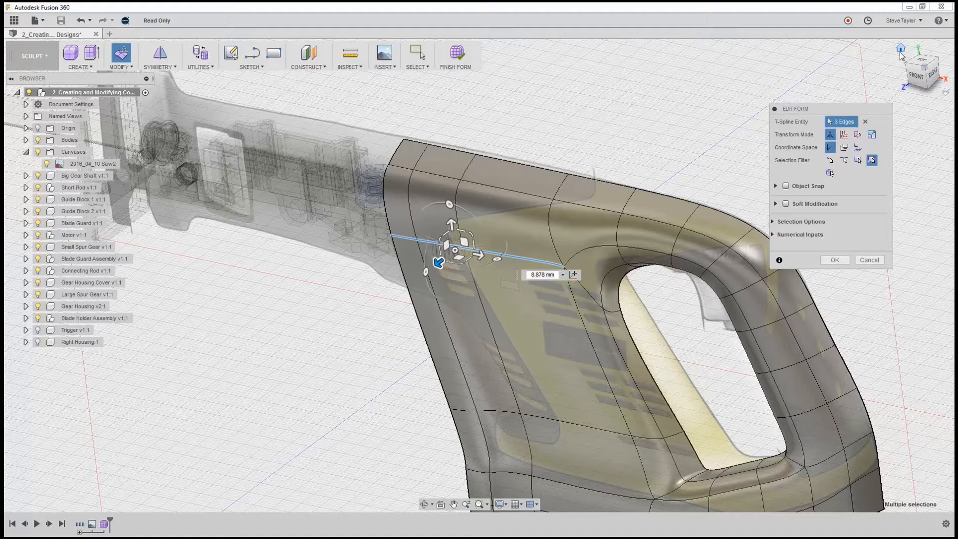
{"action": "left_click", "coordinate": [901, 48]}
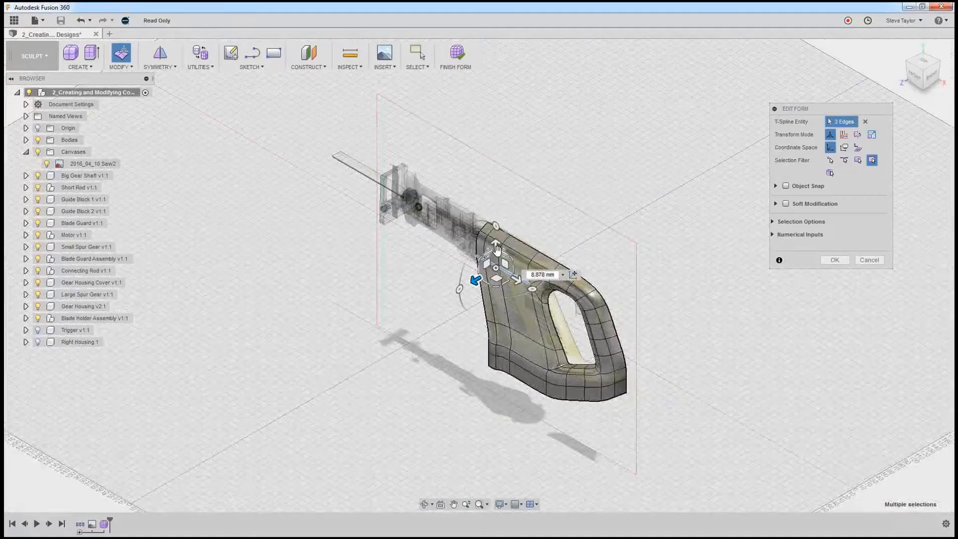
{"action": "scroll", "coordinate": [554, 247], "scroll_direction": "up", "scroll_amount": 5}
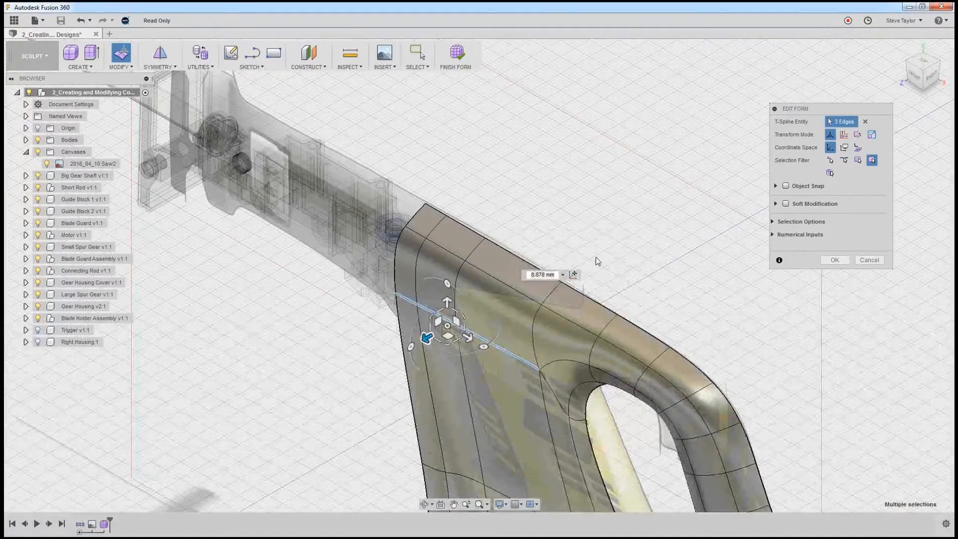
{"action": "mouse_move", "coordinate": [597, 261]}
{"action": "middle_mouse_down", "text": "shift"}
{"action": "mouse_move", "coordinate": [597, 271]}
{"action": "mouse_move", "coordinate": [620, 250]}
{"action": "mouse_move", "coordinate": [599, 256]}
{"action": "middle_mouse_up", "text": "shift"}
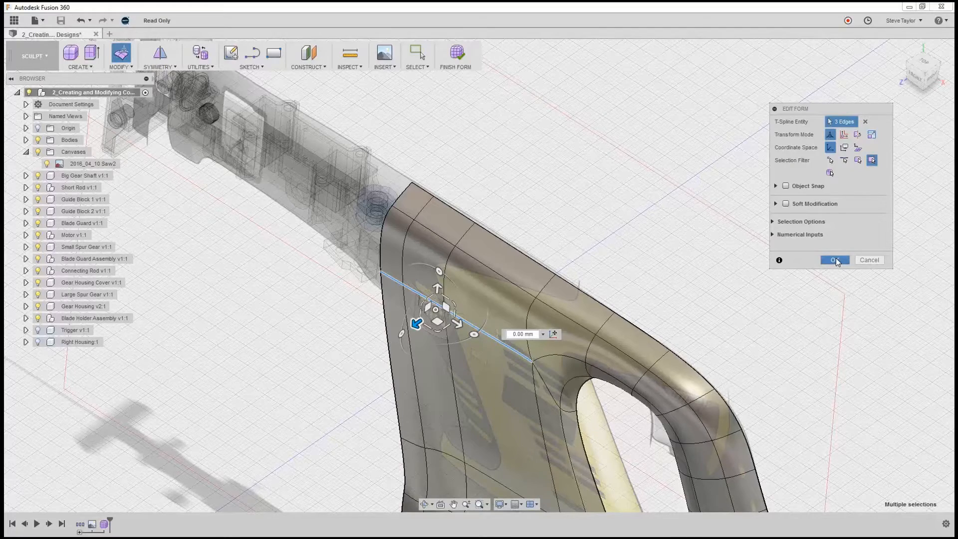
{"action": "left_click", "coordinate": [834, 260]}
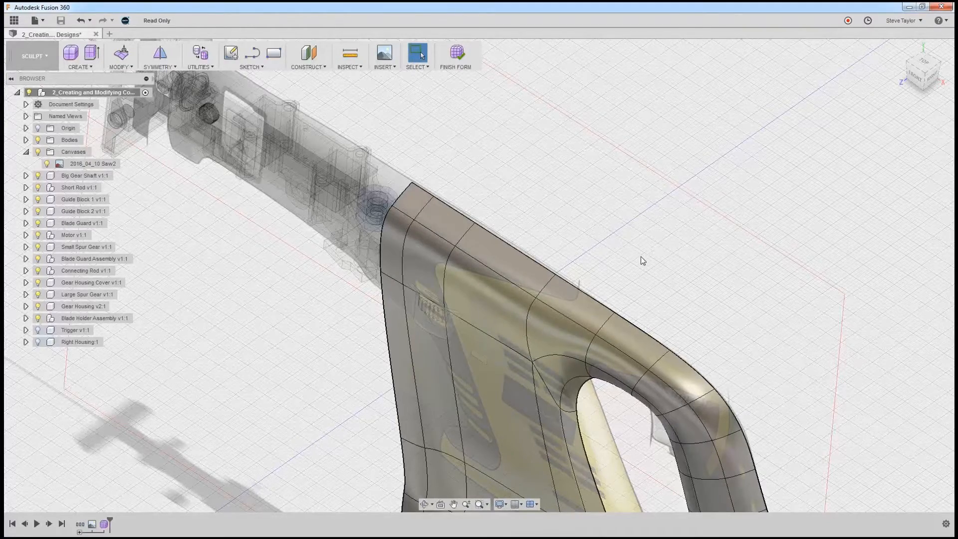
{"action": "middle_click_drag", "start_coordinate": [640, 256], "coordinate": [577, 404], "text": "shift"}
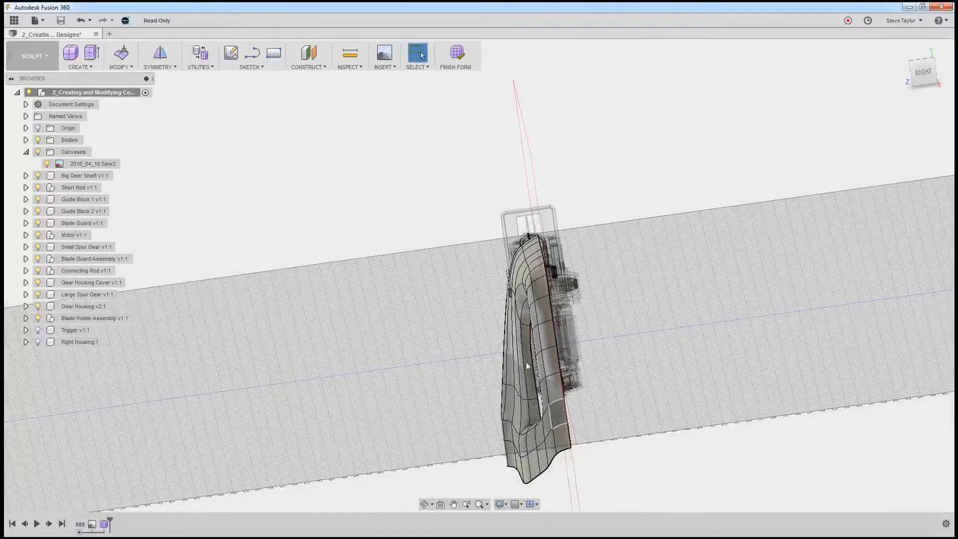
{"action": "middle_click_drag", "start_coordinate": [633, 430], "coordinate": [618, 398], "text": "shift"}
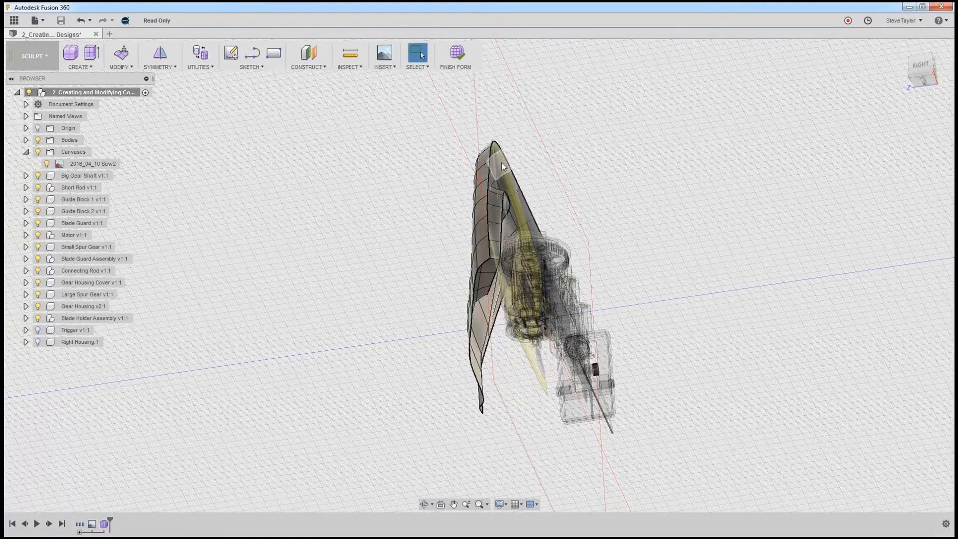
{"action": "middle_click_drag", "start_coordinate": [560, 373], "coordinate": [515, 372], "text": "shift"}
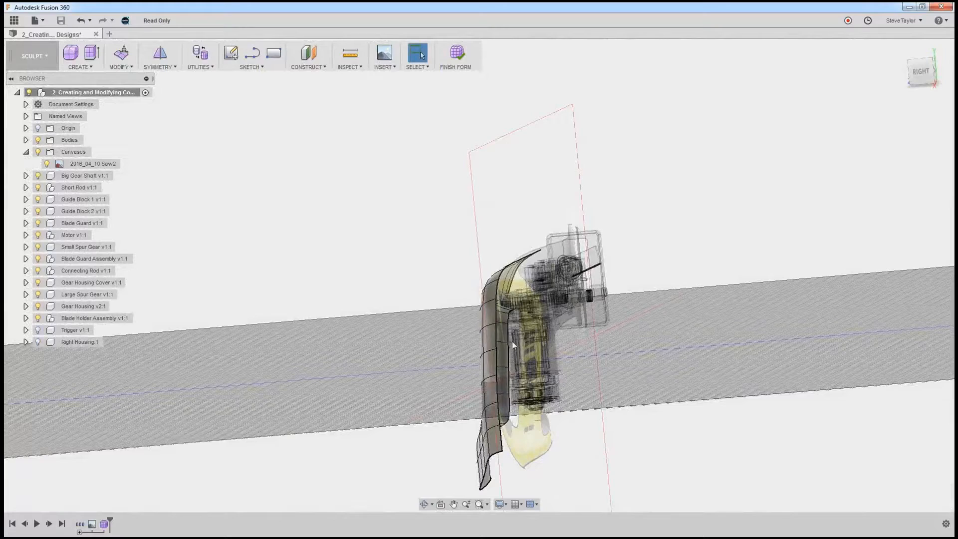
{"action": "middle_click_drag", "start_coordinate": [568, 438], "coordinate": [677, 448], "text": "shift"}
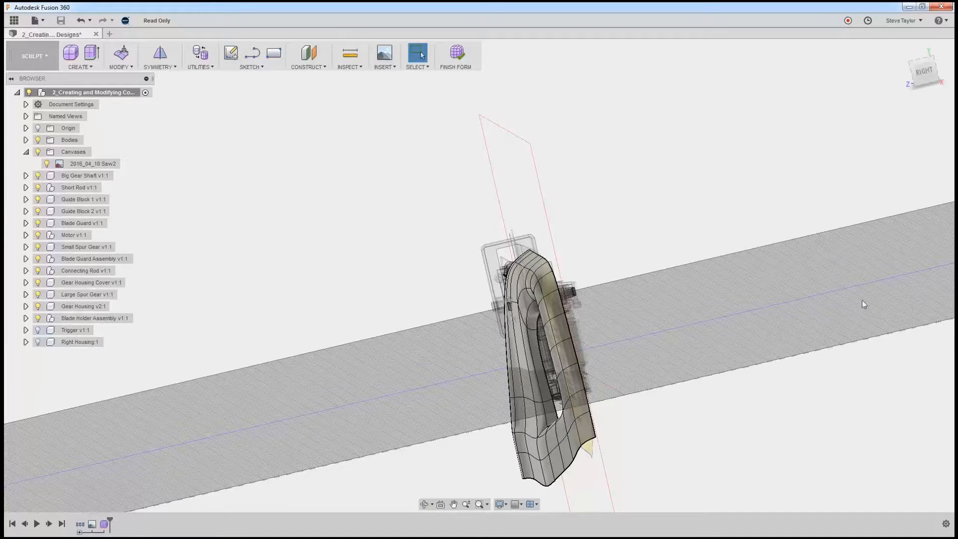
{"action": "left_click", "coordinate": [130, 67]}
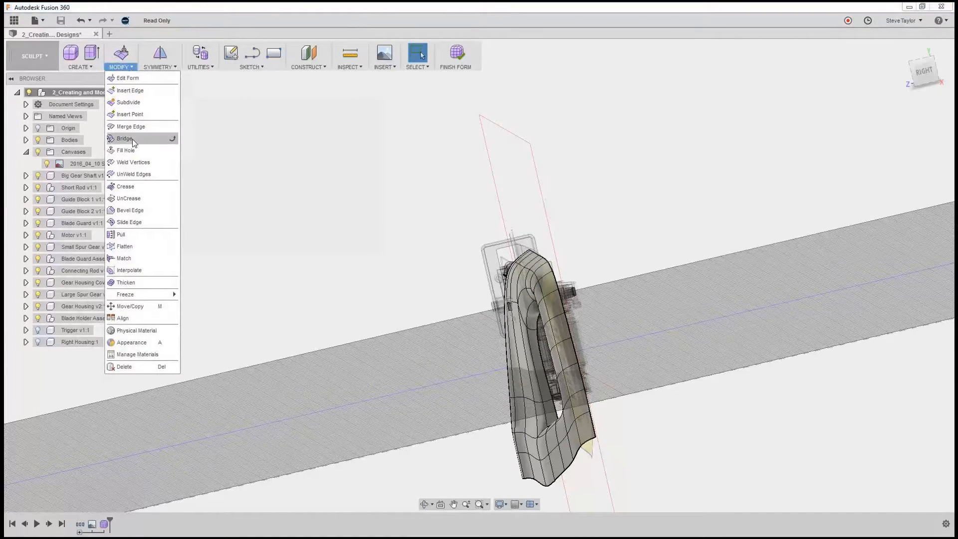
{"action": "left_click", "coordinate": [140, 246]}
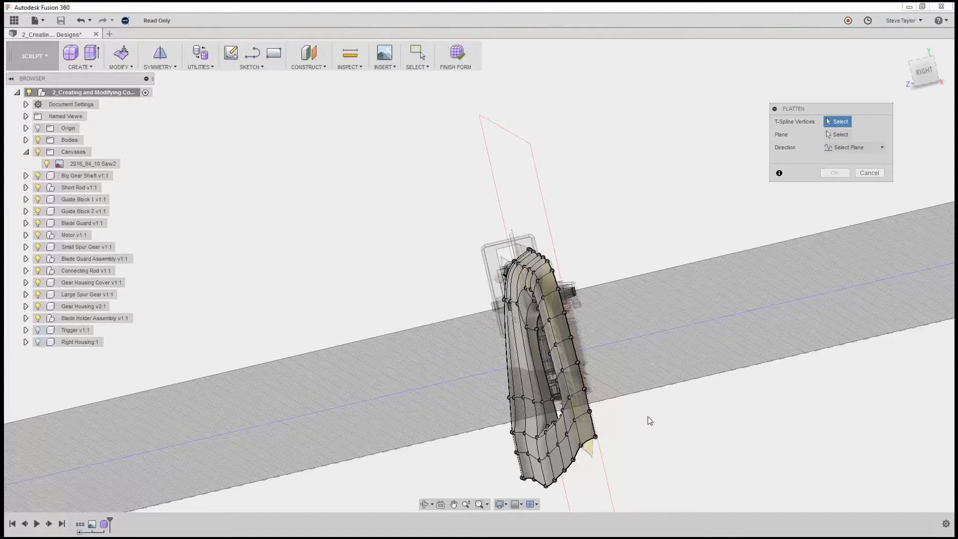
{"action": "middle_click_drag", "start_coordinate": [648, 417], "coordinate": [635, 420], "text": "shift"}
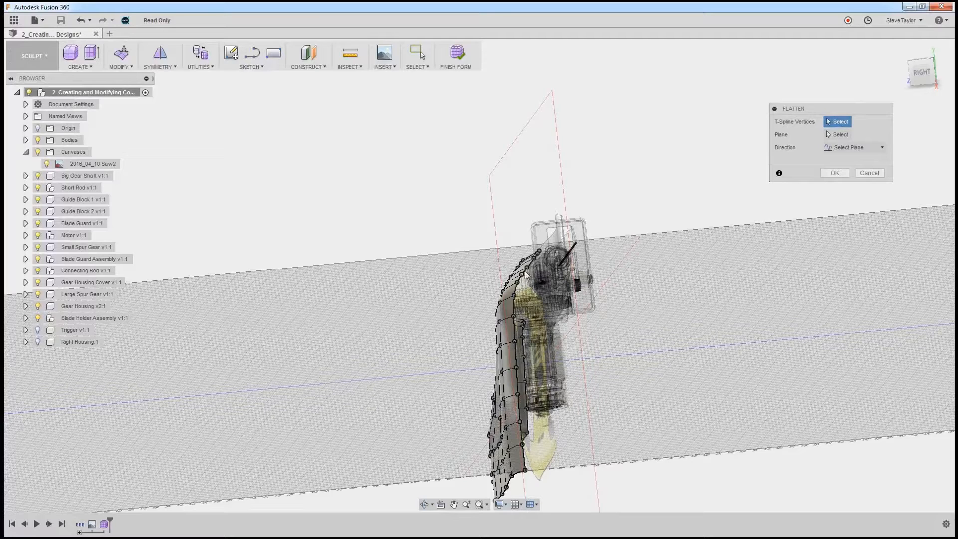
{"action": "left_click", "coordinate": [836, 135]}
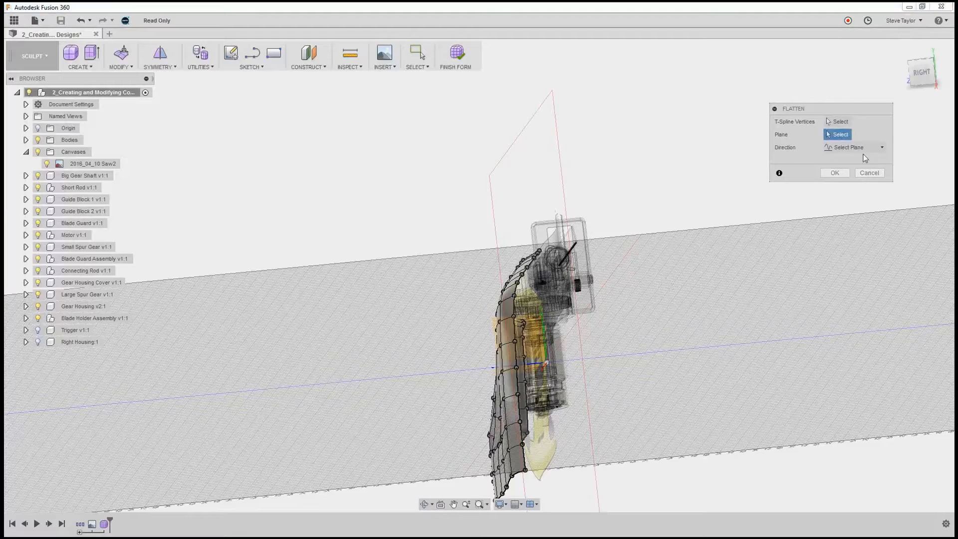
{"action": "left_click", "coordinate": [881, 148]}
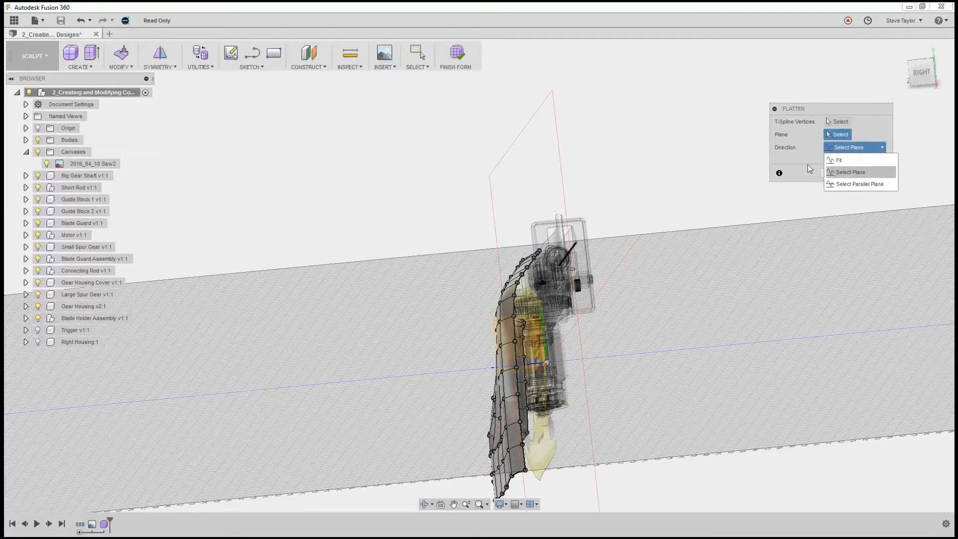
{"action": "left_click", "coordinate": [848, 171]}
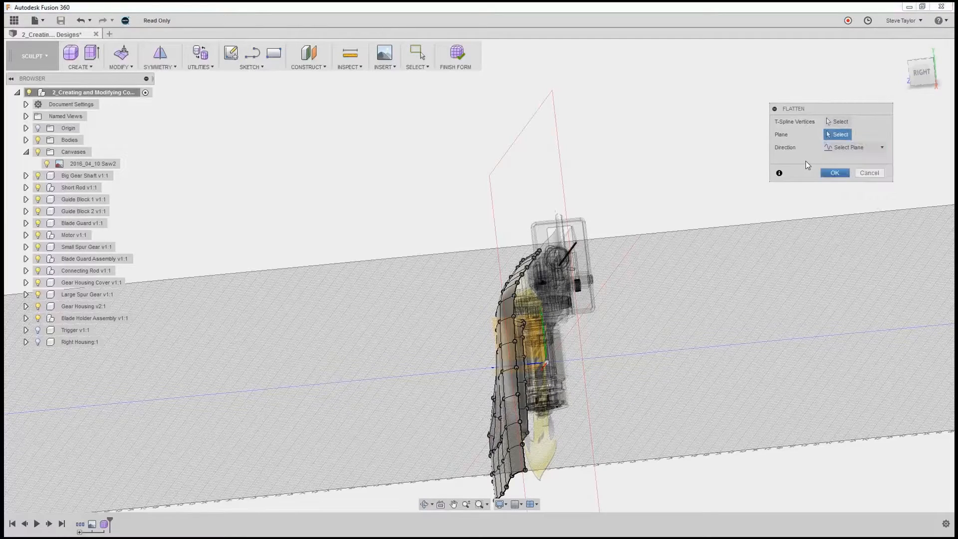
{"action": "left_click", "coordinate": [868, 173]}
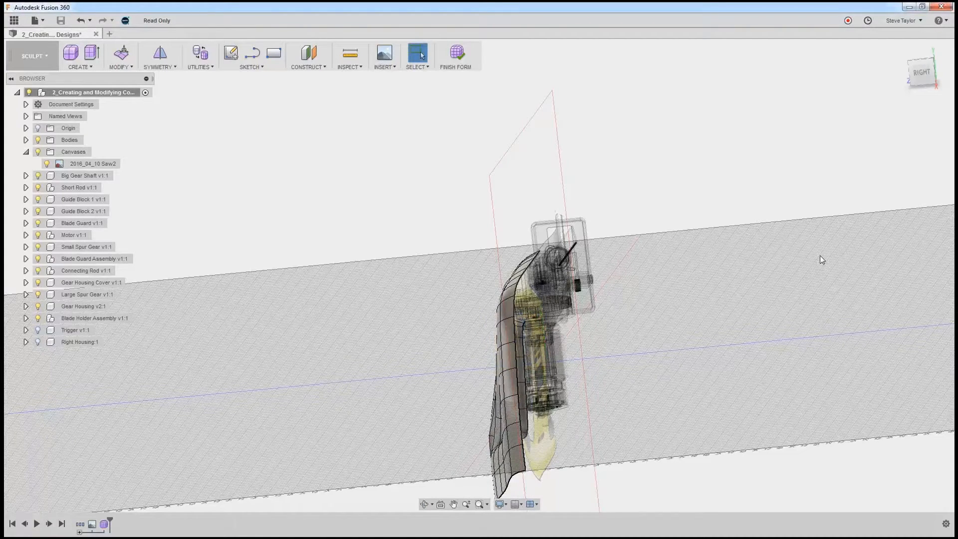
{"action": "scroll", "coordinate": [633, 378], "scroll_direction": "down", "scroll_amount": 3}
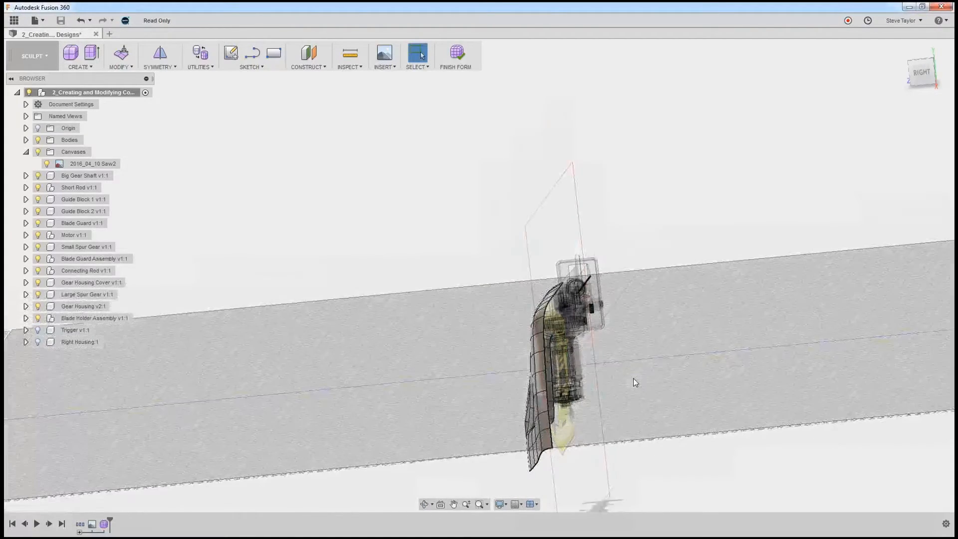
Step: Start Flatten on the vertices of the handle opening's inner edge loop and the housing's open outer back edge loop
{"action": "scroll", "coordinate": [633, 378], "scroll_direction": "up", "scroll_amount": 6}
{"action": "middle_click_drag", "start_coordinate": [623, 387], "coordinate": [592, 357], "text": "shift"}
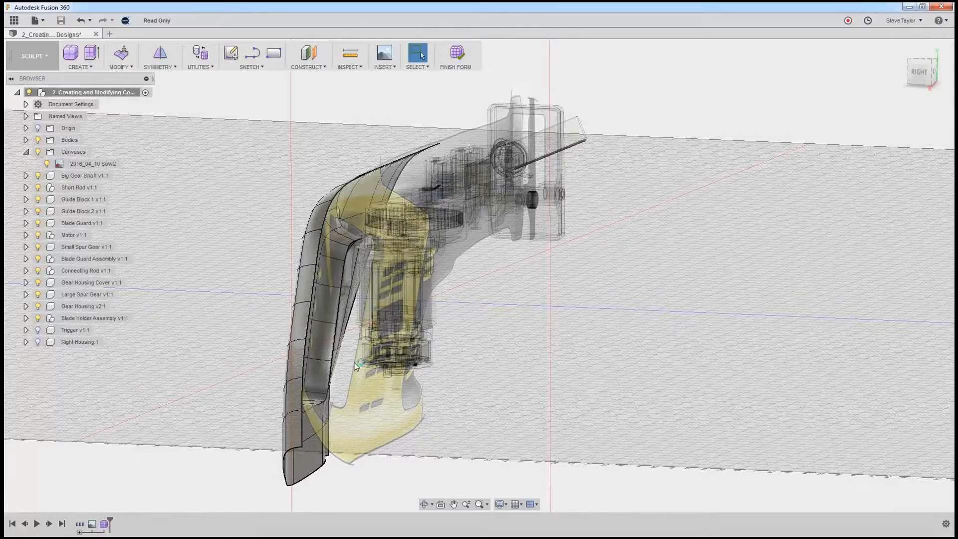
{"action": "double_click", "coordinate": [336, 335]}
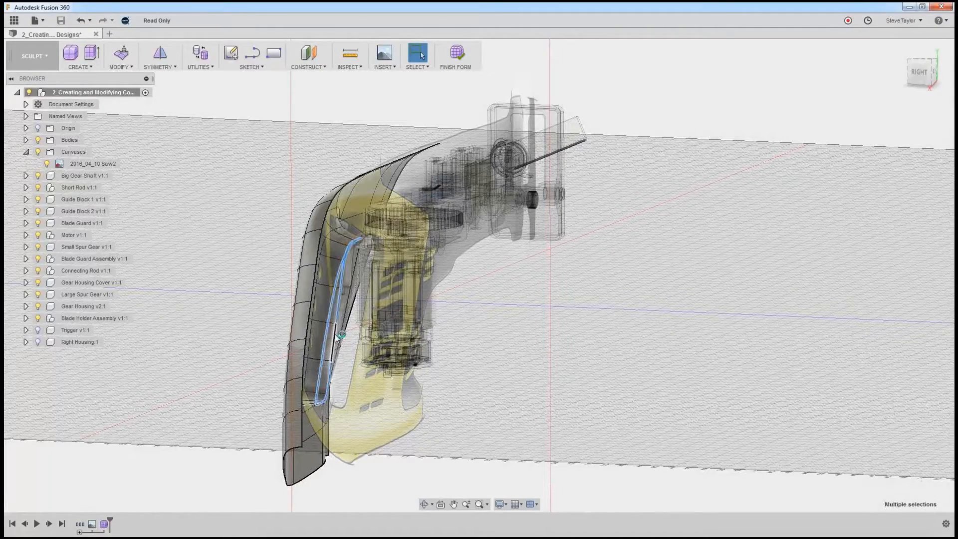
{"action": "mouse_move", "coordinate": [502, 363]}
{"action": "middle_mouse_down", "text": "shift"}
{"action": "mouse_move", "coordinate": [551, 355]}
{"action": "mouse_move", "coordinate": [503, 364]}
{"action": "middle_mouse_up", "text": "shift"}
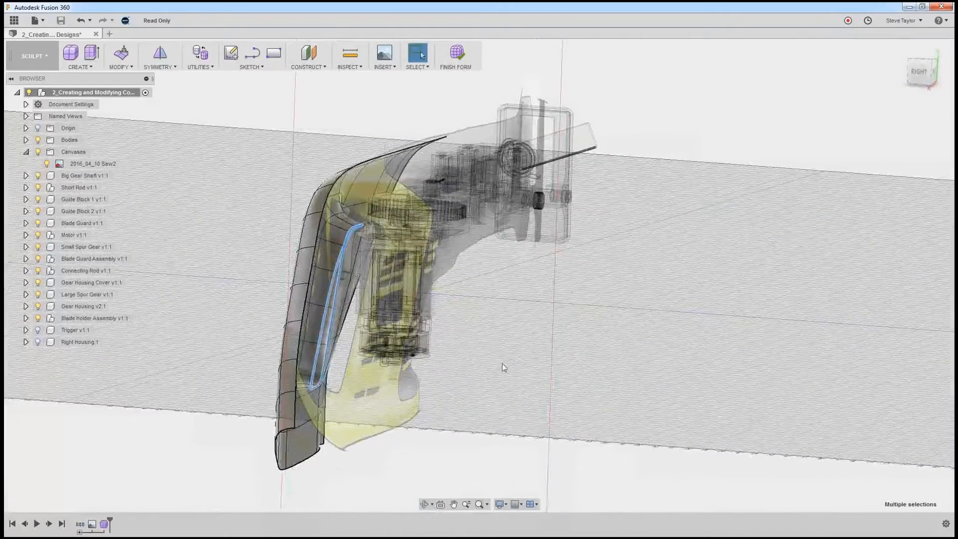
{"action": "double_click", "coordinate": [306, 304], "text": "shift"}
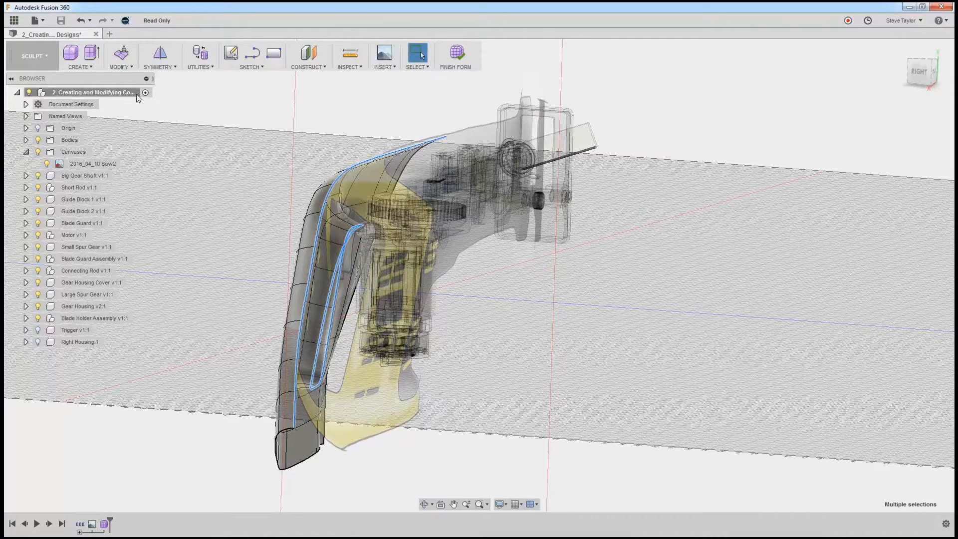
{"action": "left_click", "coordinate": [132, 68]}
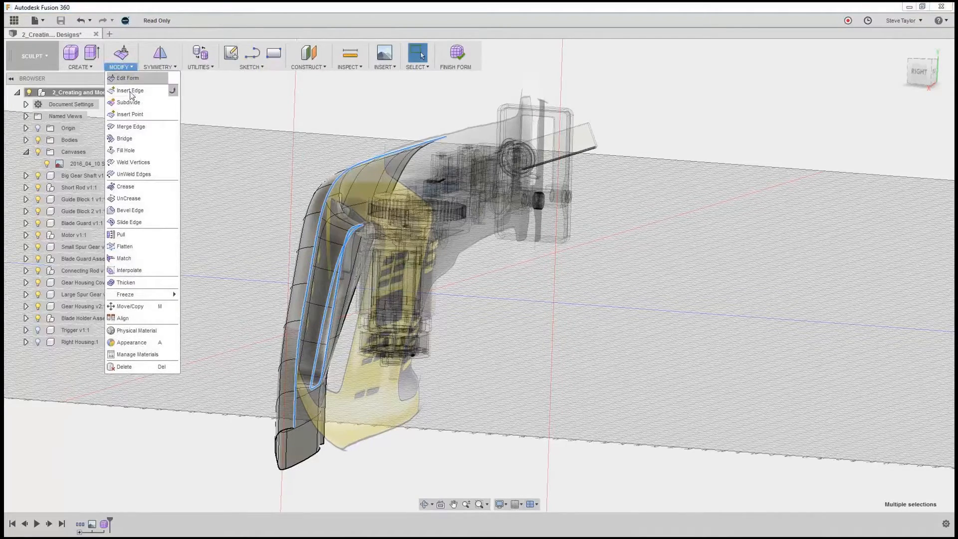
{"action": "left_click", "coordinate": [137, 245]}
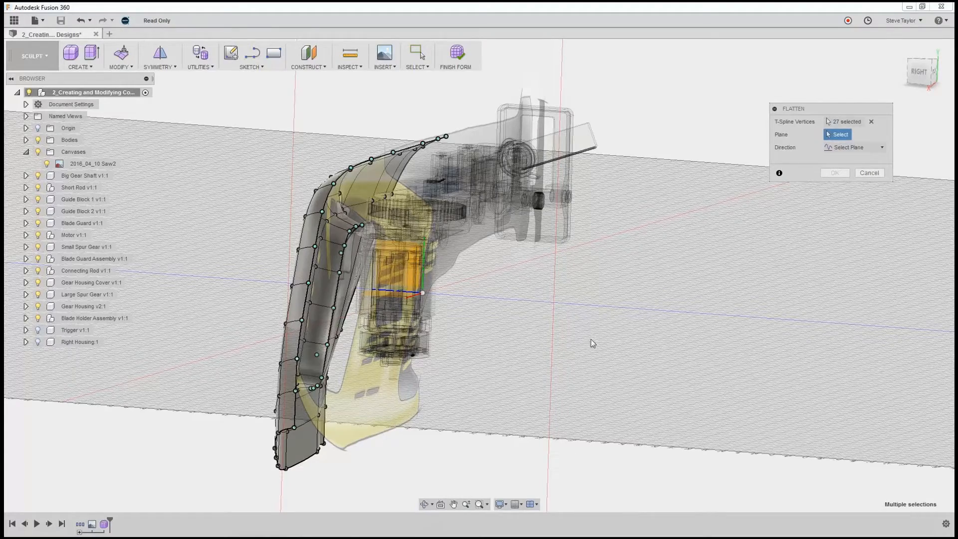
Step: Flatten the selected handle-opening and outer-edge vertices onto the origin XY plane
{"action": "middle_click_drag", "start_coordinate": [593, 343], "coordinate": [624, 357], "text": "shift"}
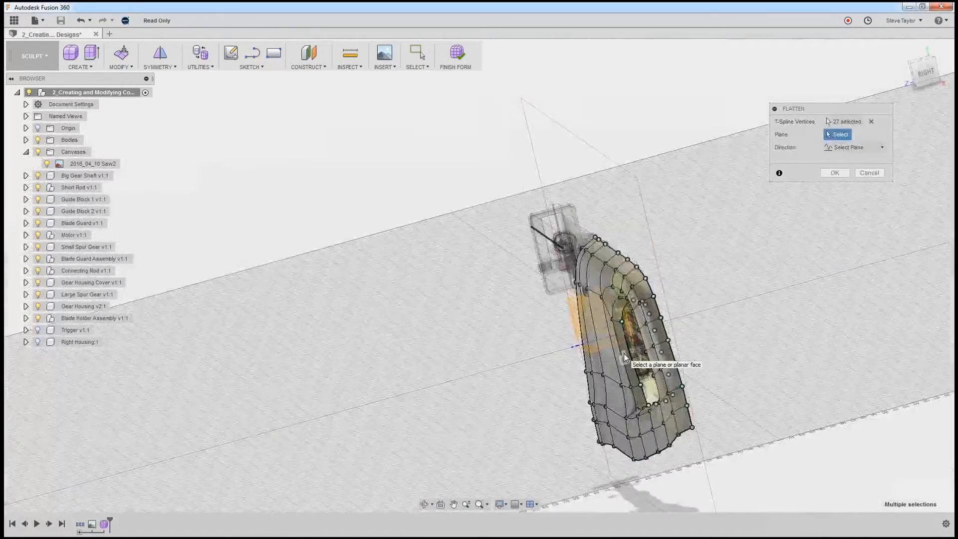
{"action": "scroll", "coordinate": [624, 357], "scroll_direction": "down", "scroll_amount": 5}
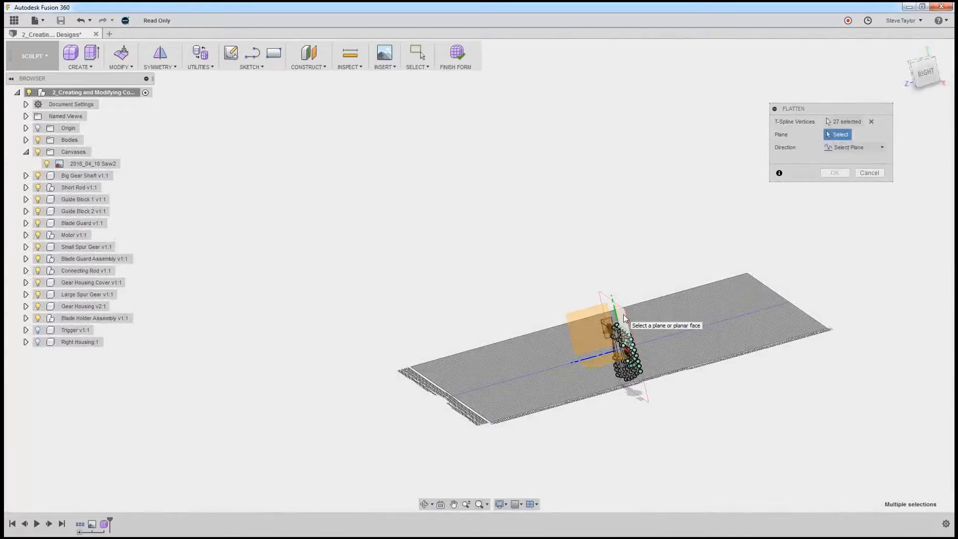
{"action": "left_click", "coordinate": [623, 318]}
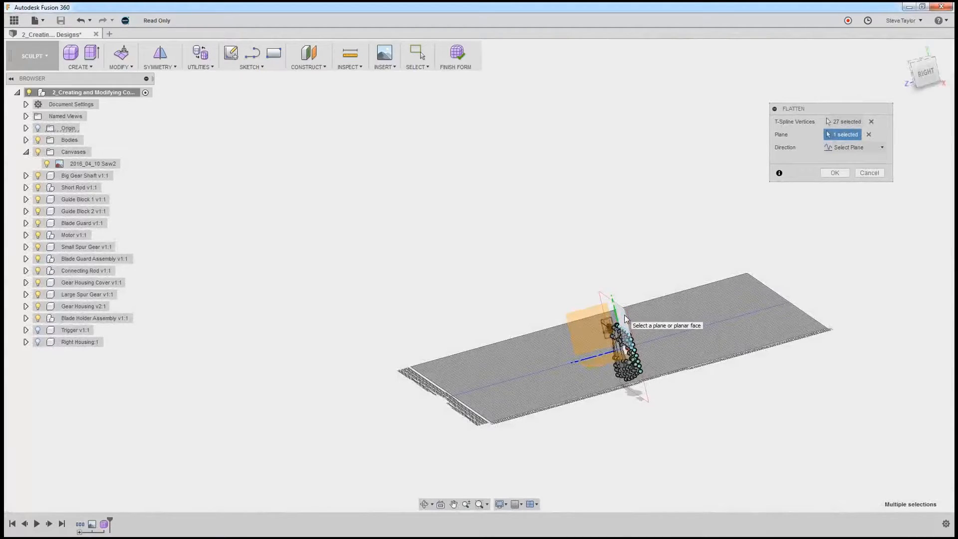
{"action": "middle_click_drag", "start_coordinate": [685, 339], "coordinate": [655, 350], "text": "shift"}
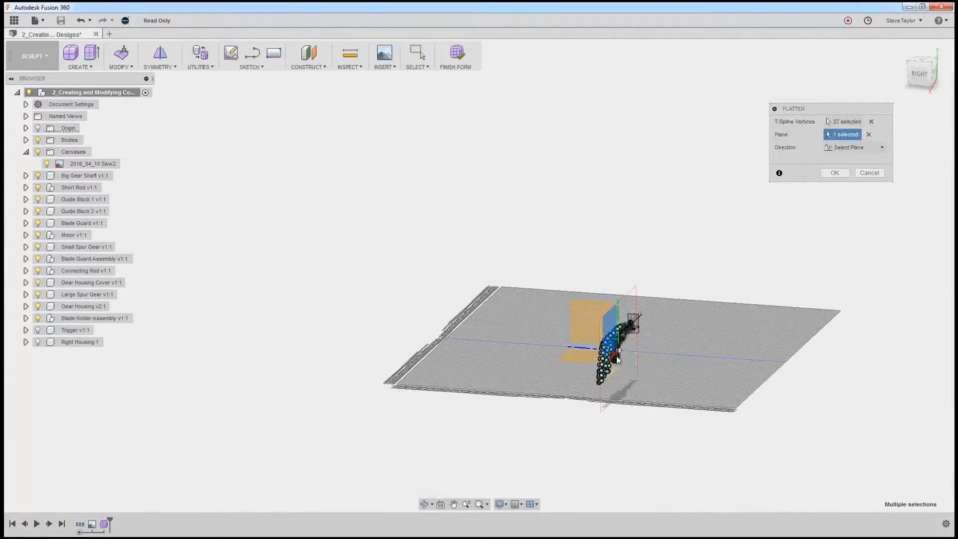
{"action": "scroll", "coordinate": [621, 355], "scroll_direction": "down", "scroll_amount": 2}
{"action": "scroll", "coordinate": [621, 355], "scroll_direction": "up", "scroll_amount": 6}
{"action": "scroll", "coordinate": [622, 360], "scroll_direction": "up", "scroll_amount": 3}
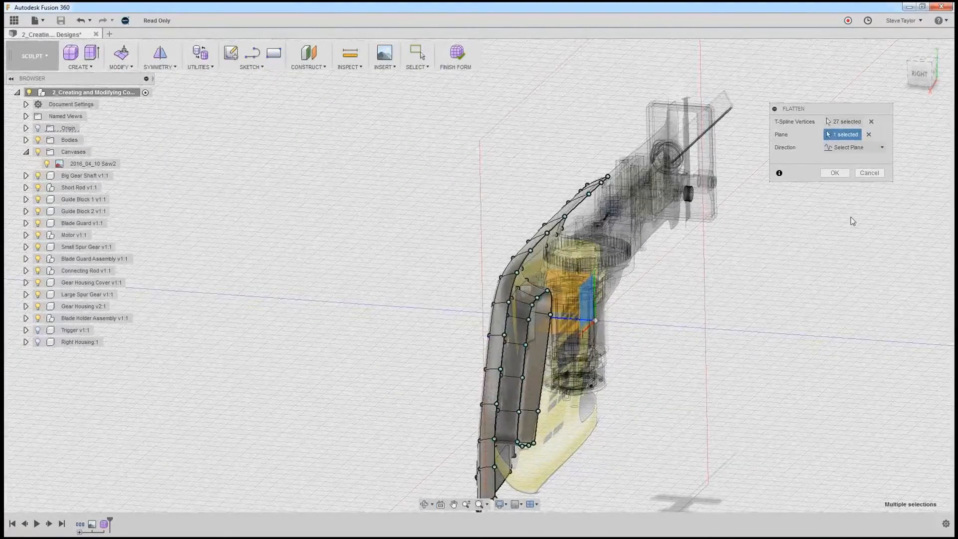
{"action": "left_click", "coordinate": [835, 173]}
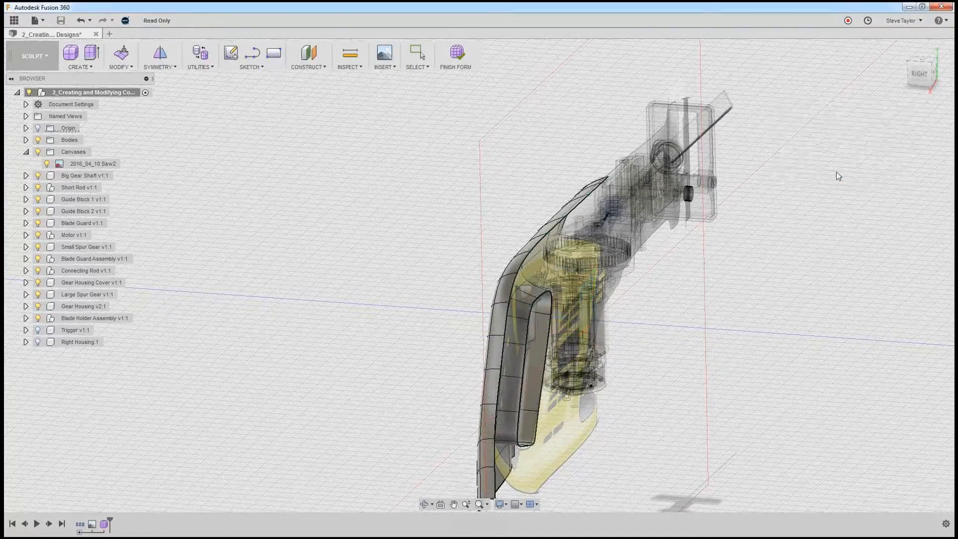
{"action": "mouse_move", "coordinate": [738, 325]}
{"action": "middle_mouse_down", "text": "shift"}
{"action": "mouse_move", "coordinate": [752, 319]}
{"action": "mouse_move", "coordinate": [722, 312]}
{"action": "mouse_move", "coordinate": [757, 325]}
{"action": "middle_mouse_up", "text": "shift"}
{"action": "key", "text": "Escape"}
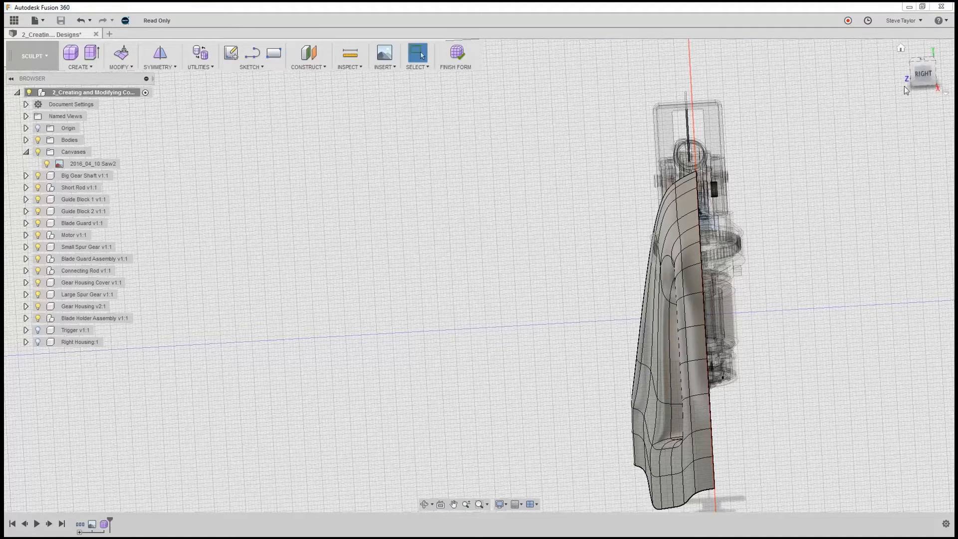
Step: Mirror-duplicate the housing half across the origin XY plane with Weld enabled and a 0.01 mm weld tolerance
{"action": "left_click", "coordinate": [921, 79]}
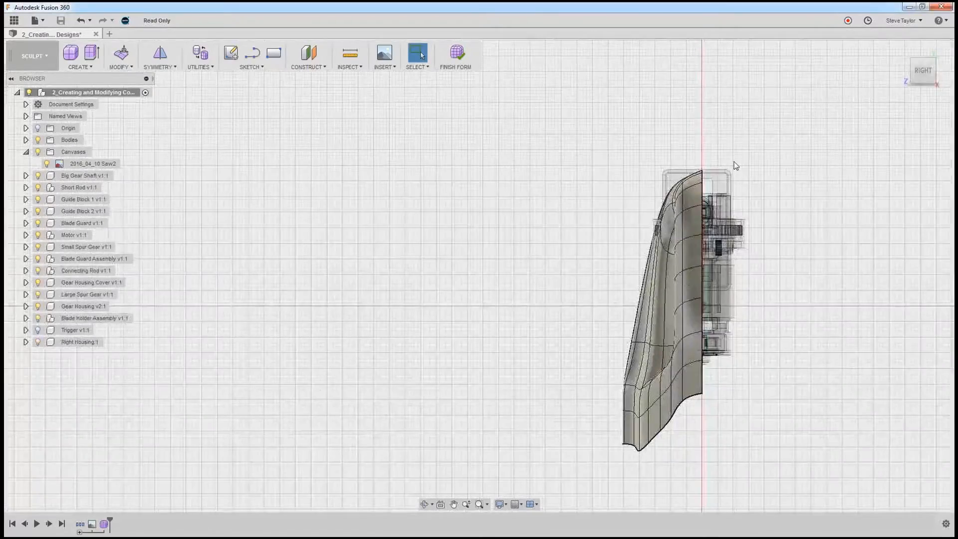
{"action": "scroll", "coordinate": [734, 165], "scroll_direction": "up", "scroll_amount": 5}
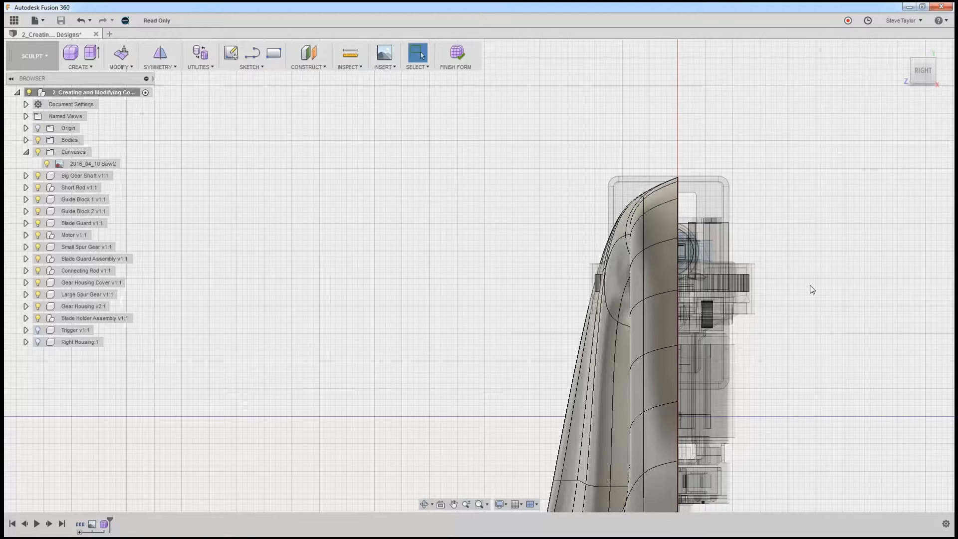
{"action": "left_click", "coordinate": [159, 66]}
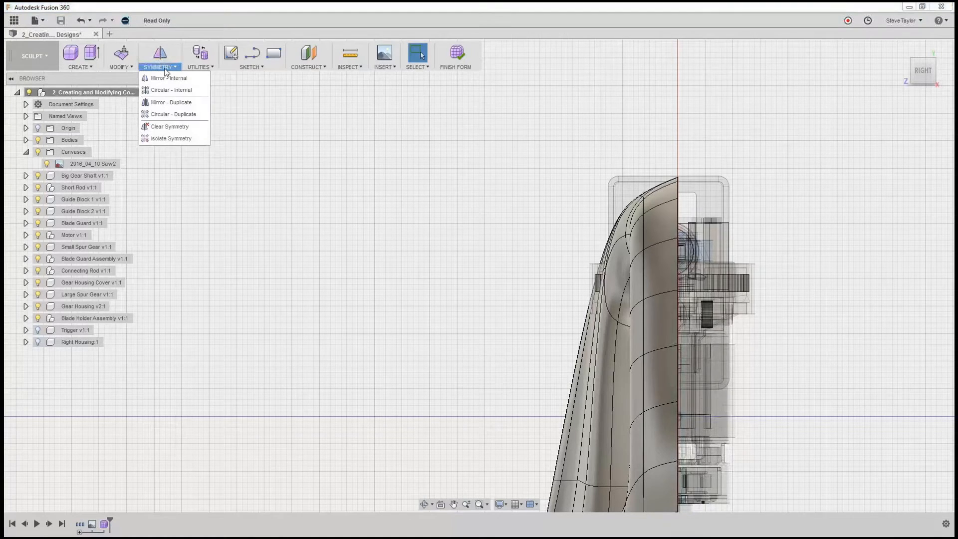
{"action": "left_click", "coordinate": [170, 102]}
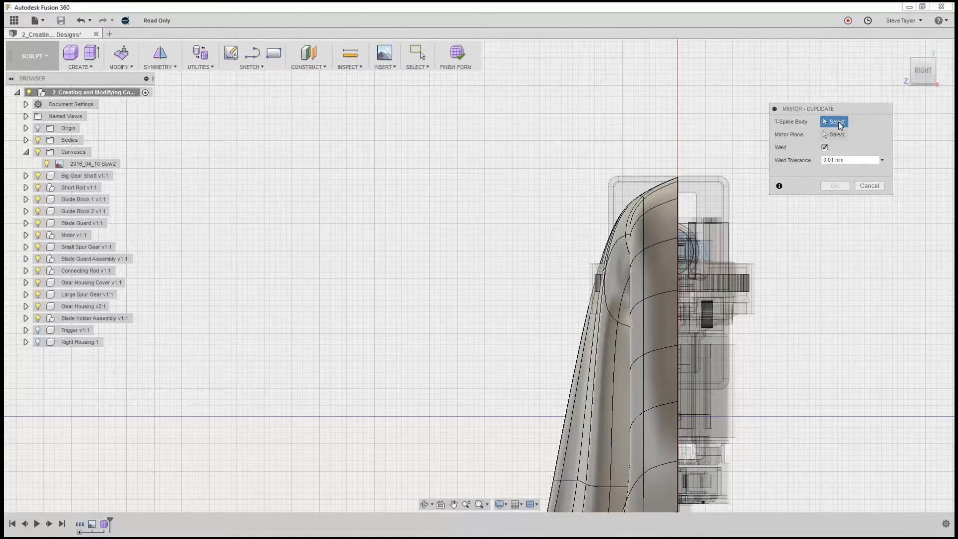
{"action": "left_click", "coordinate": [664, 231]}
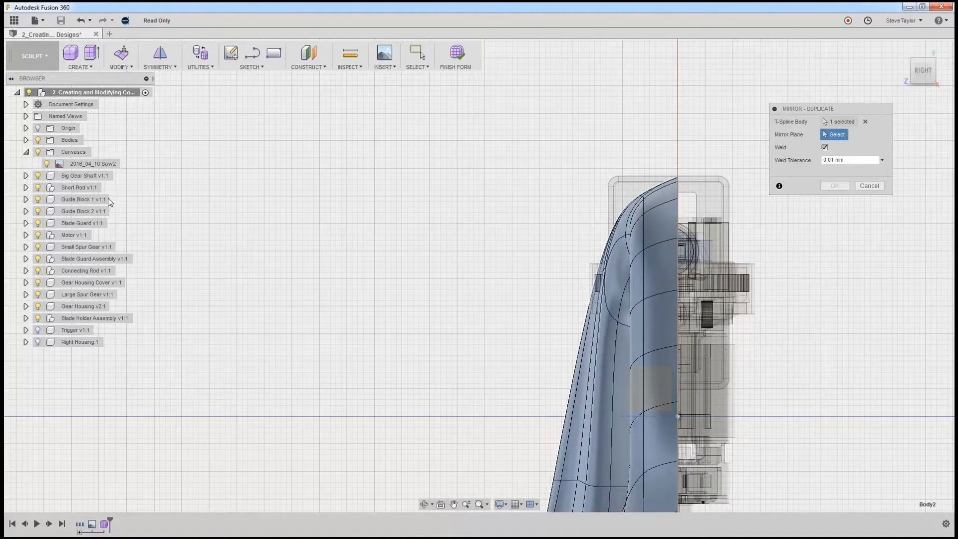
{"action": "left_click", "coordinate": [26, 129]}
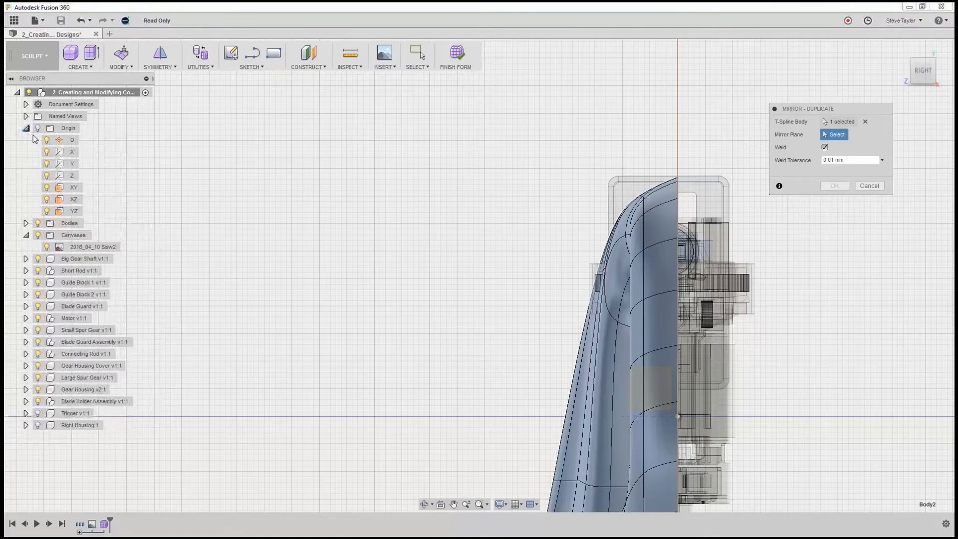
{"action": "middle_click_drag", "start_coordinate": [443, 247], "coordinate": [459, 252]}
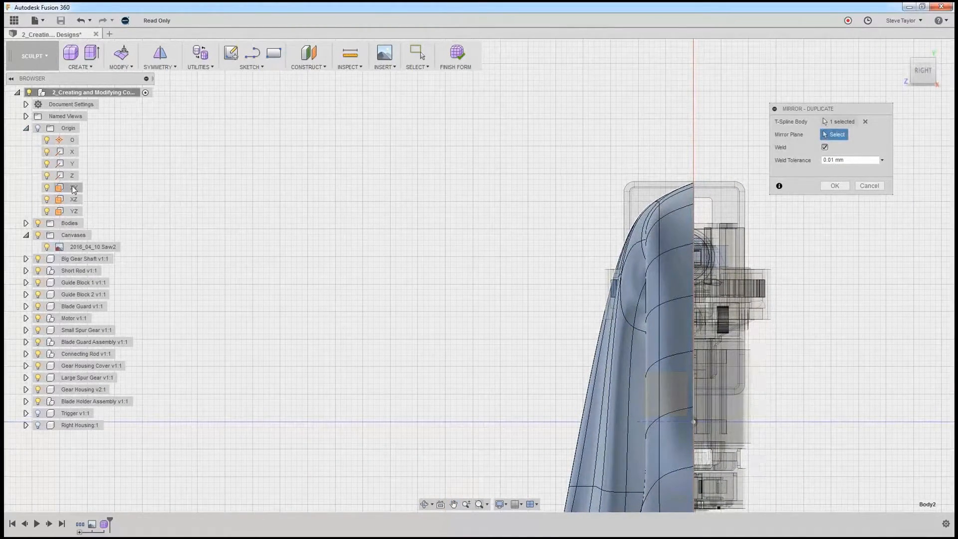
{"action": "left_click", "coordinate": [74, 187]}
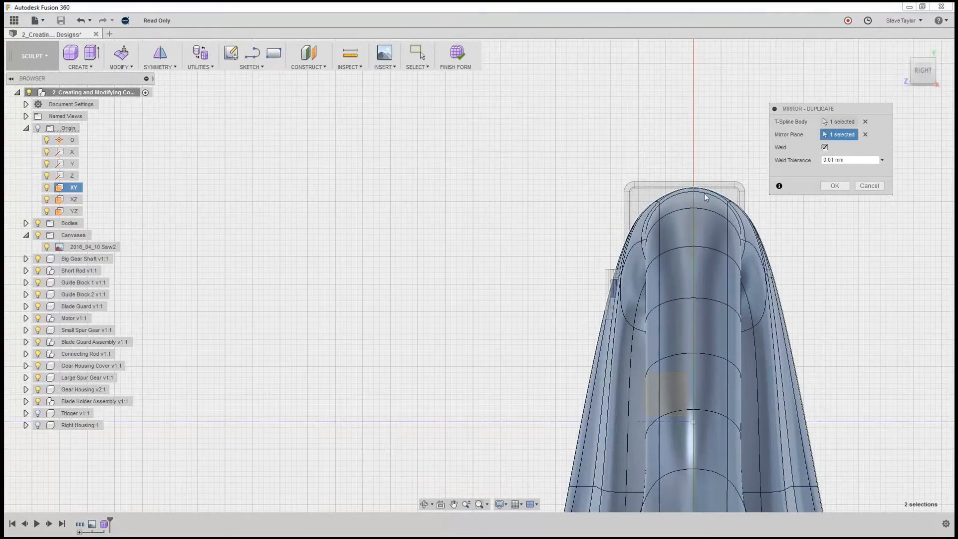
{"action": "left_click", "coordinate": [834, 186]}
{"action": "middle_click_drag", "start_coordinate": [816, 260], "coordinate": [871, 392], "text": "shift"}
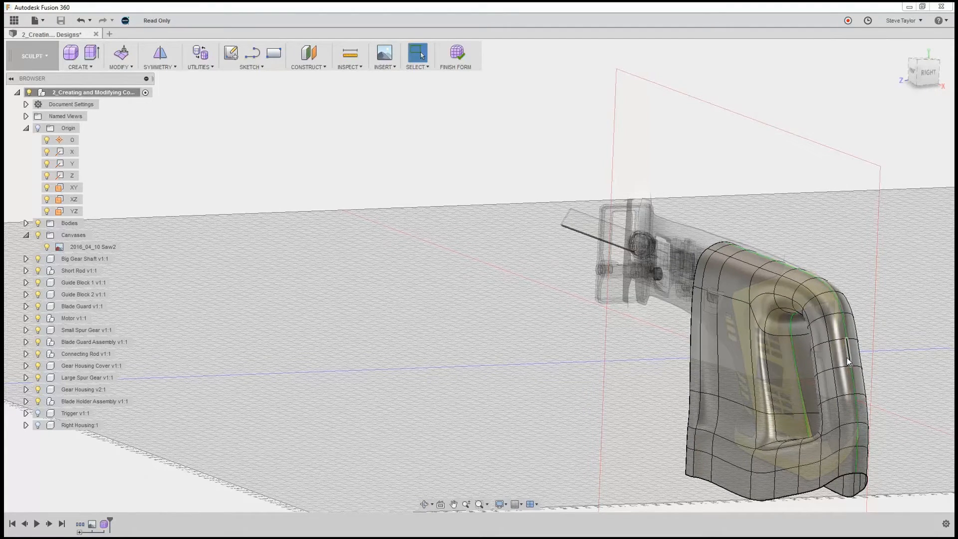
Step: Move the short horizontal edge near the front of the housing's upper side about 5.9 mm outward along Z with Edit Form
{"action": "left_click", "coordinate": [862, 310]}
{"action": "scroll", "coordinate": [862, 309], "scroll_direction": "down", "scroll_amount": 3}
{"action": "scroll", "coordinate": [862, 310], "scroll_direction": "up", "scroll_amount": 4}
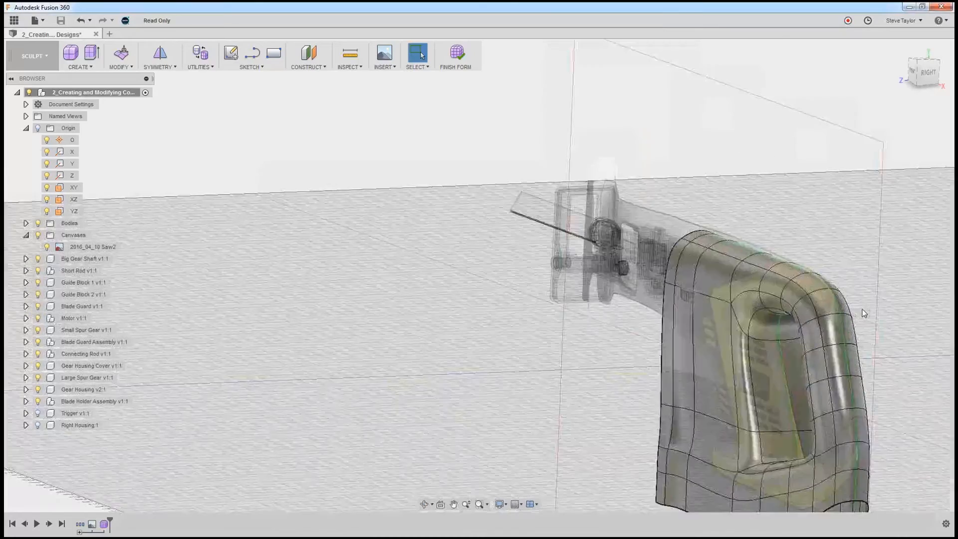
{"action": "scroll", "coordinate": [864, 314], "scroll_direction": "up", "scroll_amount": 2}
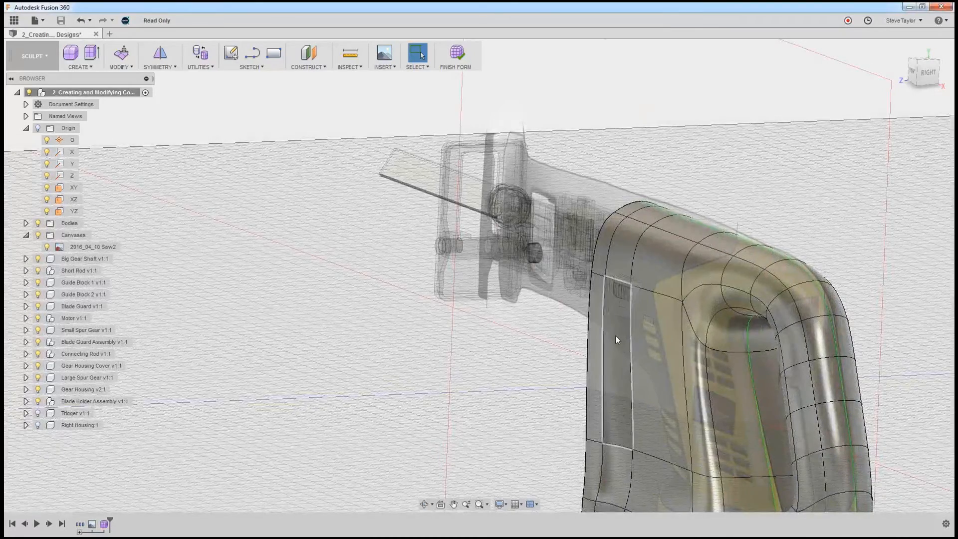
{"action": "left_click", "coordinate": [623, 282]}
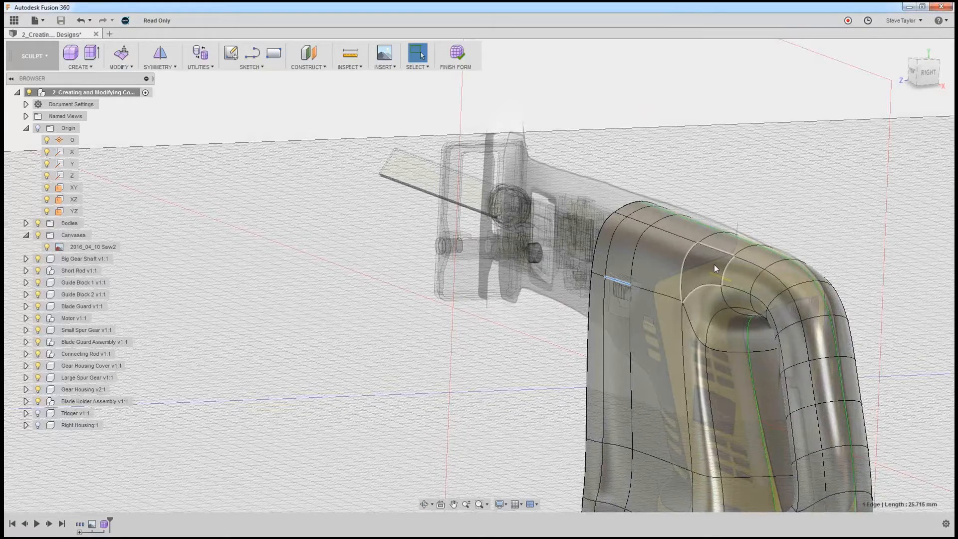
{"action": "left_click", "coordinate": [122, 53]}
{"action": "left_click_drag", "start_coordinate": [592, 282], "coordinate": [575, 282]}
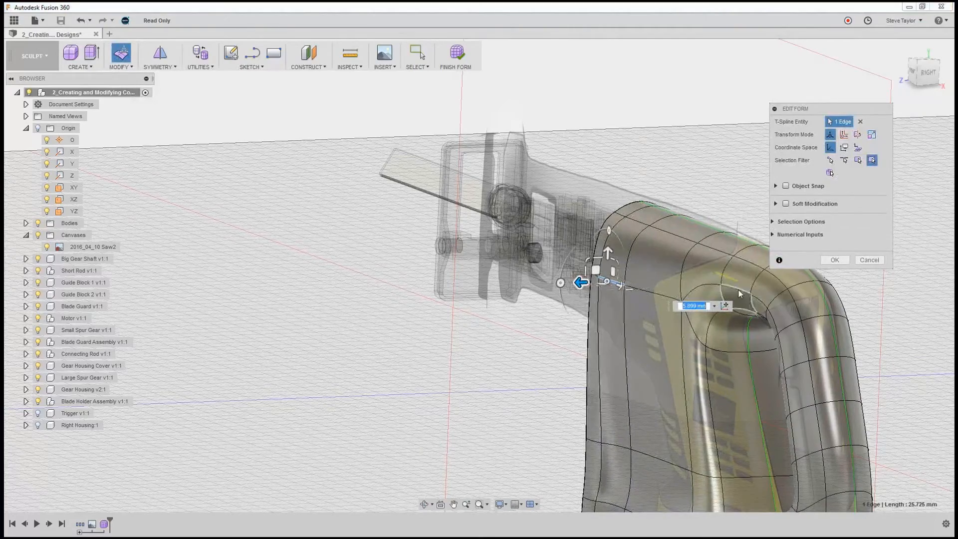
{"action": "mouse_move", "coordinate": [761, 365]}
{"action": "middle_mouse_down", "text": "shift"}
{"action": "mouse_move", "coordinate": [730, 366]}
{"action": "mouse_move", "coordinate": [782, 367]}
{"action": "mouse_move", "coordinate": [762, 373]}
{"action": "middle_mouse_up", "text": "shift"}
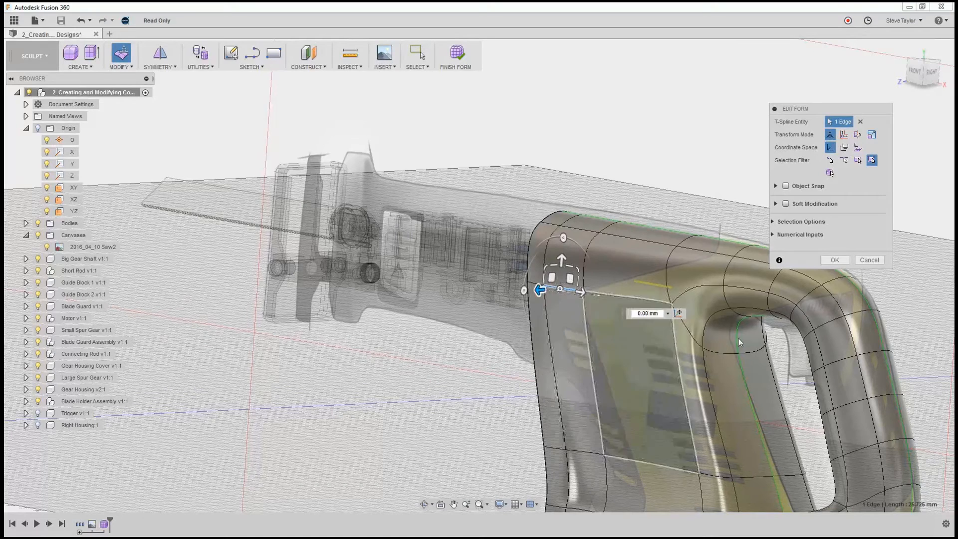
{"action": "left_click", "coordinate": [834, 260]}
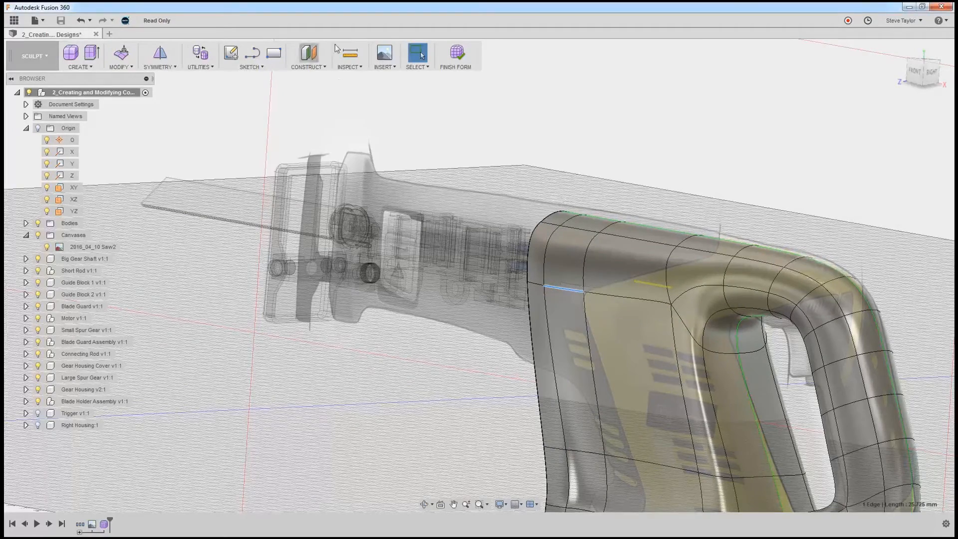
Step: Finish the form to inspect the resulting housing body and reopen it for sculpting
{"action": "left_click", "coordinate": [456, 52]}
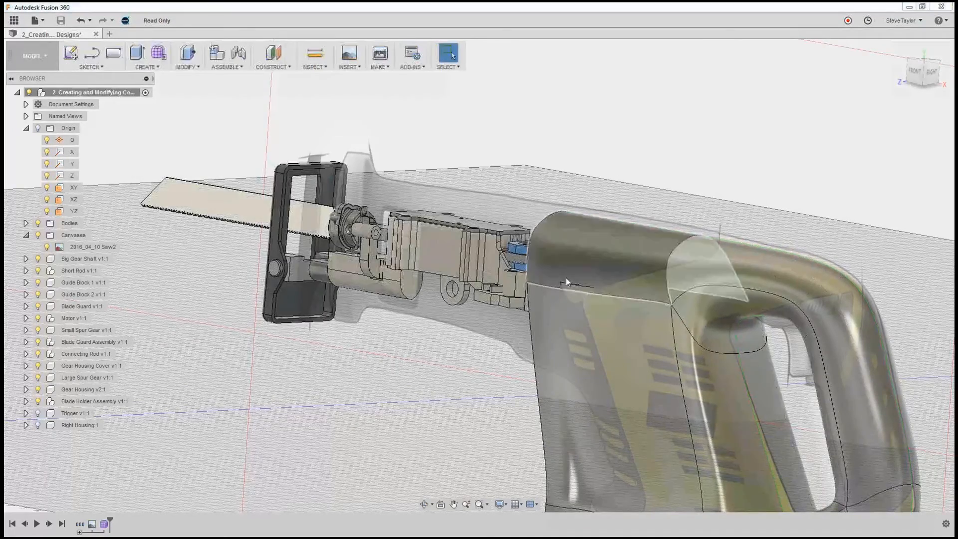
{"action": "middle_click_drag", "start_coordinate": [602, 292], "coordinate": [562, 296], "text": "shift"}
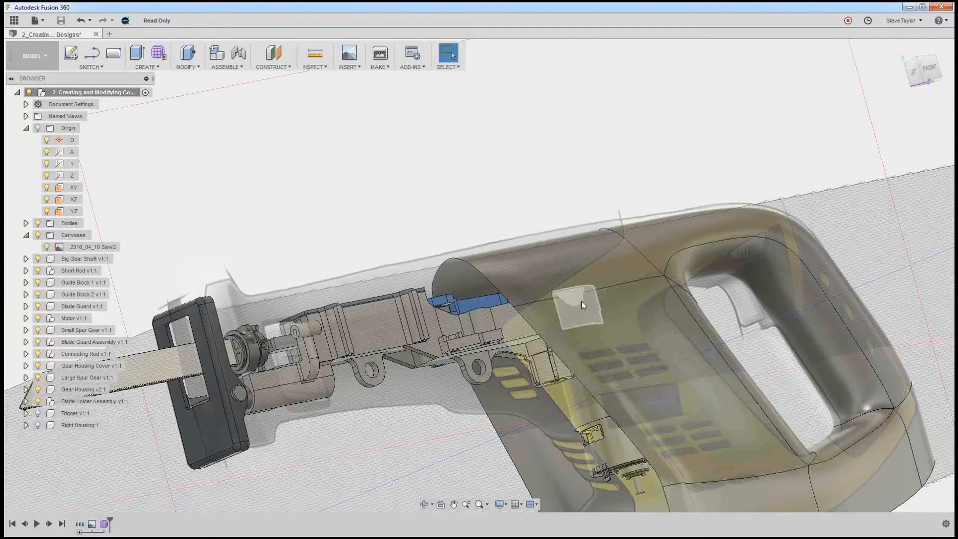
{"action": "double_click", "coordinate": [107, 525]}
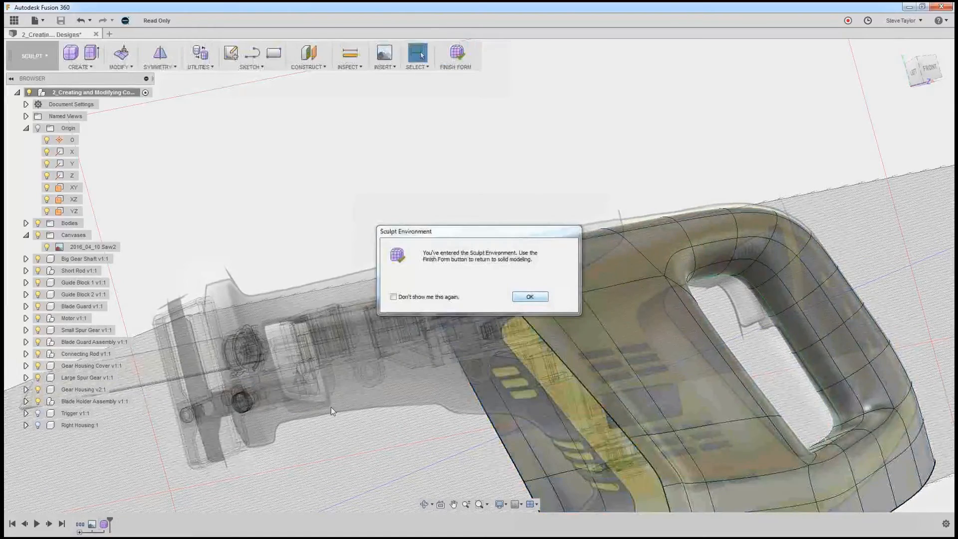
{"action": "left_click", "coordinate": [528, 298]}
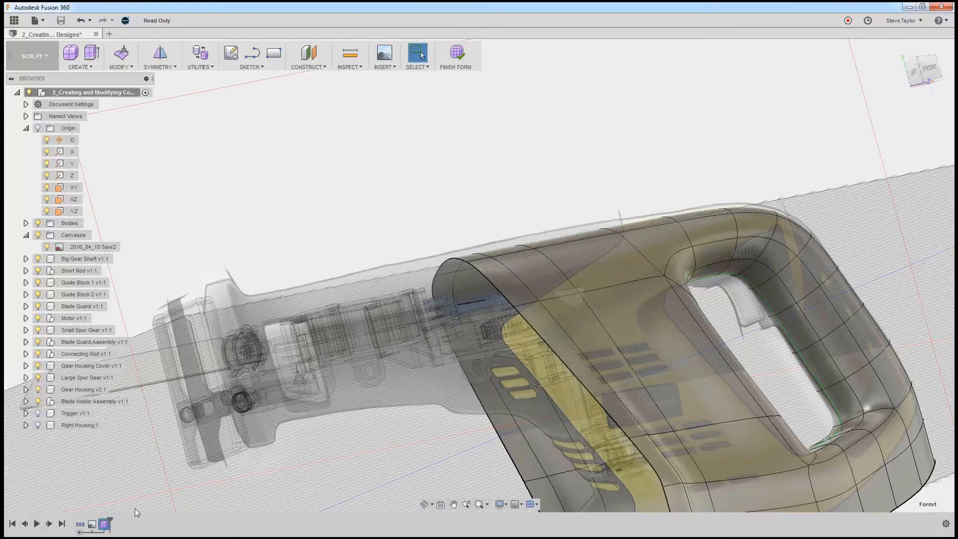
Step: Move the vertex at the rear end of that short side edge about 10.7 mm along X toward the handle with Edit Form
{"action": "left_click", "coordinate": [573, 294]}
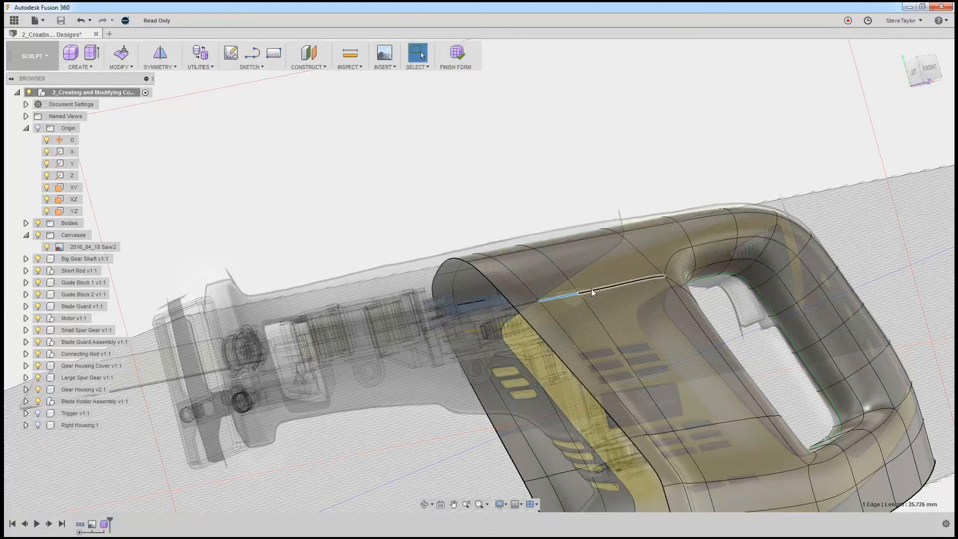
{"action": "left_click", "coordinate": [579, 293]}
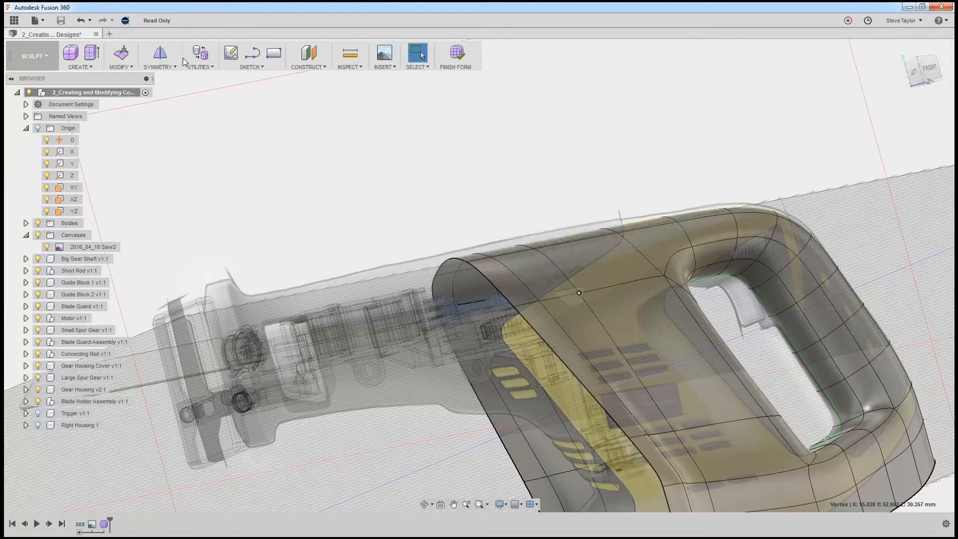
{"action": "left_click", "coordinate": [125, 57]}
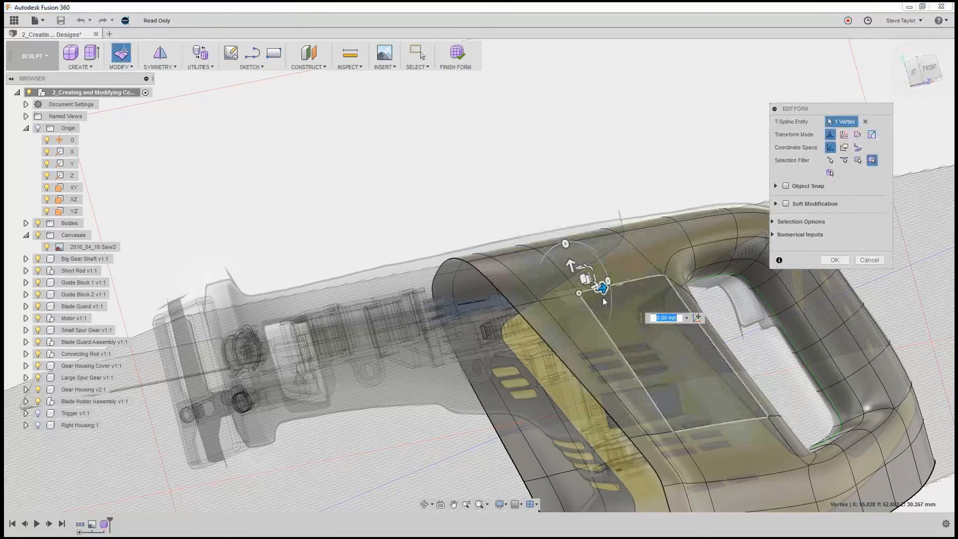
{"action": "mouse_move", "coordinate": [602, 289]}
{"action": "left_mouse_down"}
{"action": "mouse_move", "coordinate": [636, 285]}
{"action": "mouse_move", "coordinate": [616, 288]}
{"action": "left_mouse_up"}
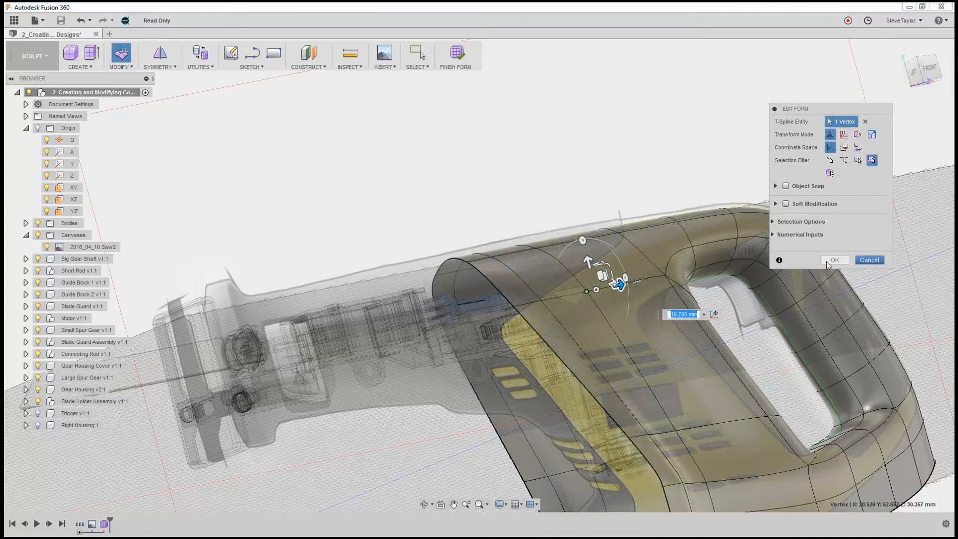
{"action": "left_click", "coordinate": [841, 260]}
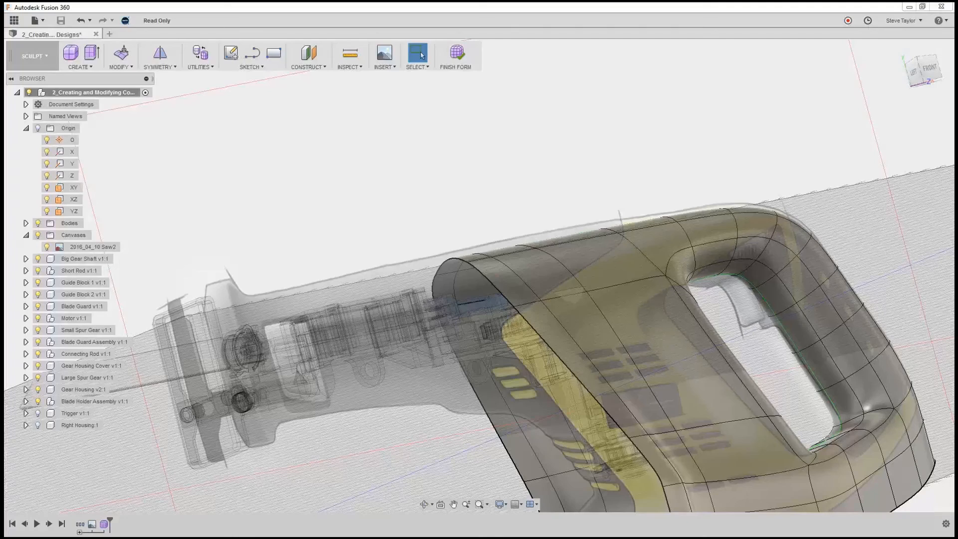
{"action": "middle_click_drag", "start_coordinate": [757, 372], "coordinate": [723, 399], "text": "shift"}
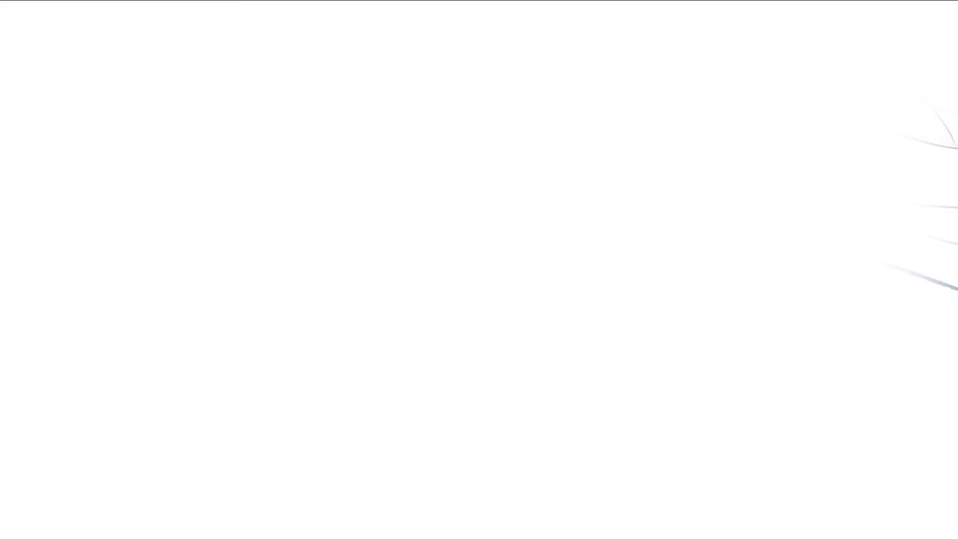